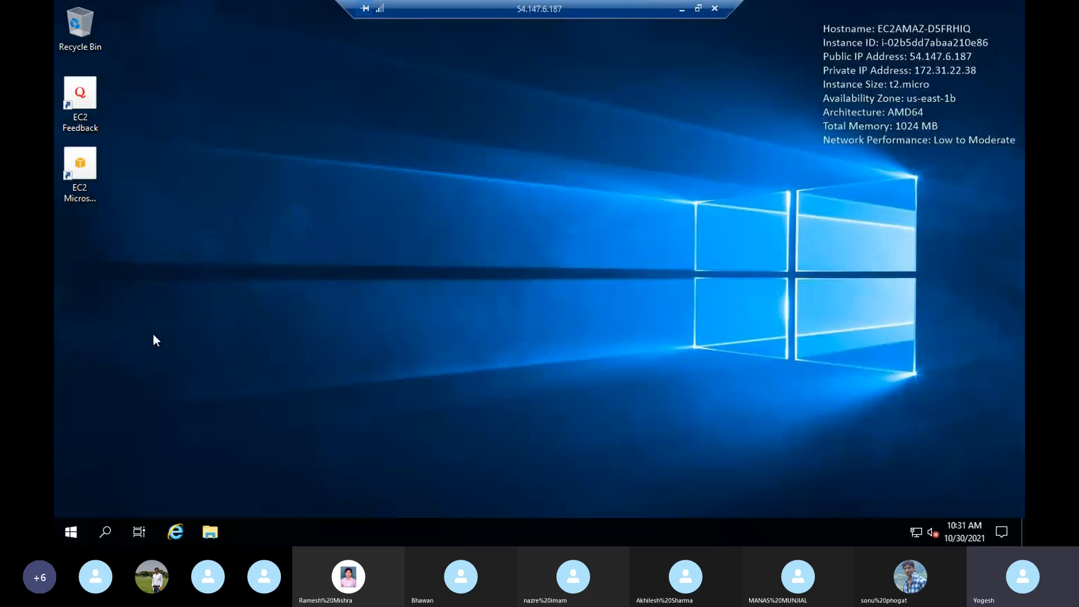
- Launch Server Manager from Start and dismiss the Windows Admin Center notice
left_click(68, 532)
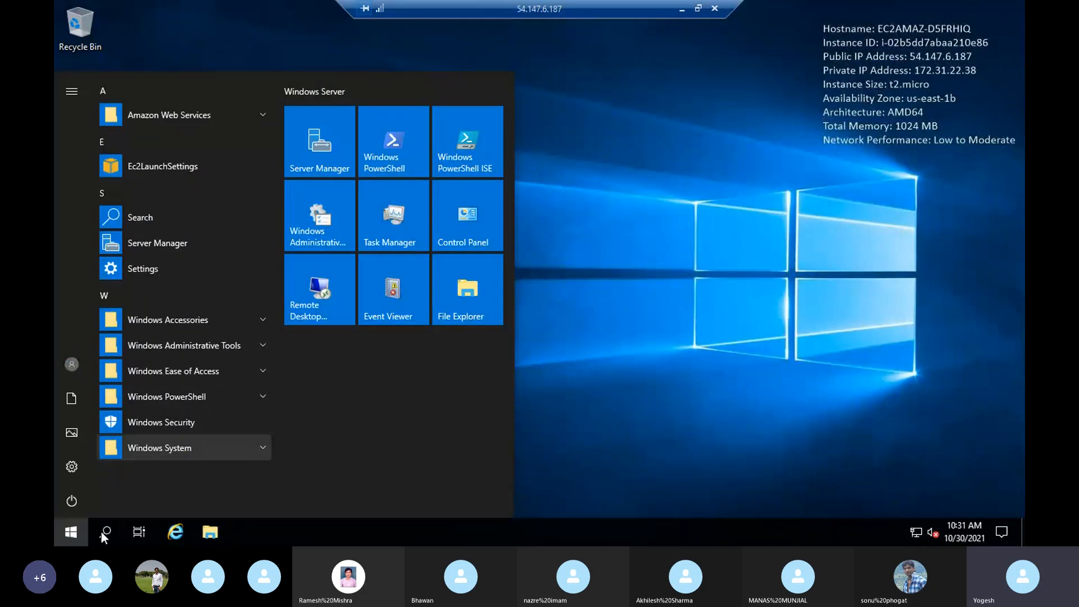
left_click(331, 135)
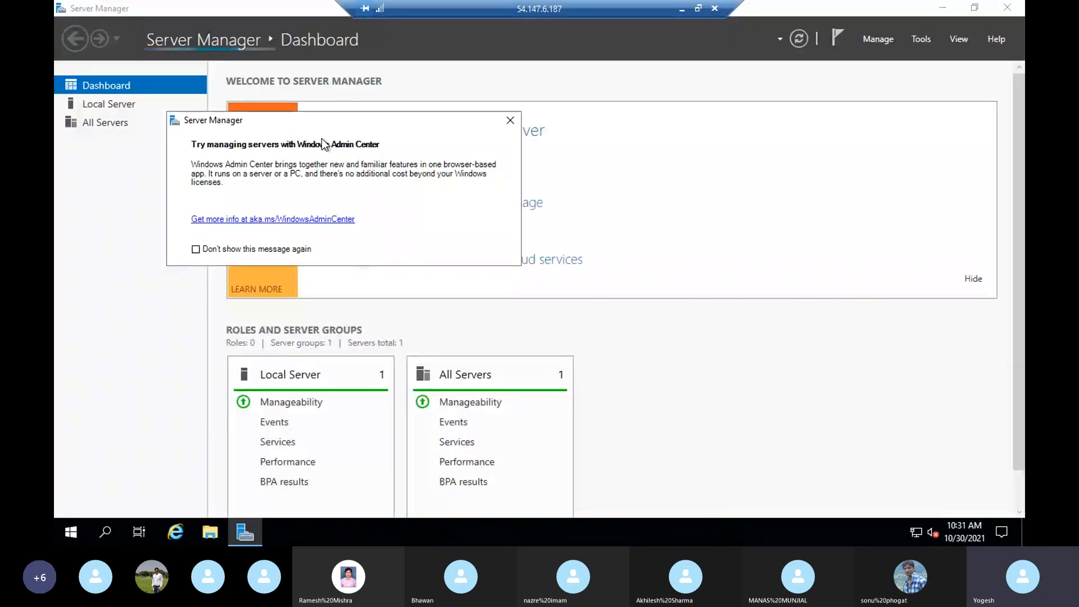
left_click(510, 121)
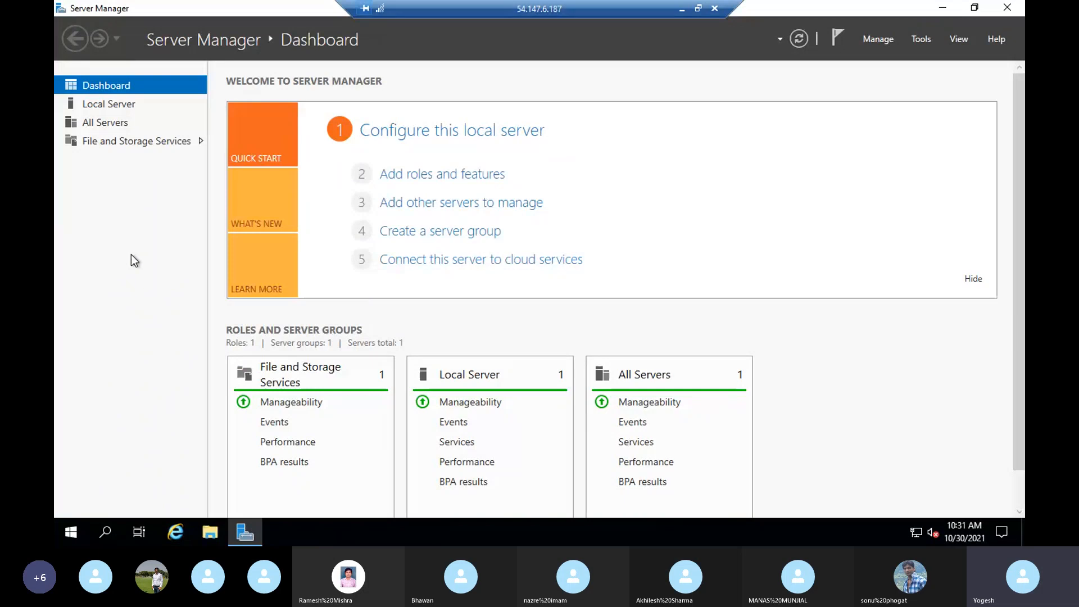
- Start Add Roles and Features with role-based installation on this server, reaching the Server Roles list
left_click(437, 179)
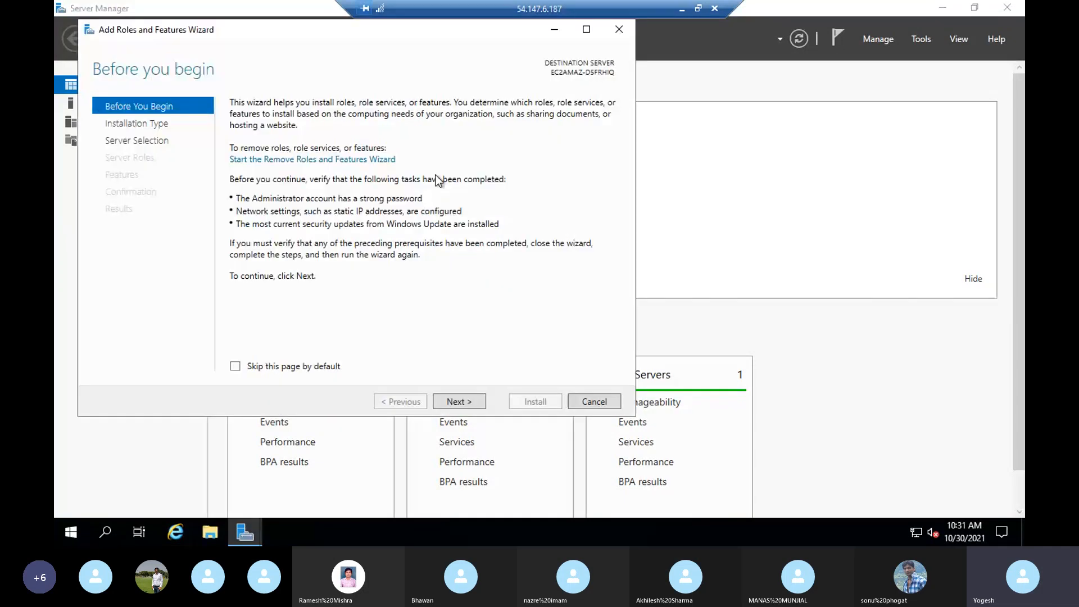
left_click(463, 403)
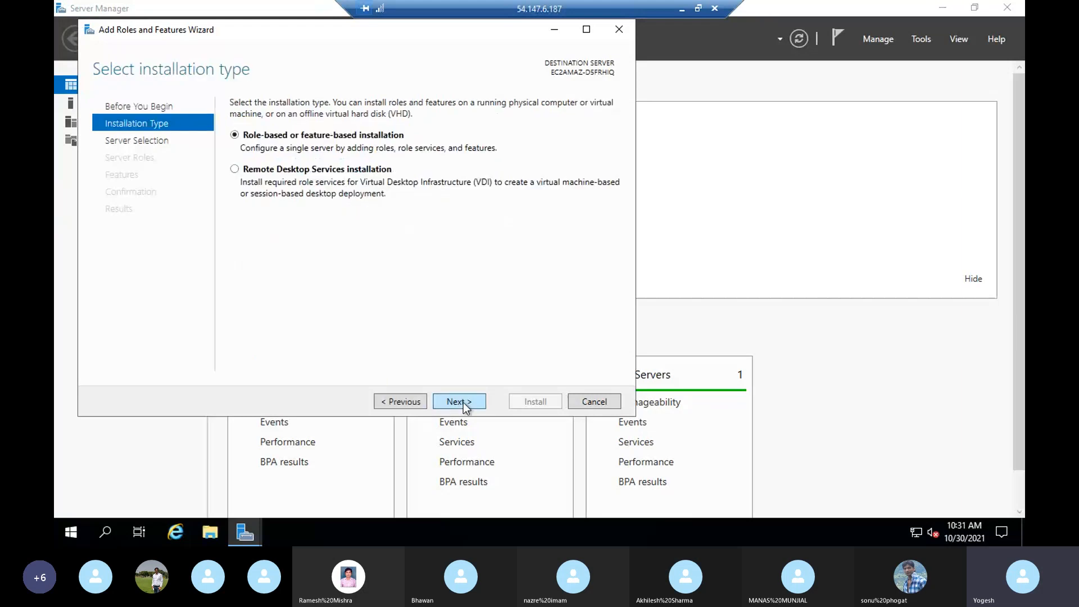
left_click(463, 403)
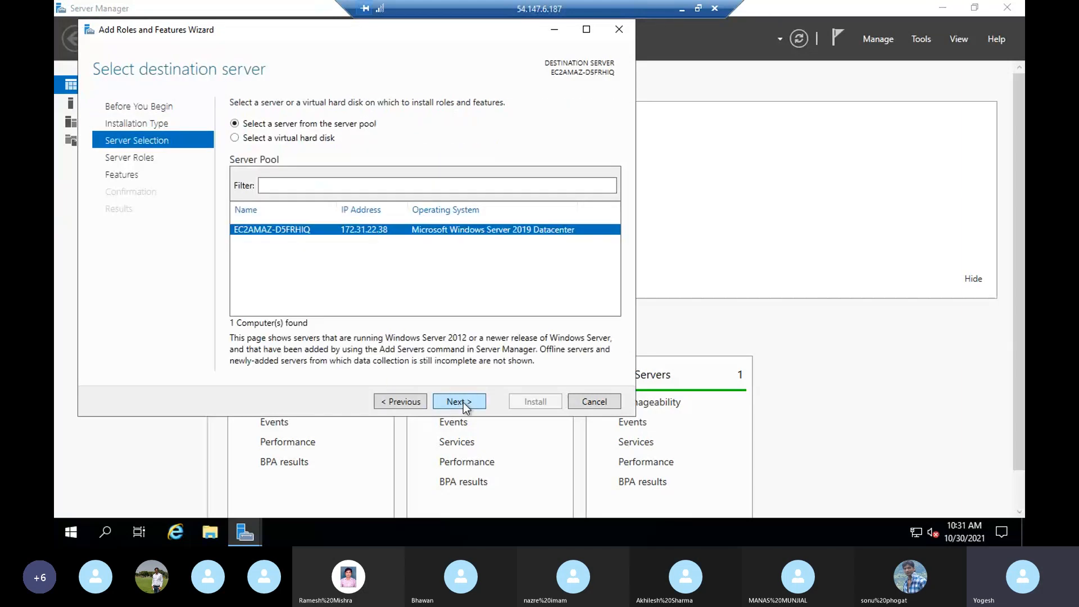
left_click(463, 403)
left_click(463, 402)
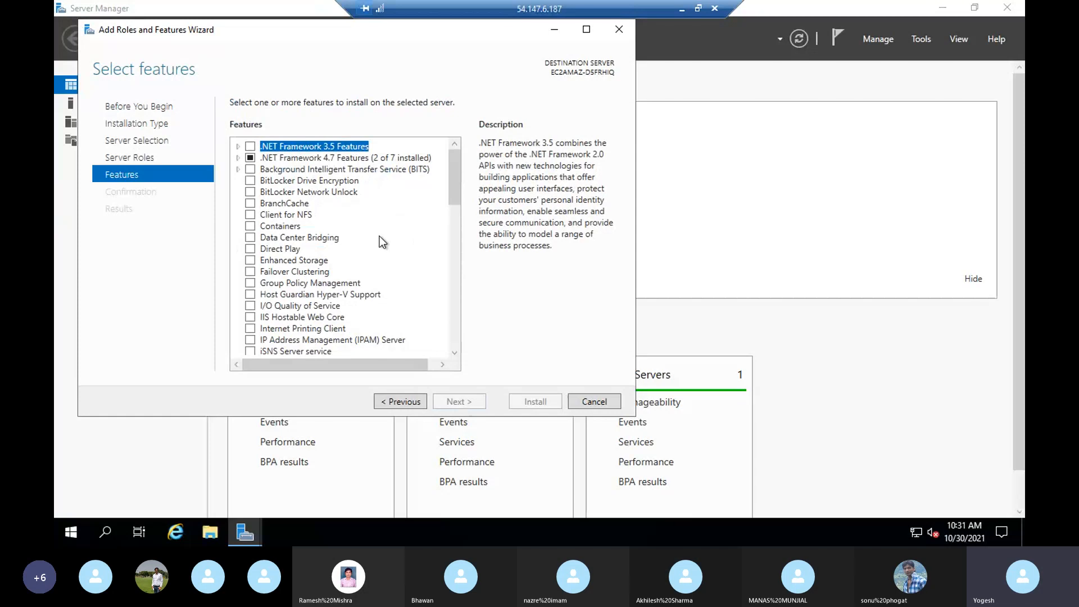
scroll(379, 236, "down", 15)
scroll(379, 236, "up", 6)
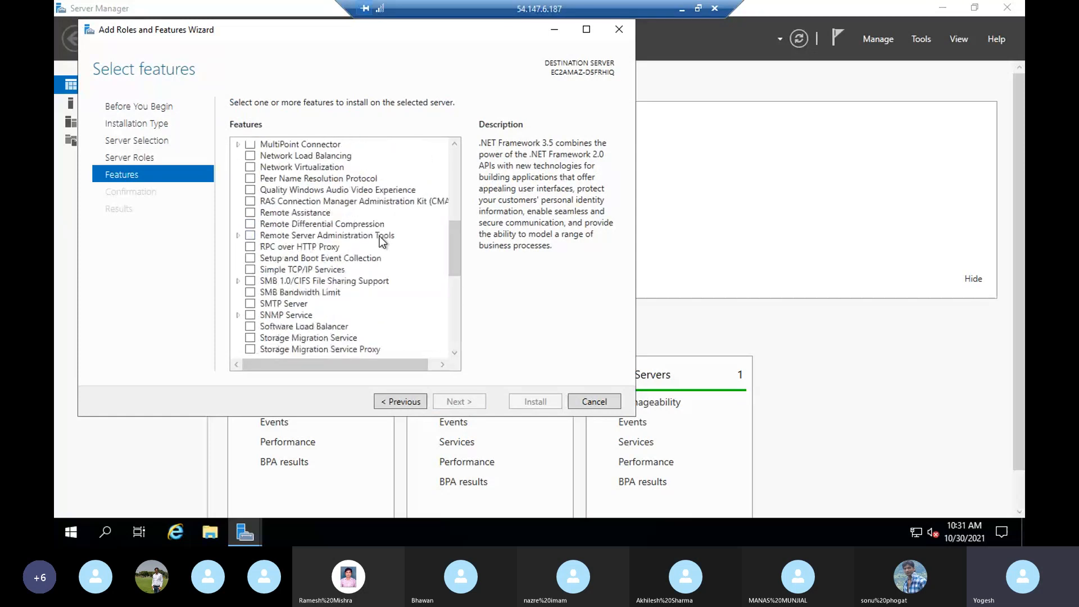
scroll(382, 240, "up", 8)
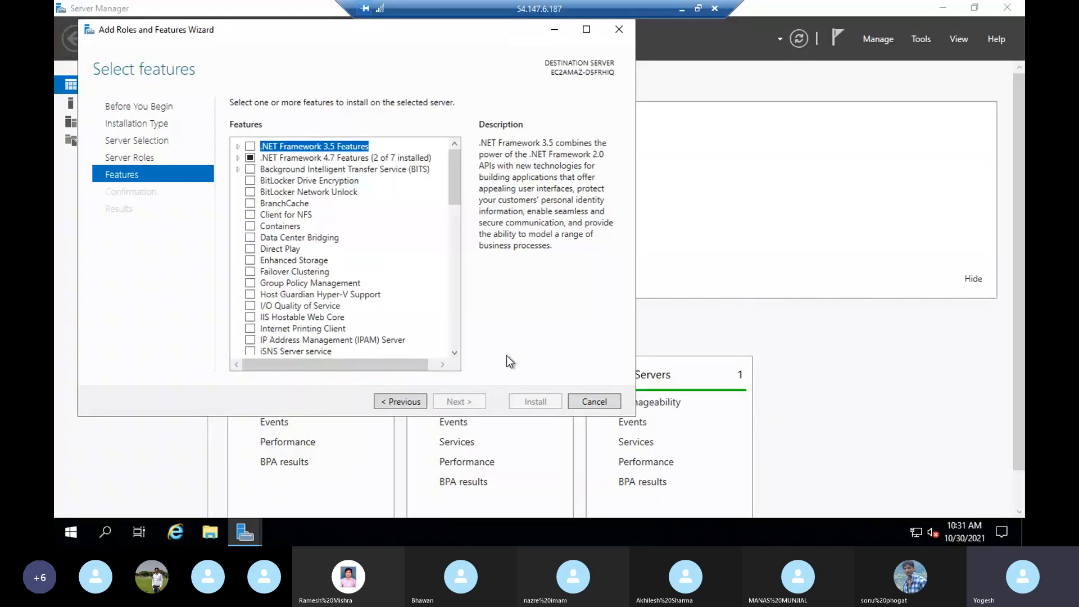
left_click(400, 401)
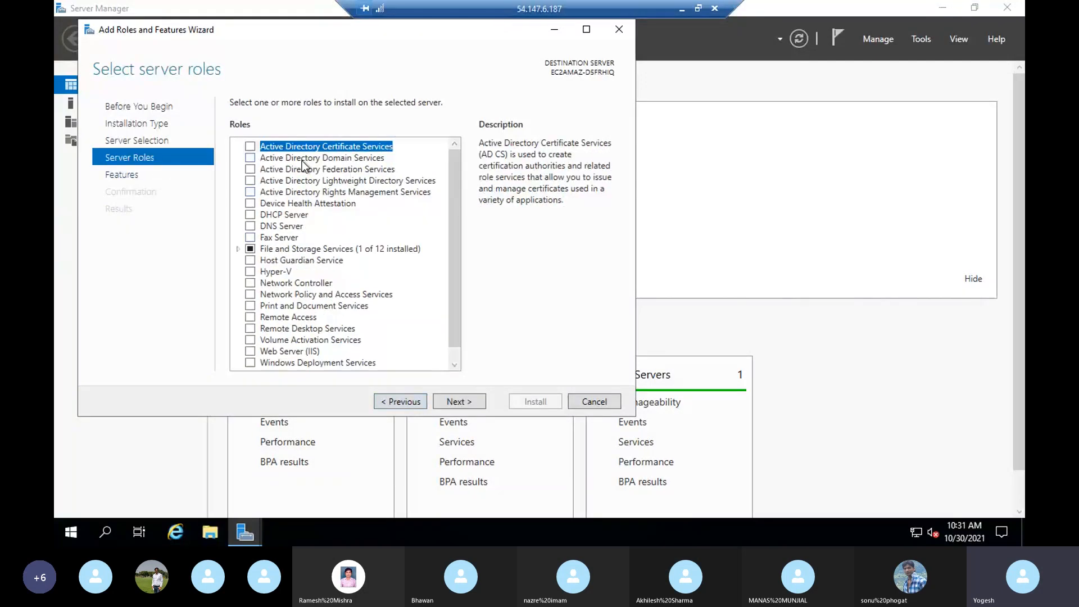
- Select Active Directory Domain Services with its required features and continue to Confirmation
left_click(250, 159)
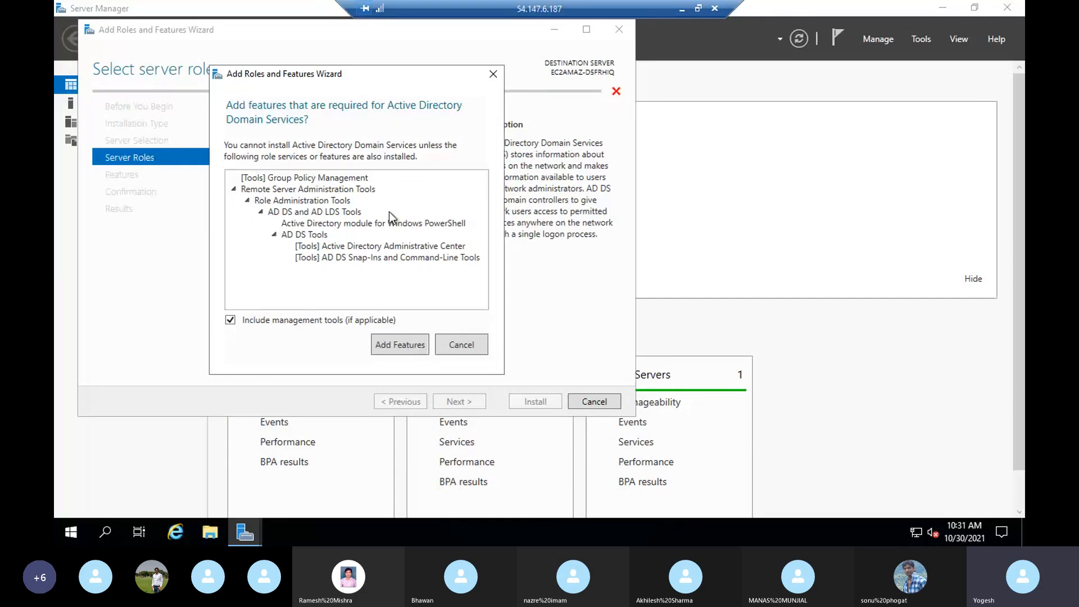
left_click(393, 344)
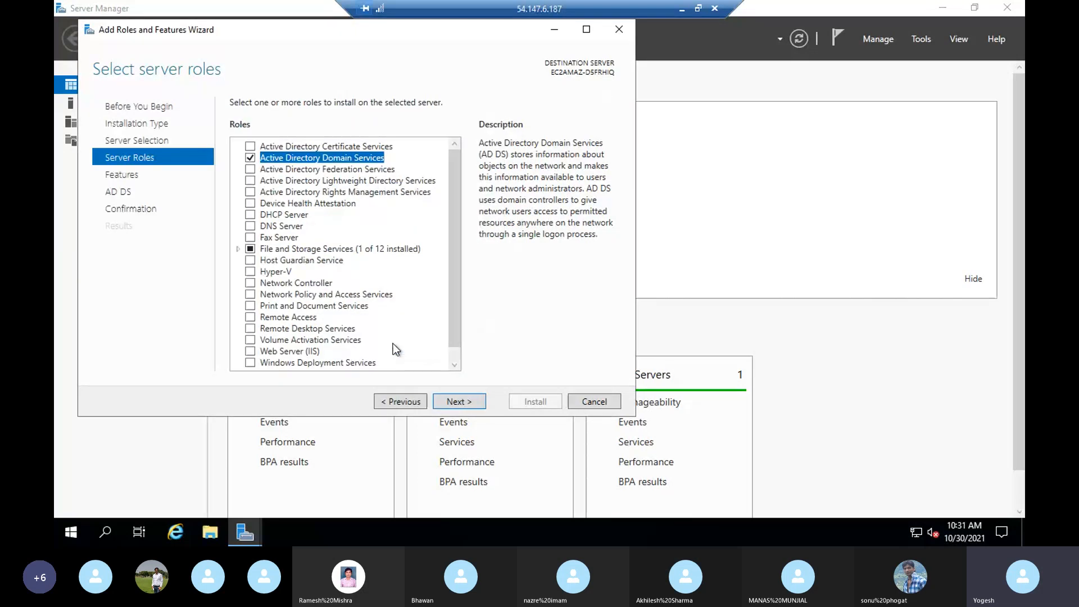
left_click(462, 403)
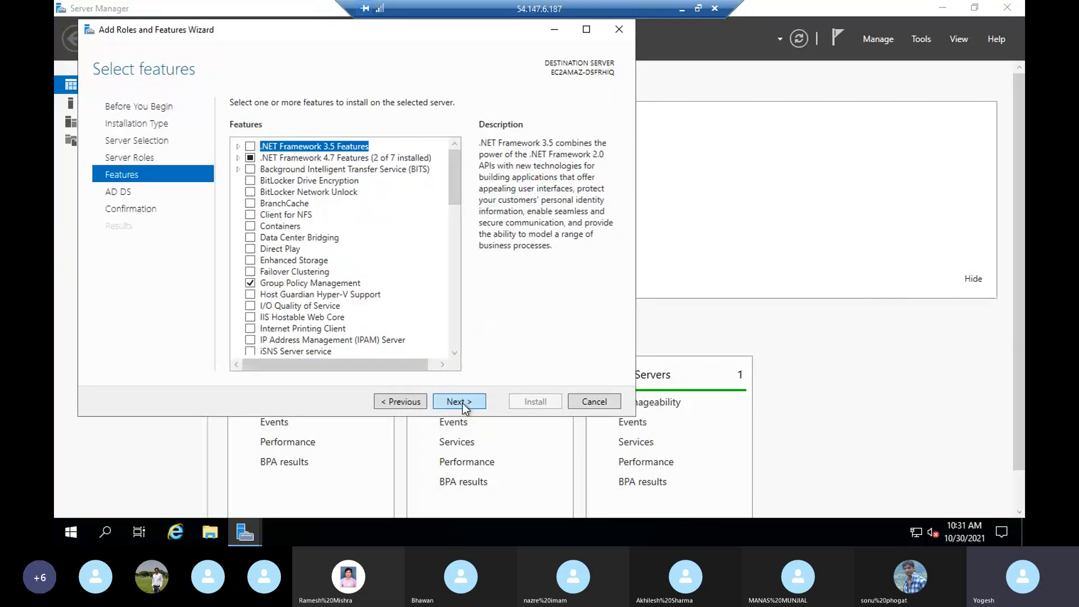
left_click(462, 403)
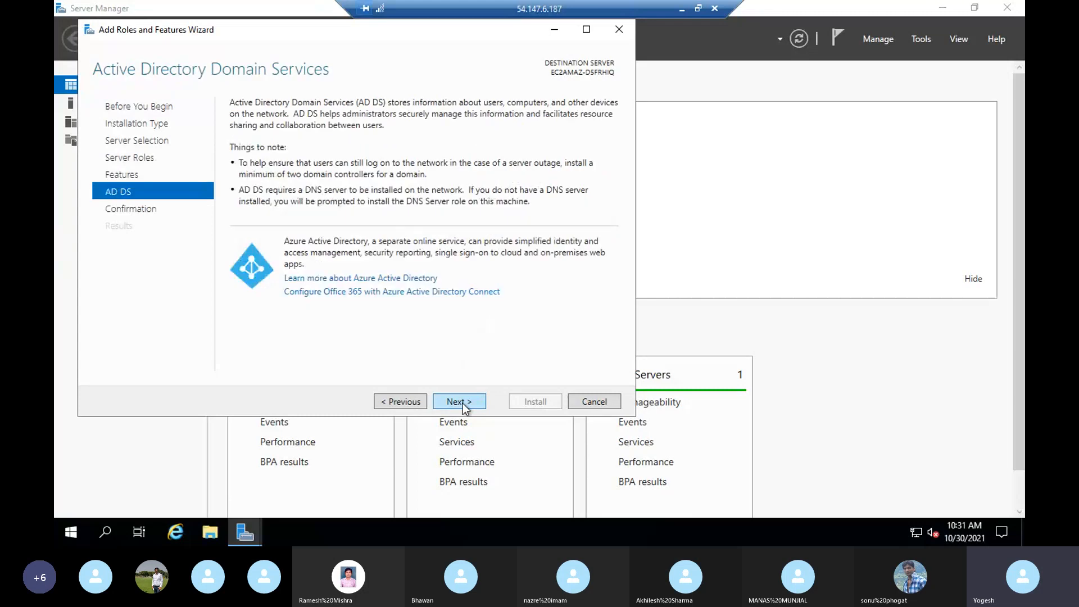
left_click(462, 403)
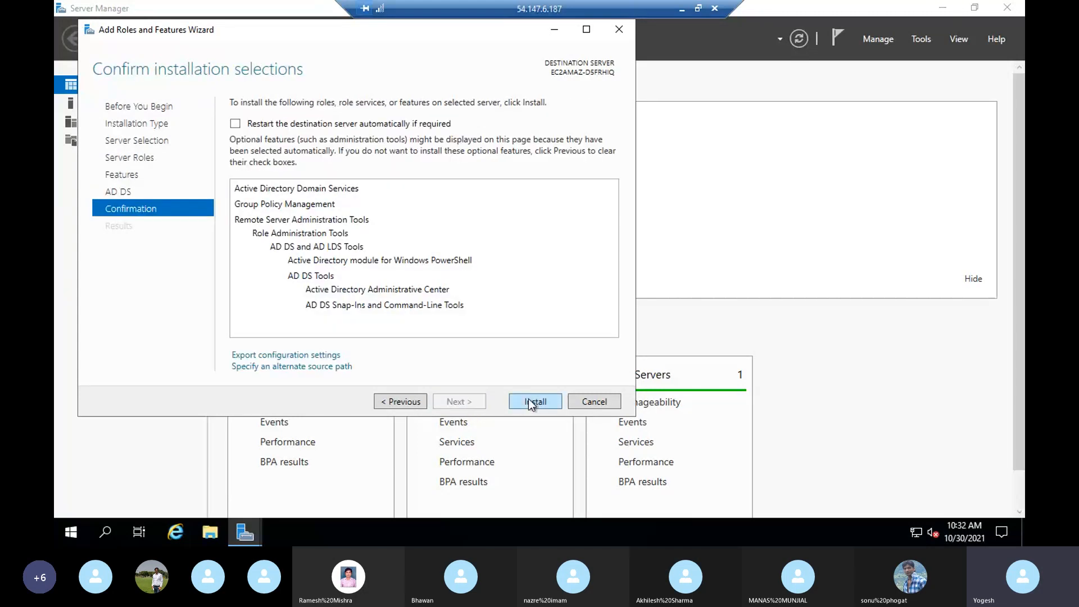
- Confirm and install AD DS, Group Policy Management and the AD DS tools
left_click(529, 401)
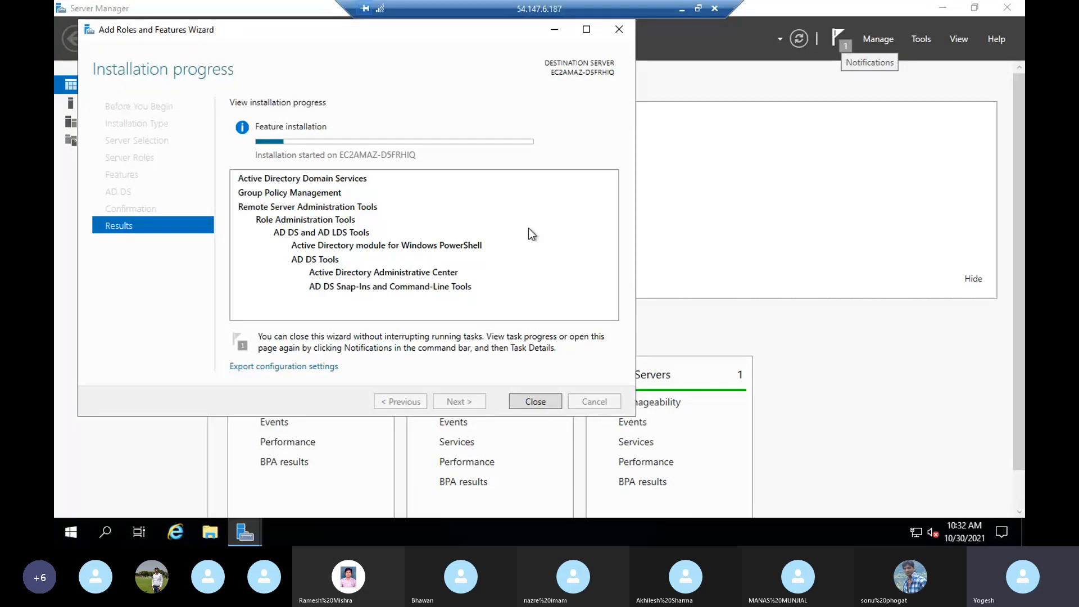
- Switch to the 107.21.7.199 session and launch Server Manager, dismissing the Admin Center notice
left_click(682, 10)
mouse_move(596, 543)
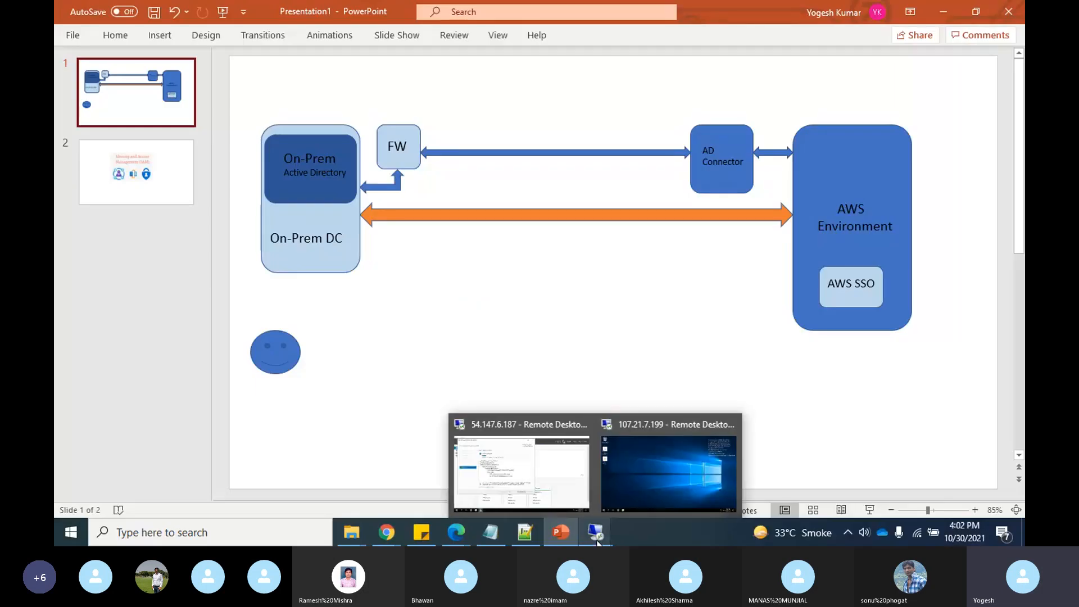
left_click(692, 474)
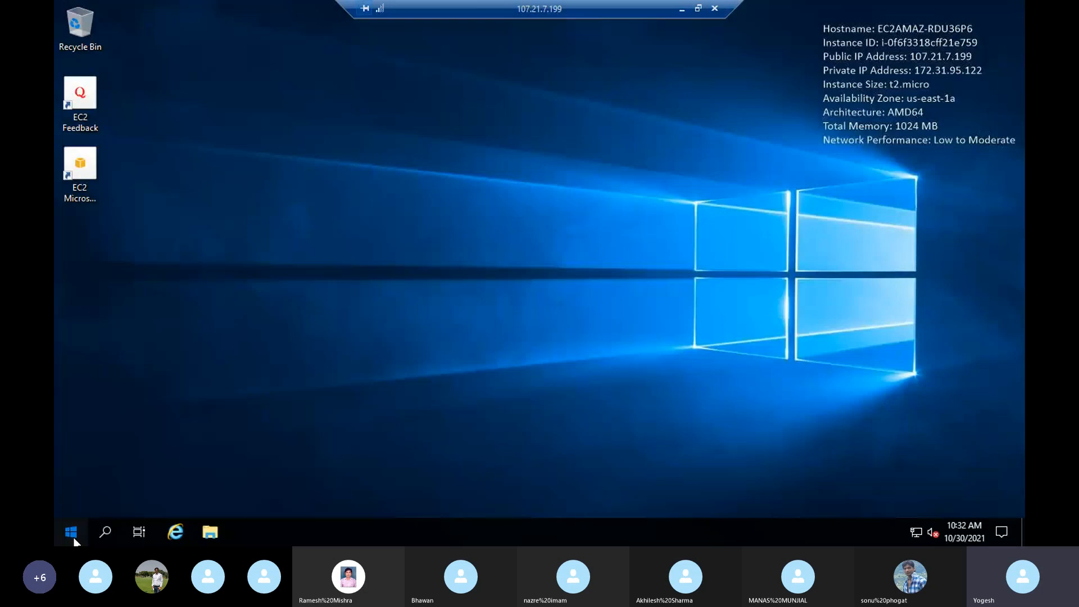
left_click(72, 533)
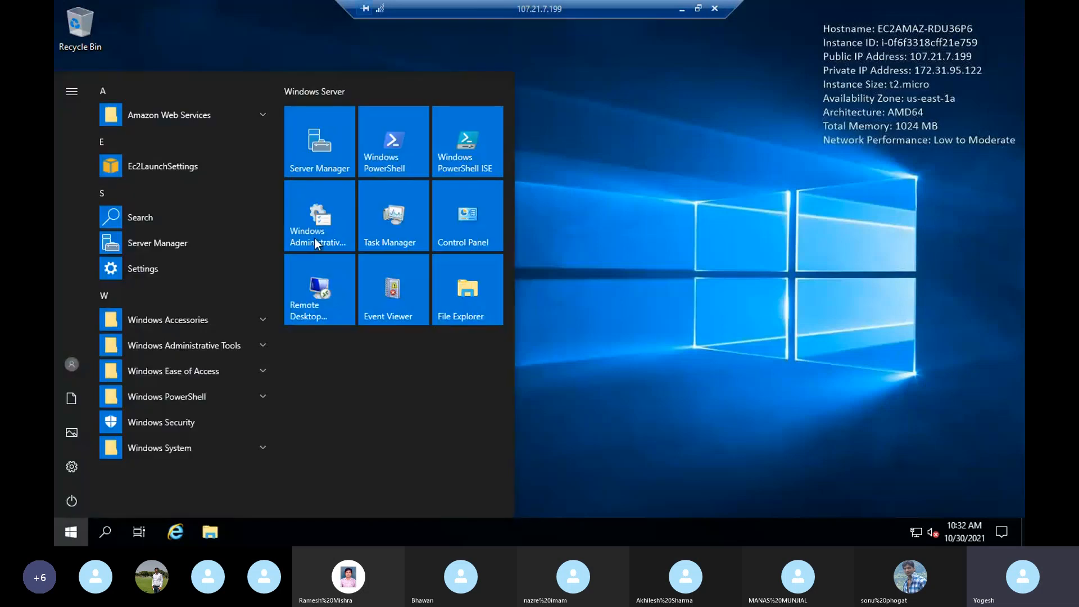
left_click(326, 159)
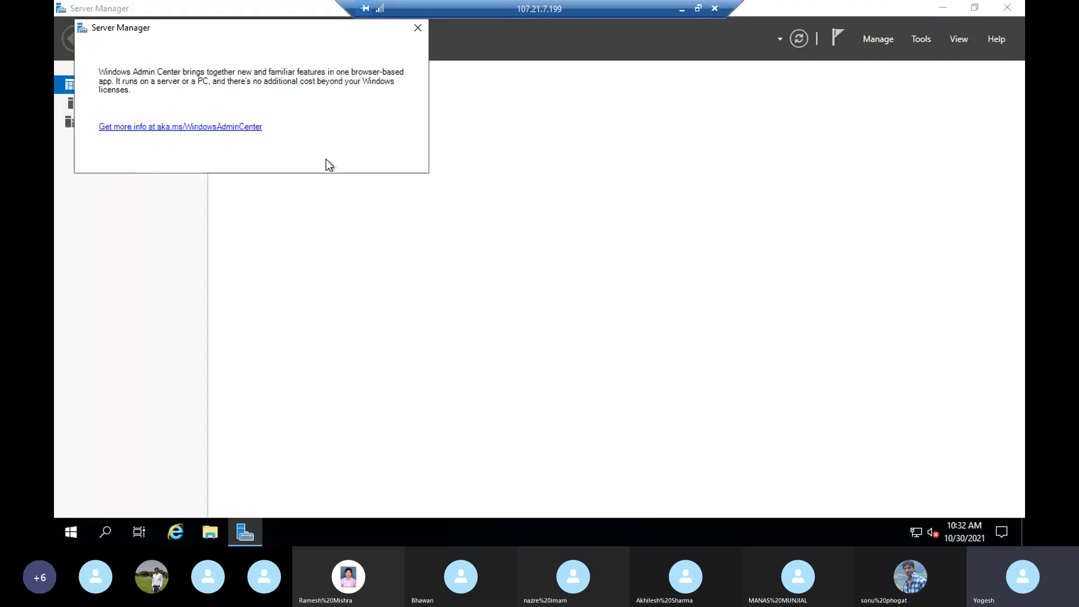
left_click(421, 32)
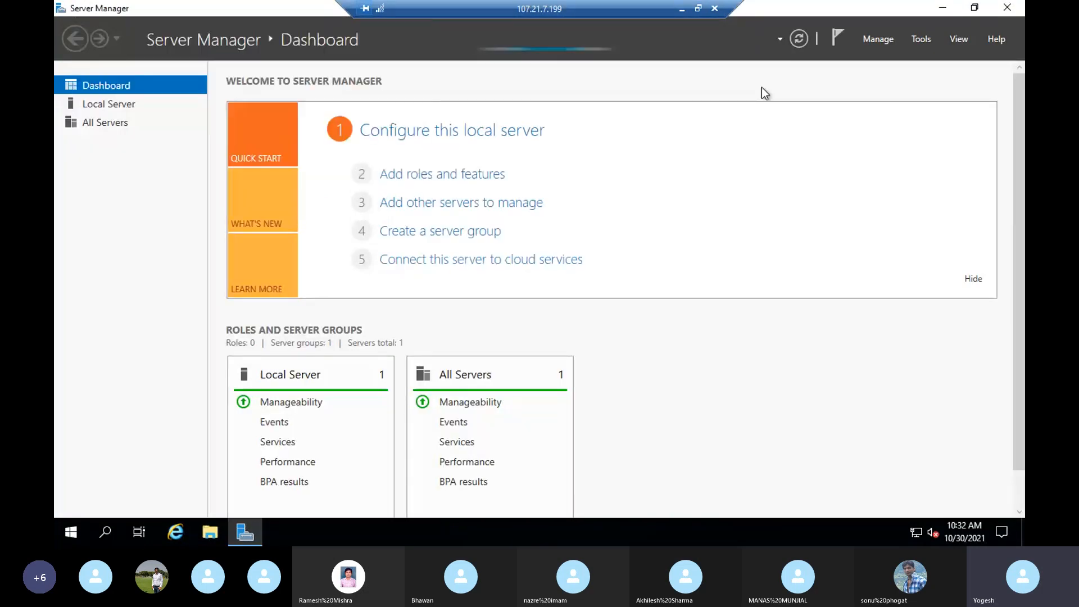
- Check that server's task notifications, then head back to the 54.147.6.187 session
left_click(837, 39)
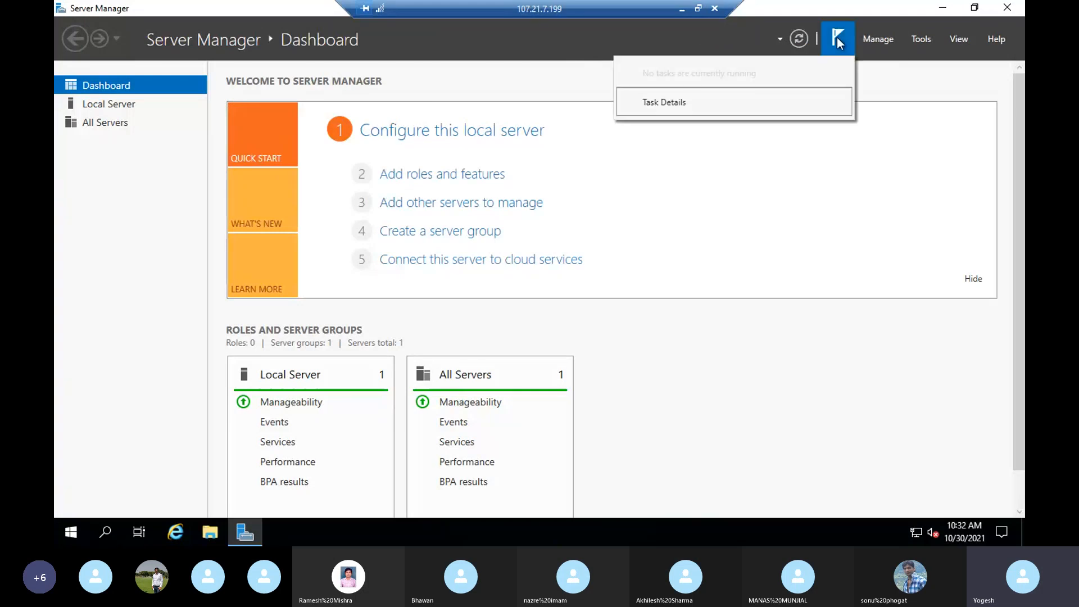
left_click(747, 160)
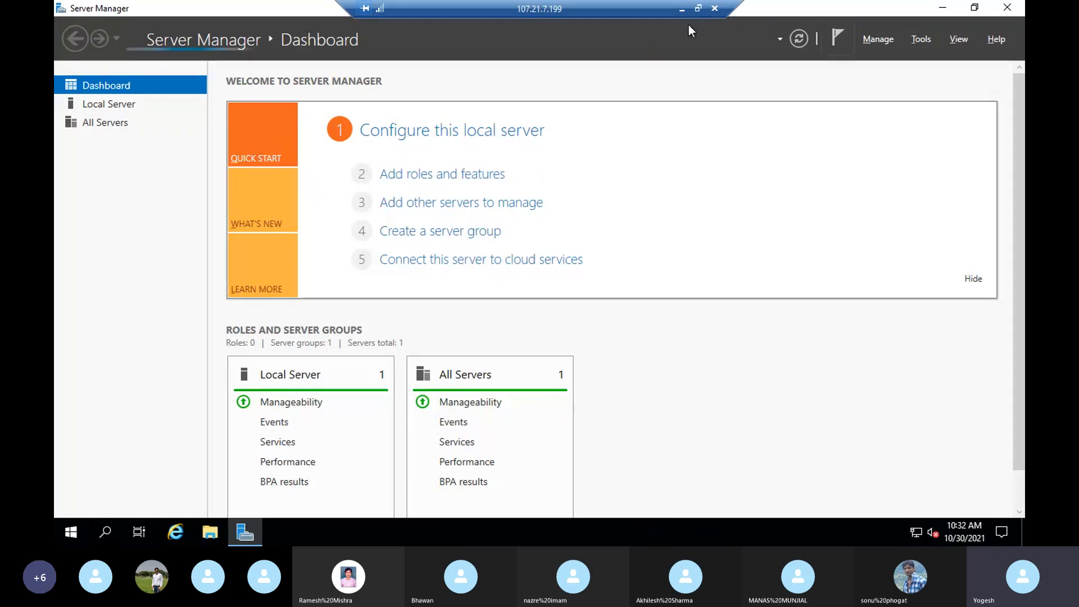
left_click(682, 9)
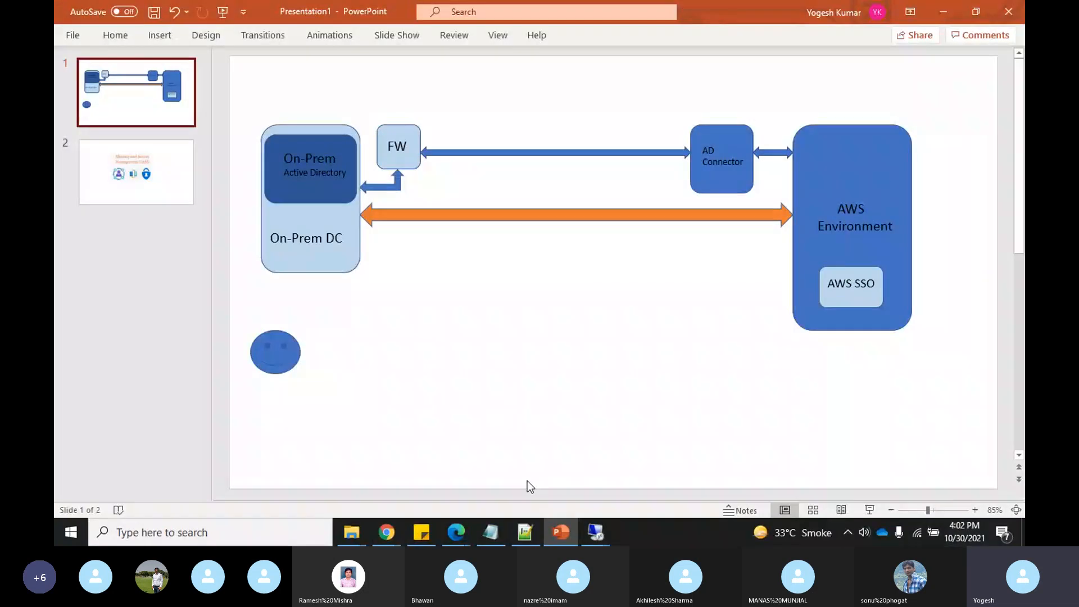
left_click(596, 534)
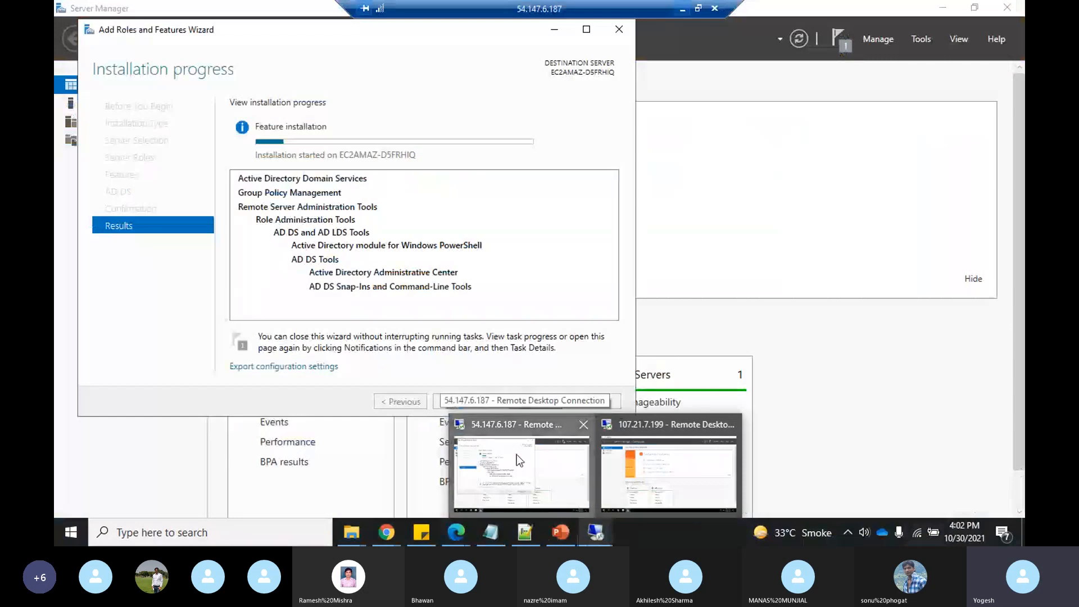
- Back on 54.147.6.187, confirm the AD DS installation succeeded and close the wizard
left_click(517, 454)
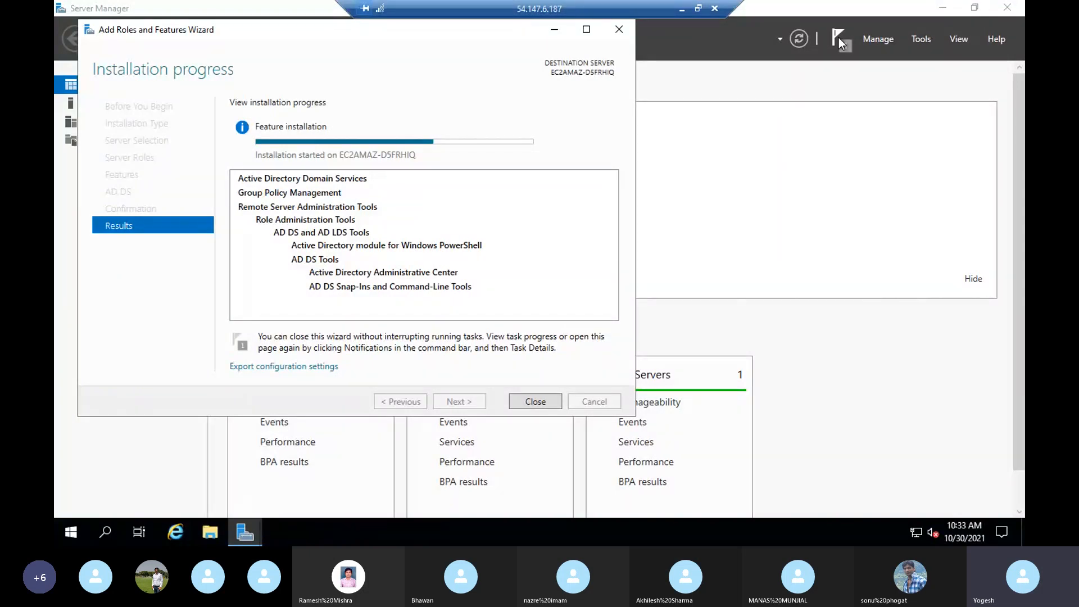
left_click(838, 38)
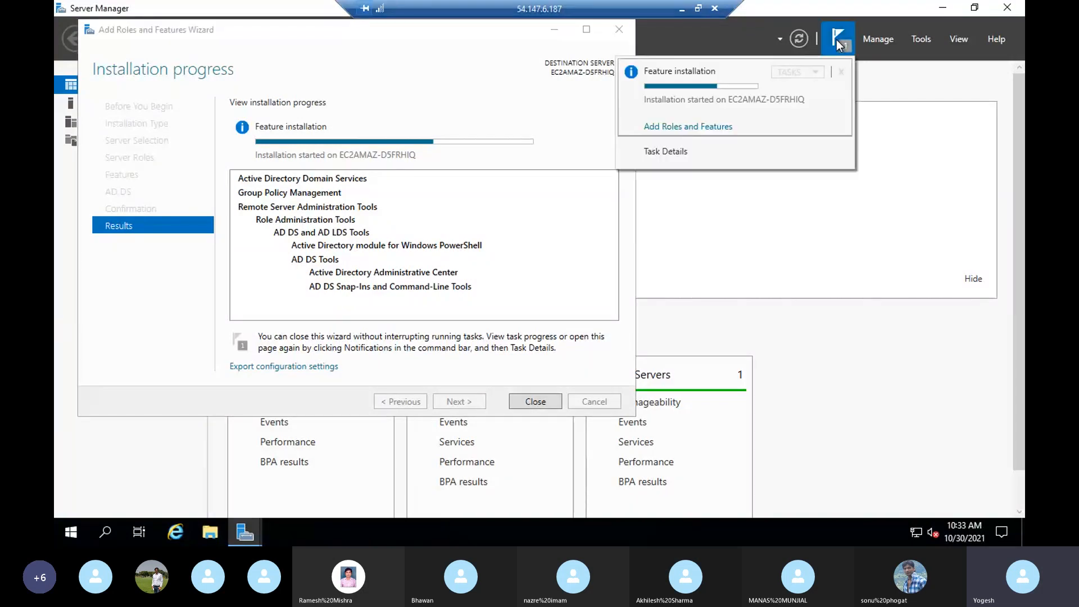
left_click(908, 129)
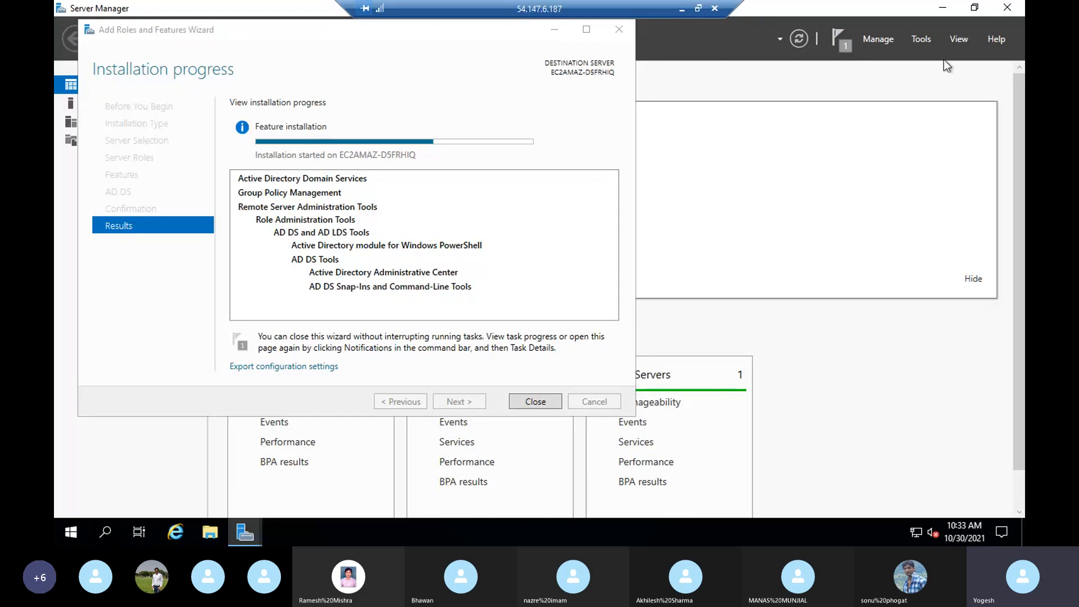
left_click(920, 39)
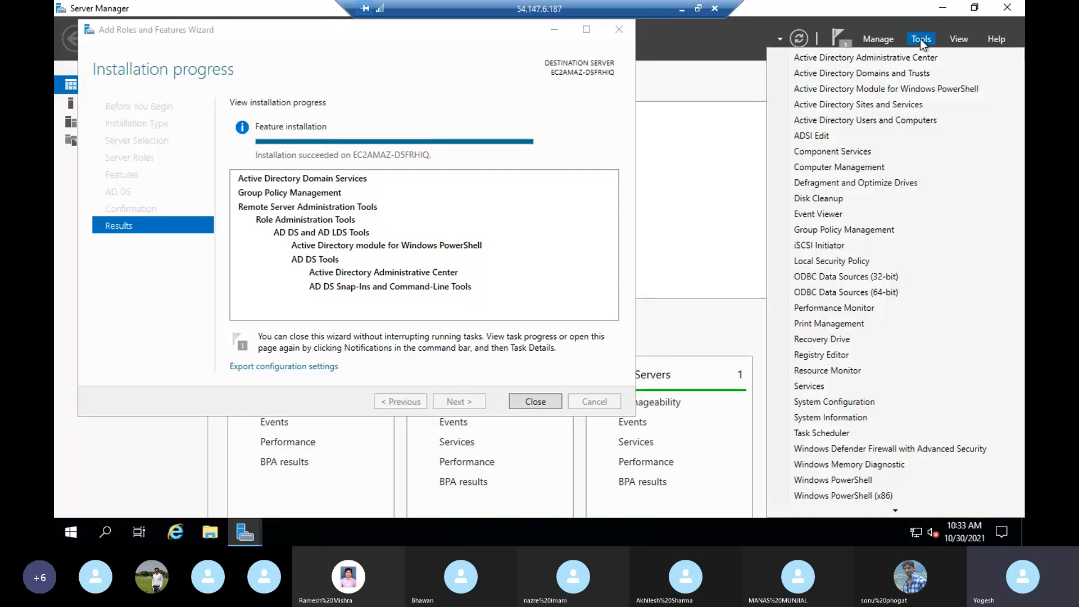
left_click(690, 163)
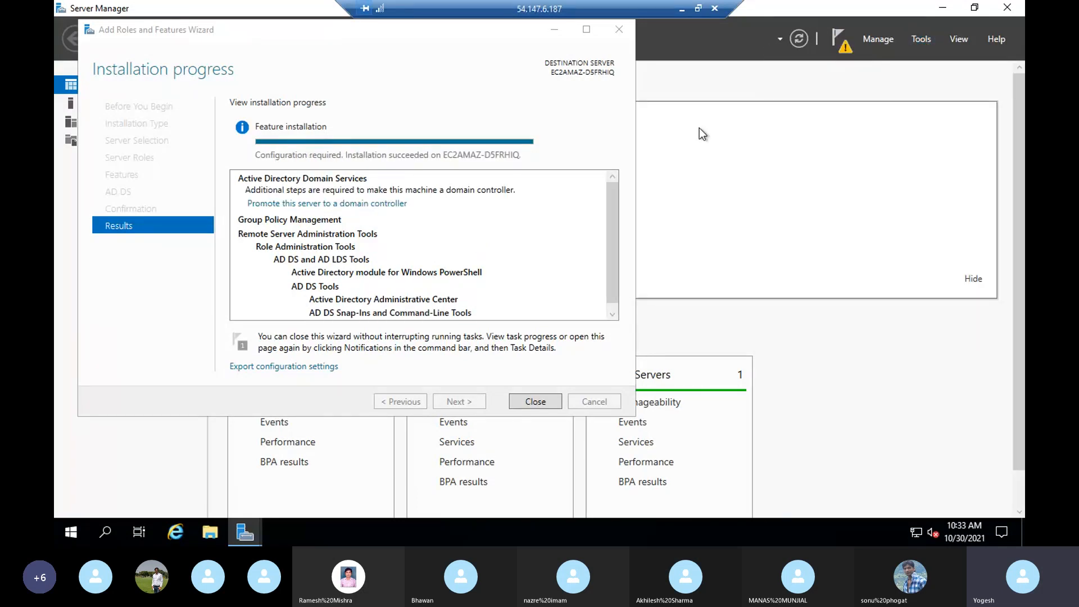
left_click(533, 401)
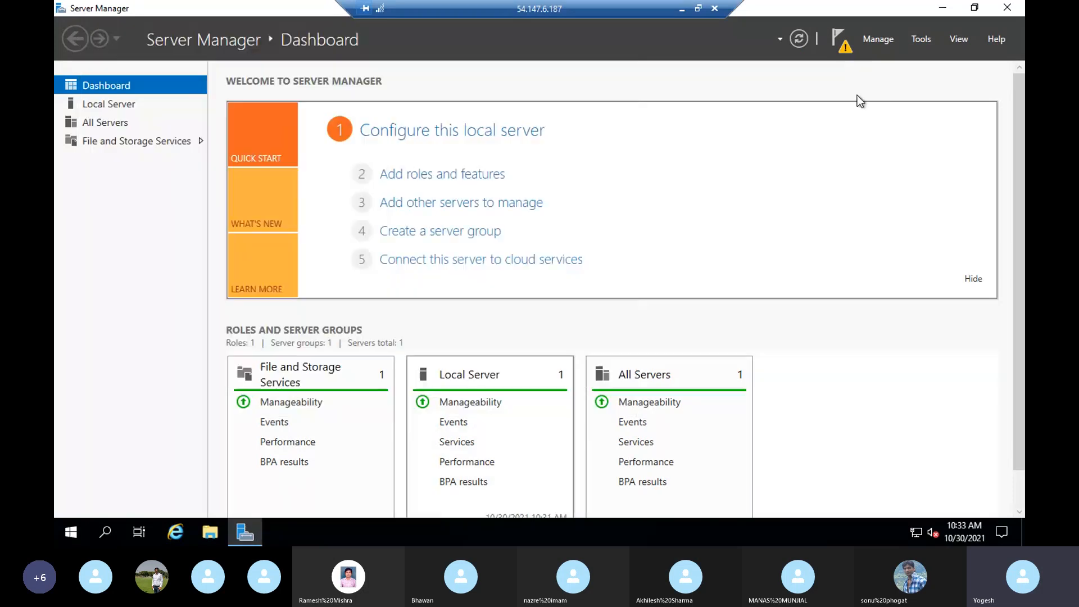
- Promote the server to a domain controller in a new forest with root domain cloudsec.com
left_click(843, 50)
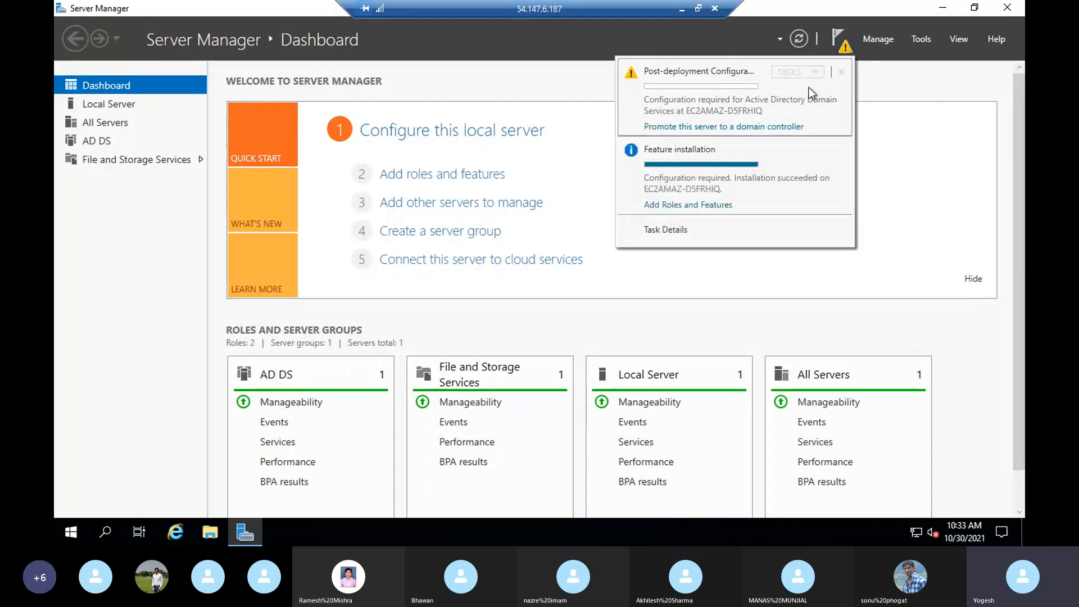
left_click(685, 127)
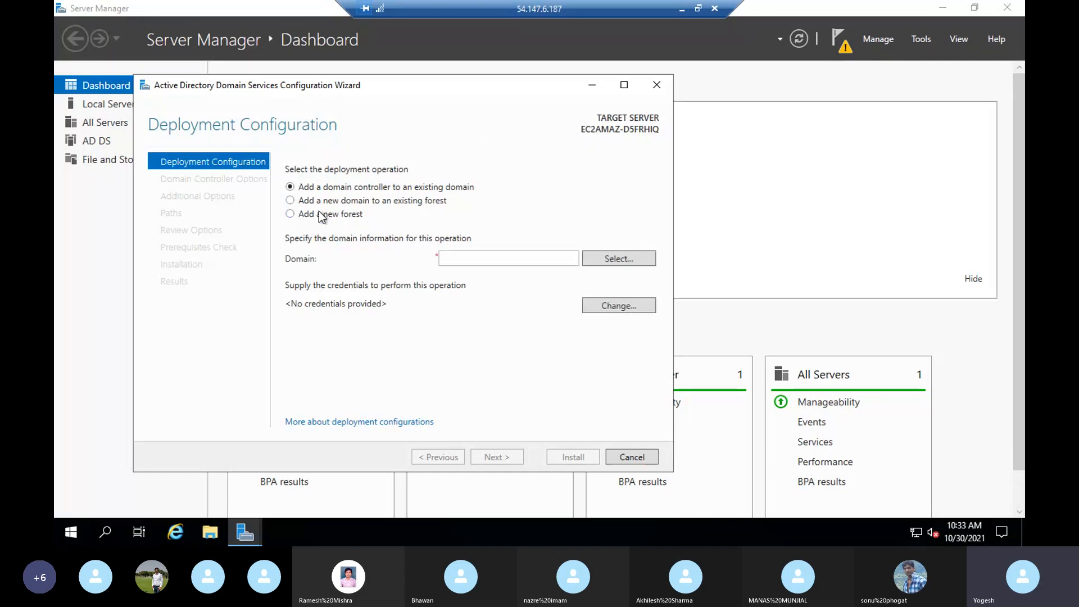
left_click(290, 214)
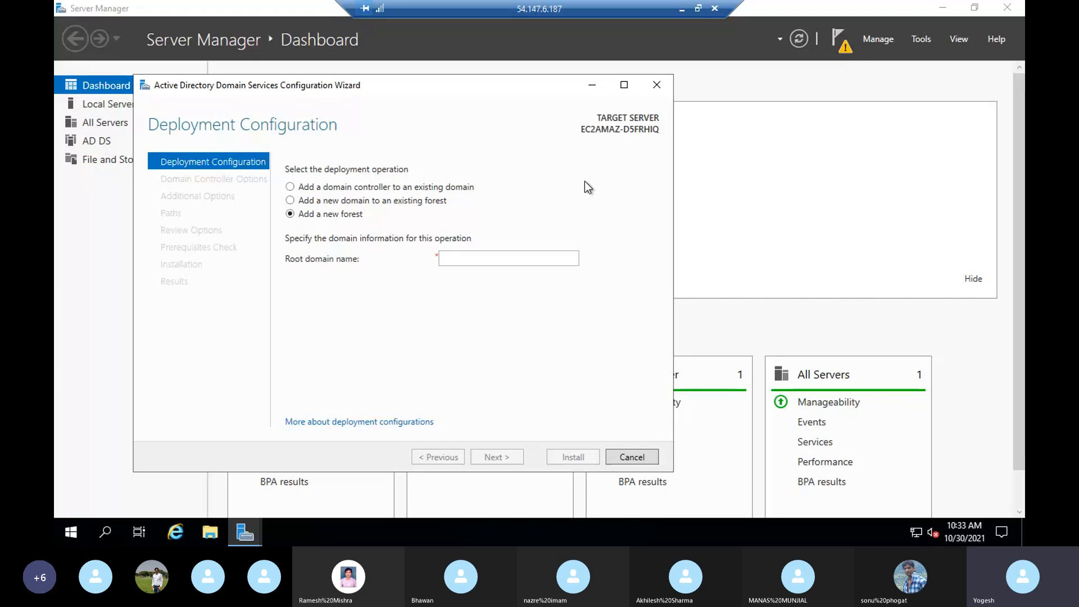
left_click(470, 259)
type("cloud")
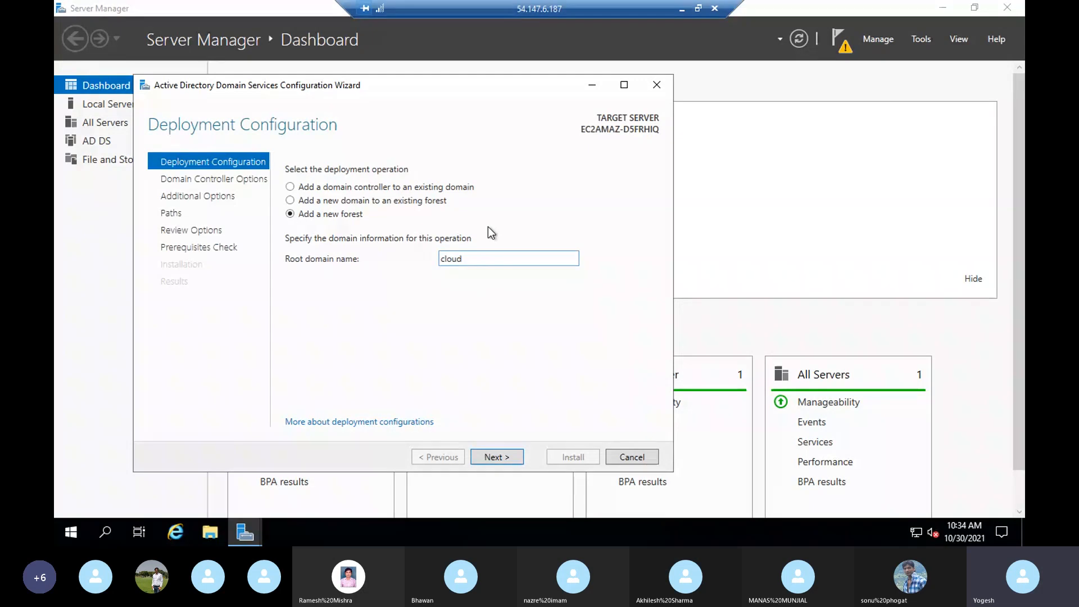
type("sec.com")
left_click(495, 457)
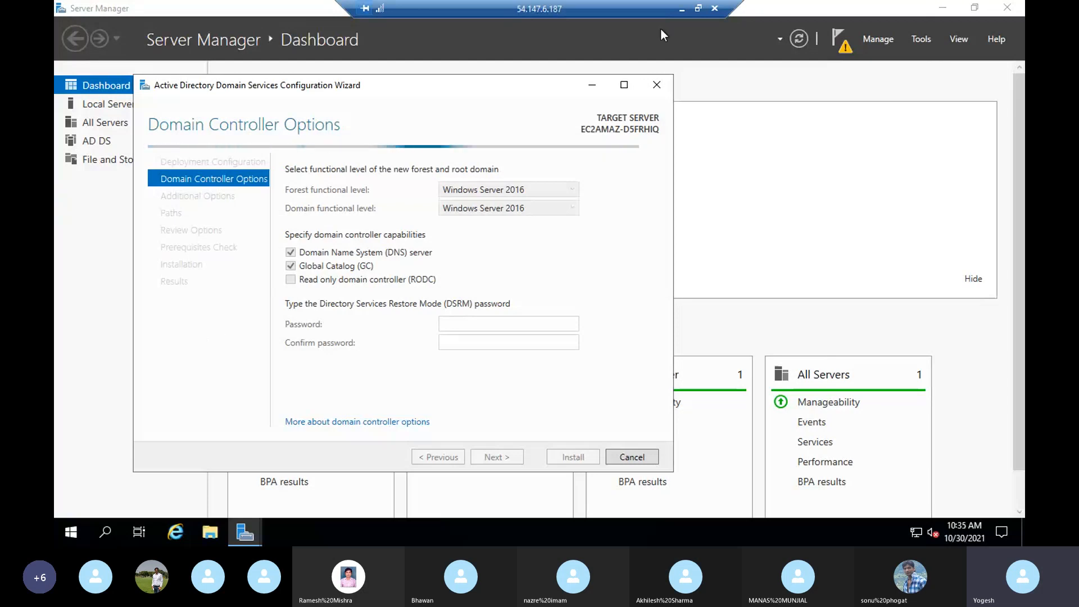
- On 107.21.7.199, open DNS Manager and show reverse zone 95.31.172.in-addr.arpa
left_click(681, 11)
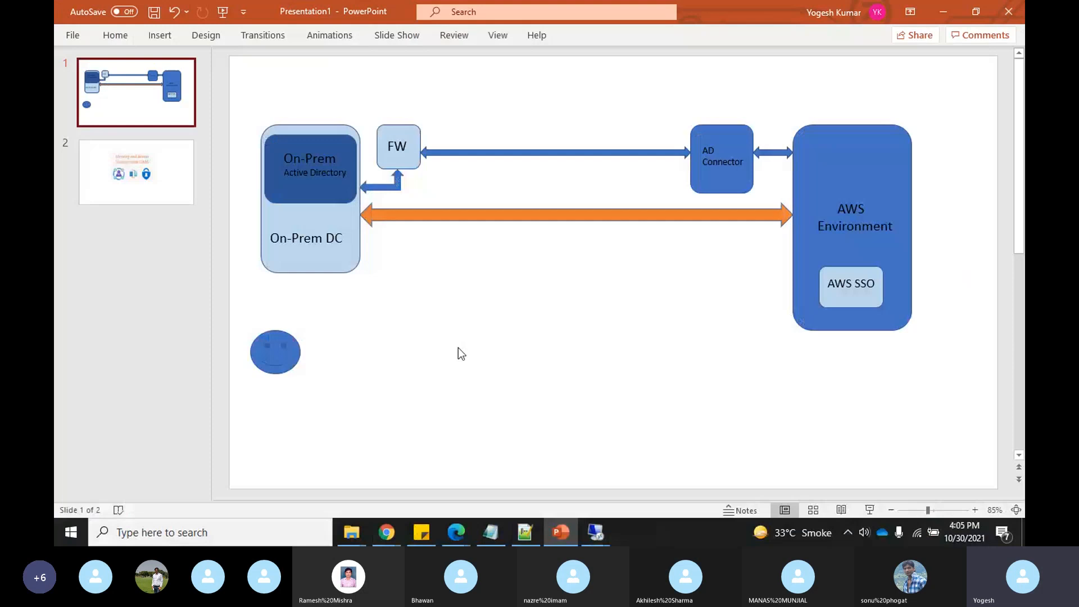
mouse_move(594, 532)
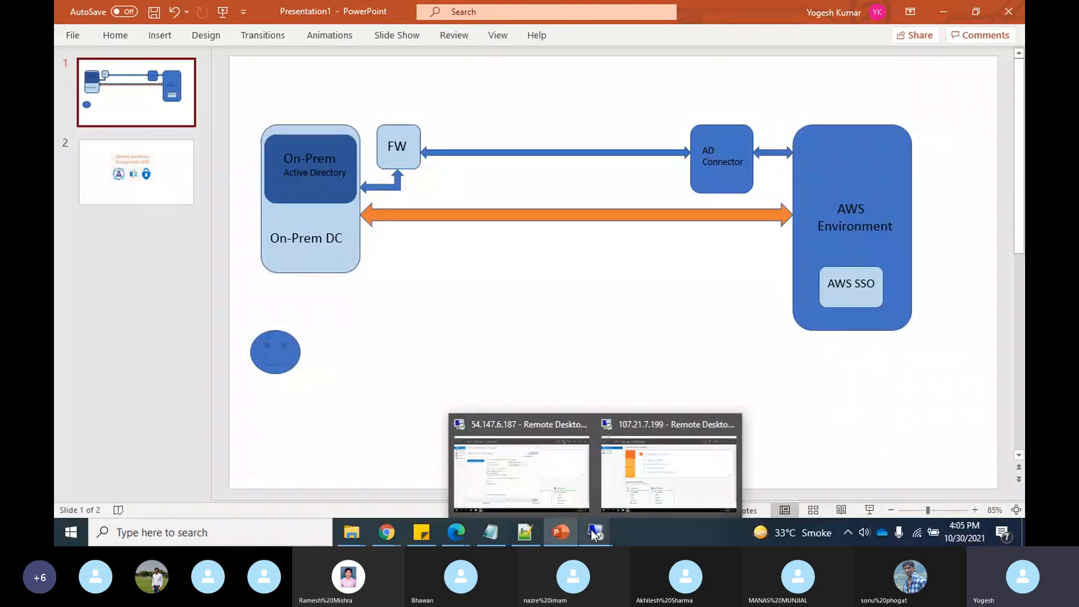
left_click(660, 477)
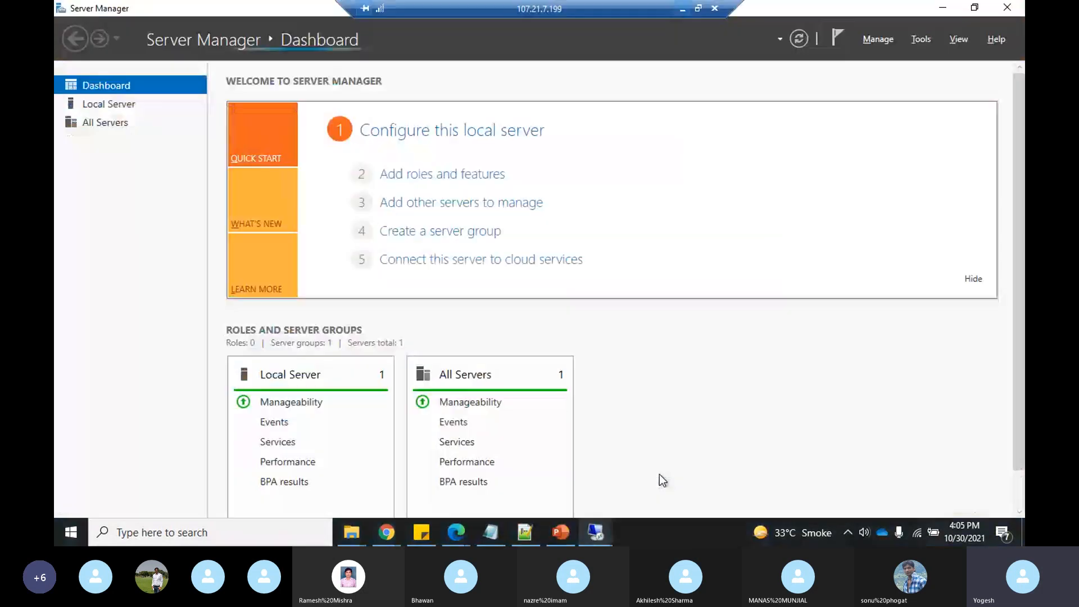
left_click(921, 41)
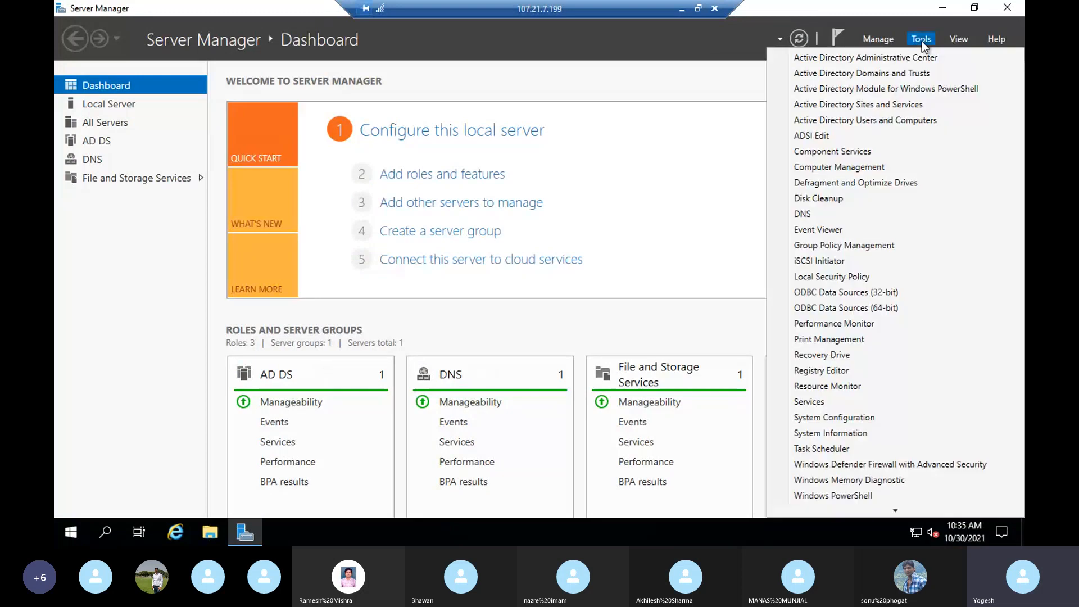
left_click(811, 214)
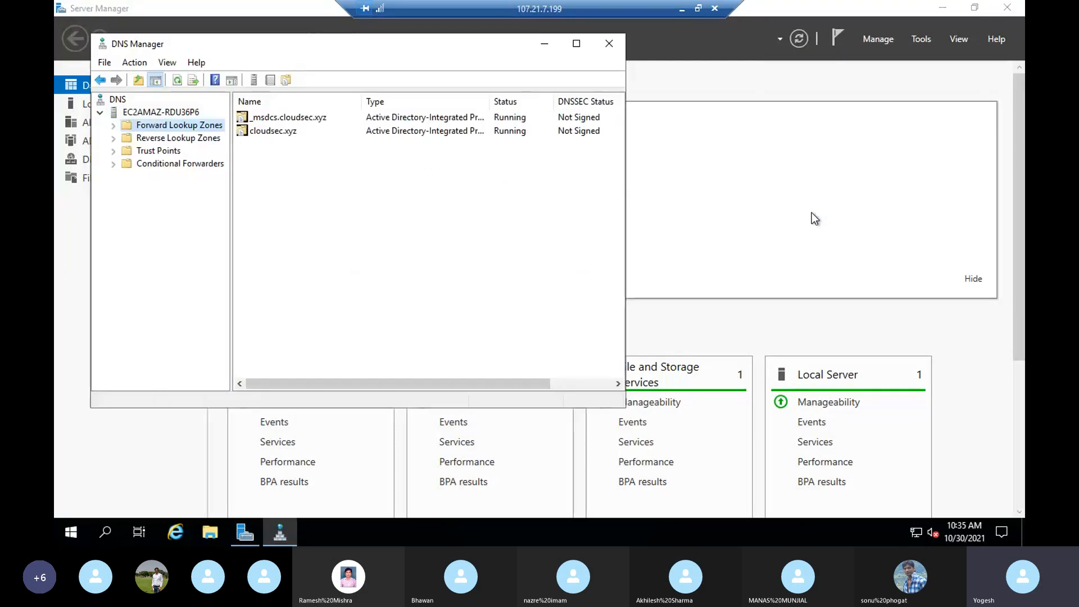
left_click(112, 139)
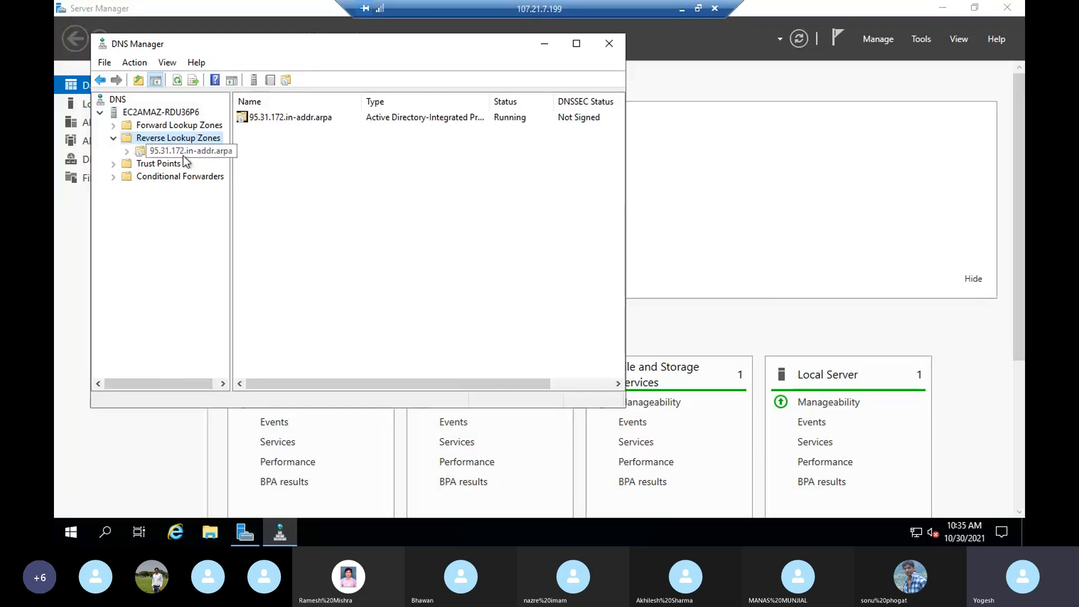
left_click(128, 151)
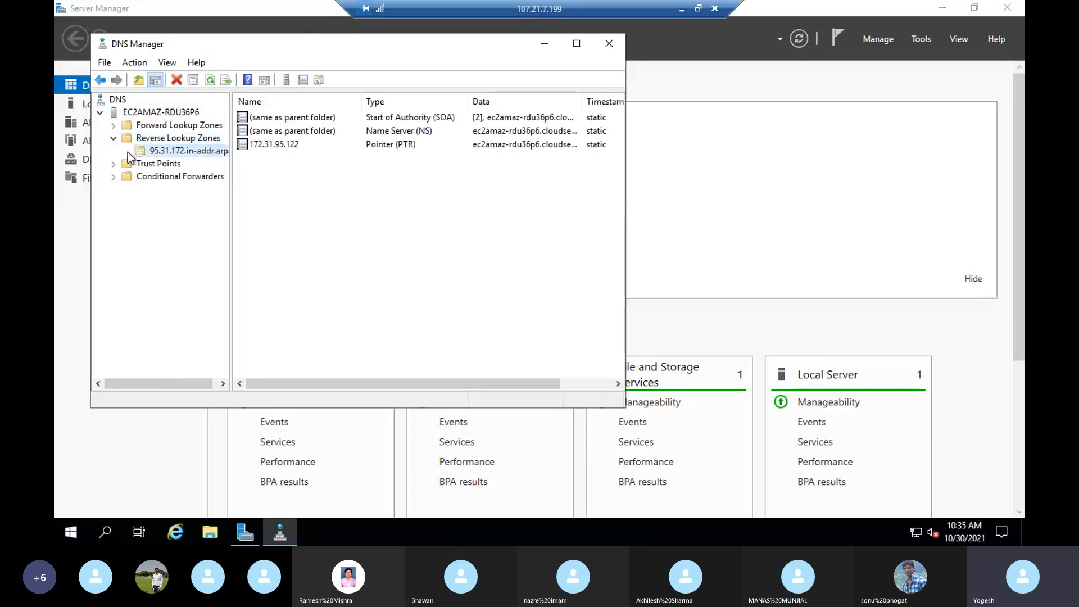
- Select the PTR record for 172.31.95.122, then briefly view and close the DNS help
left_click(299, 144)
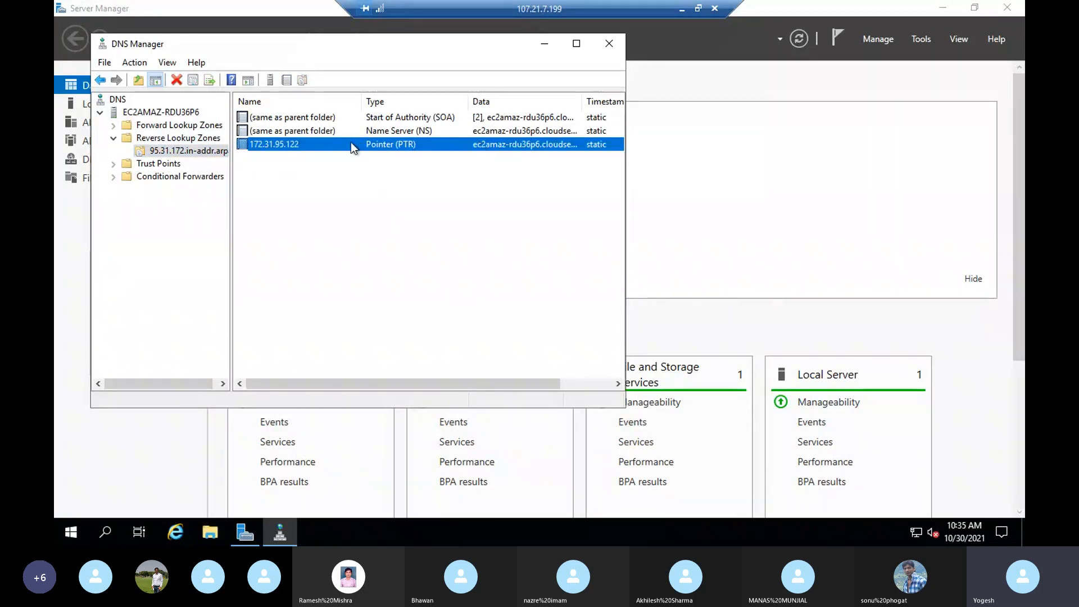
right_click(316, 148)
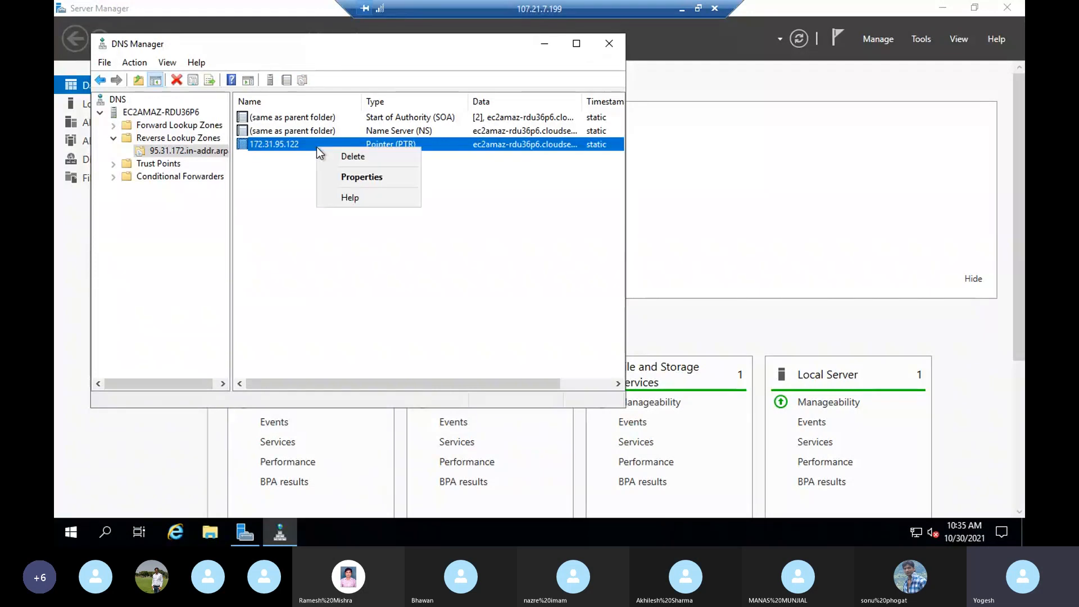
left_click(347, 198)
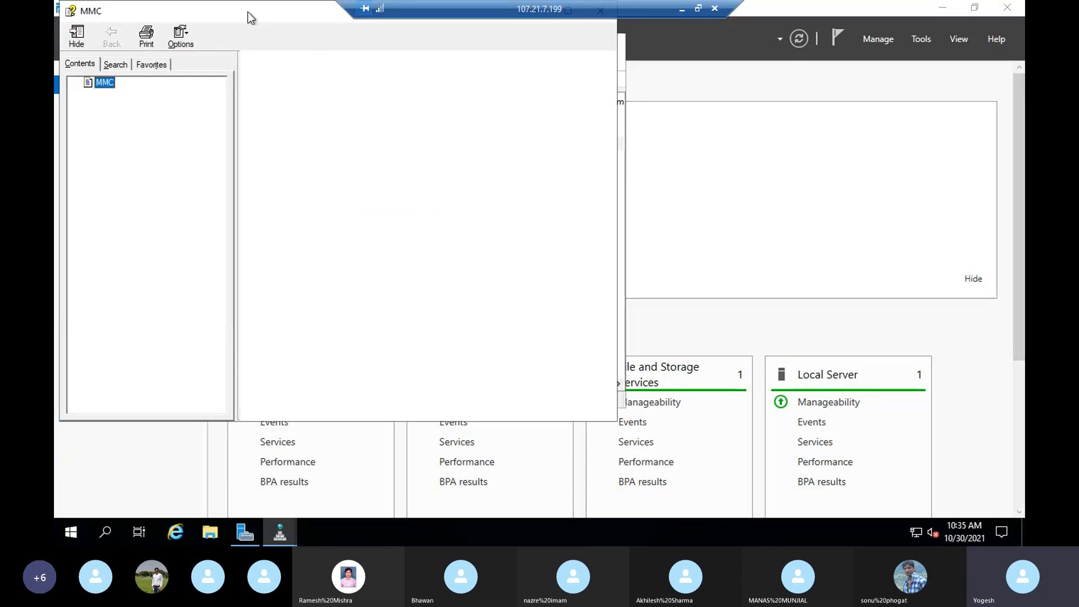
left_click_drag(241, 17, 259, 100)
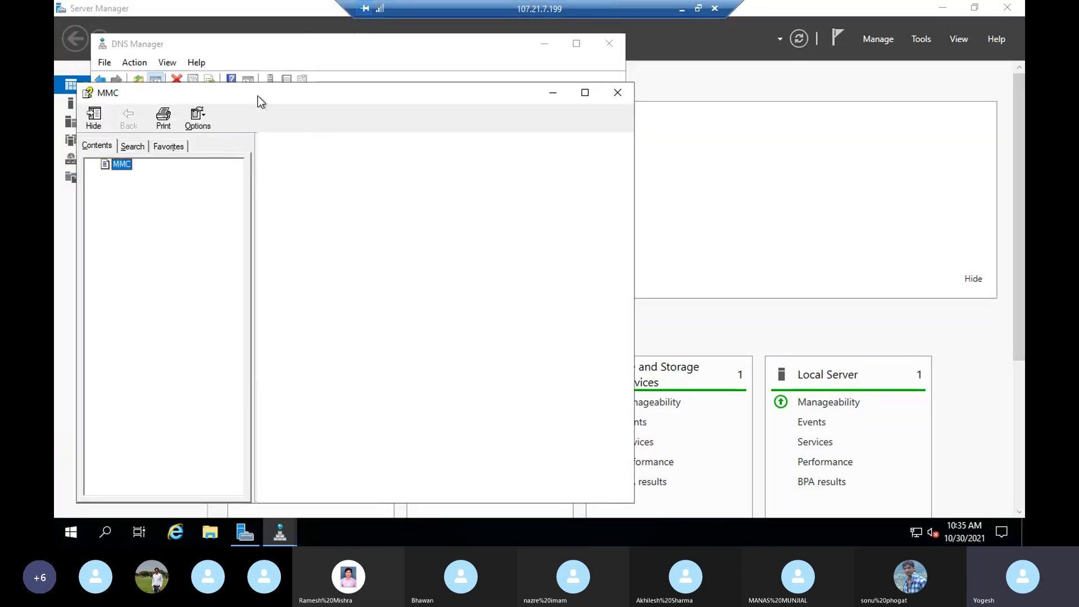
left_click(616, 96)
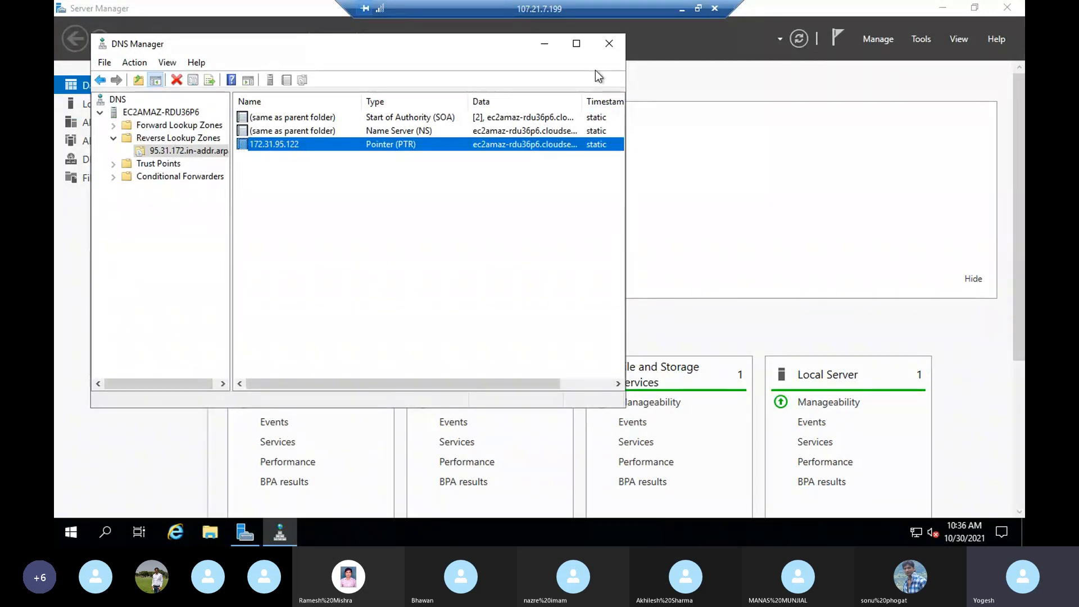
left_click(682, 11)
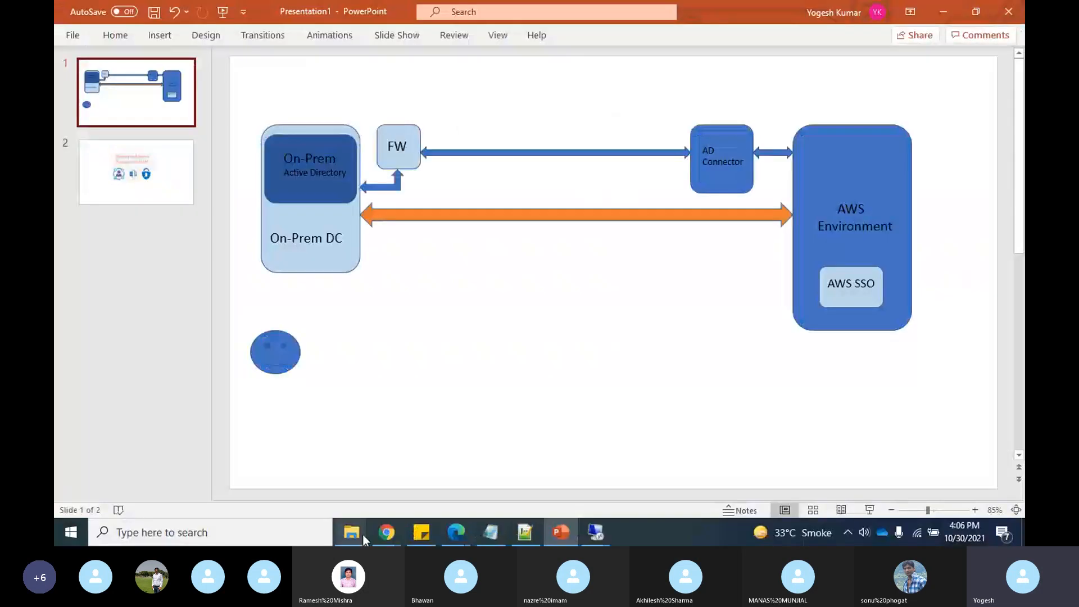
mouse_move(386, 539)
left_click(248, 491)
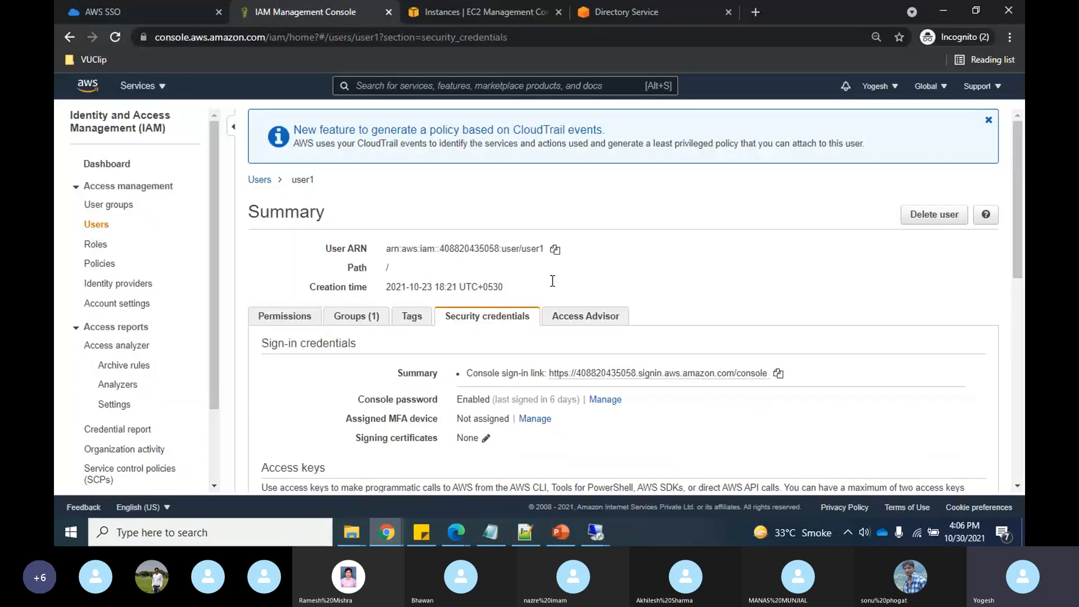
key("ctrl+Tab")
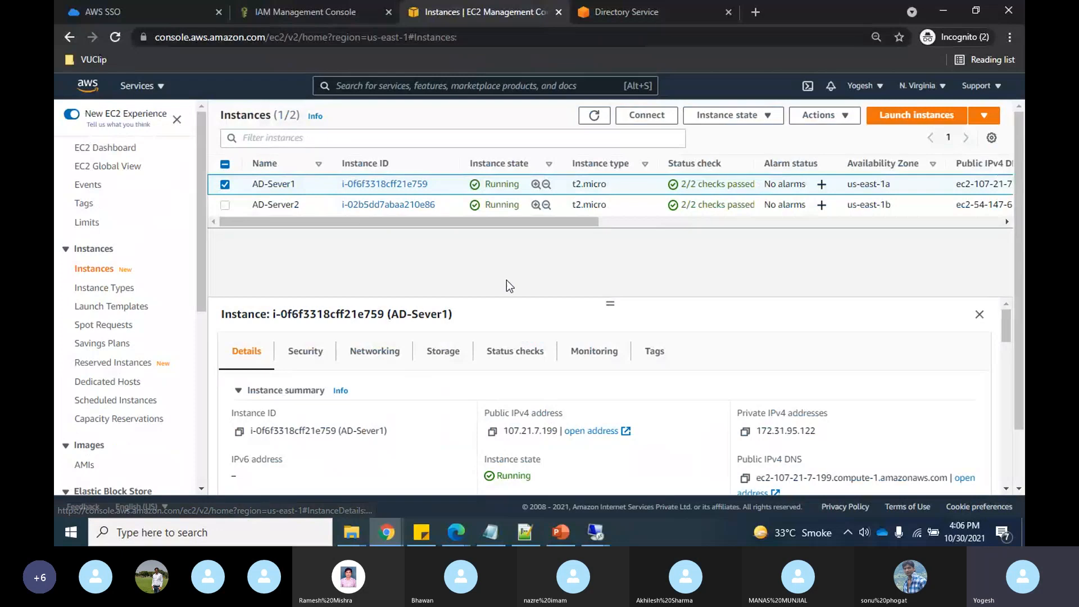
key("alt+Tab")
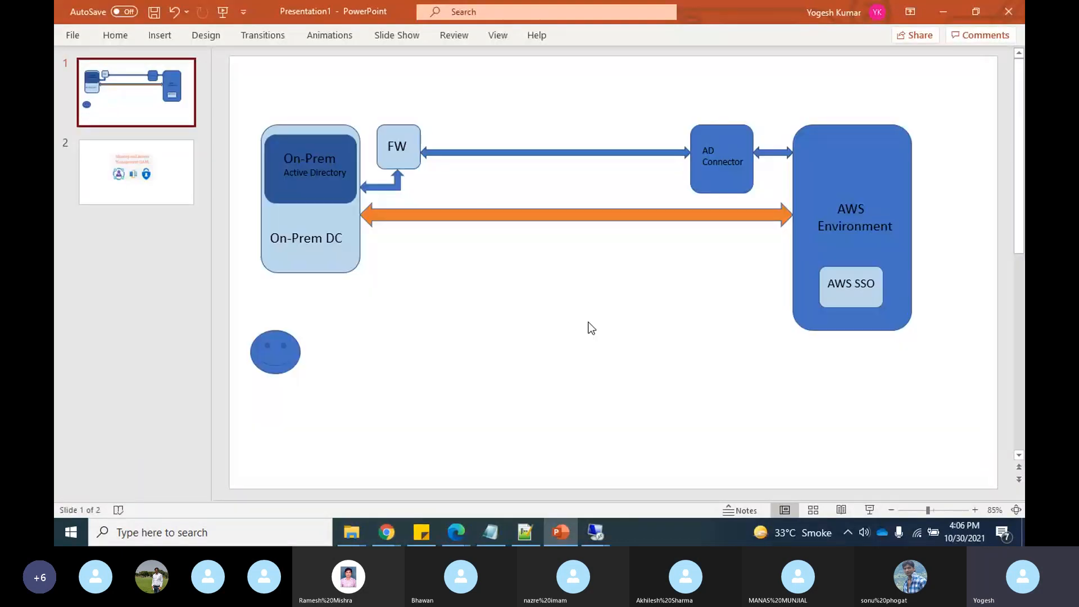
key("alt+Tab")
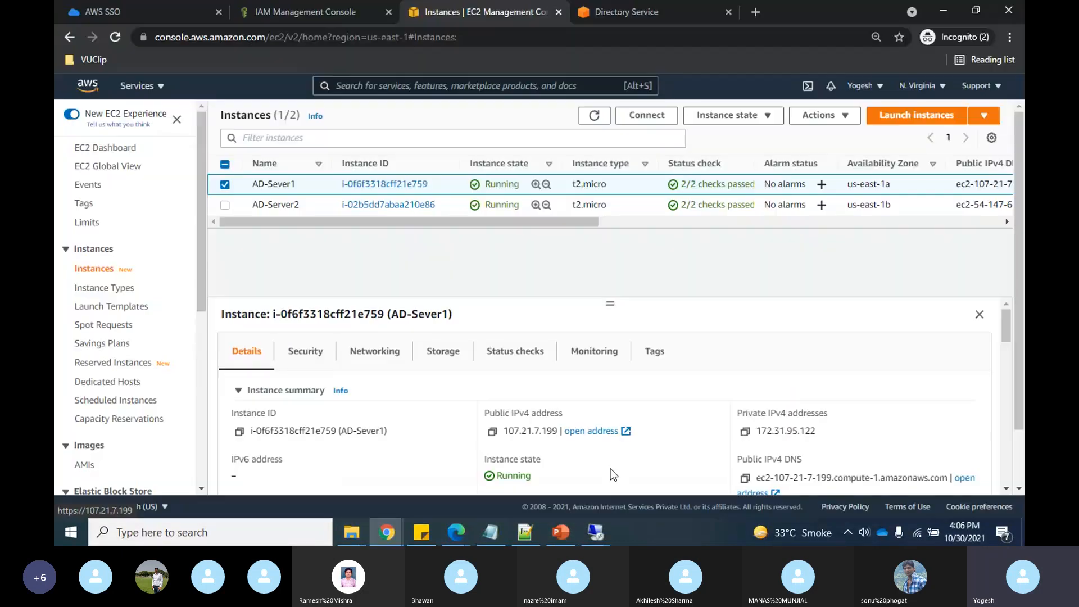
mouse_move(601, 534)
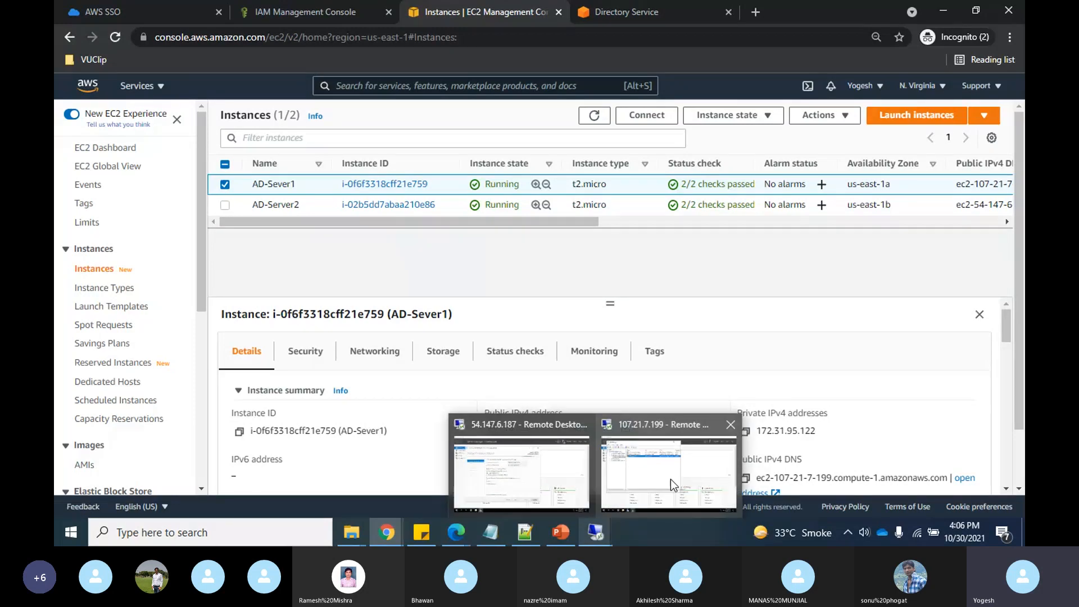
left_click(671, 480)
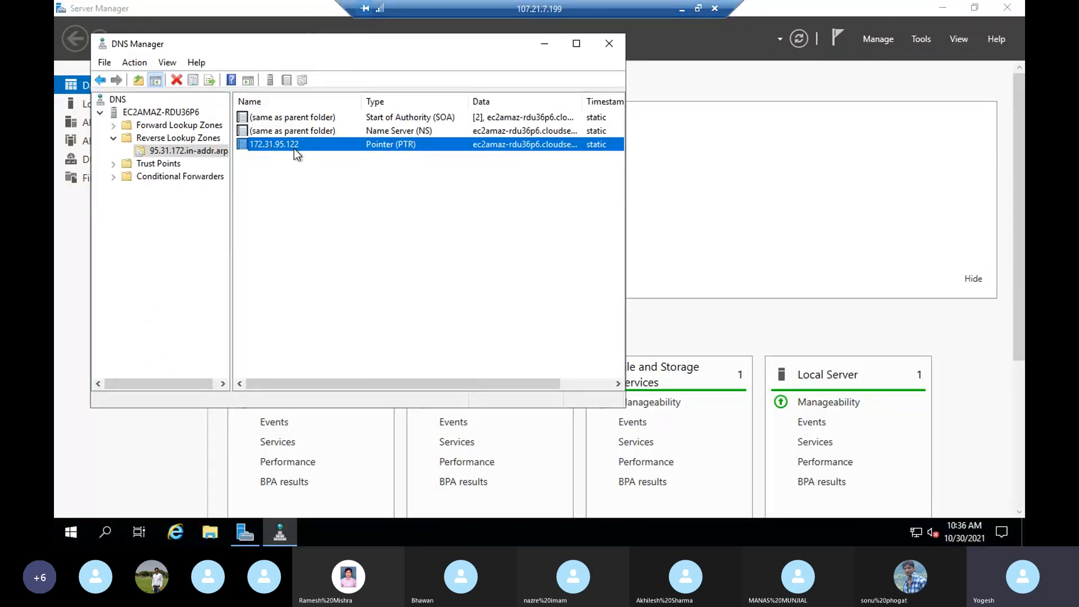
- Inspect cloudsec.xyz's Host (A) record ec2amaz-rdu36p6 at 172.31.95.122, then minimize the session
left_click(114, 125)
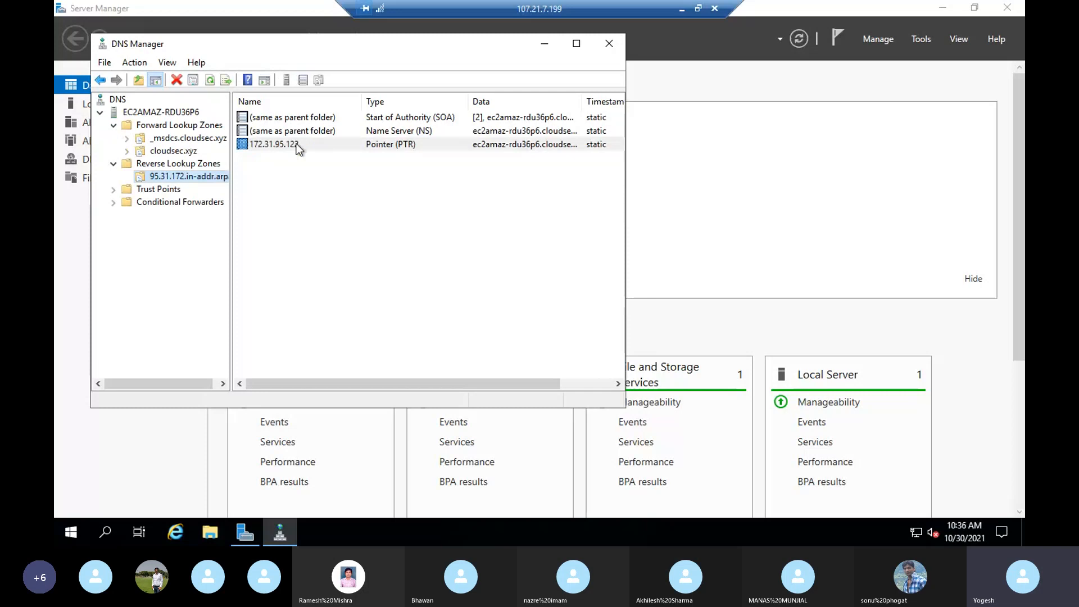
left_click(174, 151)
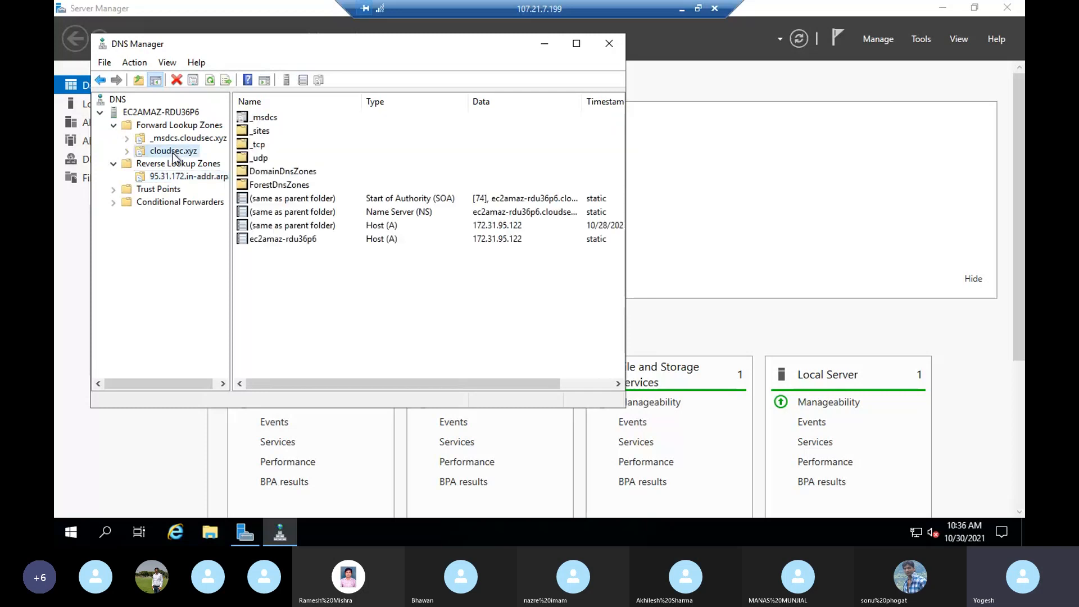
left_click(304, 241)
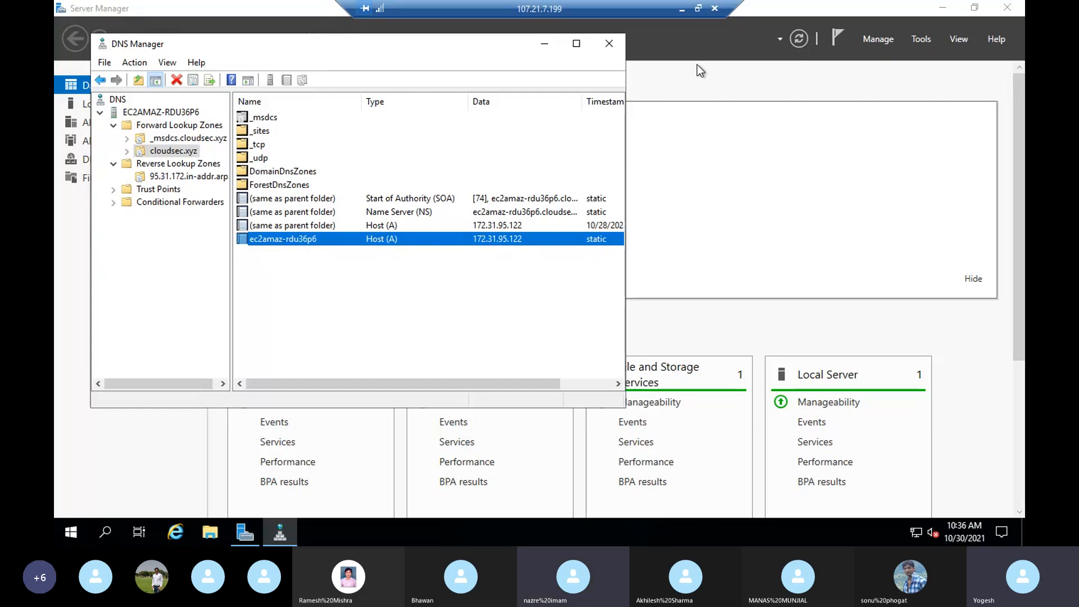
left_click(681, 9)
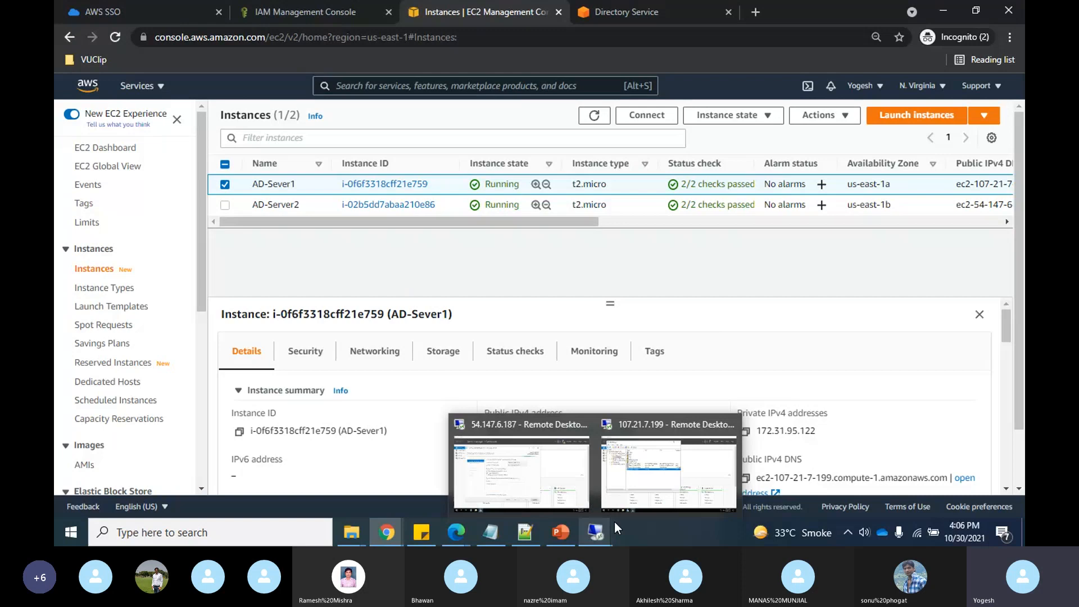
- On 54.147.6.187, enter and confirm the Directory Services Restore Mode password
left_click(615, 519)
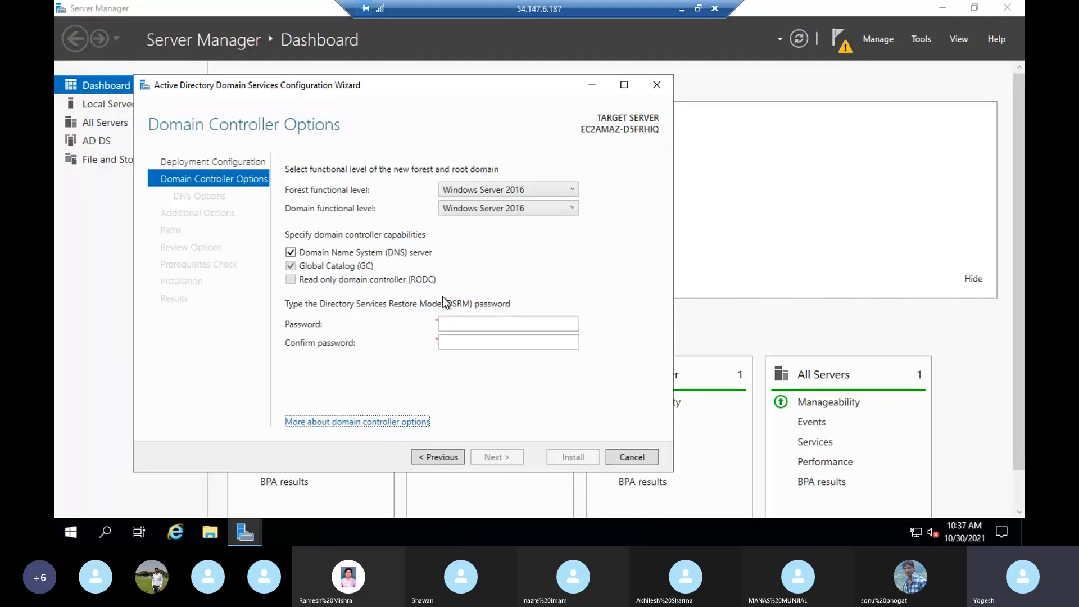
left_click(461, 320)
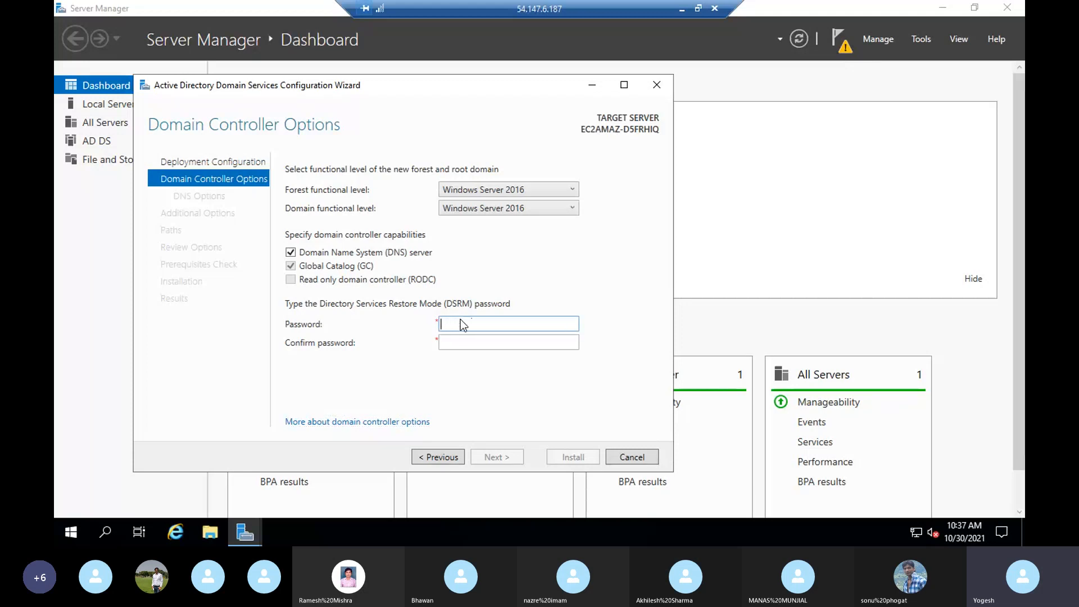
left_click(507, 341)
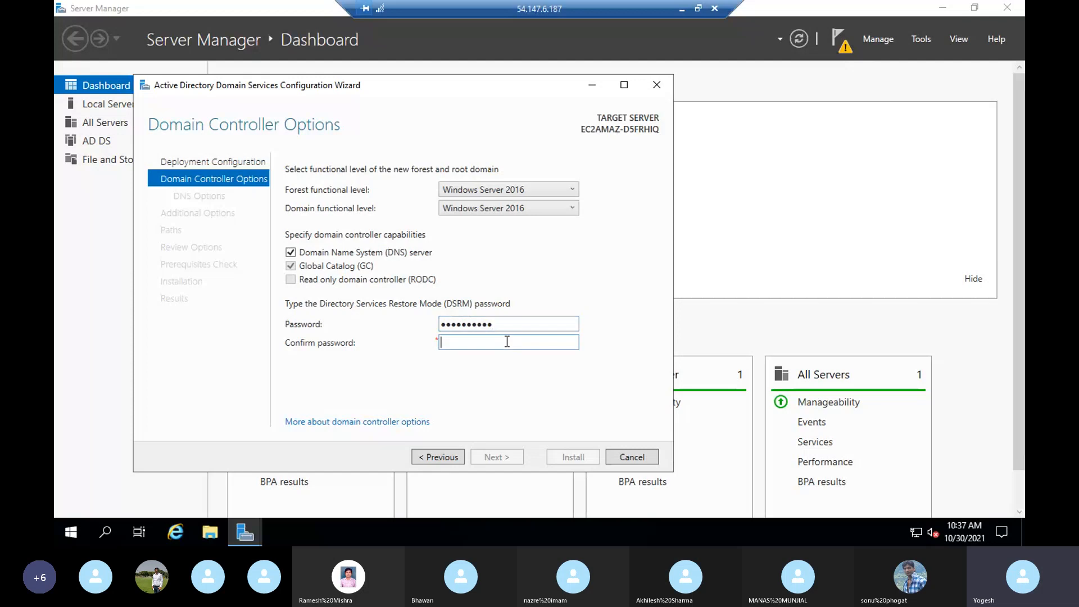
key("BackSpace")
key("BackSpace")
key("BackSpace")
key("BackSpace")
key("BackSpace")
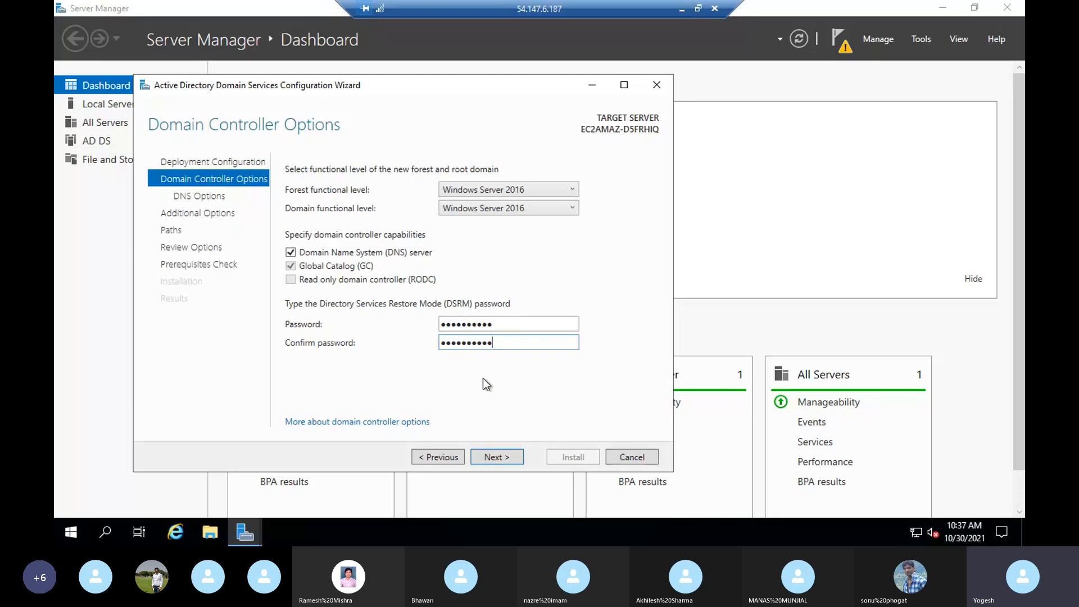
- Continue through DNS Options and Additional Options, keeping NetBIOS name CLOUDSEC
left_click(495, 457)
left_click(495, 457)
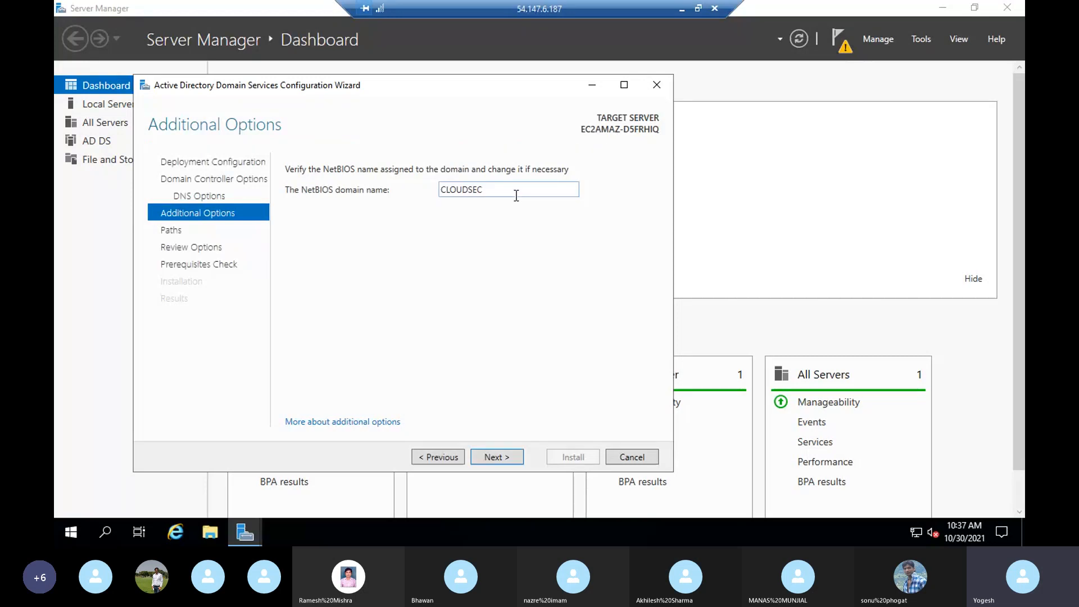
left_click(506, 456)
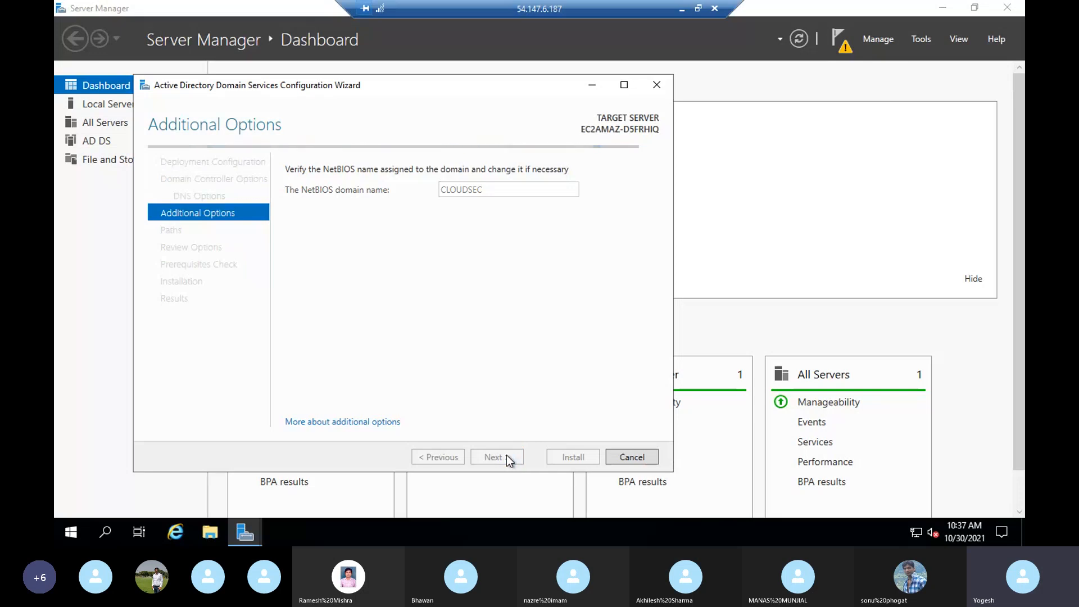
- Accept Paths and Review Options to run the prerequisites check, then minimize the remote session
left_click(492, 457)
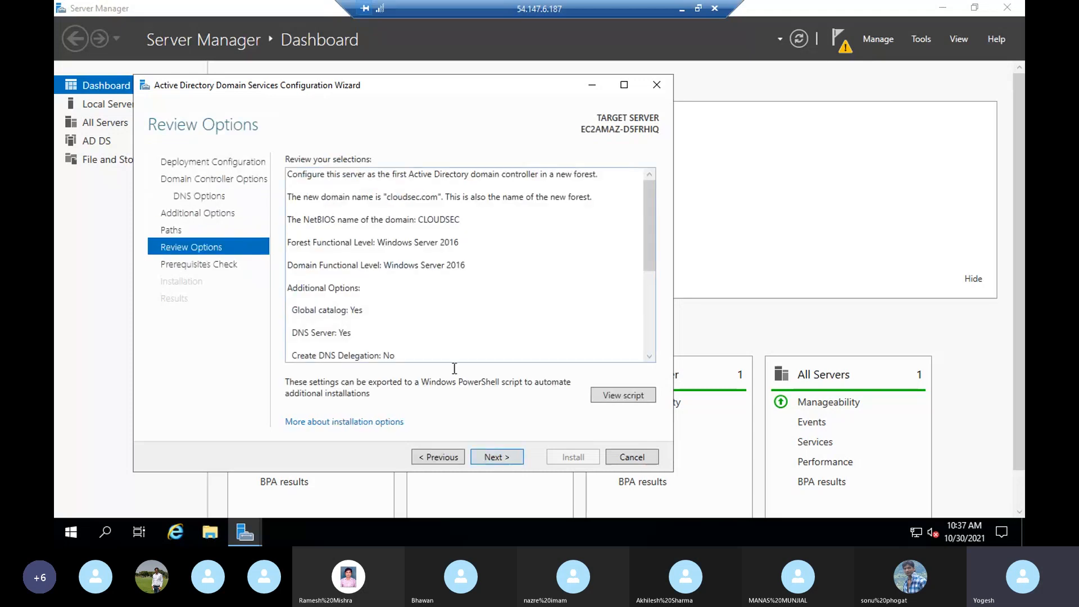
left_click(500, 461)
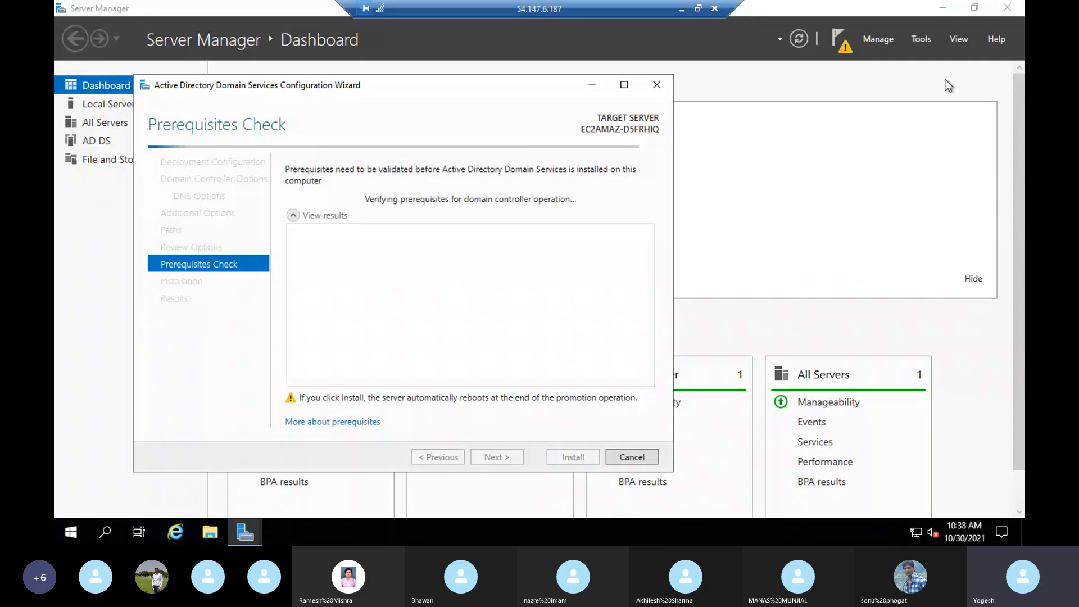
left_click(919, 42)
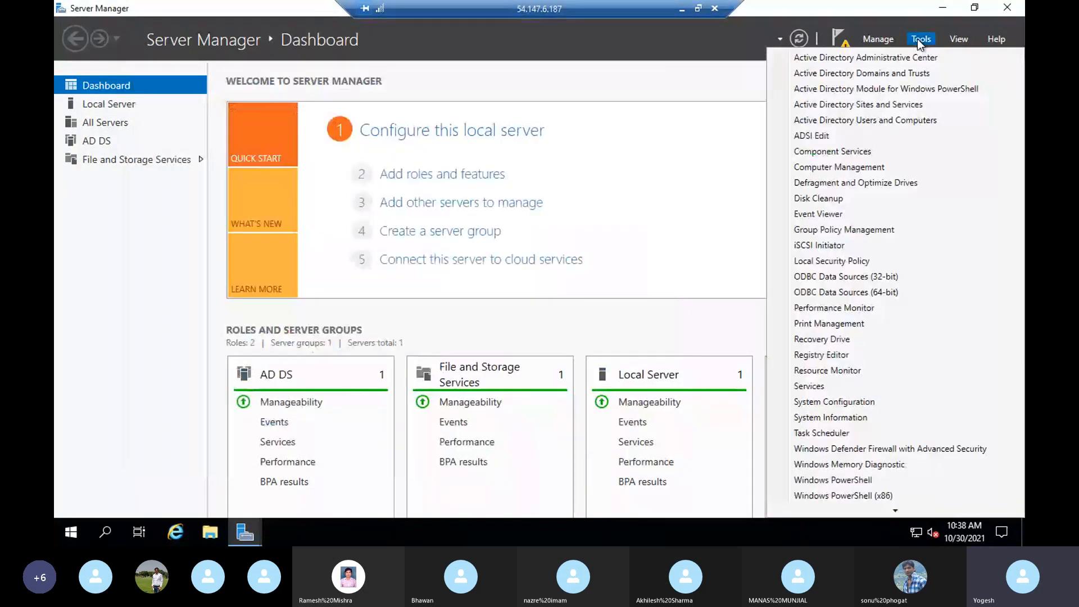
left_click(720, 170)
key("alt+Tab")
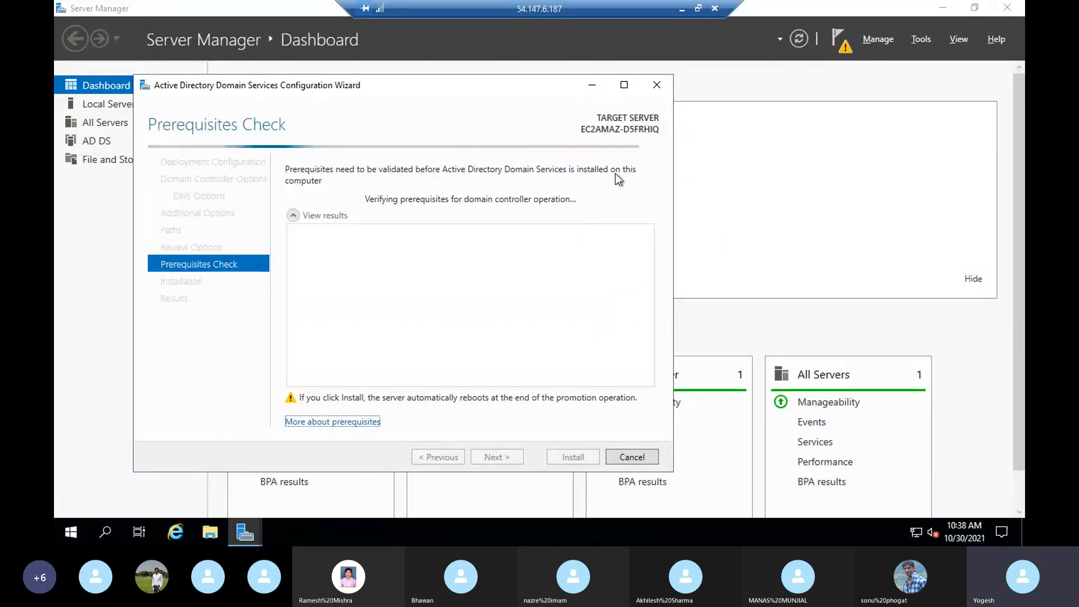
left_click(680, 9)
- Switch to the 107.21.7.199 session and start a new reverse lookup zone in DNS Manager
mouse_move(595, 543)
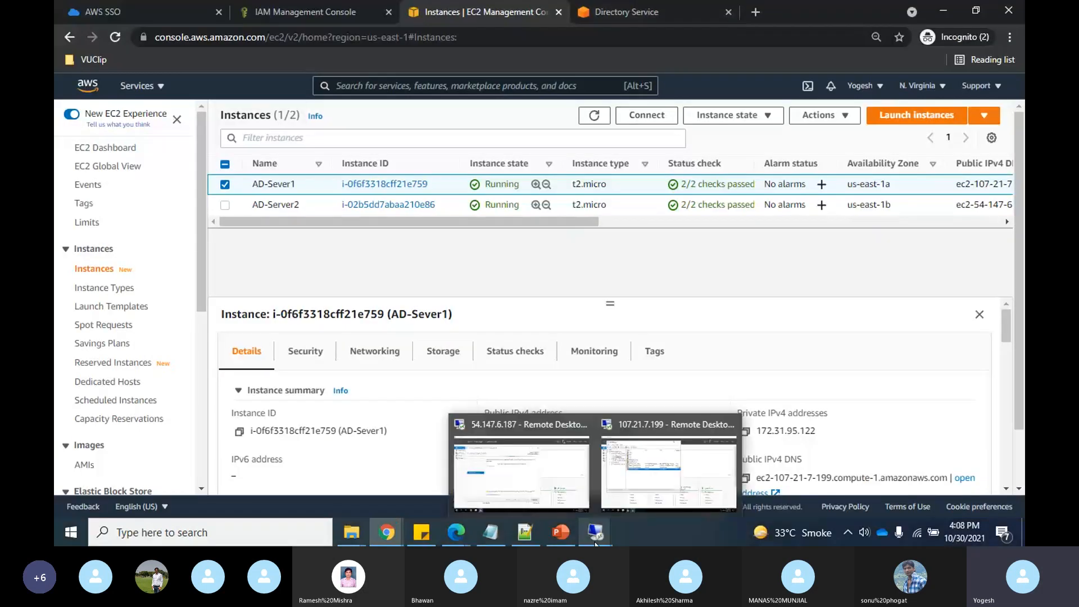
left_click(670, 482)
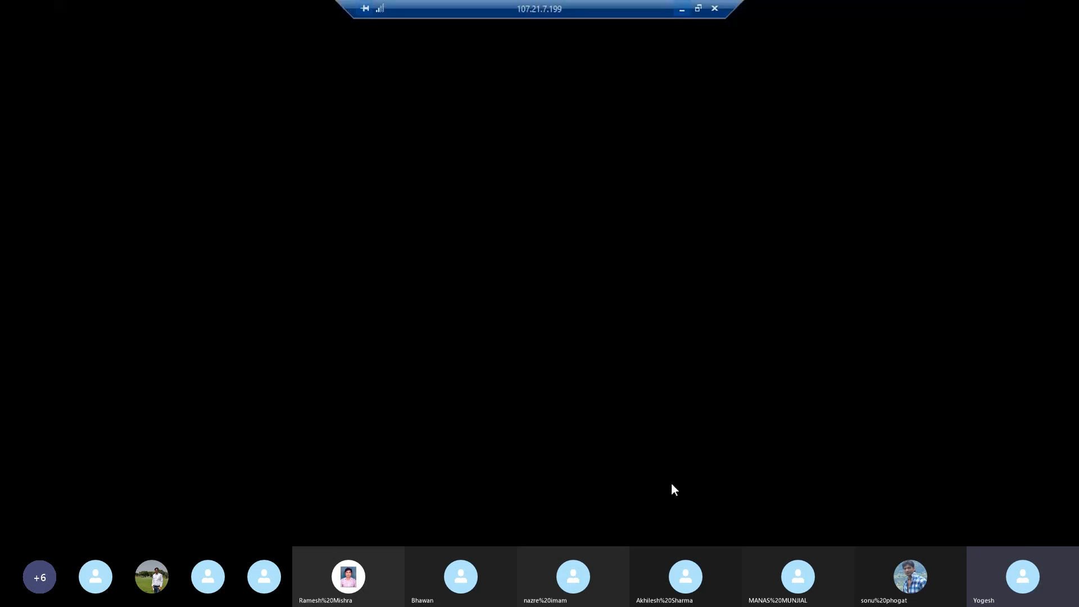
left_click(137, 176)
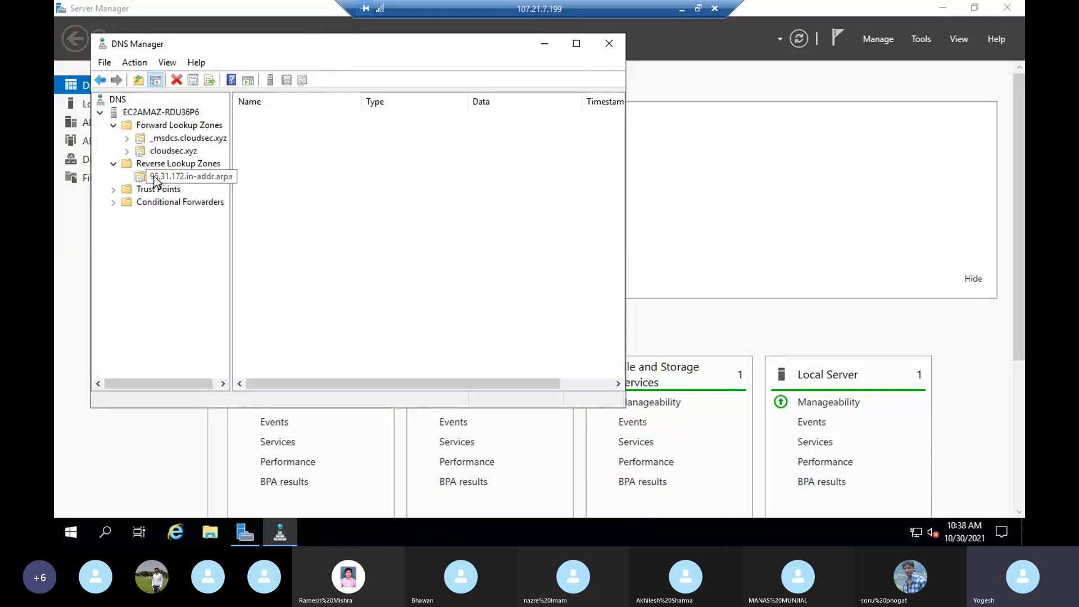
left_click(162, 166)
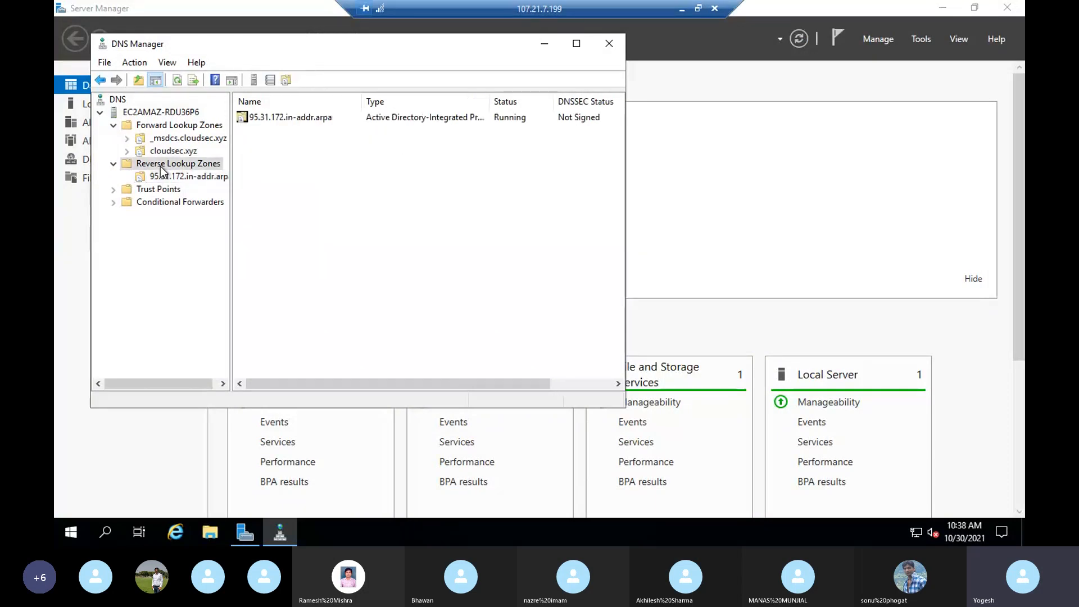
right_click(162, 169)
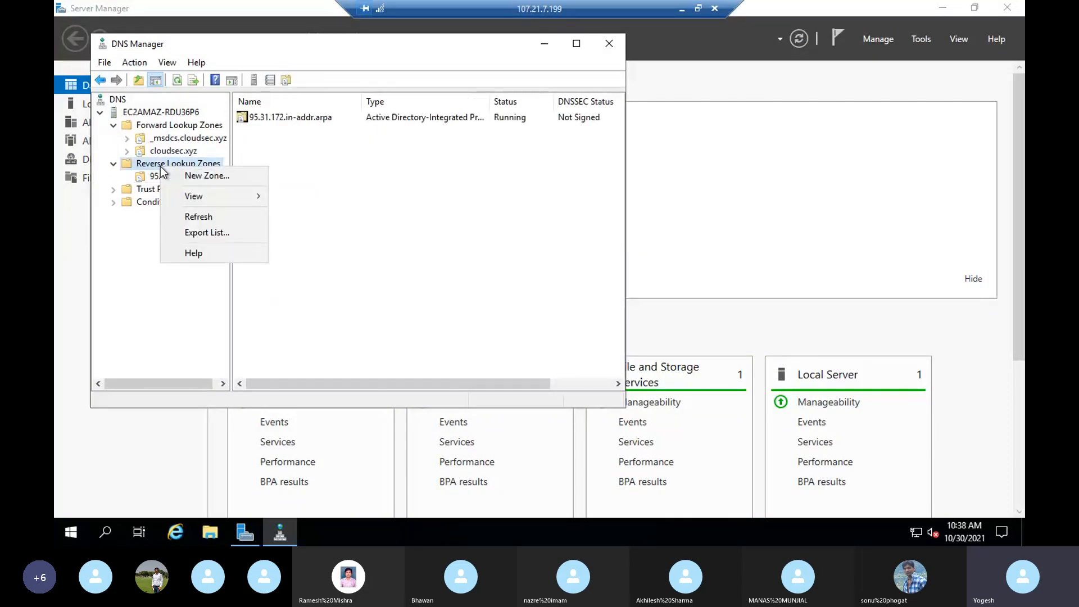
left_click(198, 176)
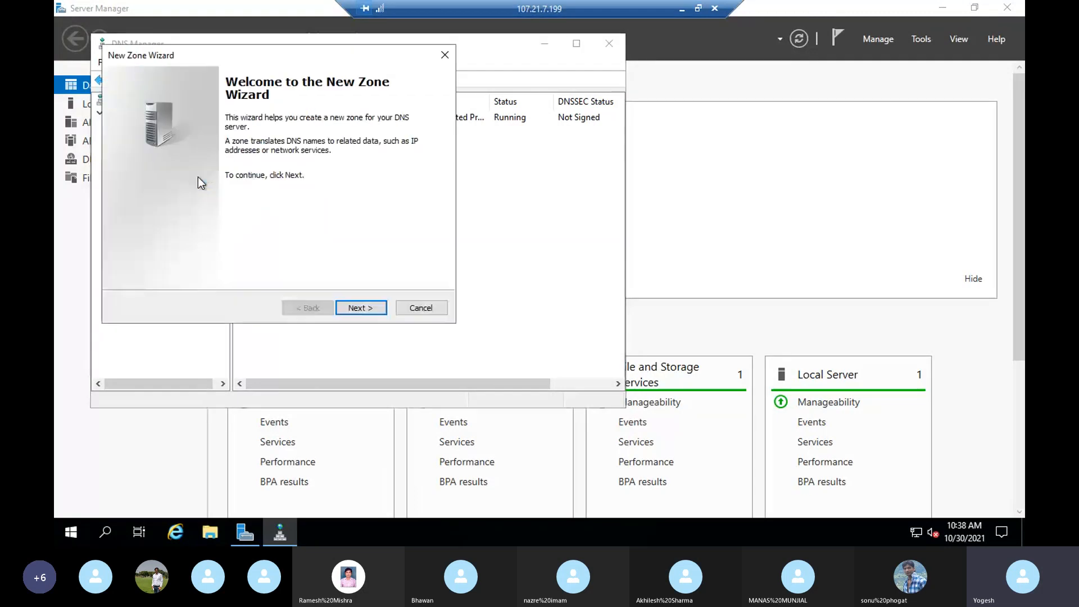
- Step through the New Zone wizard with default type, domain-wide replication and IPv4, then cancel
left_click(367, 312)
left_click(363, 312)
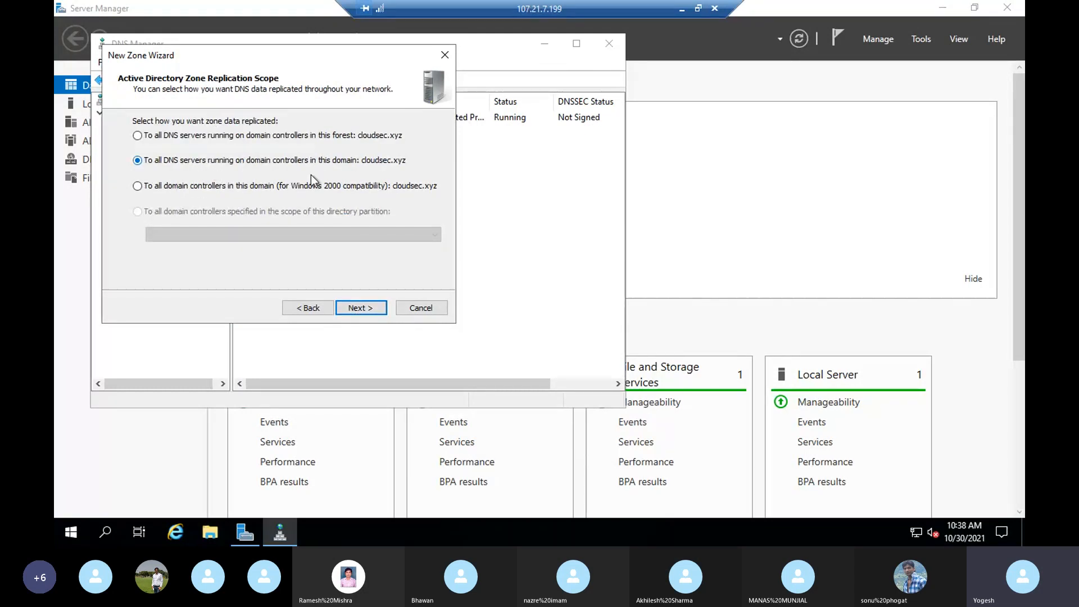
left_click(365, 310)
left_click(365, 309)
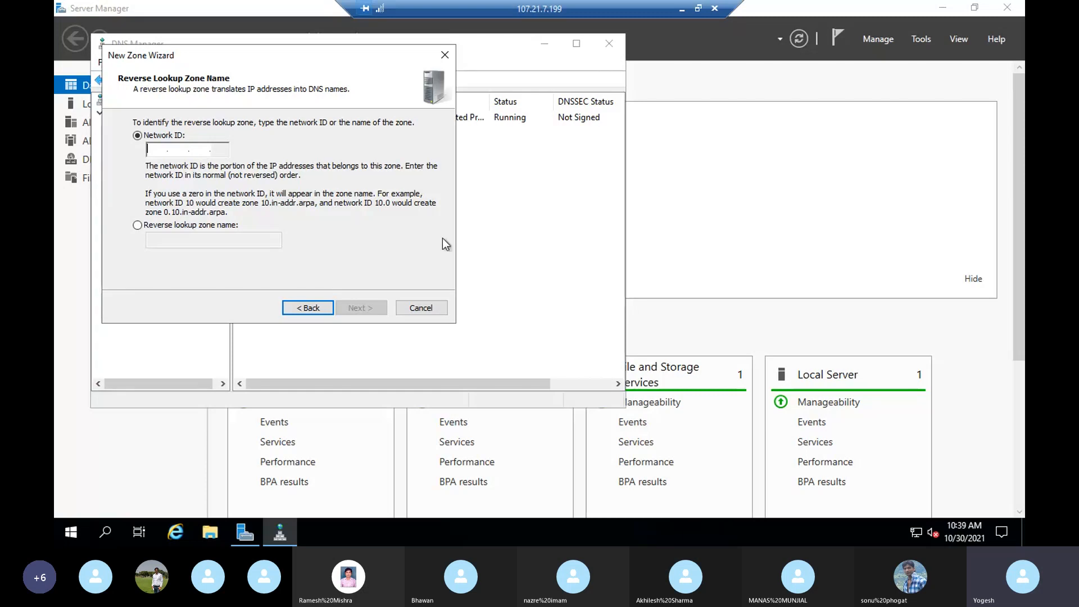
left_click(424, 308)
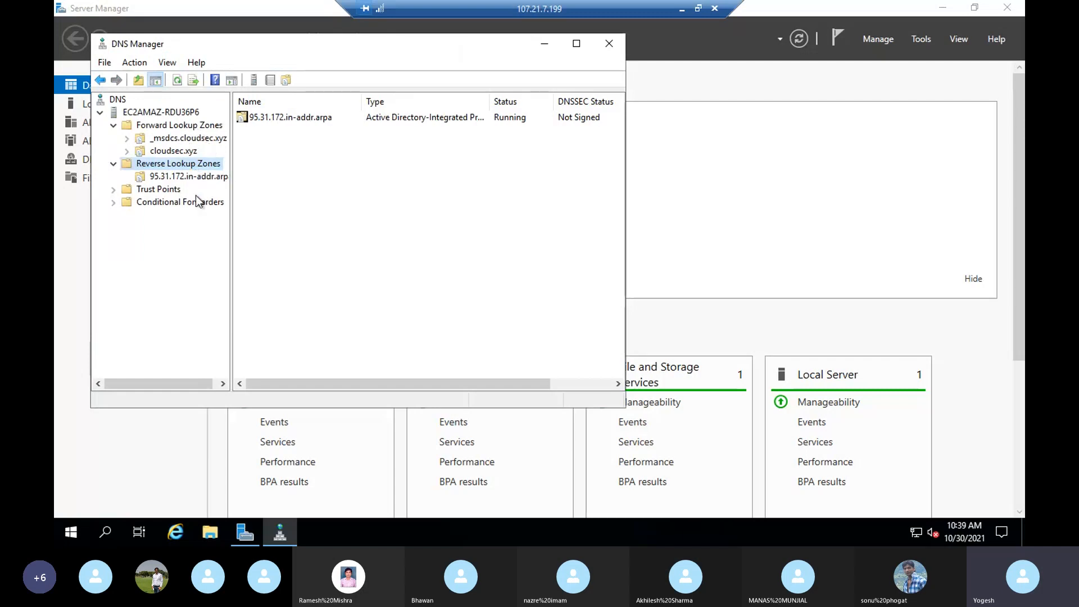
- Select the existing 95.31.172.in-addr.arpa zone to view its SOA, NS and PTR records
right_click(159, 167)
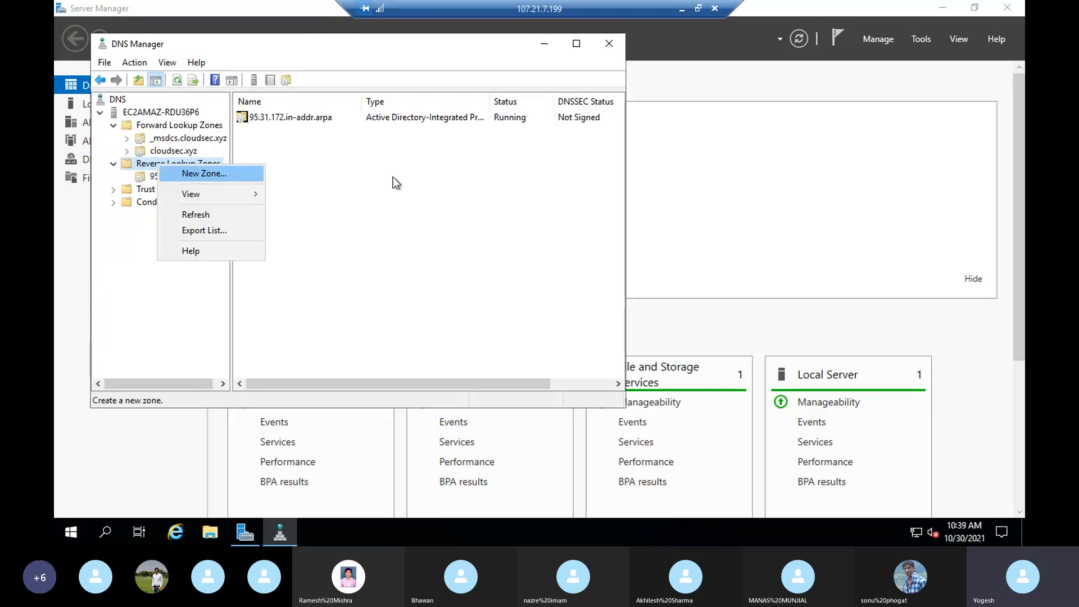
left_click(393, 177)
left_click(203, 178)
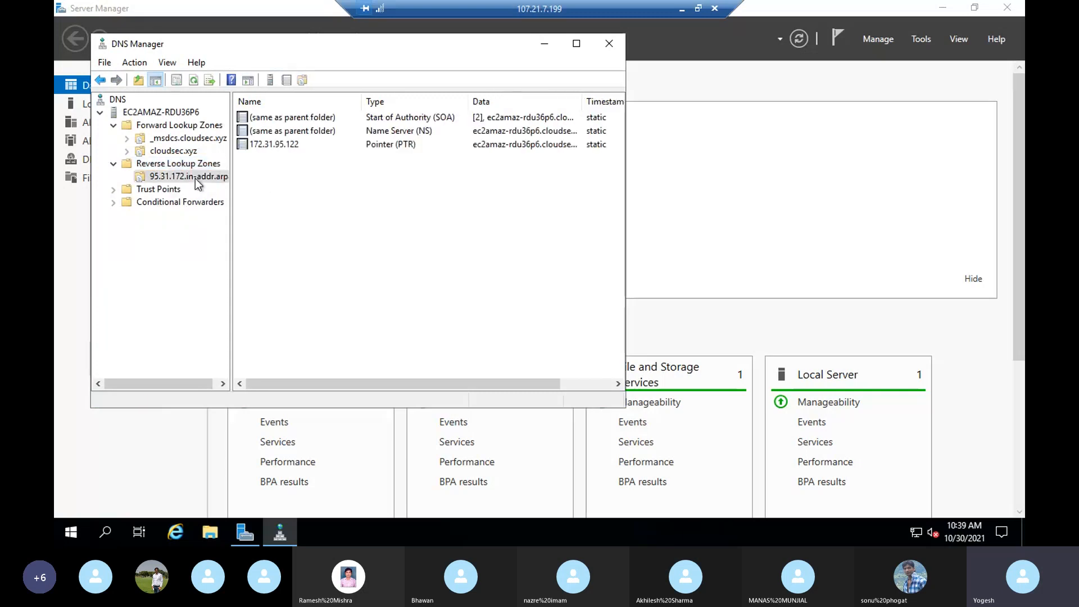
- Close DNS Manager and run ncpa.cpl to open Network Connections
left_click(609, 45)
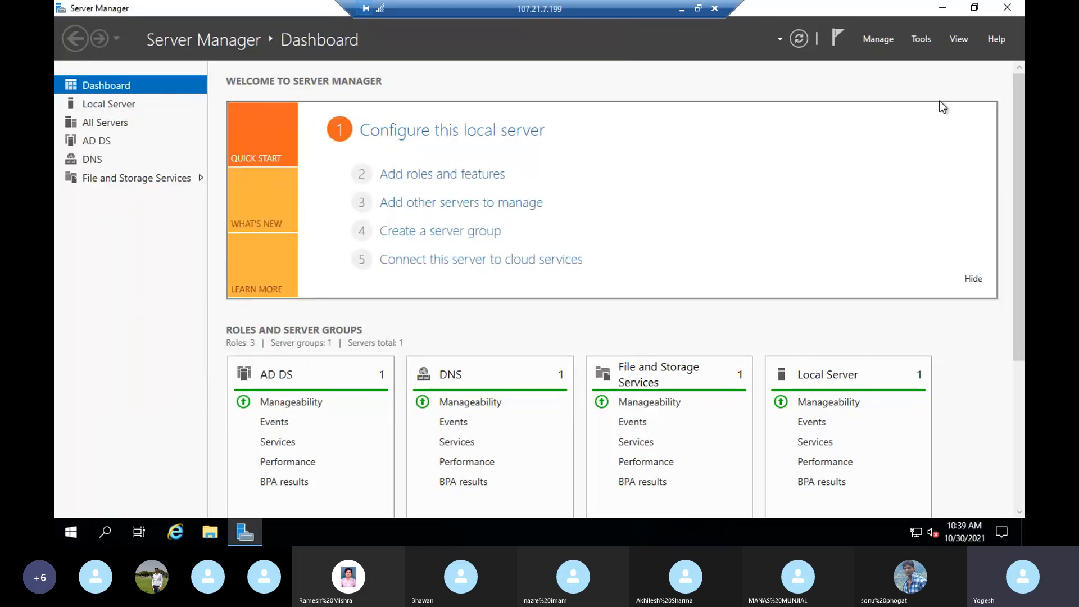
left_click(105, 533)
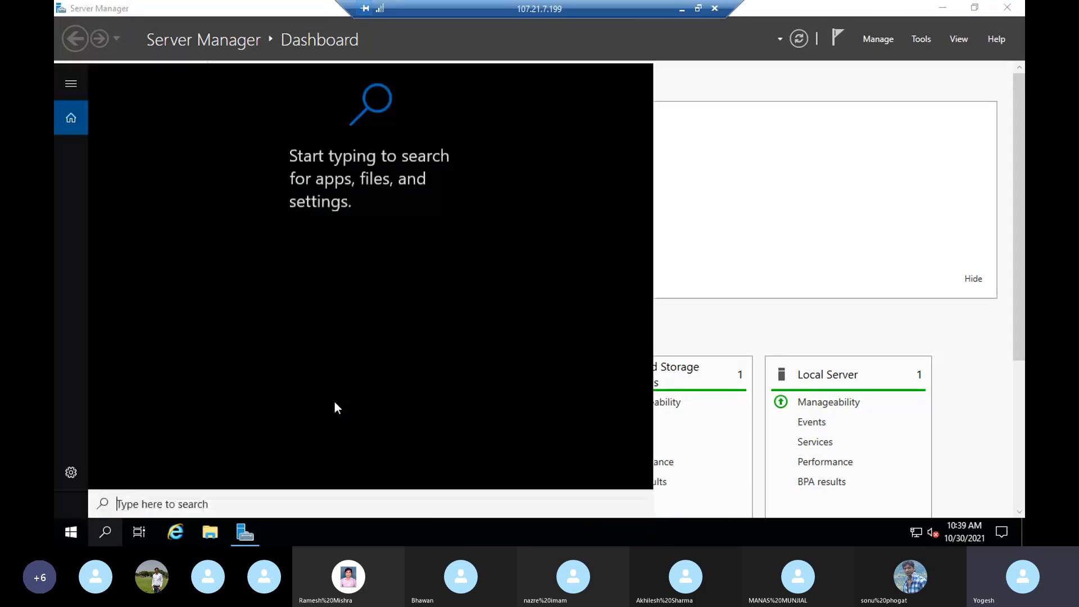
left_click(727, 250)
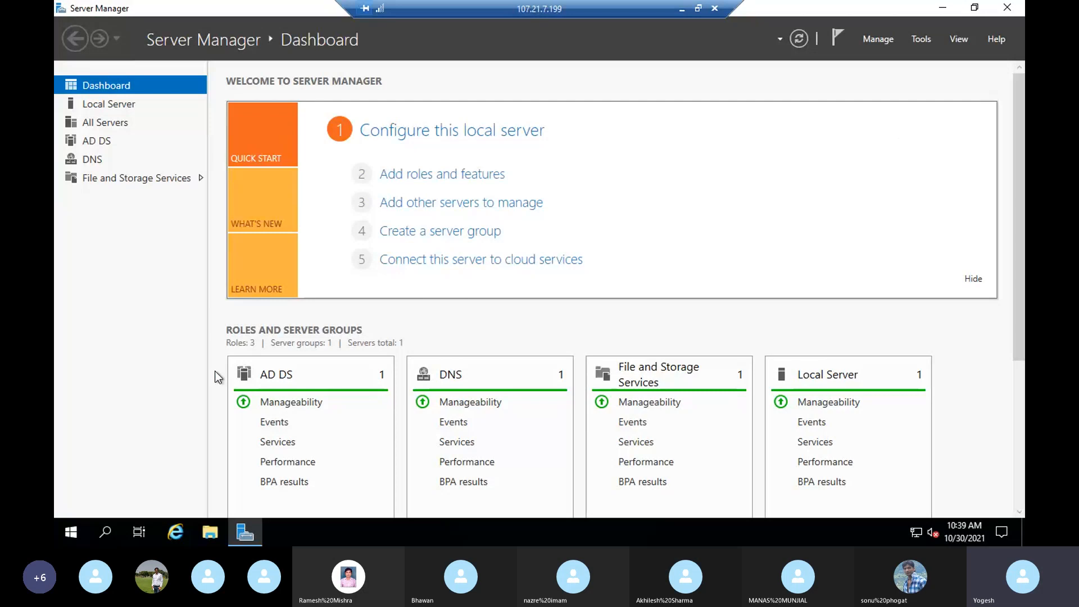
left_click(111, 528)
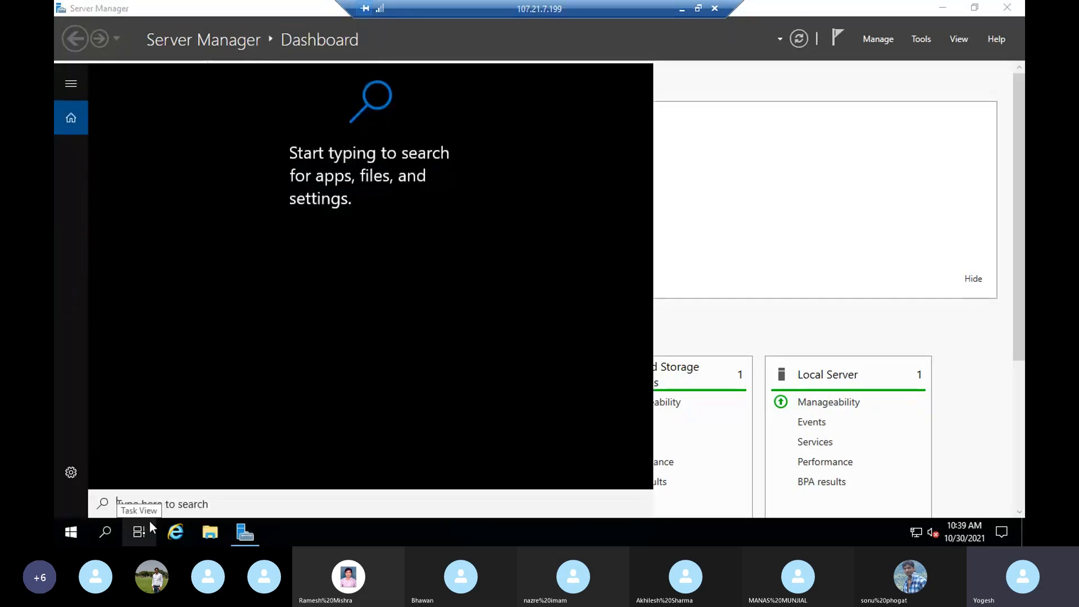
key("super+r")
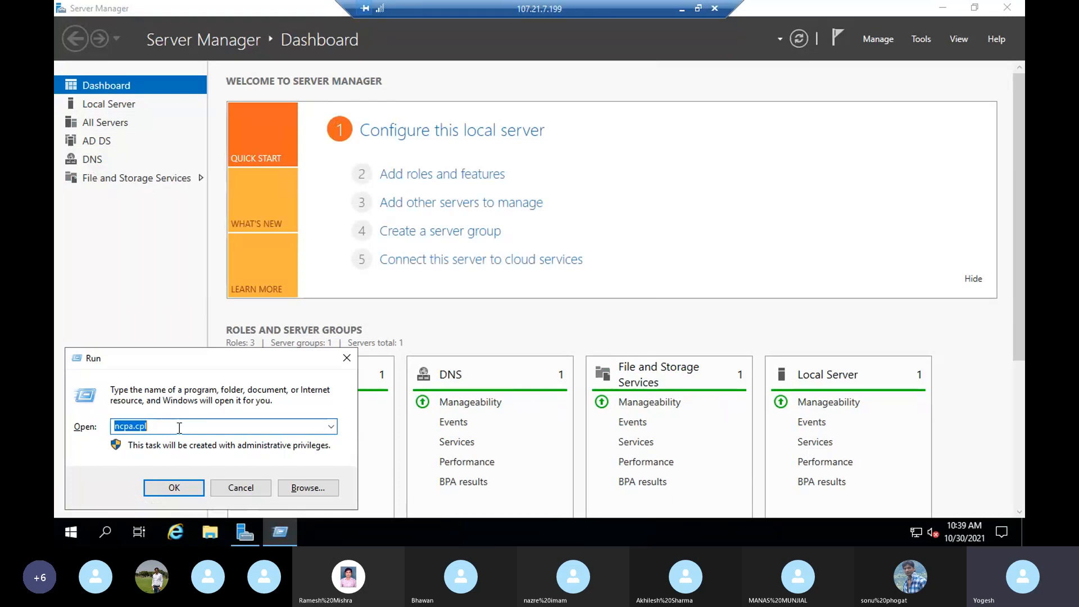
key("Return")
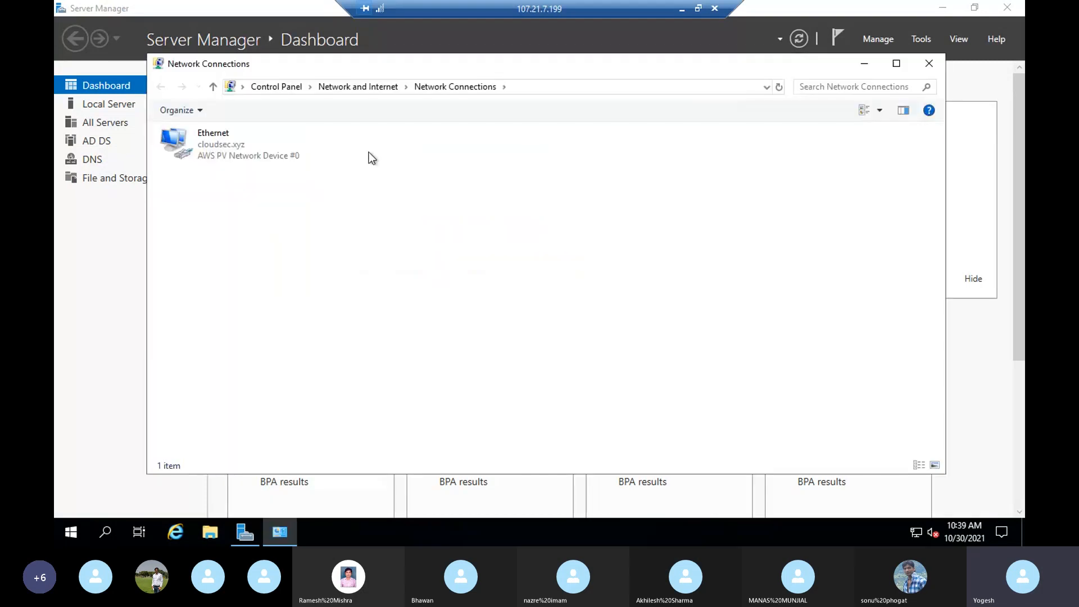
- Check that the Ethernet adapter's IPv4 preferred DNS is 172.31.95.122, closing without changes
right_click(211, 147)
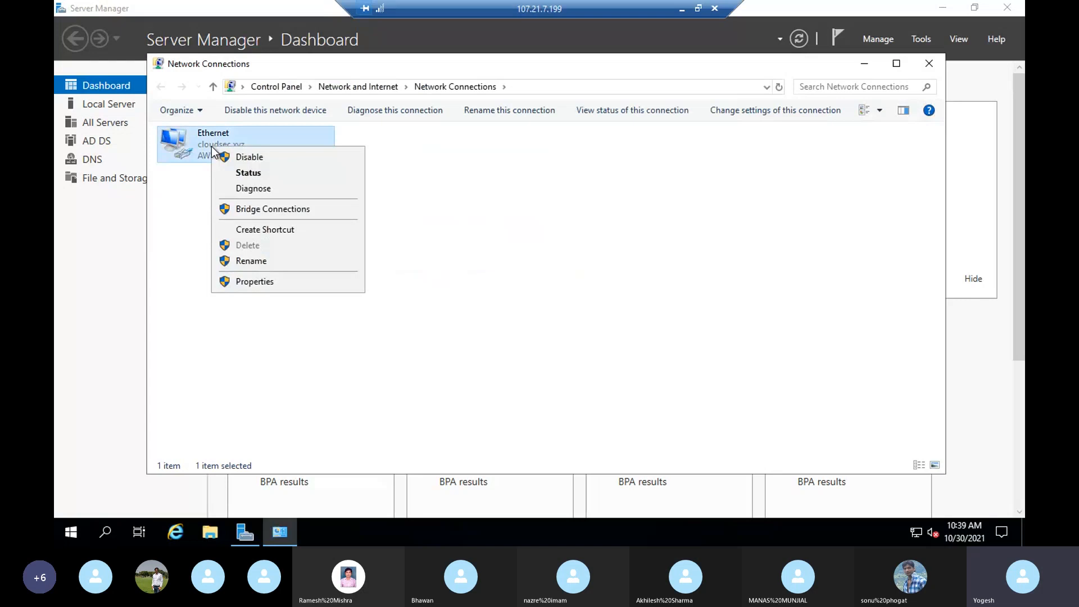
left_click(245, 287)
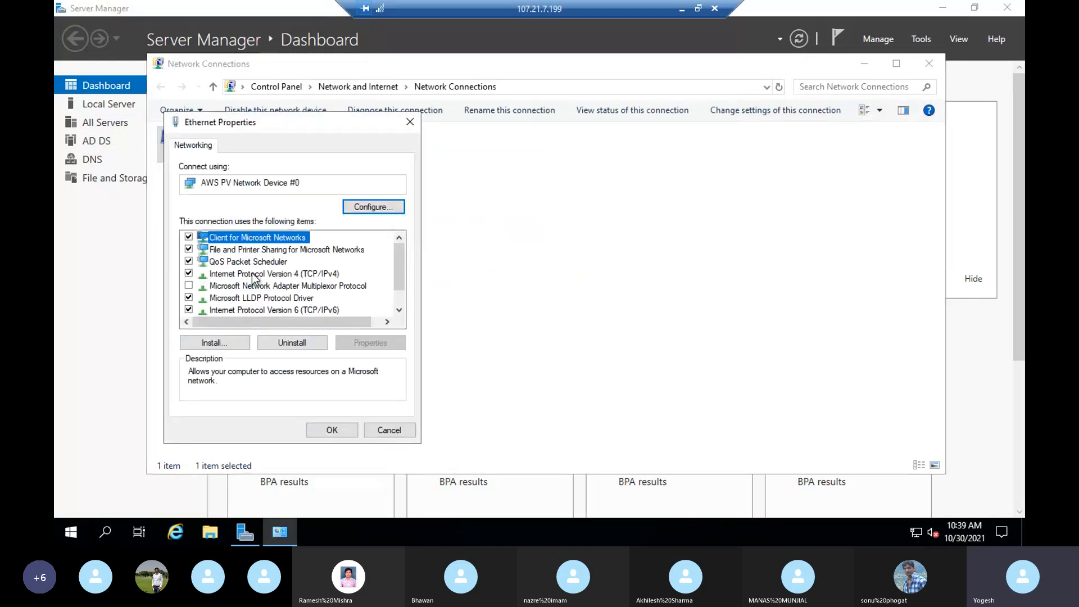
left_click(253, 275)
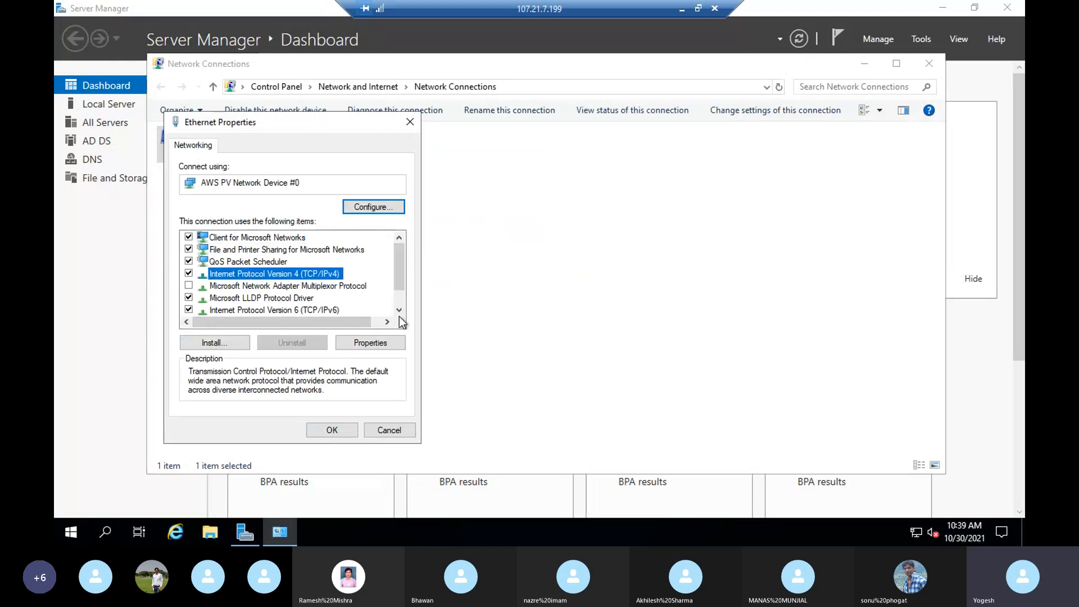
left_click(369, 342)
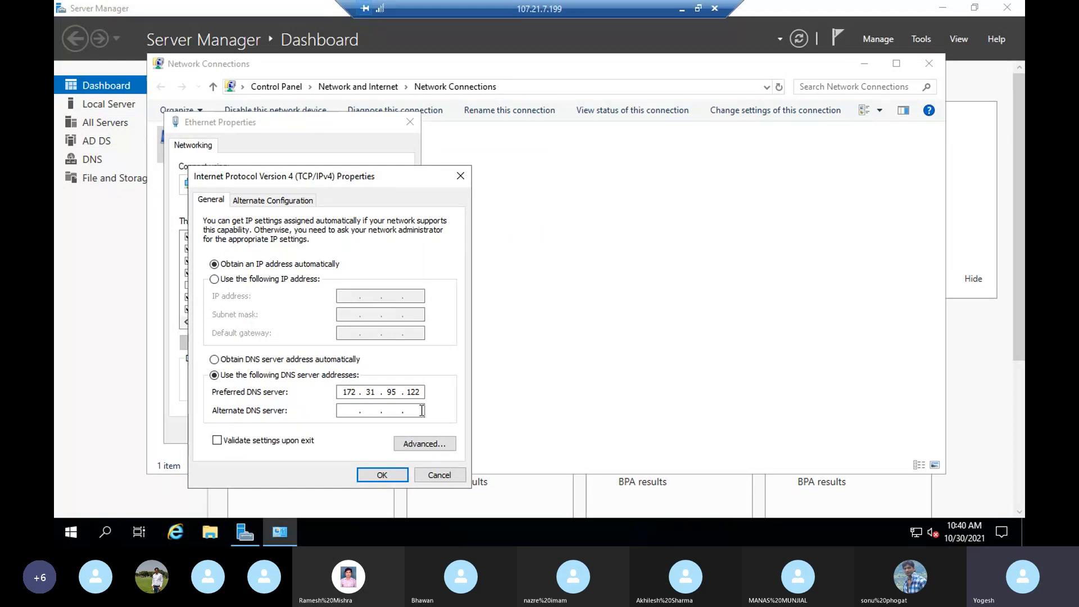
left_click(442, 475)
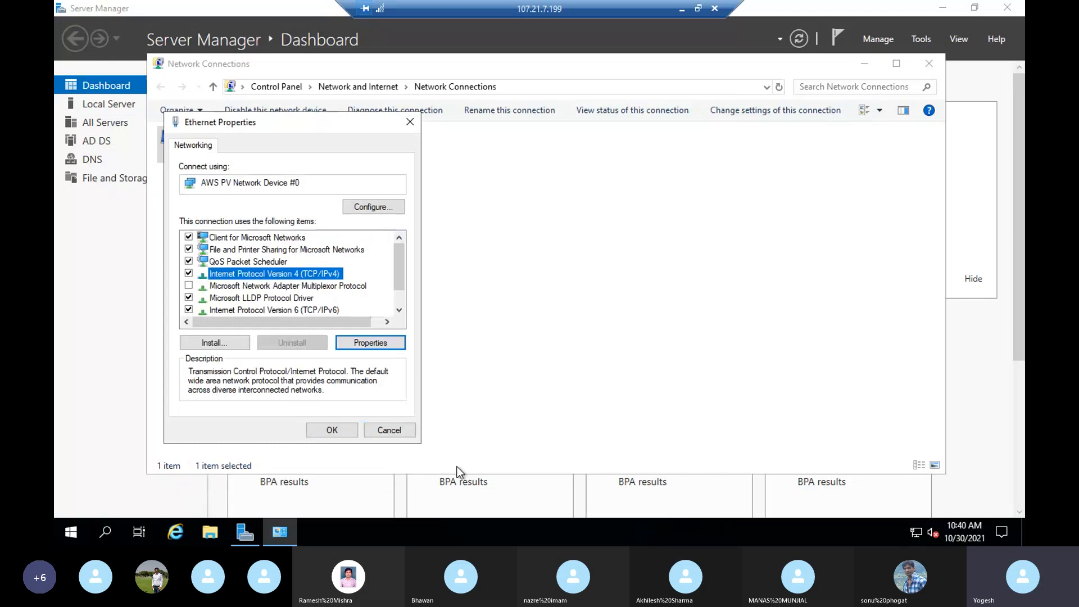
left_click(399, 428)
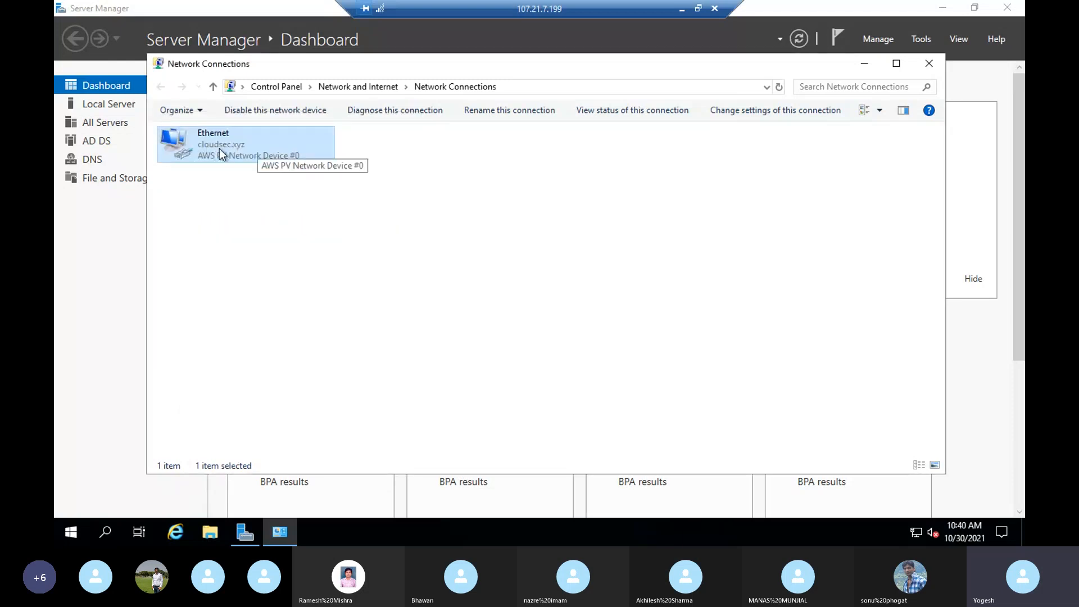
left_click(366, 237)
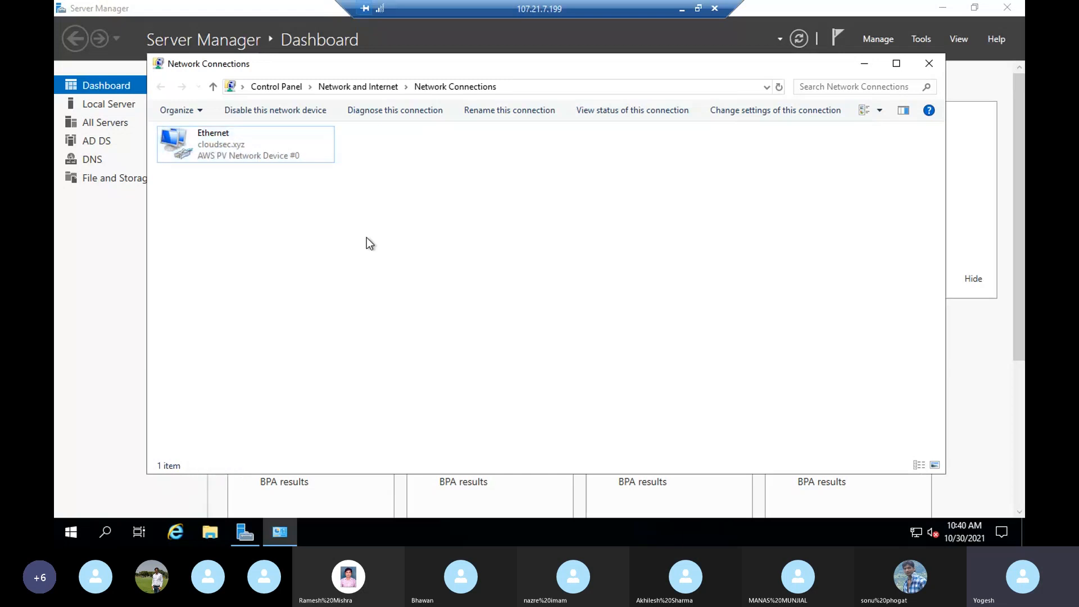
- Close Network Connections and open Active Directory Users and Computers at cloudsec.xyz > Users
left_click(928, 64)
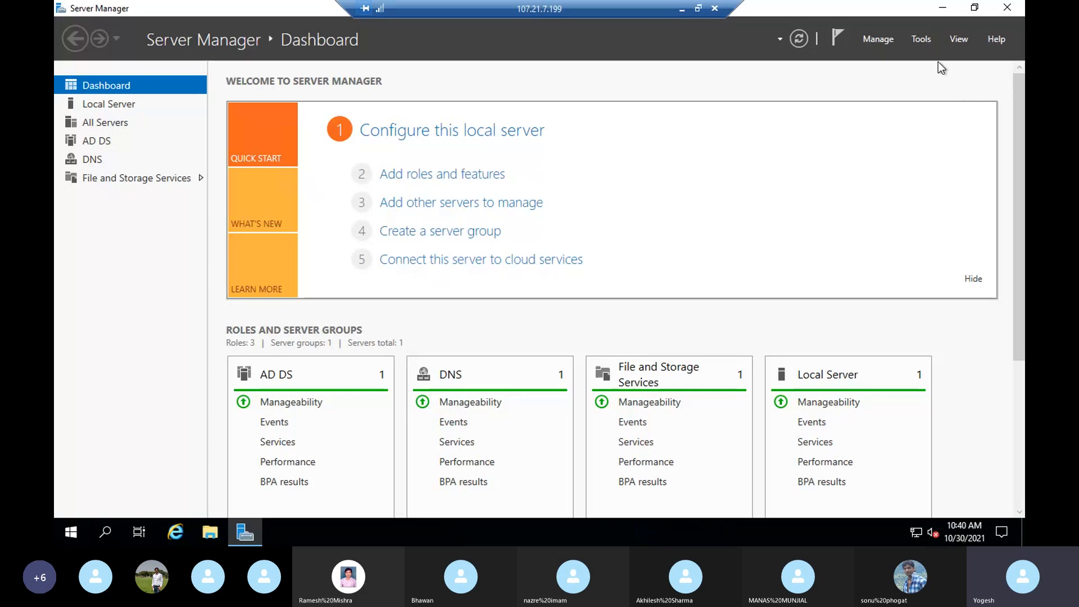
left_click(921, 40)
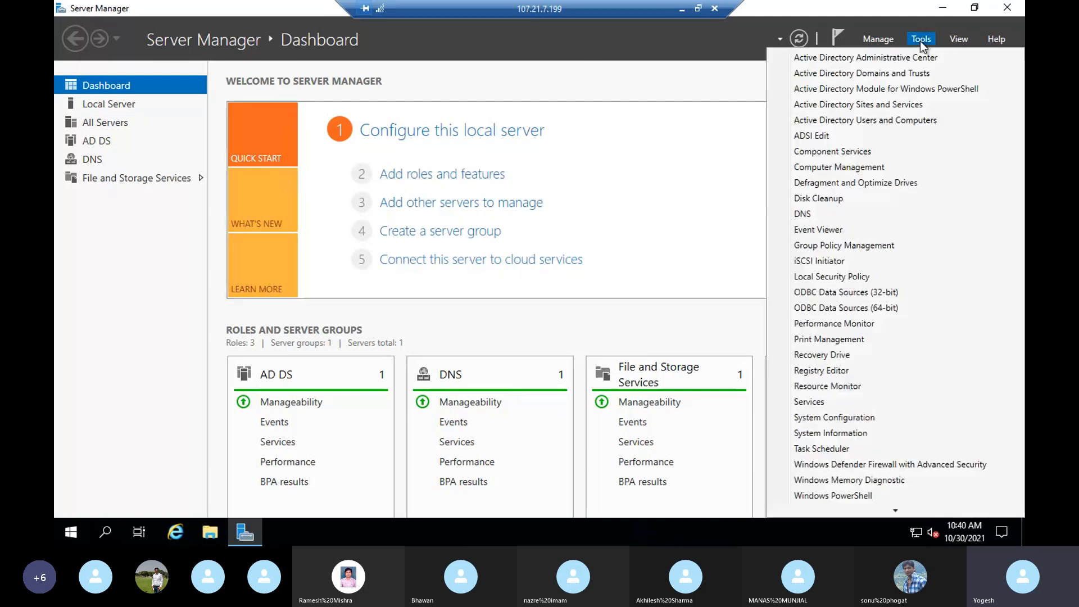
left_click(871, 120)
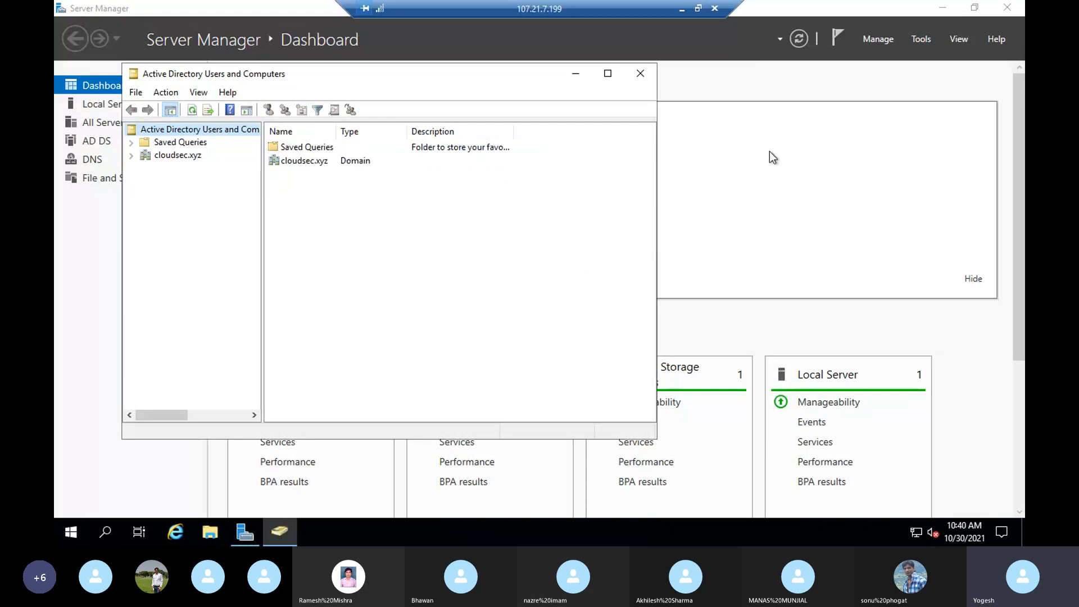
left_click(130, 156)
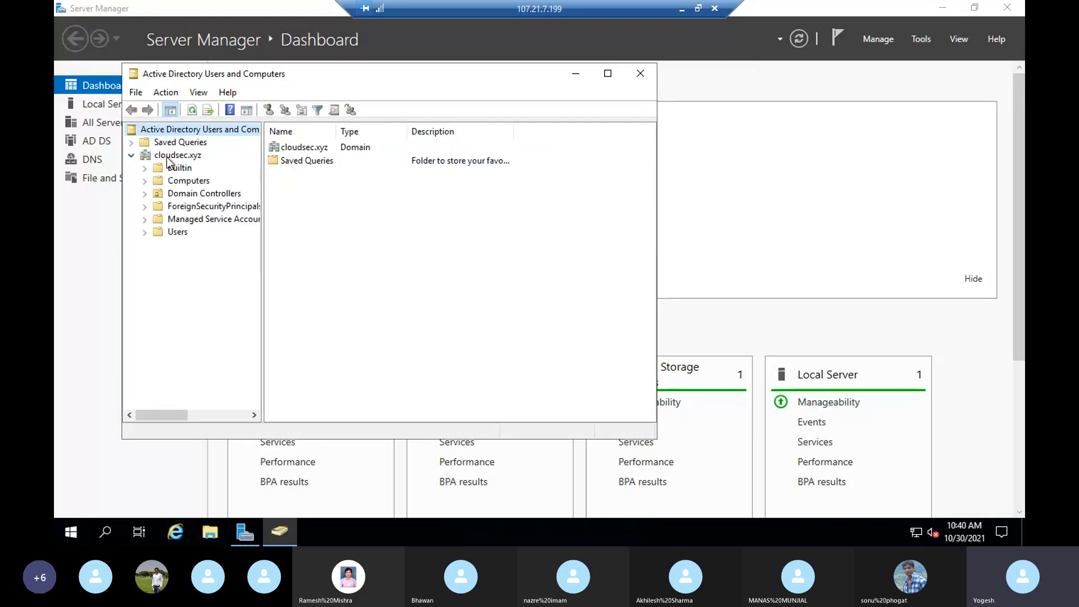
left_click(163, 157)
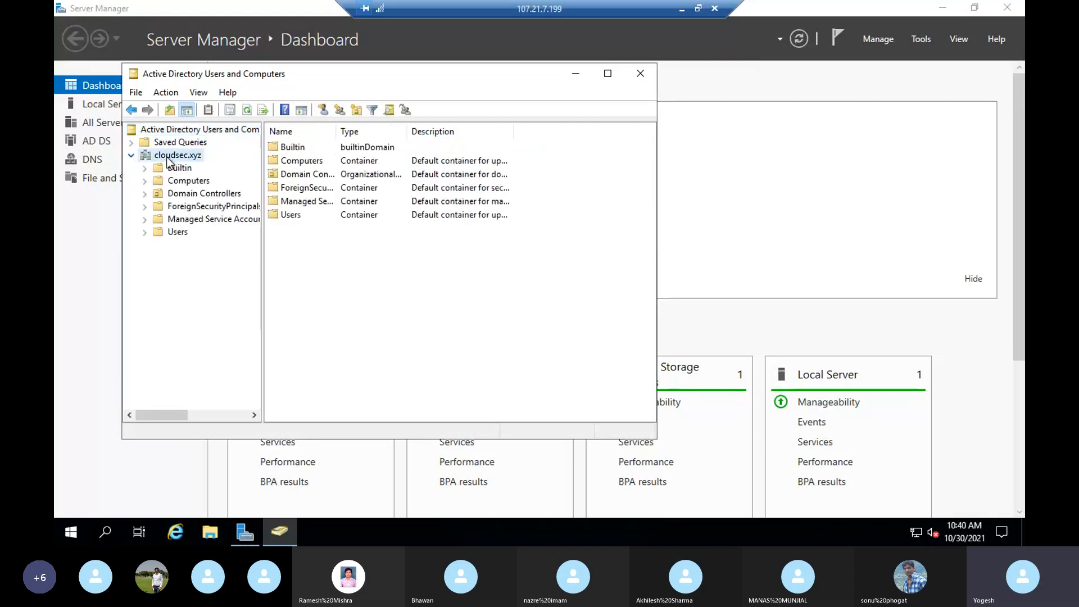
left_click(178, 232)
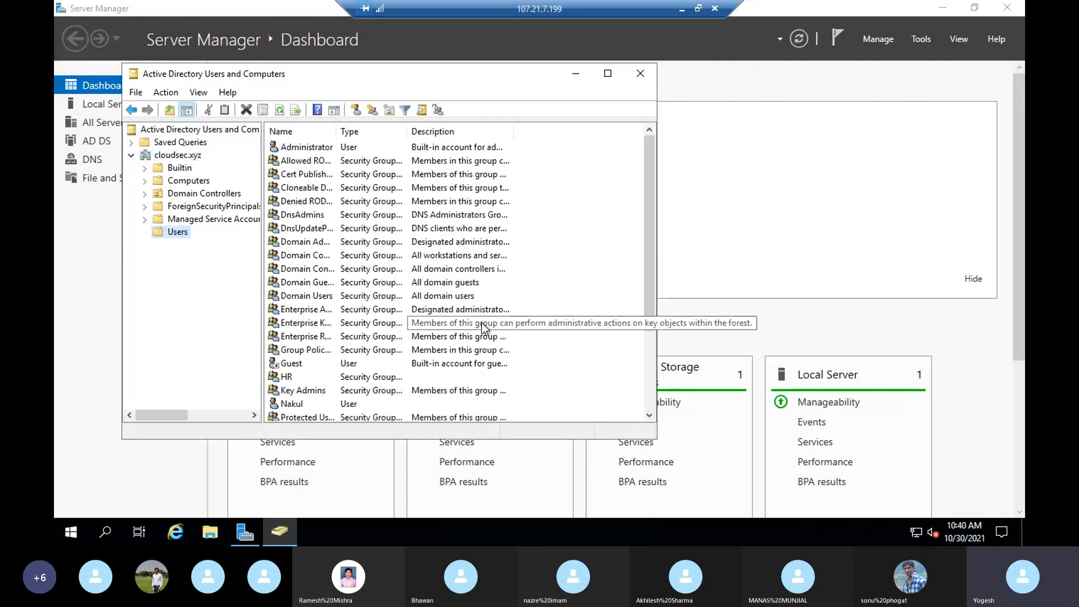
scroll(292, 402, "down", 3)
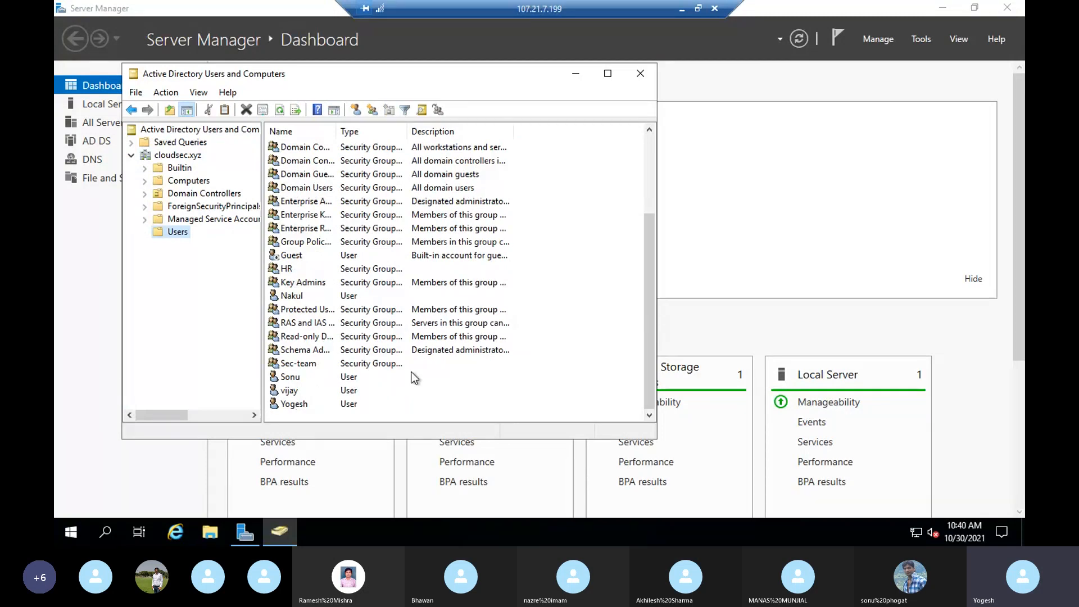
- Create user userX, logon userx, with a confirmed password and no forced change at next logon
left_click(356, 108)
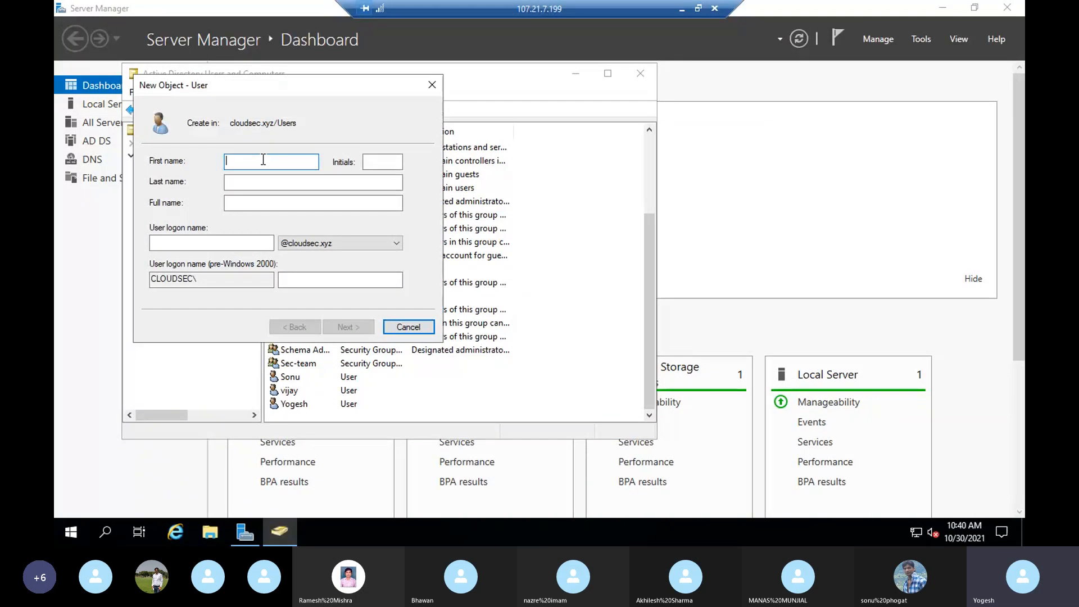
type("userX")
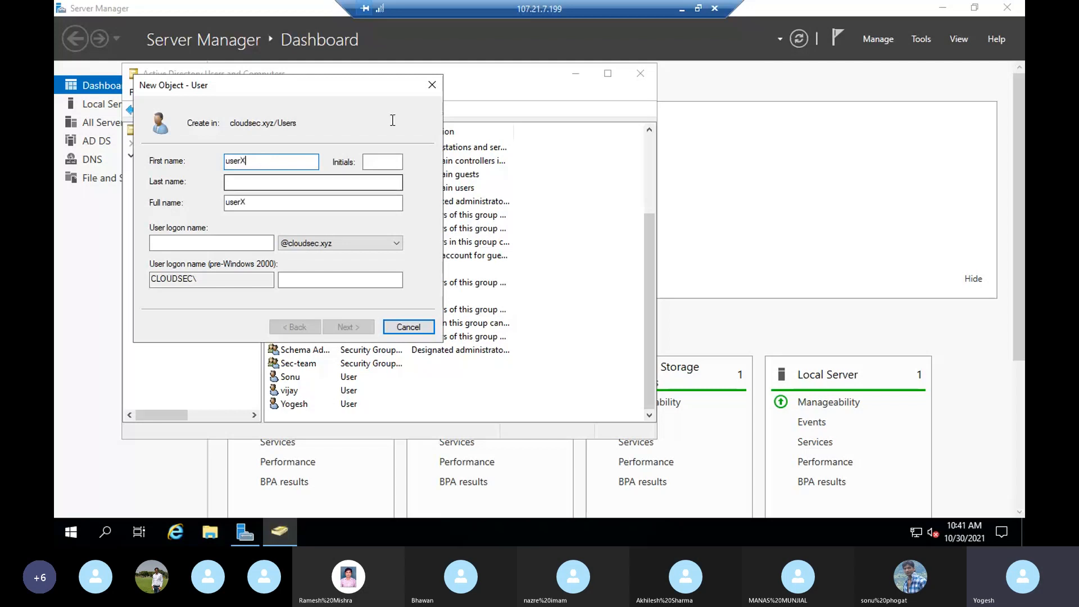
left_click(215, 243)
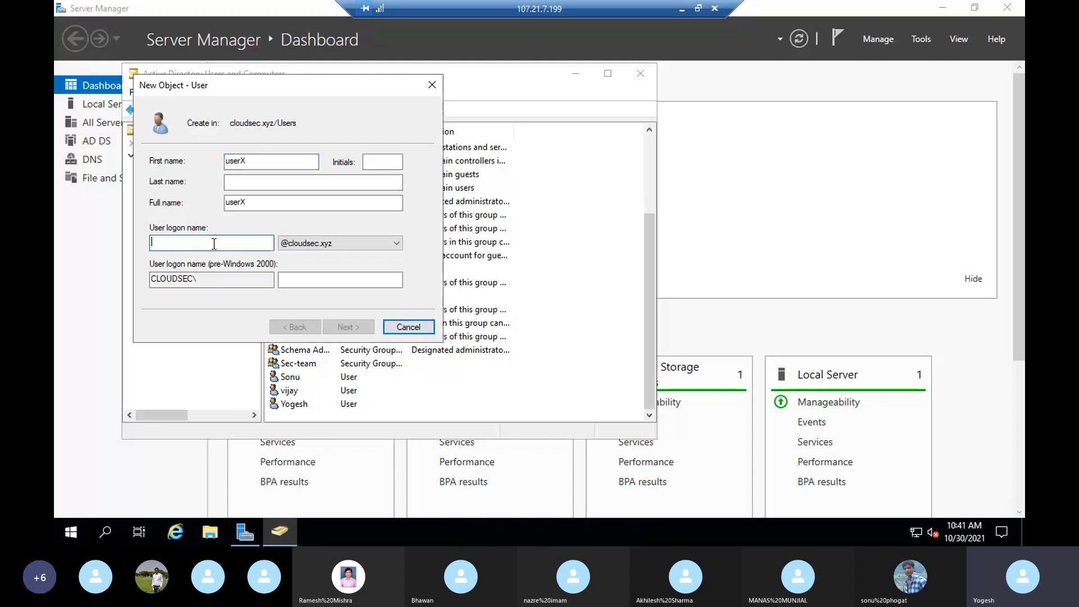
type("userx")
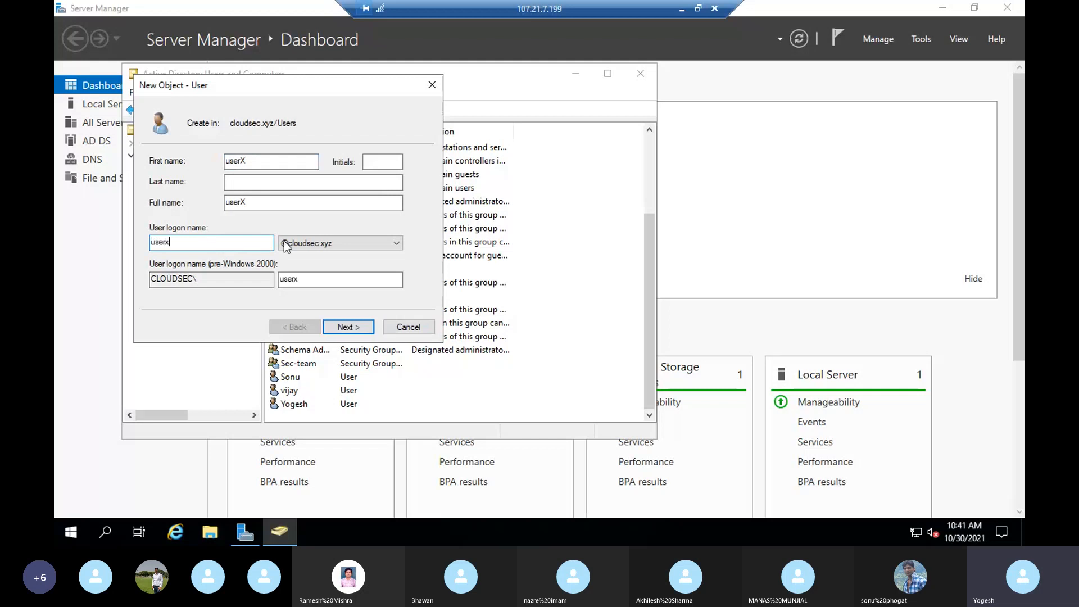
left_click(359, 330)
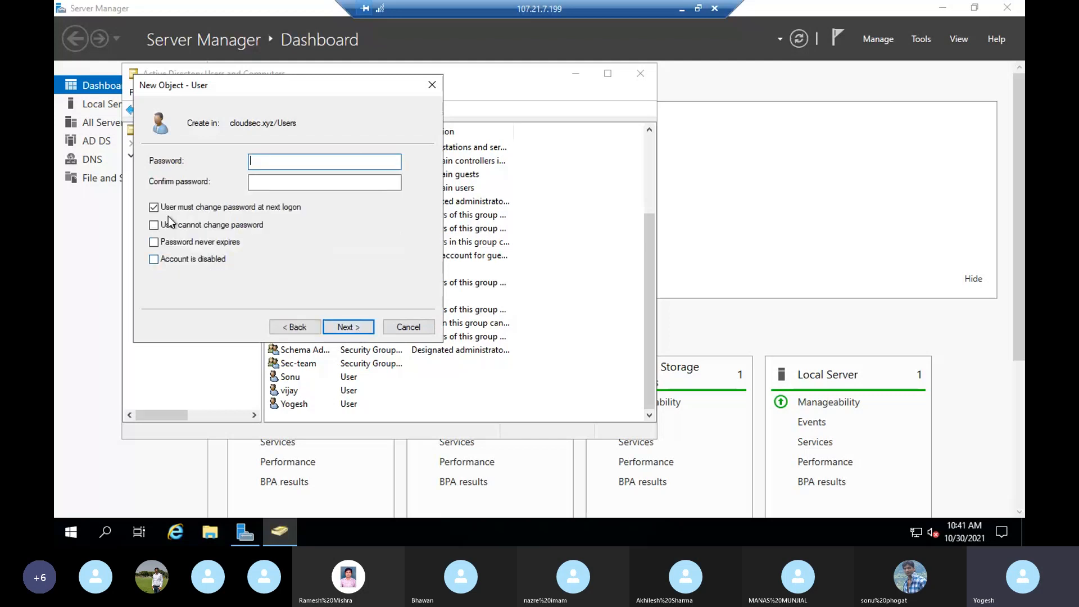
left_click(154, 208)
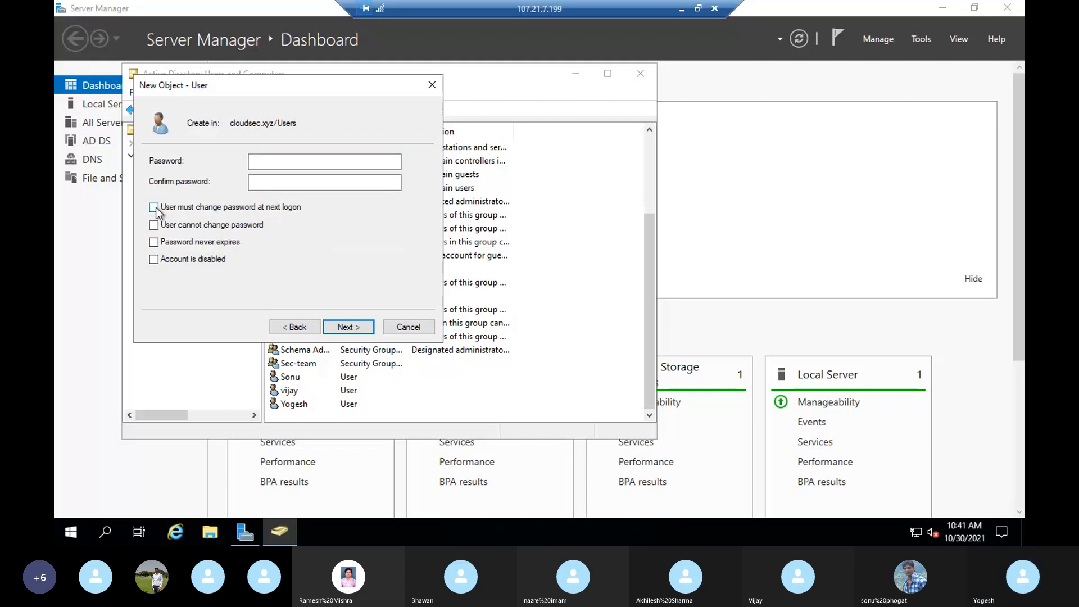
left_click(265, 165)
type("••••••••••")
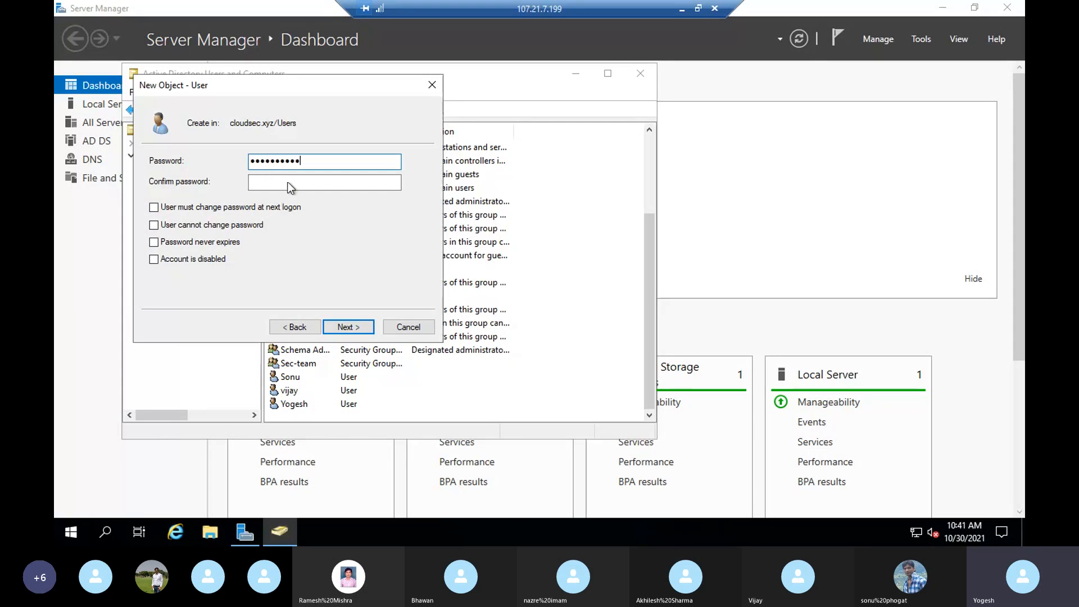
left_click(288, 182)
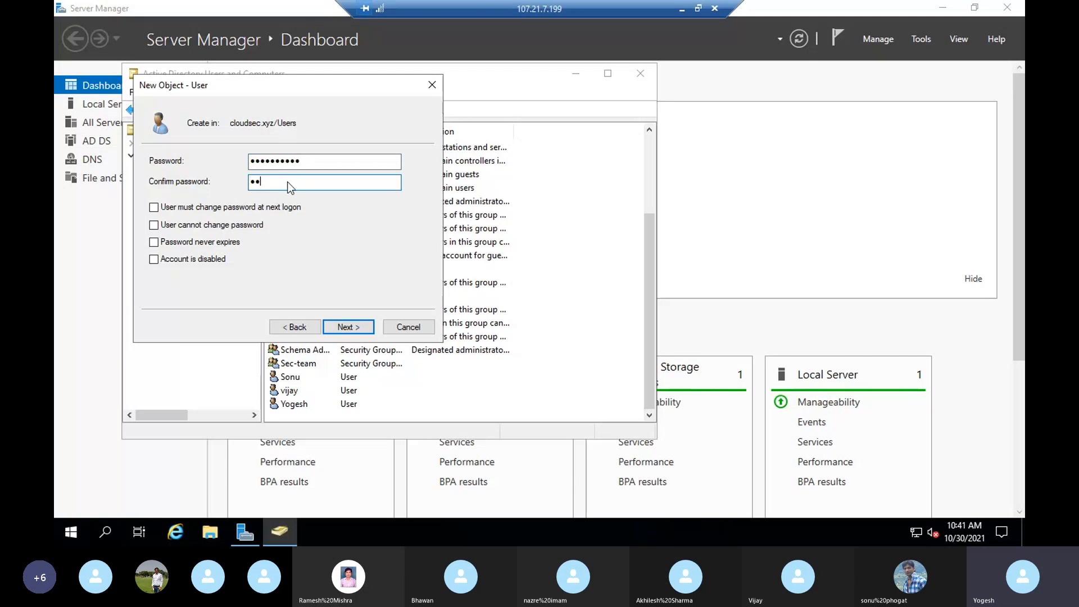
type("••••••••••")
left_click(349, 326)
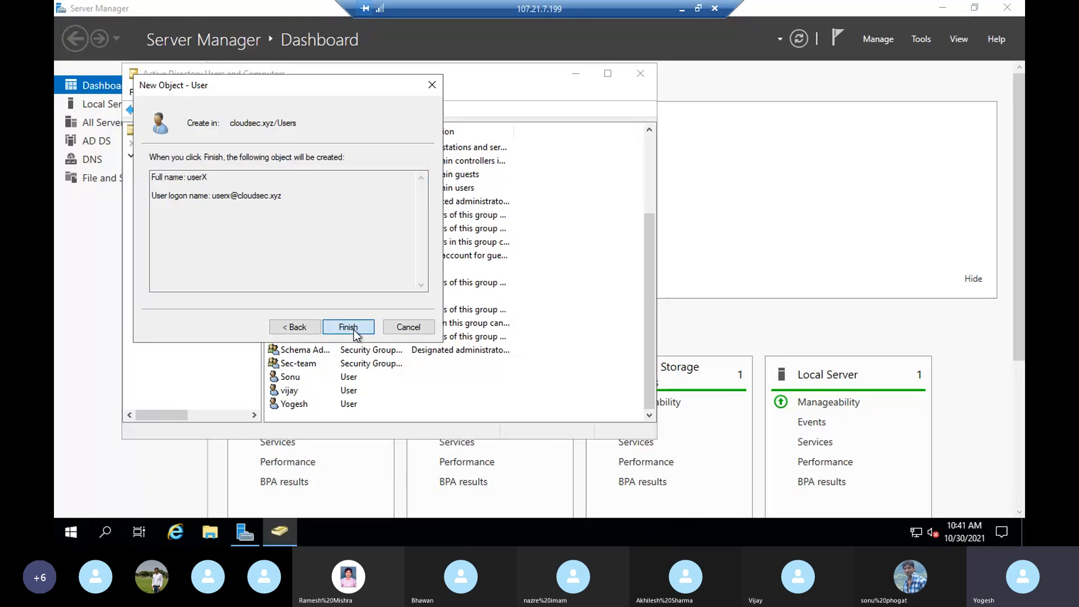
left_click(353, 329)
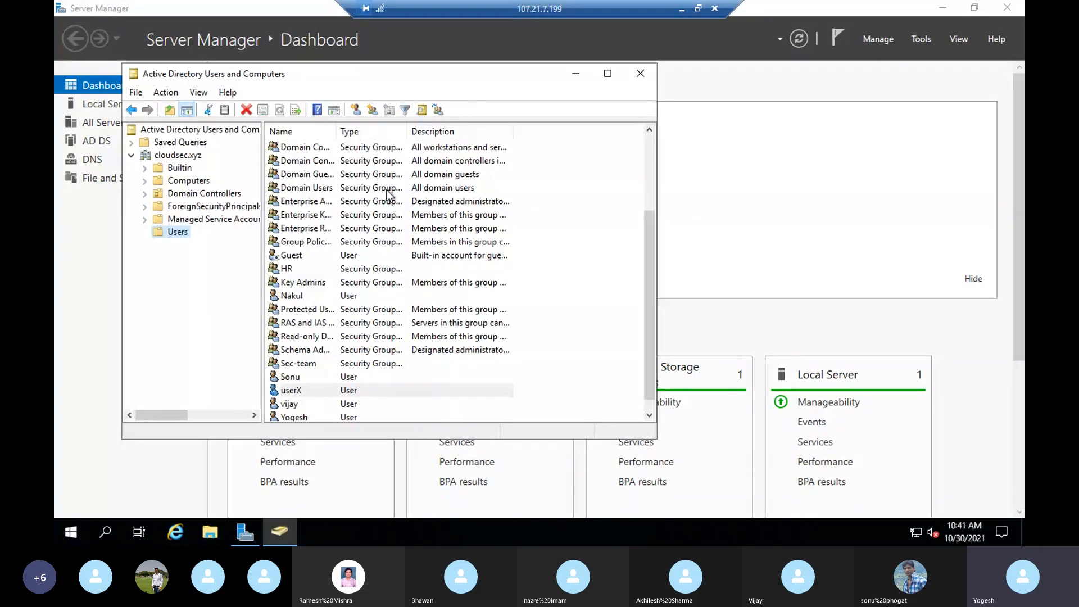
- Create user userY, logon usery, entering and confirming a password, with no forced change at logon
left_click(356, 111)
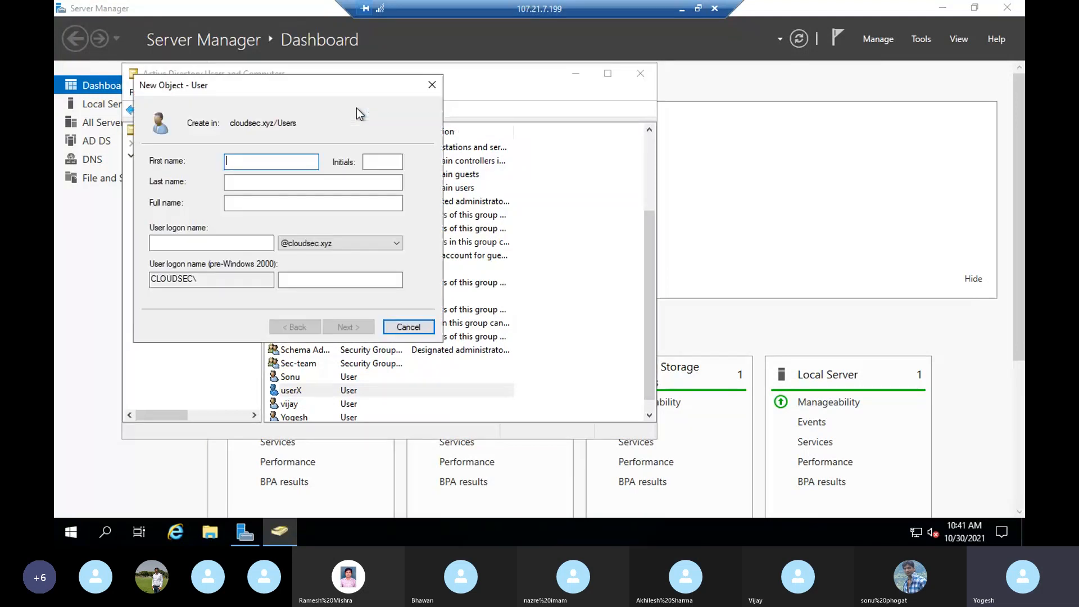
type("userY")
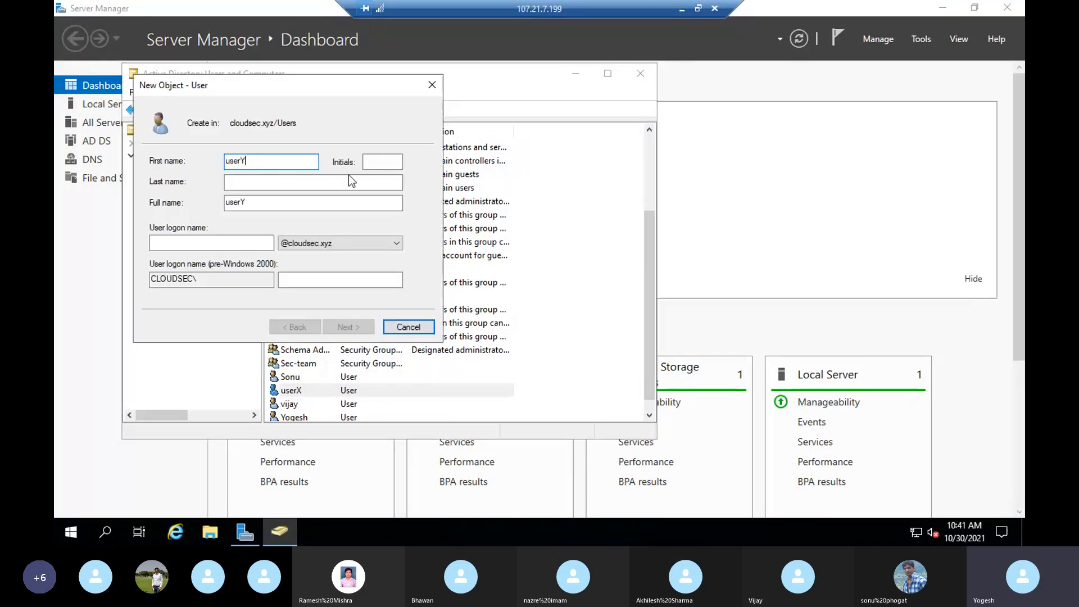
left_click(187, 245)
type("u")
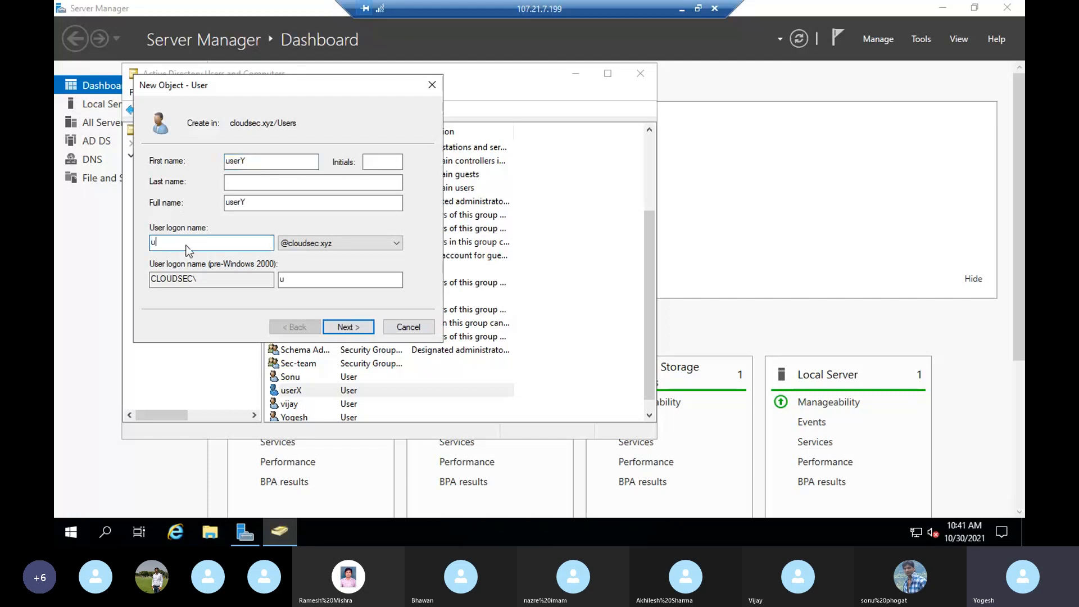
type("sery")
left_click(358, 328)
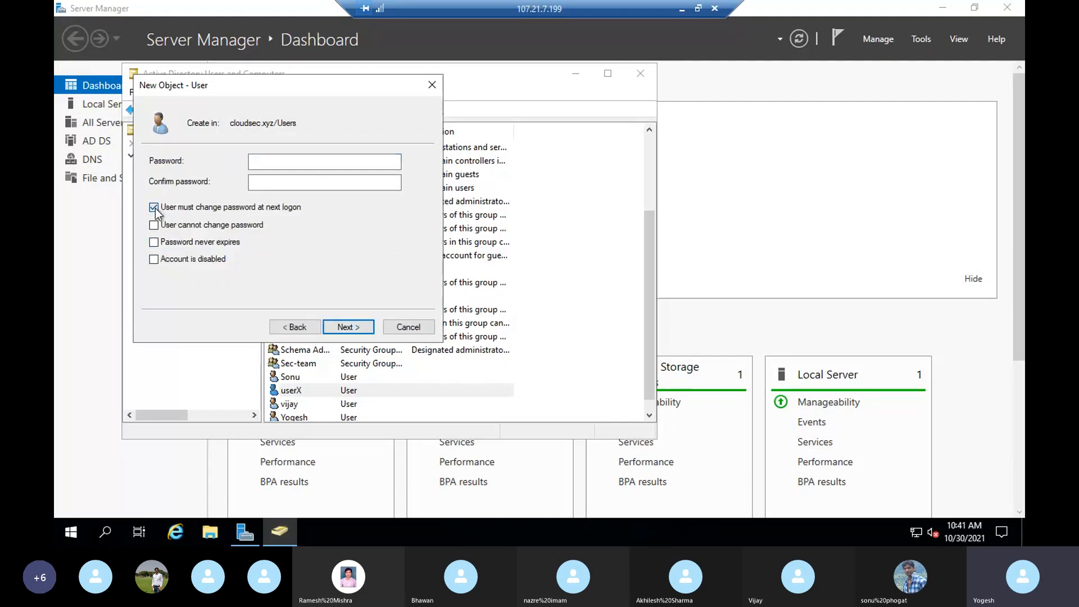
left_click(285, 161)
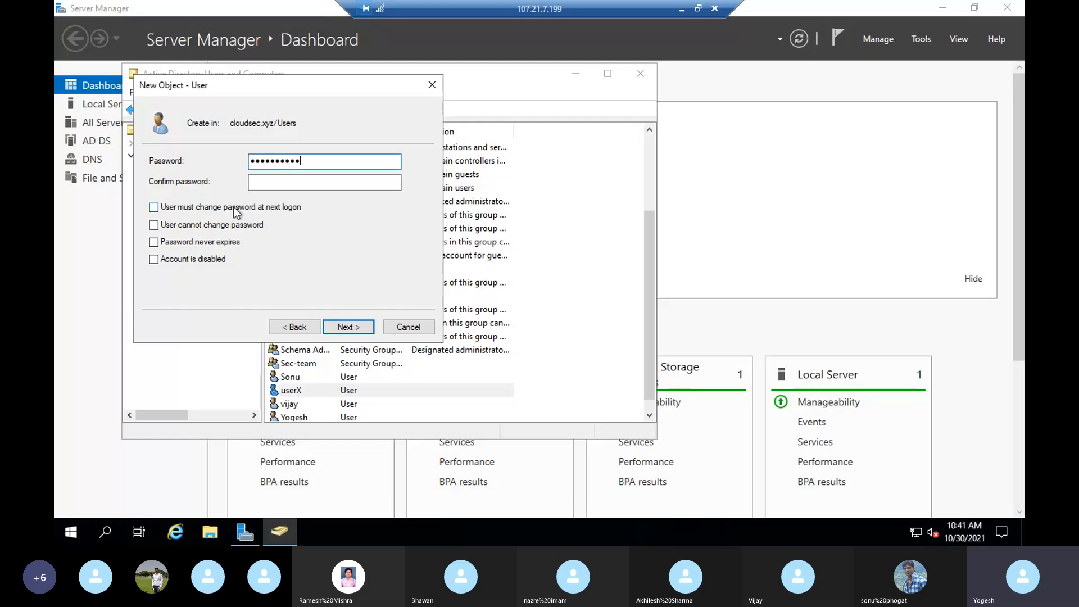
left_click(286, 182)
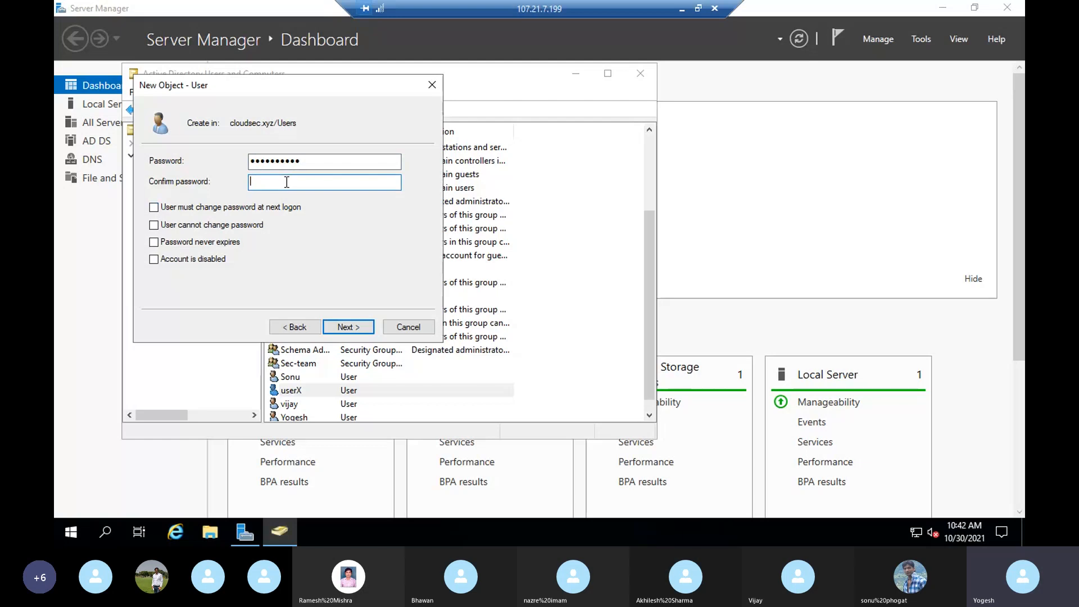
left_click(353, 326)
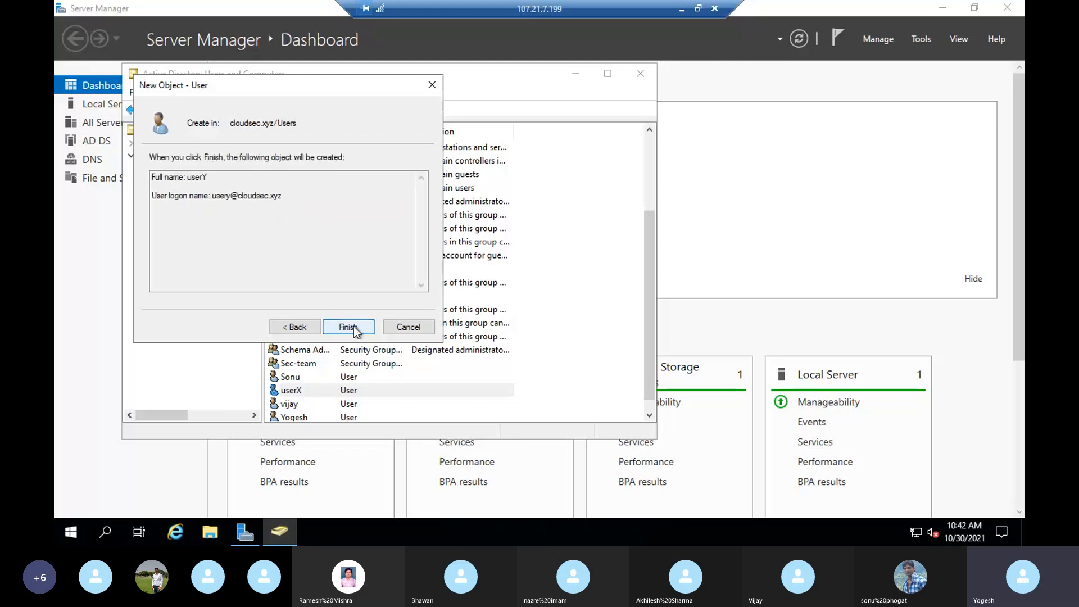
left_click(348, 327)
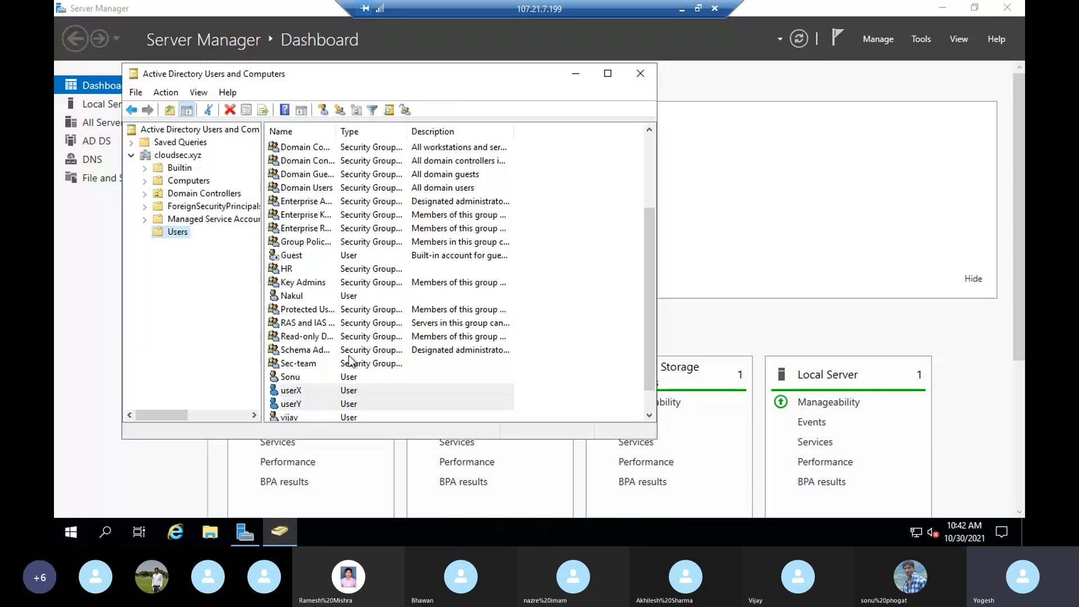
scroll(301, 373, "down", 1)
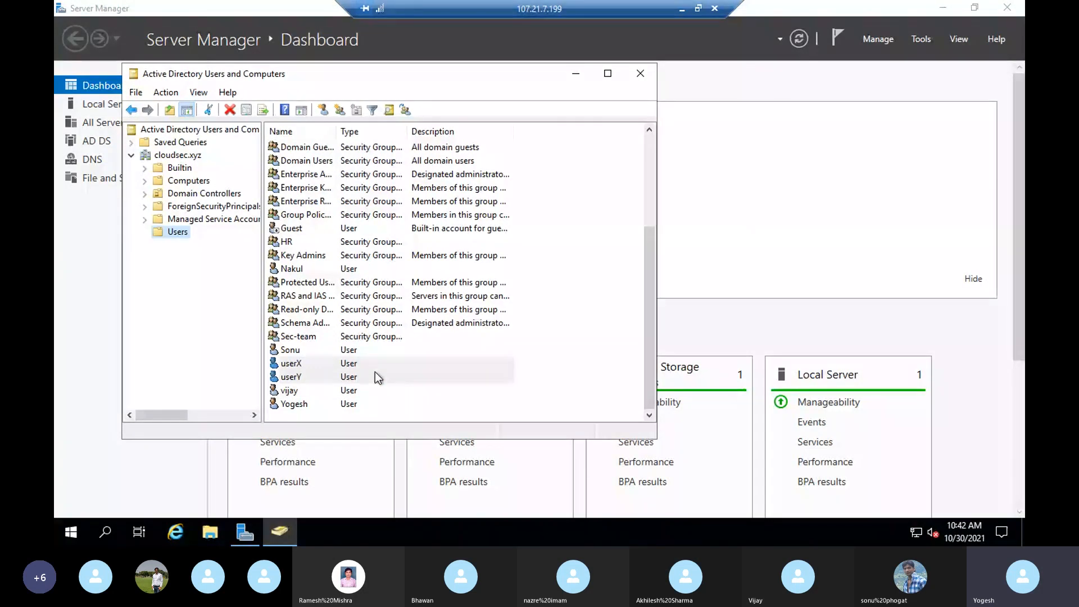
- Add a new group named Dev, keeping Global scope and Security type
left_click(340, 110)
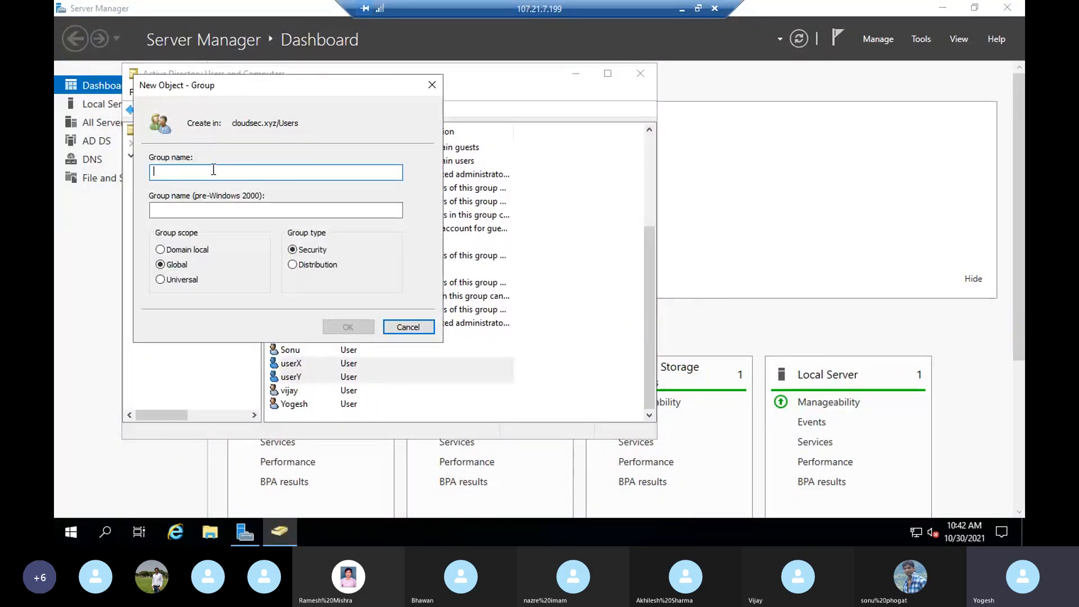
type("Dev")
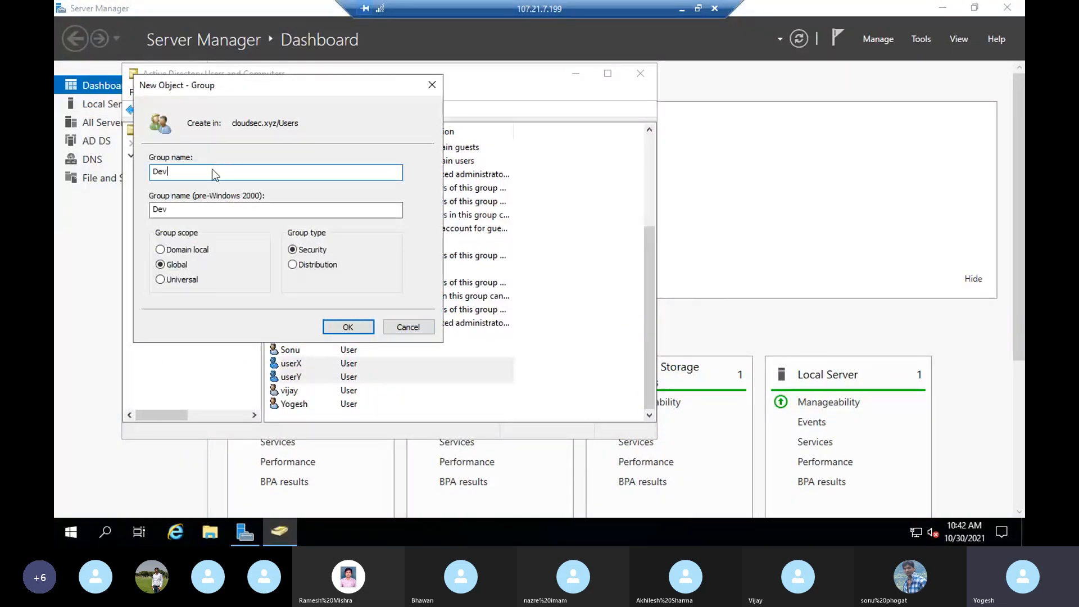
left_click(355, 326)
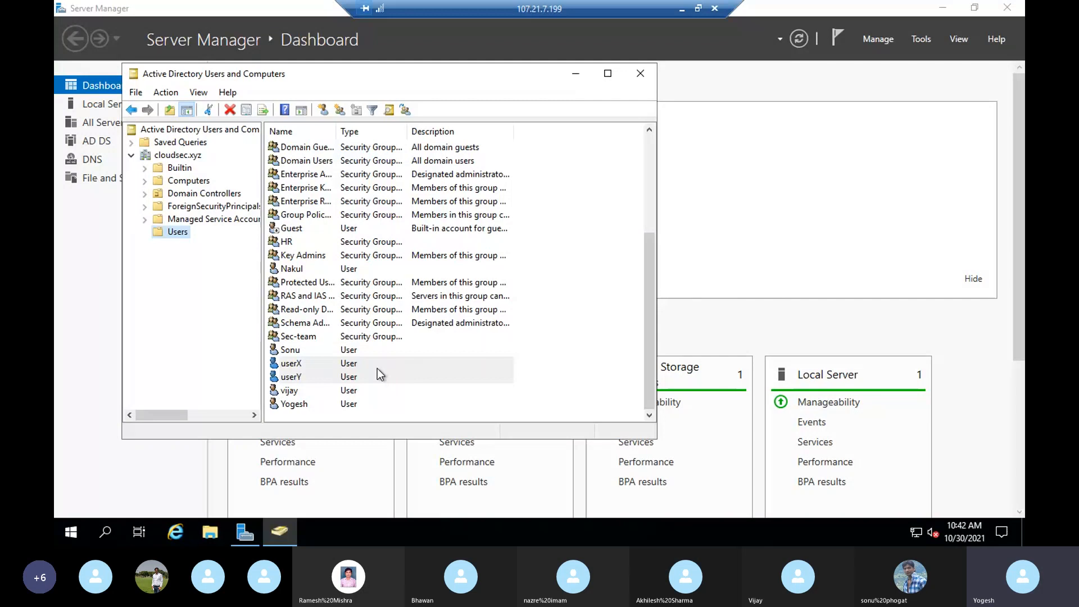
scroll(377, 368, "up", 3)
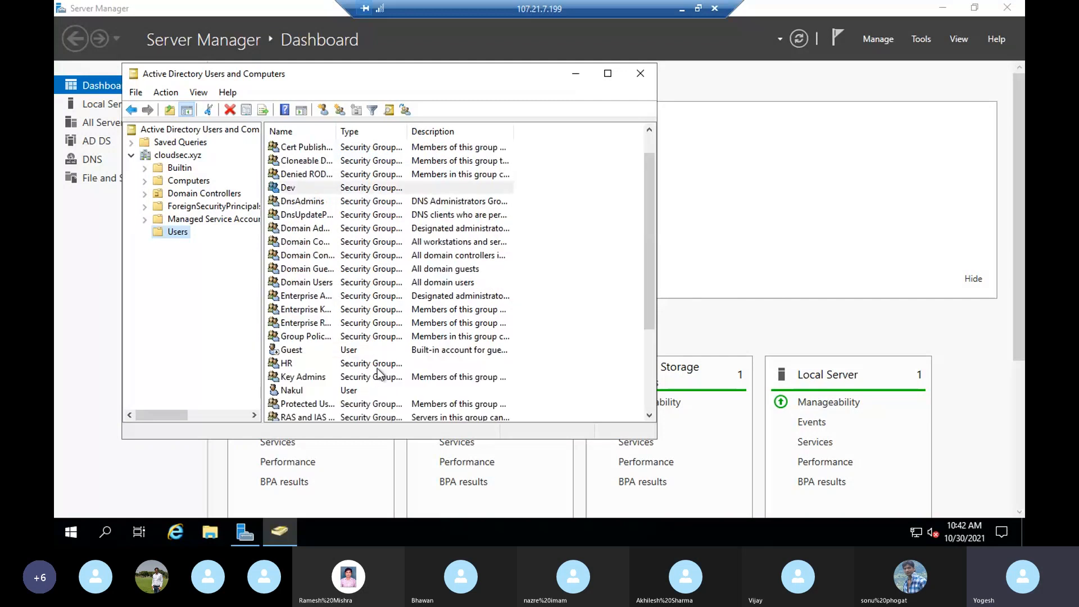
- Add userX as a member of the Dev group and apply the change
double_click(287, 188)
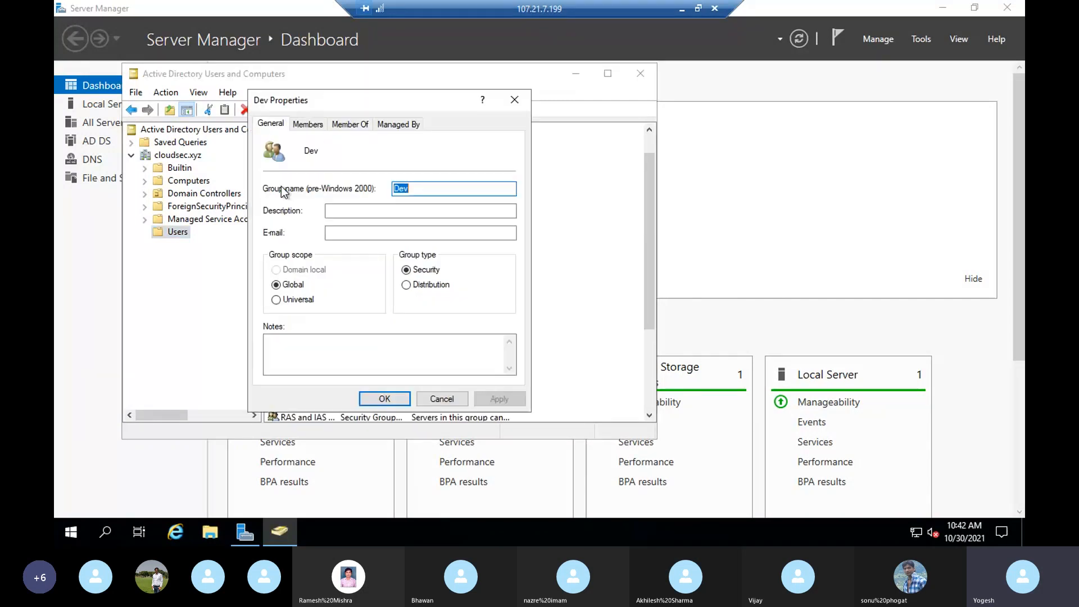
left_click(308, 124)
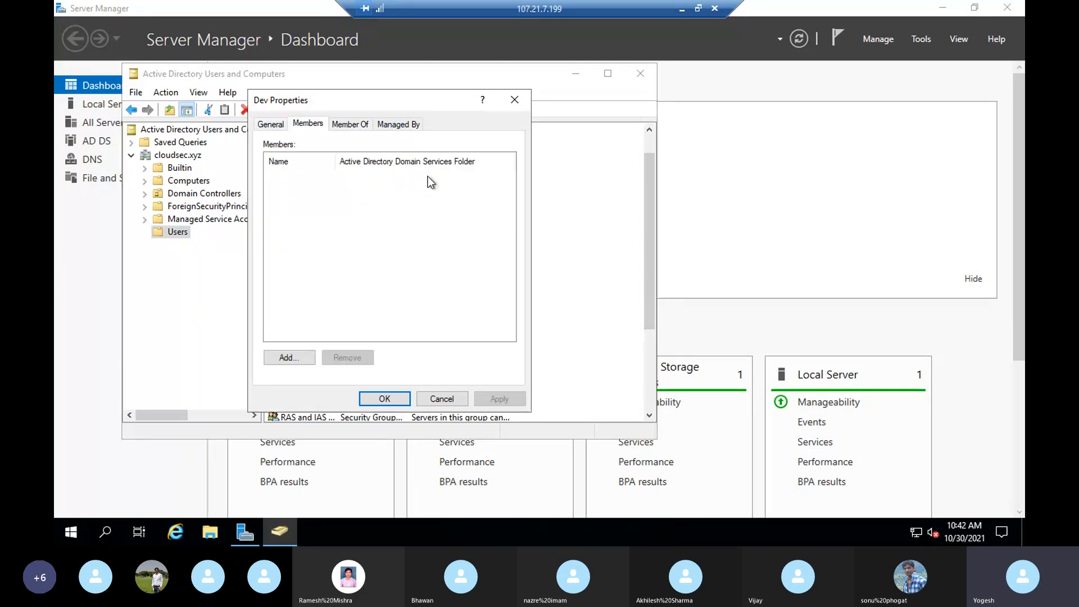
left_click(278, 355)
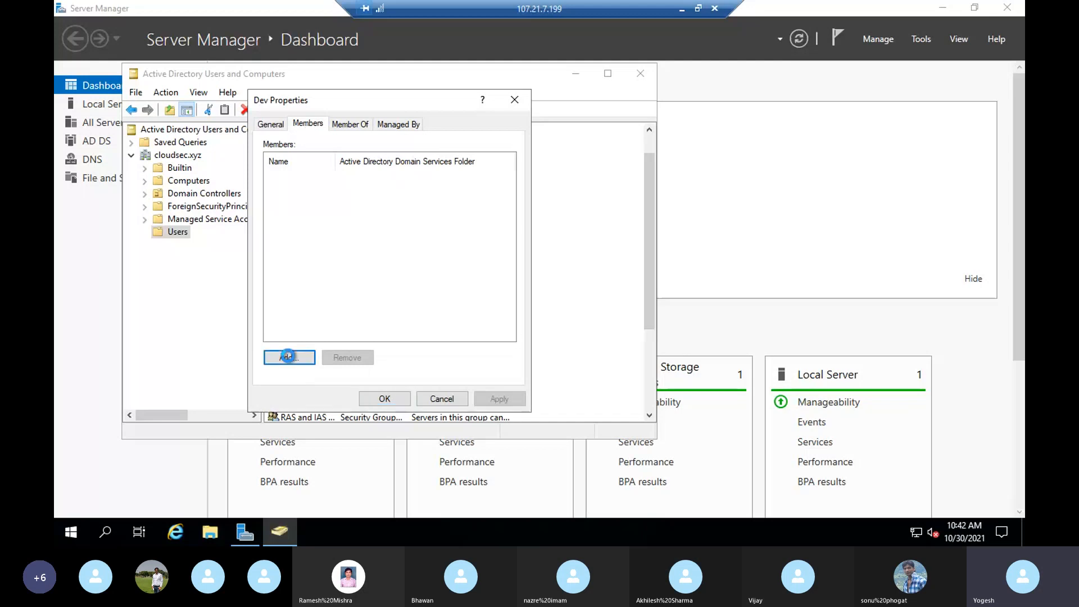
type("user")
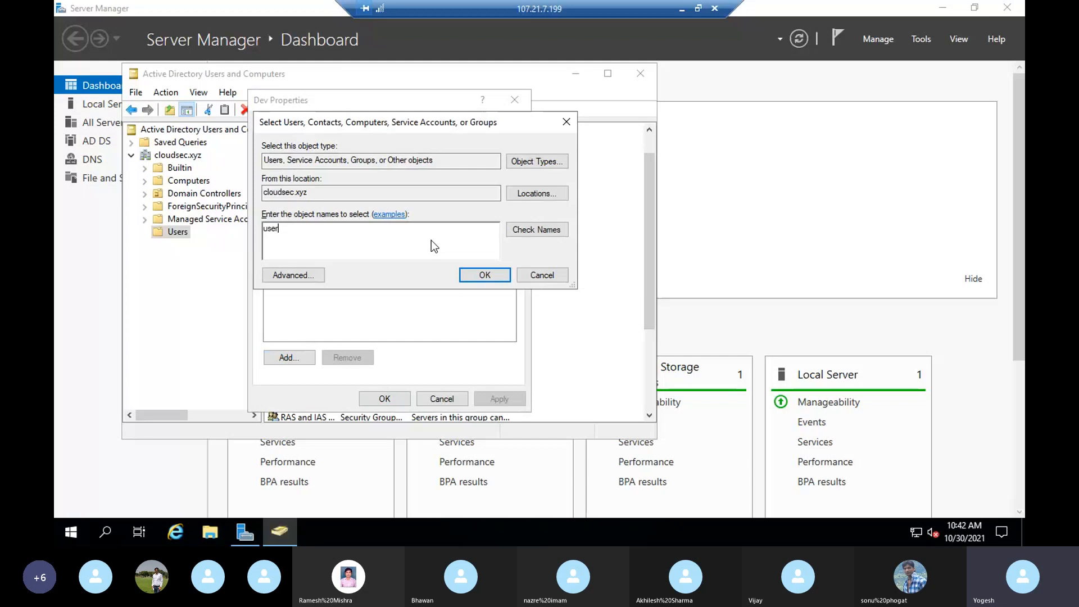
type("x")
left_click(541, 228)
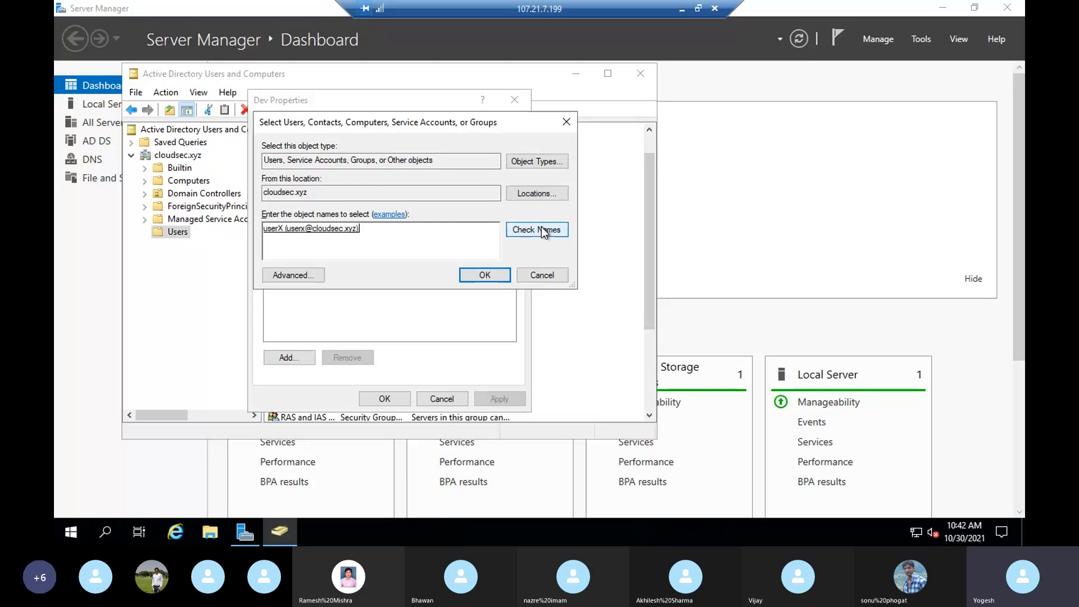
left_click(481, 278)
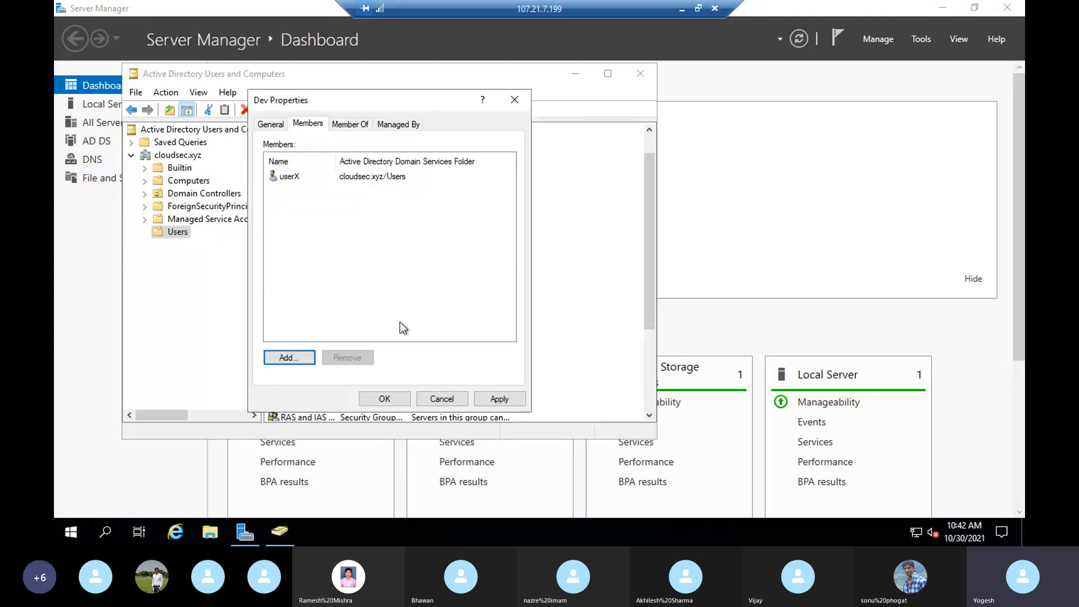
left_click(491, 396)
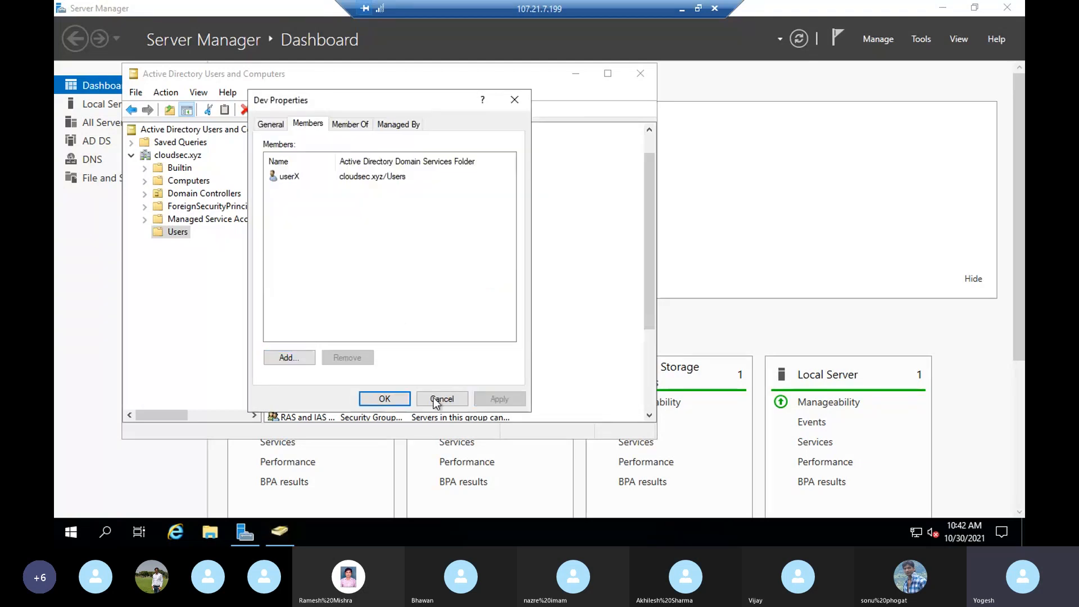
left_click(376, 401)
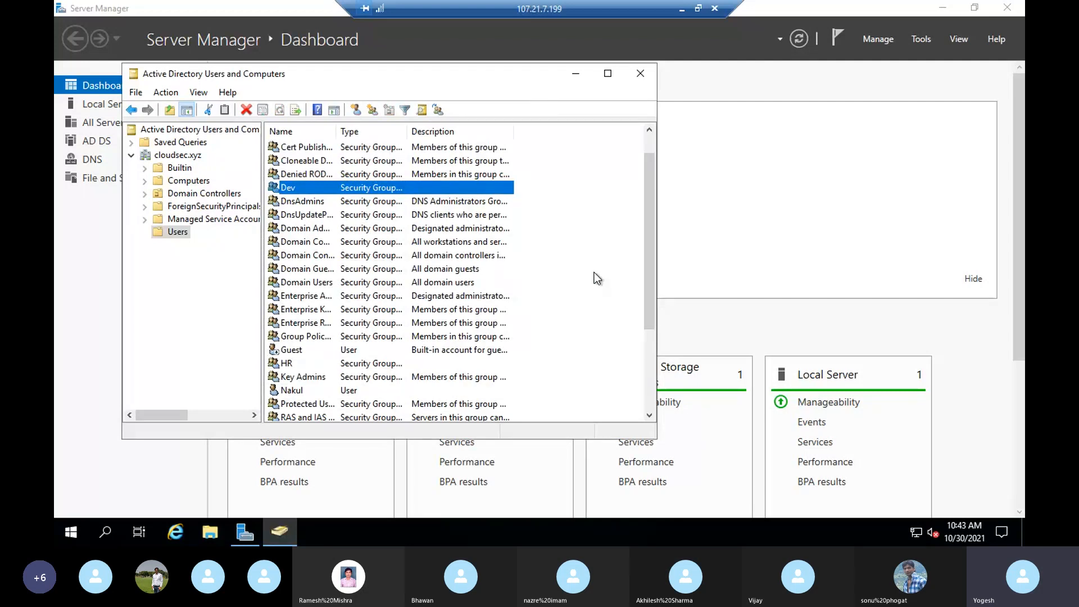
- Close Active Directory Users and Computers
scroll(473, 297, "down", 2)
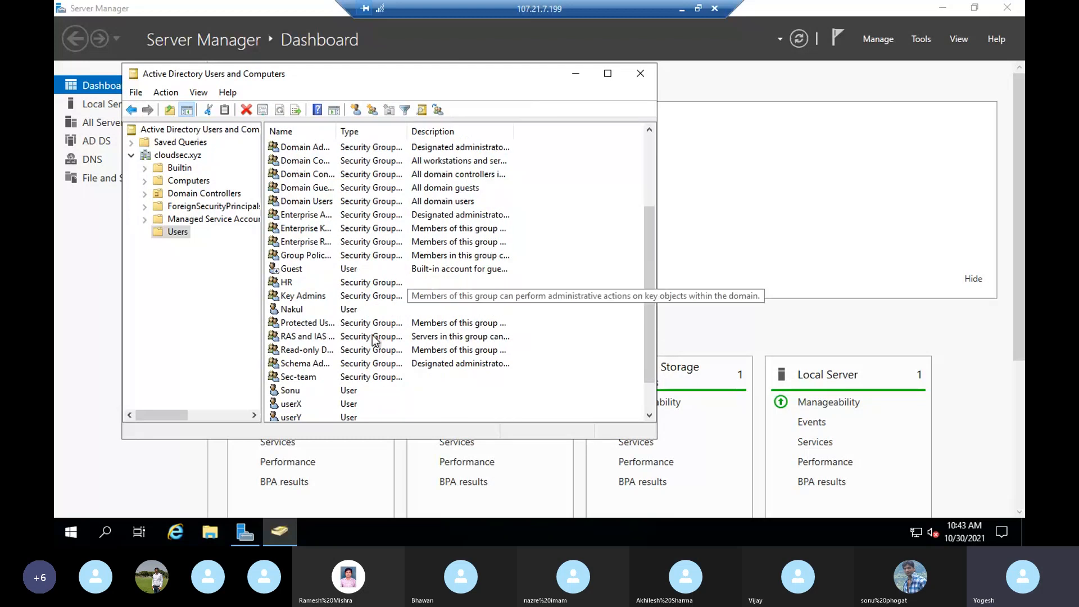
scroll(373, 340, "down", 1)
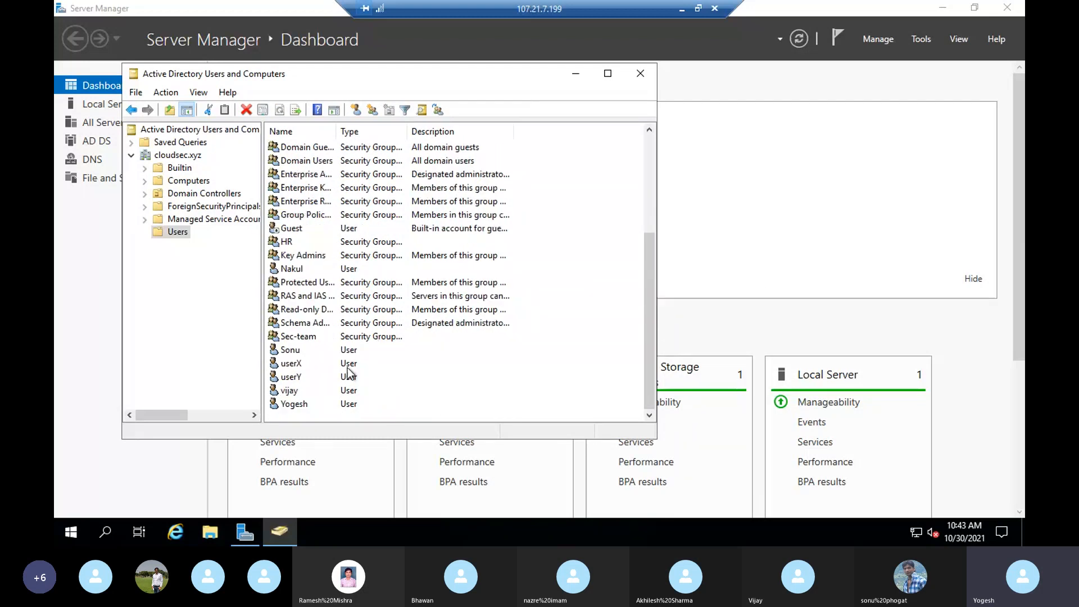
left_click(642, 73)
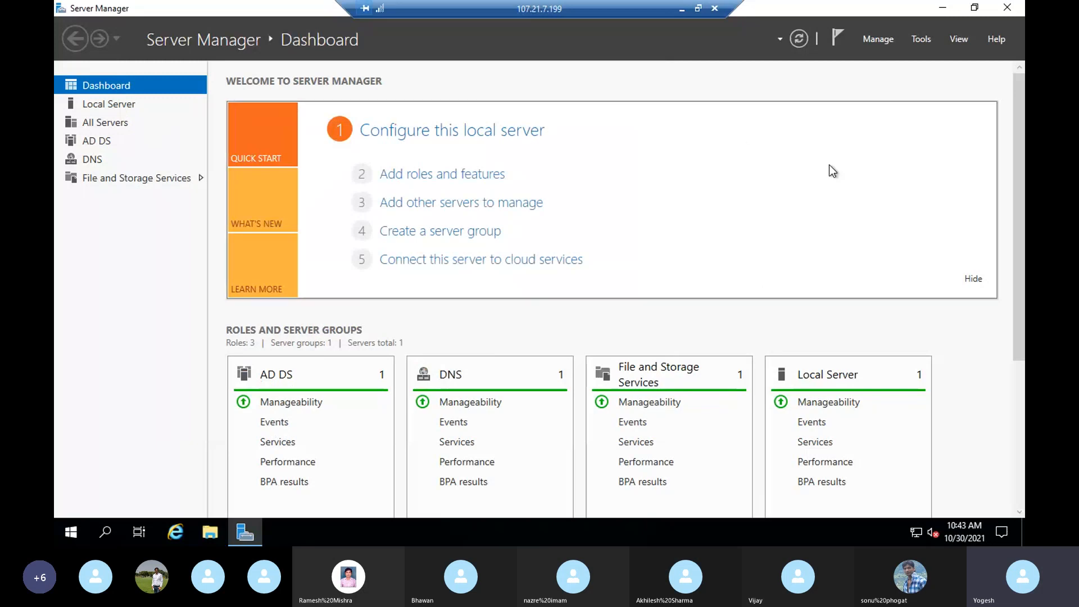
- Minimize the remote session and open Directory Service in the AWS console by searching 'direct'
left_click(681, 9)
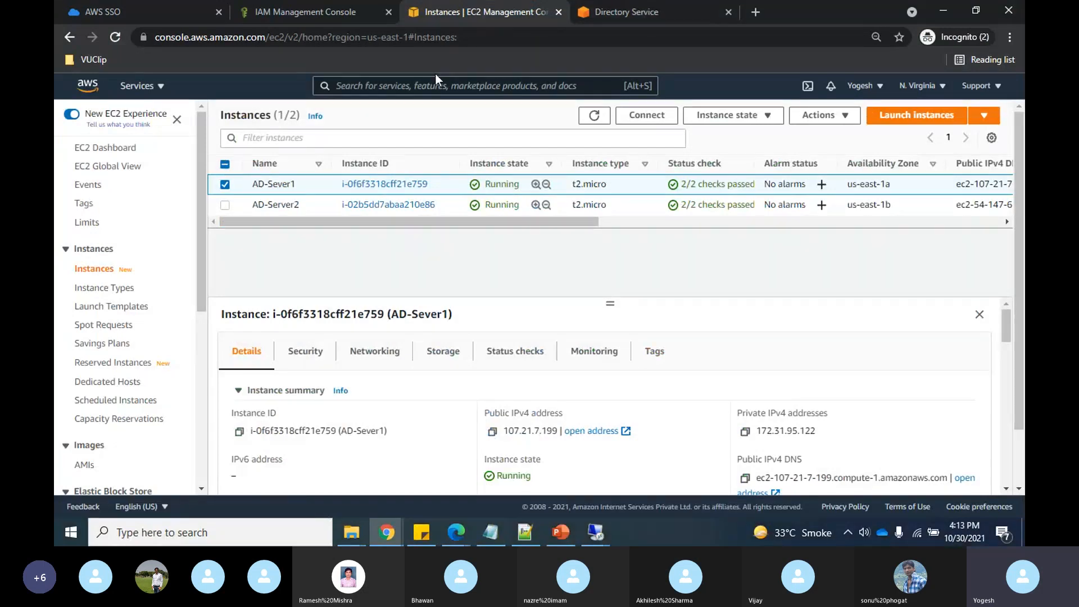
left_click(646, 12)
left_click(501, 85)
type("direct")
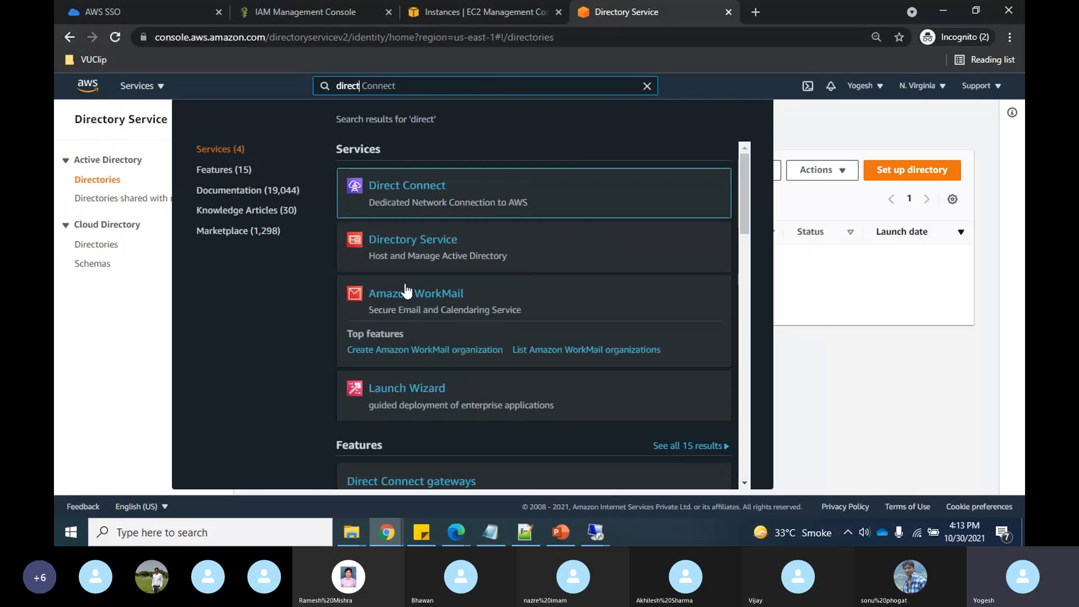
left_click(374, 246)
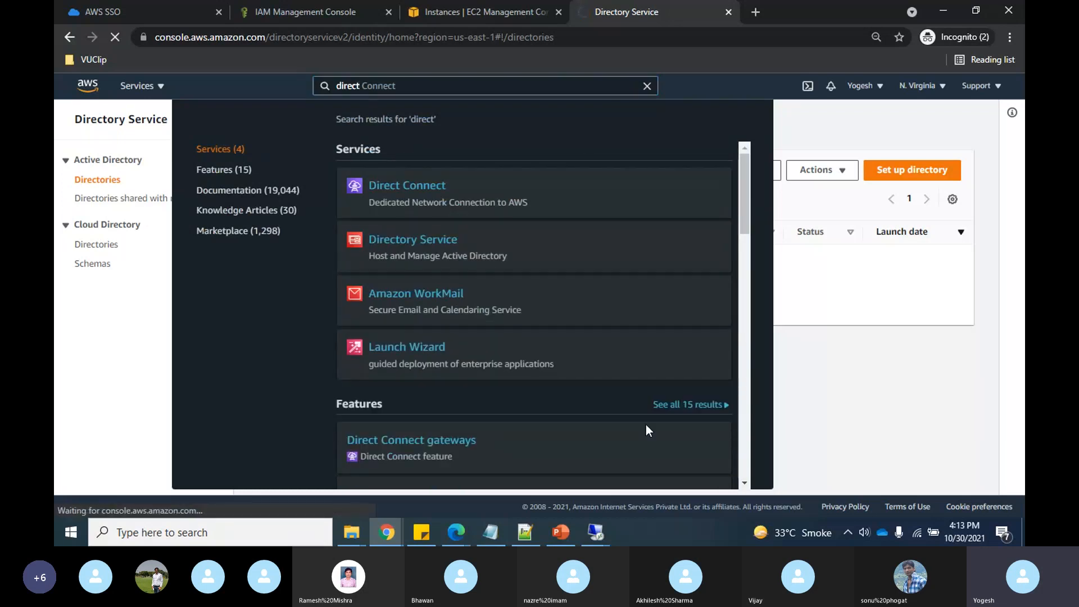
left_click(560, 532)
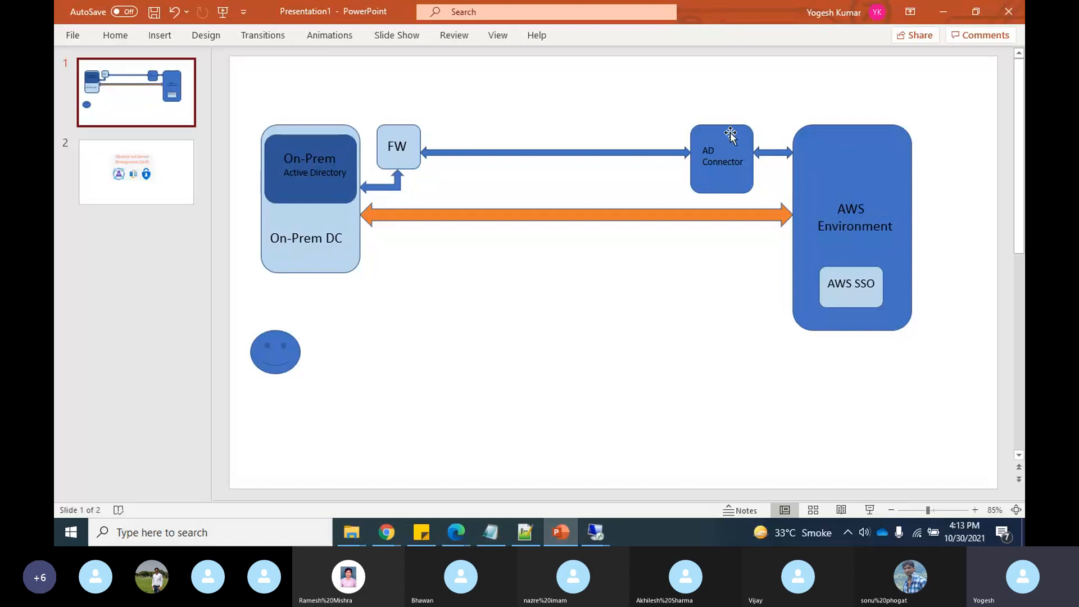
key("alt+Tab")
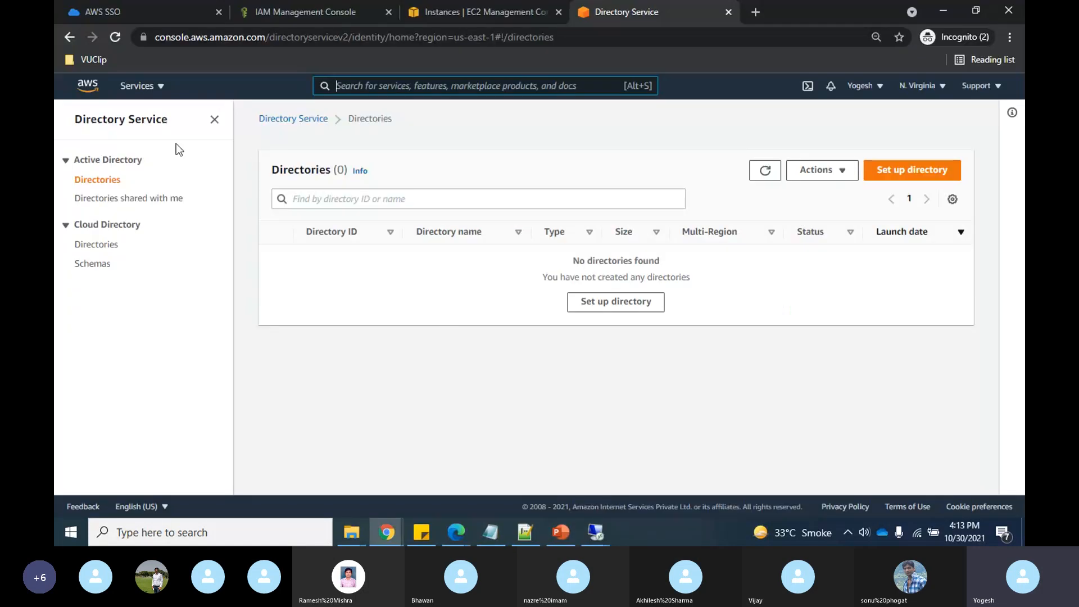
- Start a new AD Connector directory with Small size and continue to VPC and subnets
left_click(908, 171)
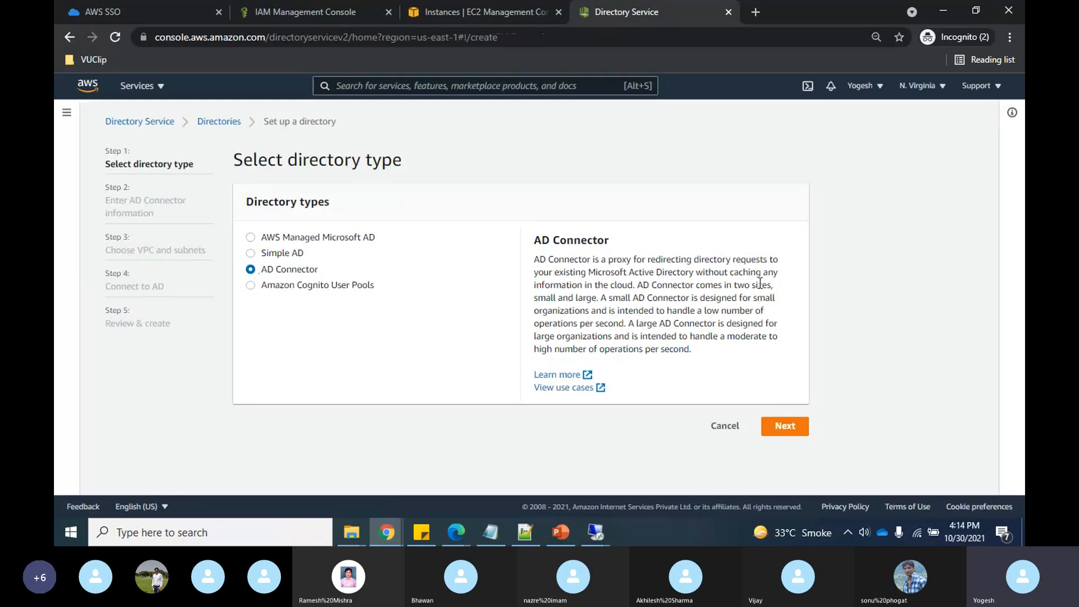
left_click(784, 440)
scroll(616, 349, "down", 2)
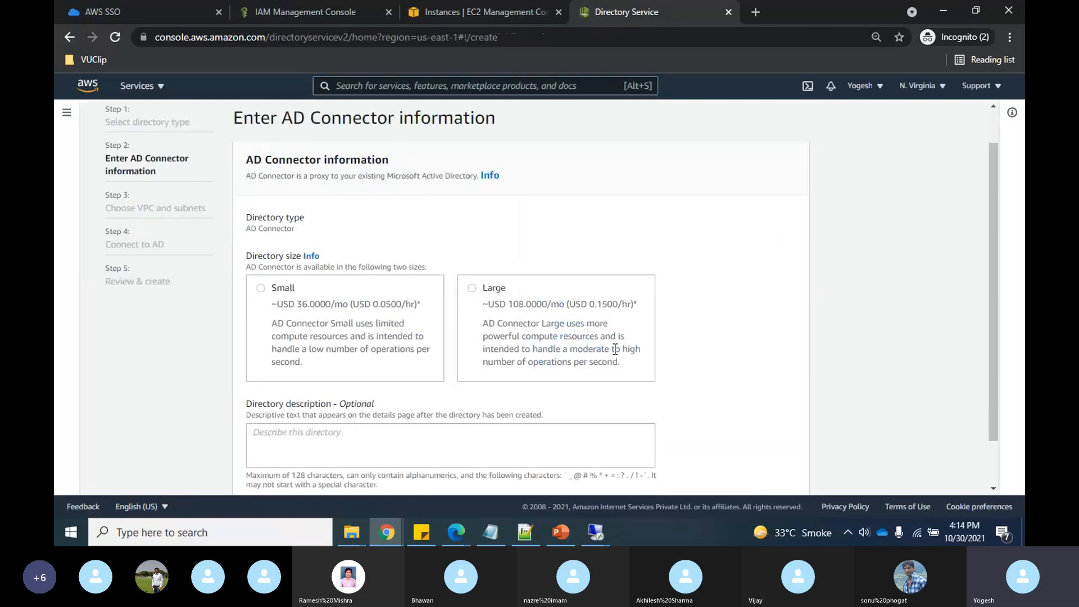
left_click(262, 233)
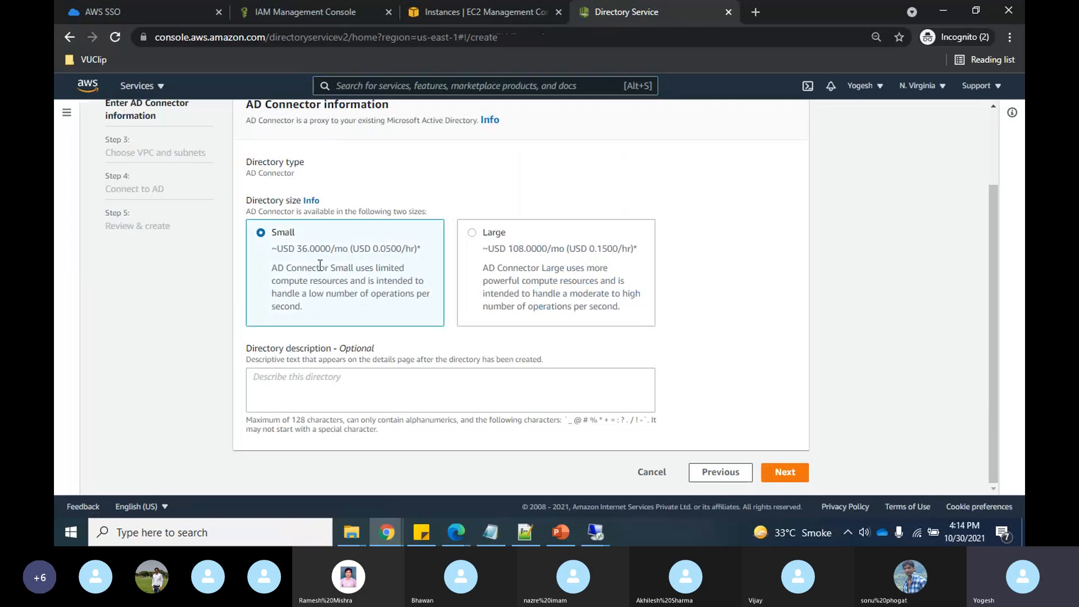
scroll(643, 315, "up", 2)
scroll(640, 313, "down", 2)
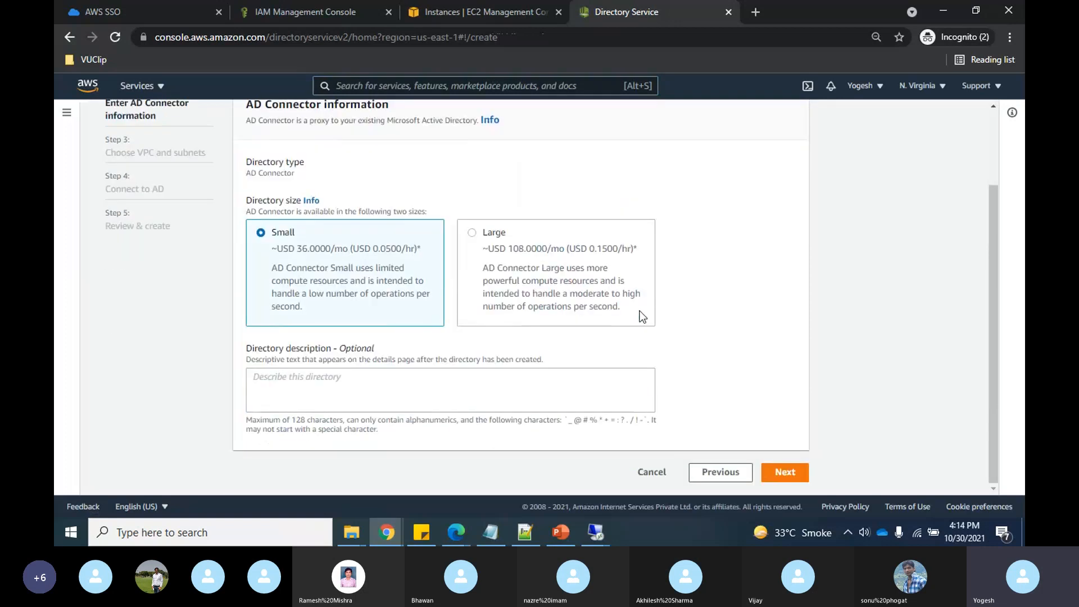
left_click(795, 475)
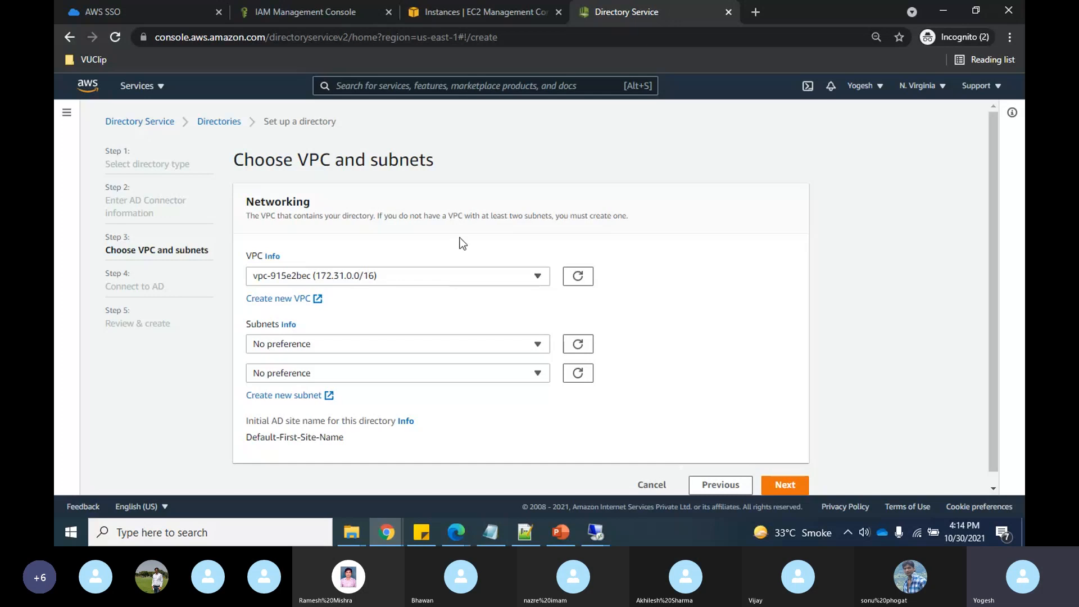
- Glance at the network diagram in PowerPoint, then return to the VPC and subnet settings
key("alt+Tab")
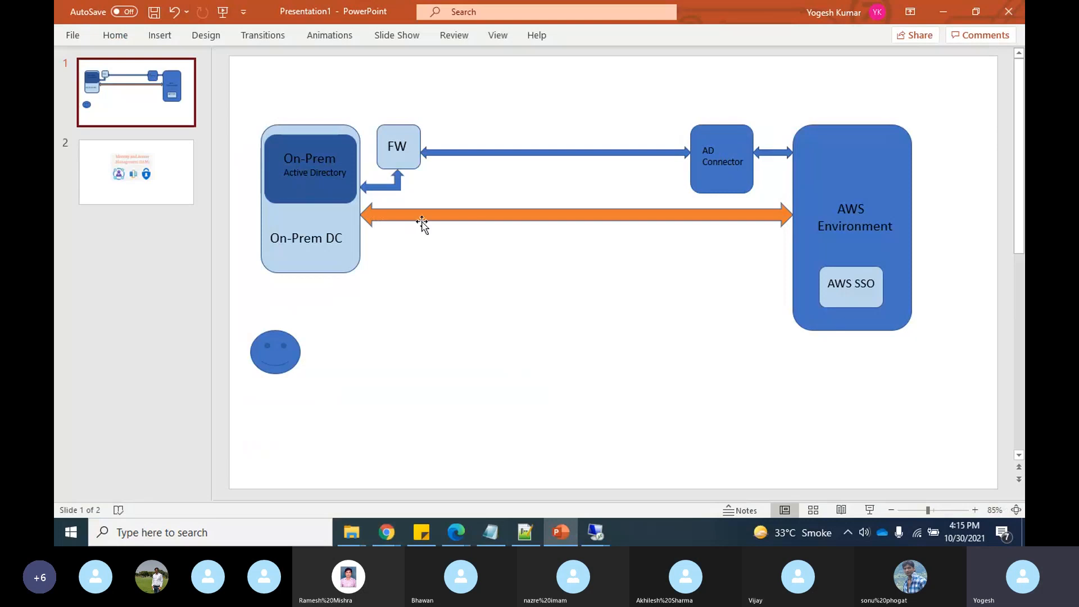
key("alt+Tab")
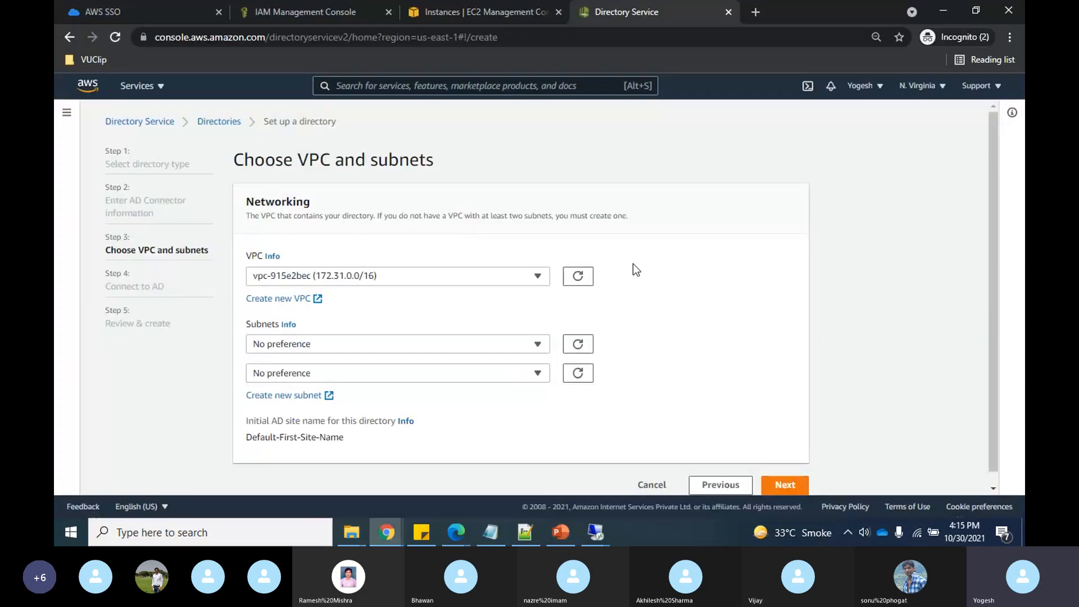
scroll(632, 265, "down", 1)
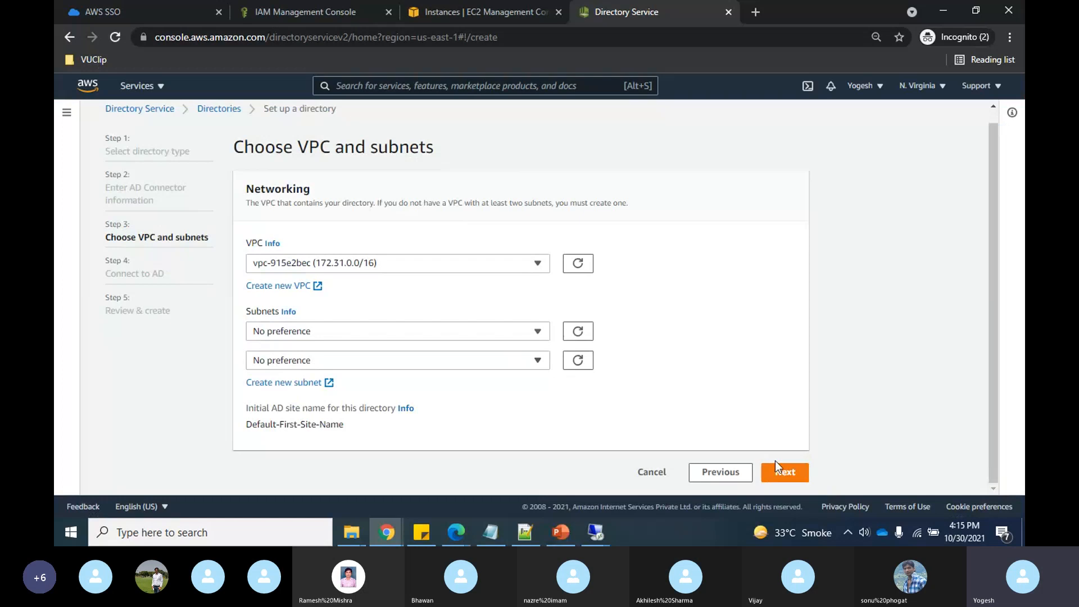
- Go to the Connect to AD step and enter cloudsec.xyz as the directory DNS name
left_click(785, 472)
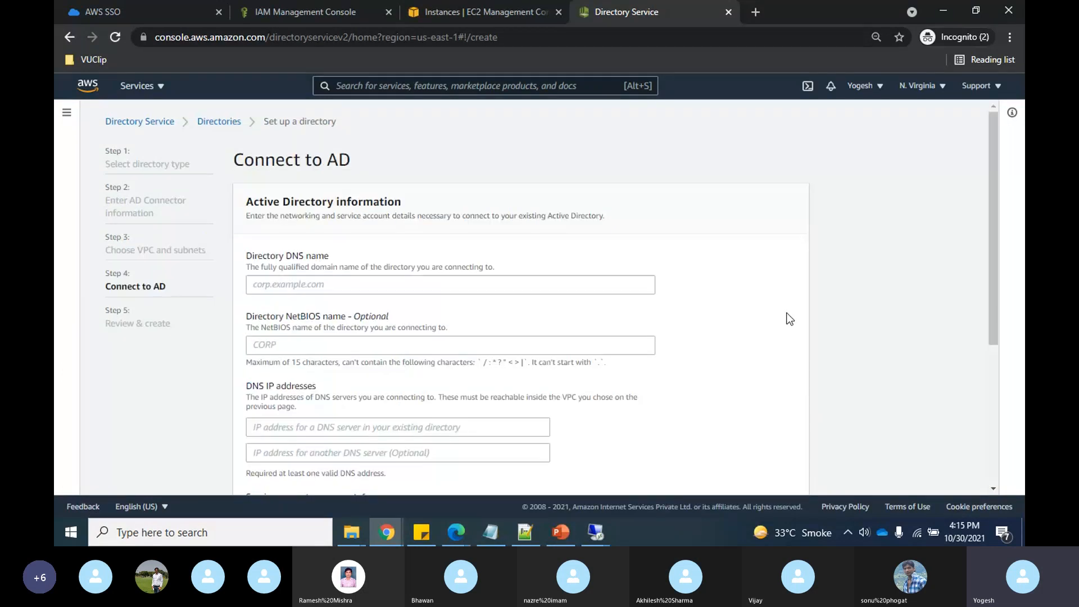
left_click(484, 282)
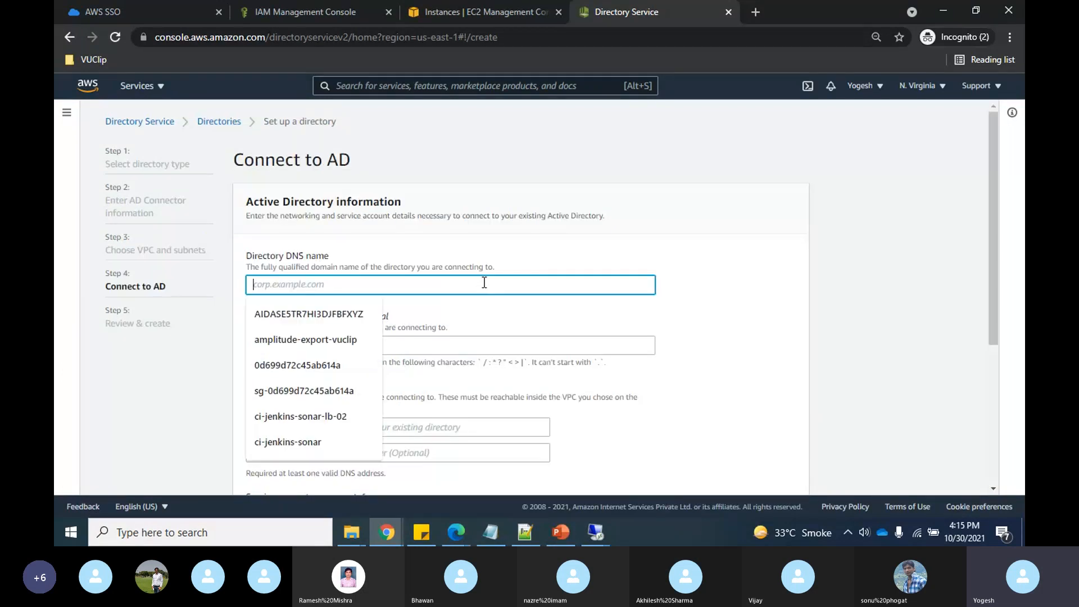
type("cloud")
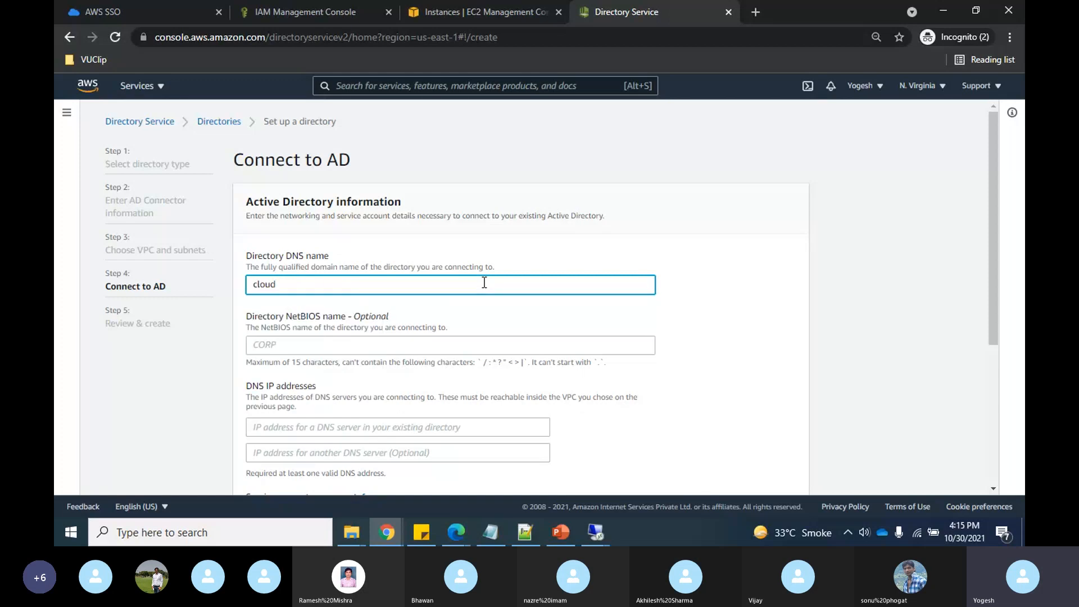
type("sec.xyz")
scroll(551, 323, "down", 2)
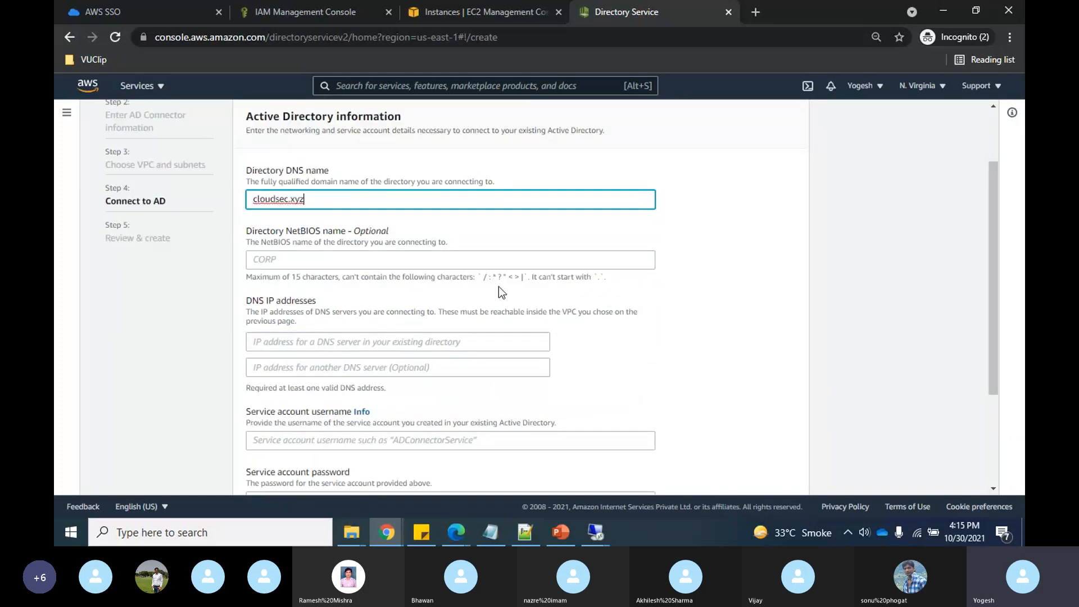
scroll(465, 266, "down", 1)
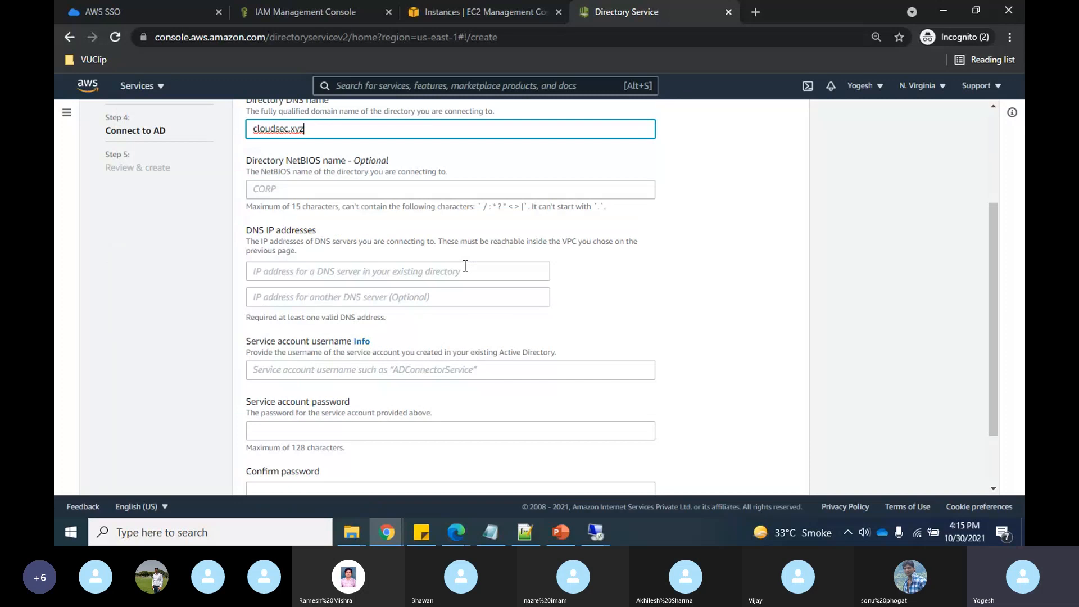
- Set the DNS server to 172.31.95.122, copied from AD-Sever1's private IPv4 address in EC2
left_click(342, 269)
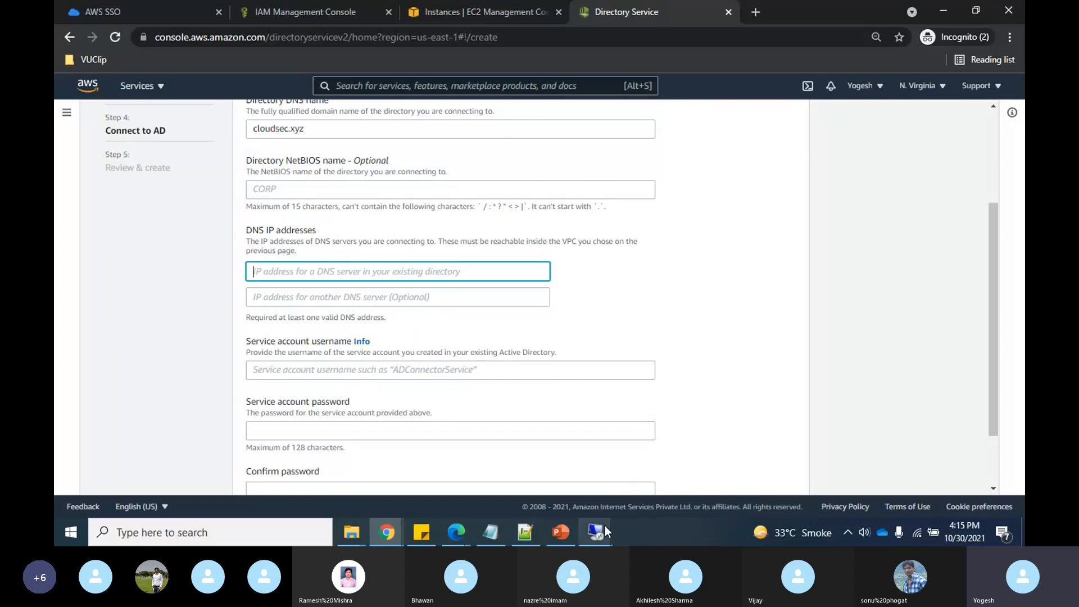
mouse_move(386, 535)
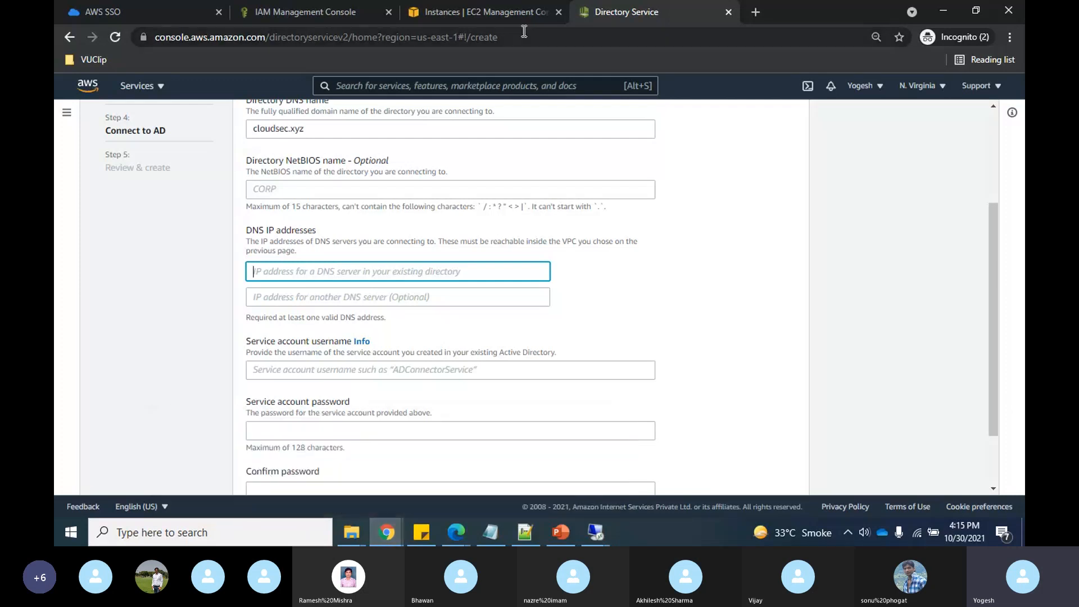
left_click(494, 12)
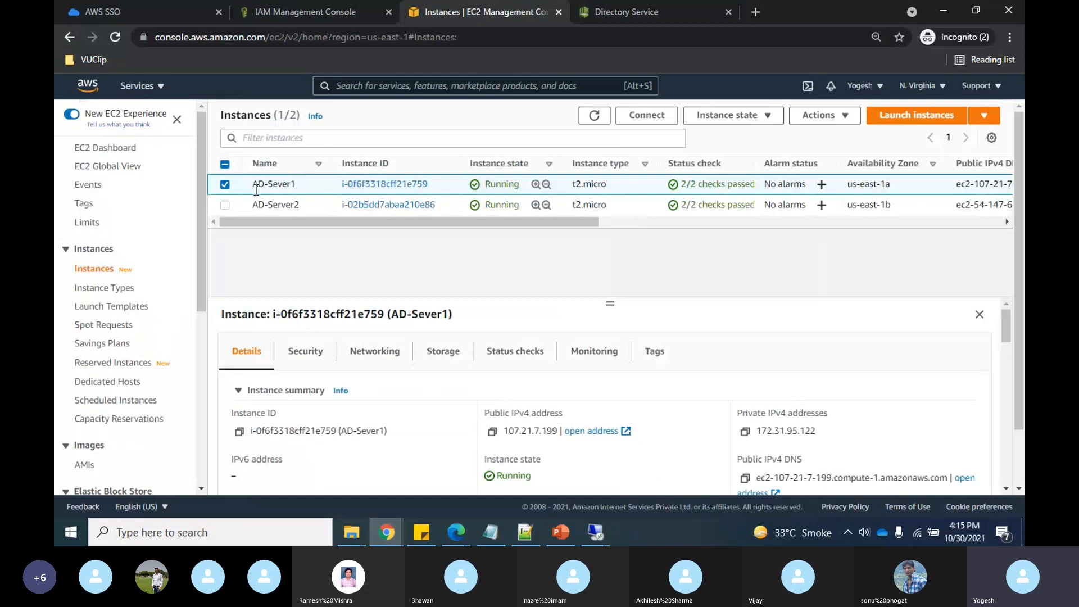
left_click(745, 432)
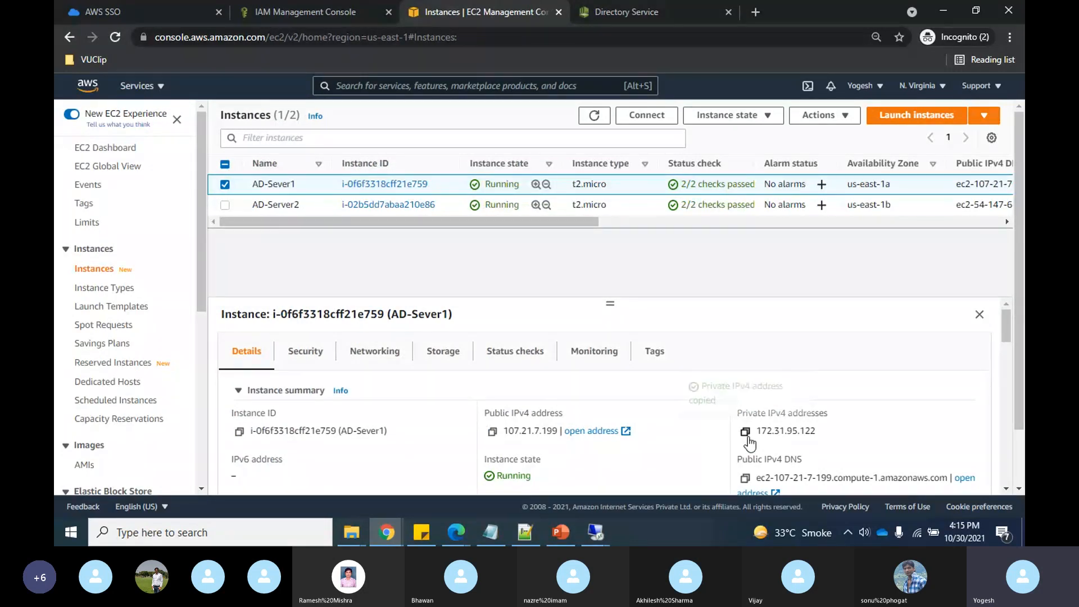
left_click(669, 8)
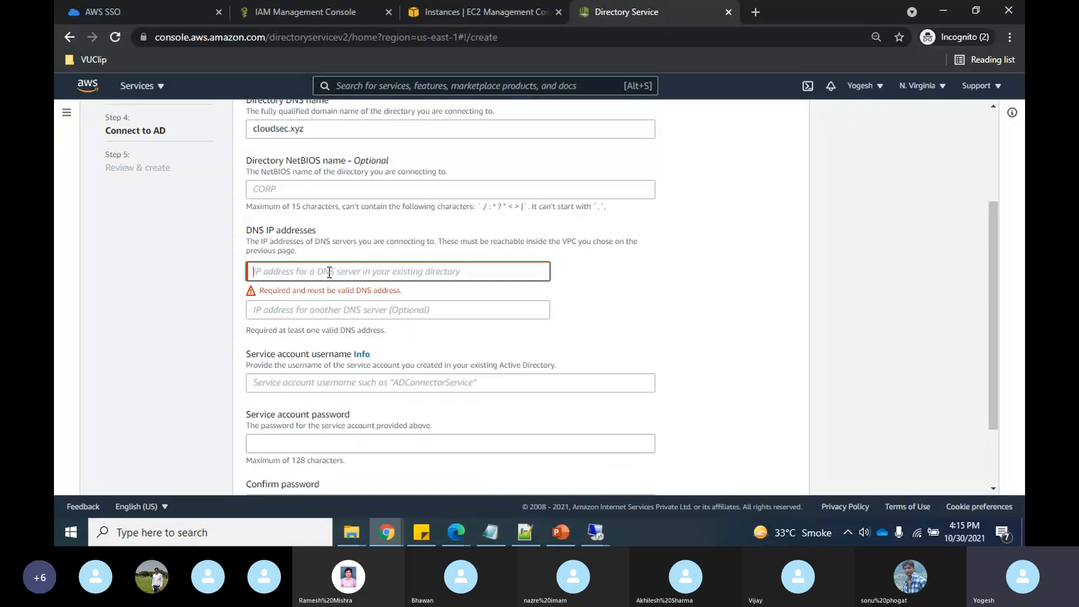
key("ctrl+v")
scroll(562, 281, "down", 2)
- Enter service account username Administartor with its password and confirmation, then continue to review
left_click(415, 291)
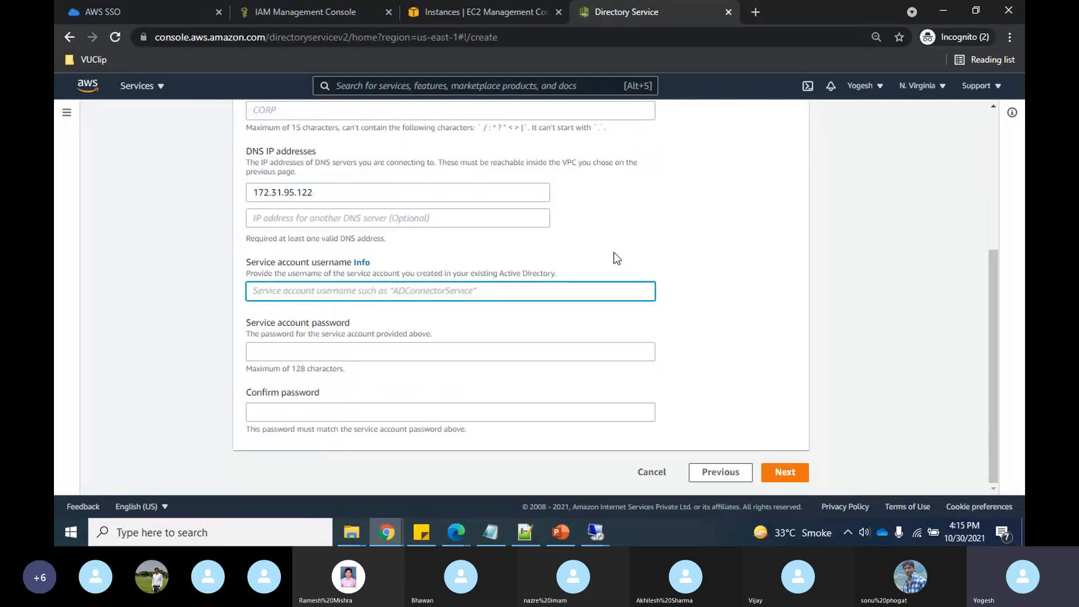
type("Ad")
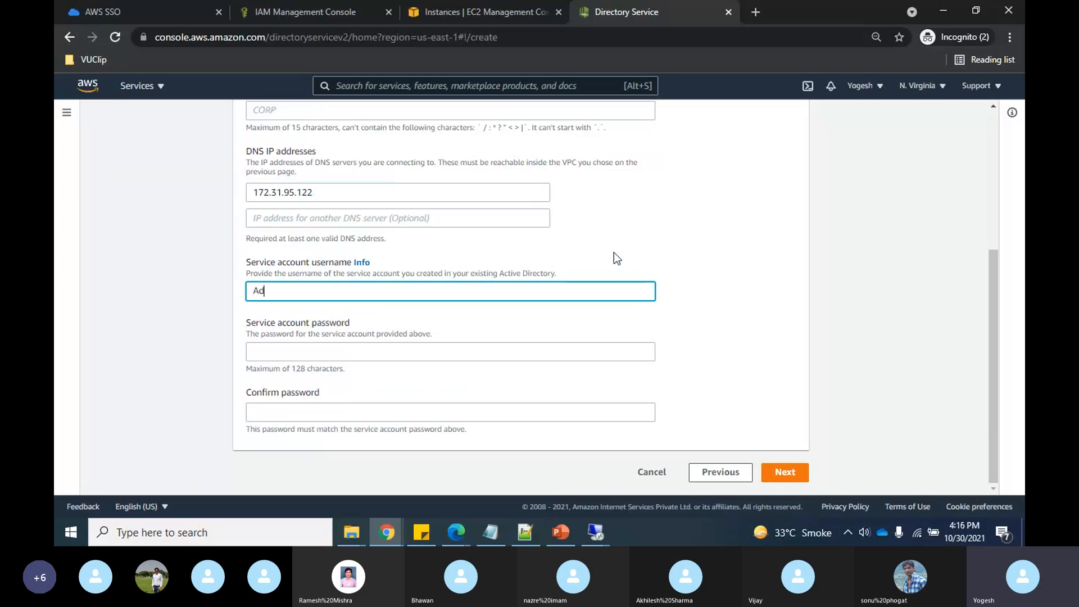
type("ministartor")
left_click(333, 349)
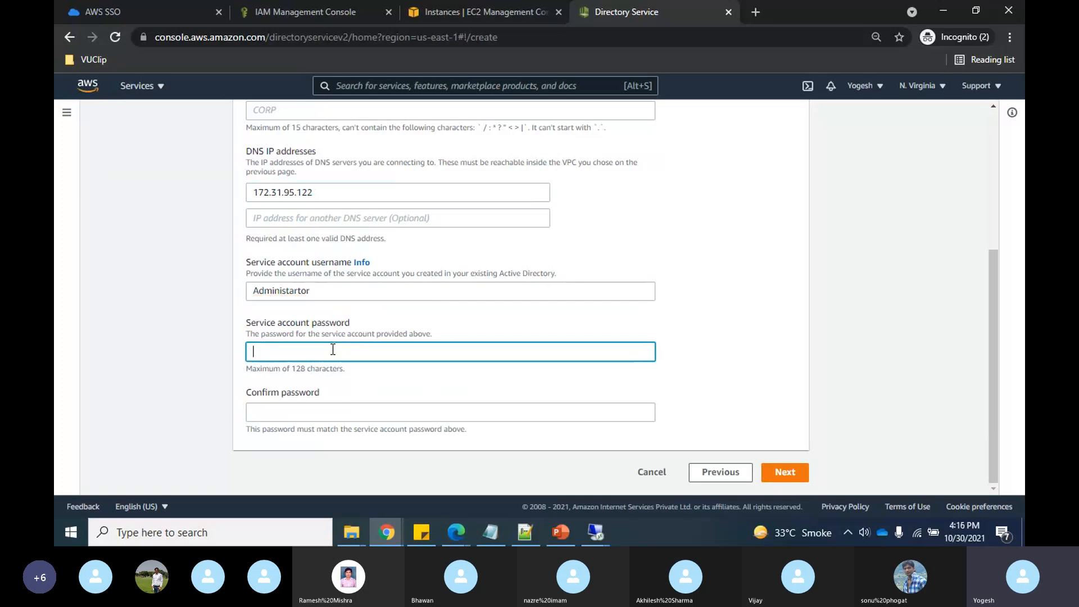
type("••••••••••")
left_click(296, 418)
type("••••••••••")
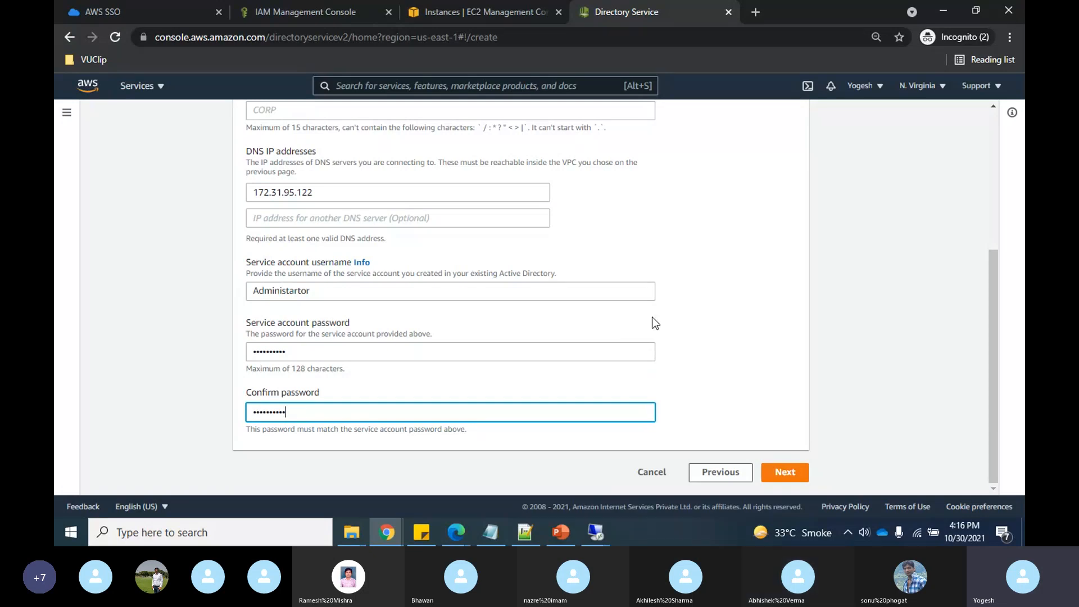
scroll(653, 319, "up", 2)
scroll(726, 287, "down", 1)
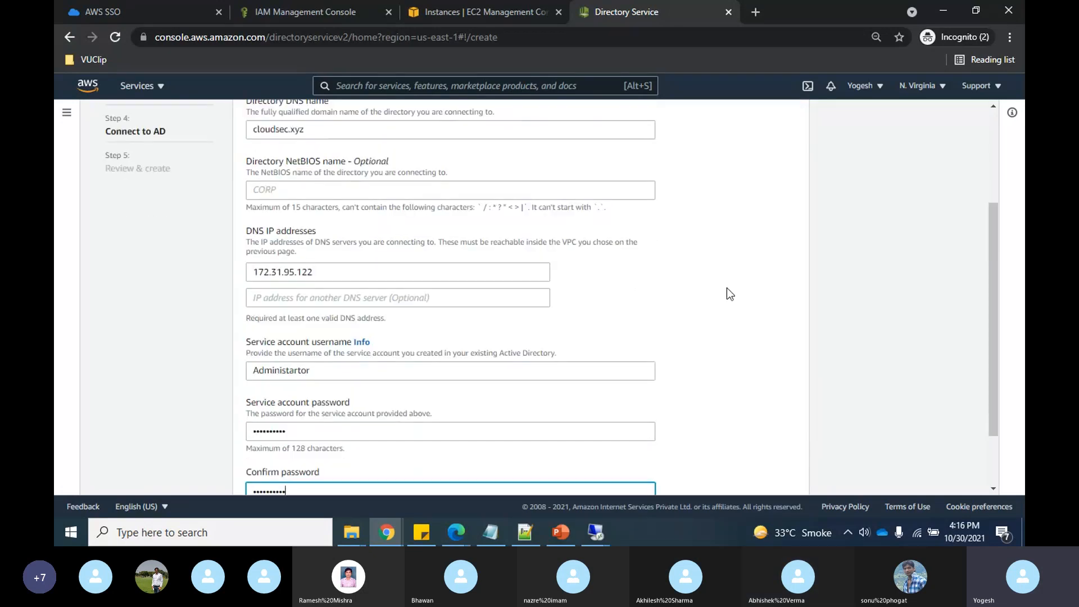
scroll(726, 288, "down", 2)
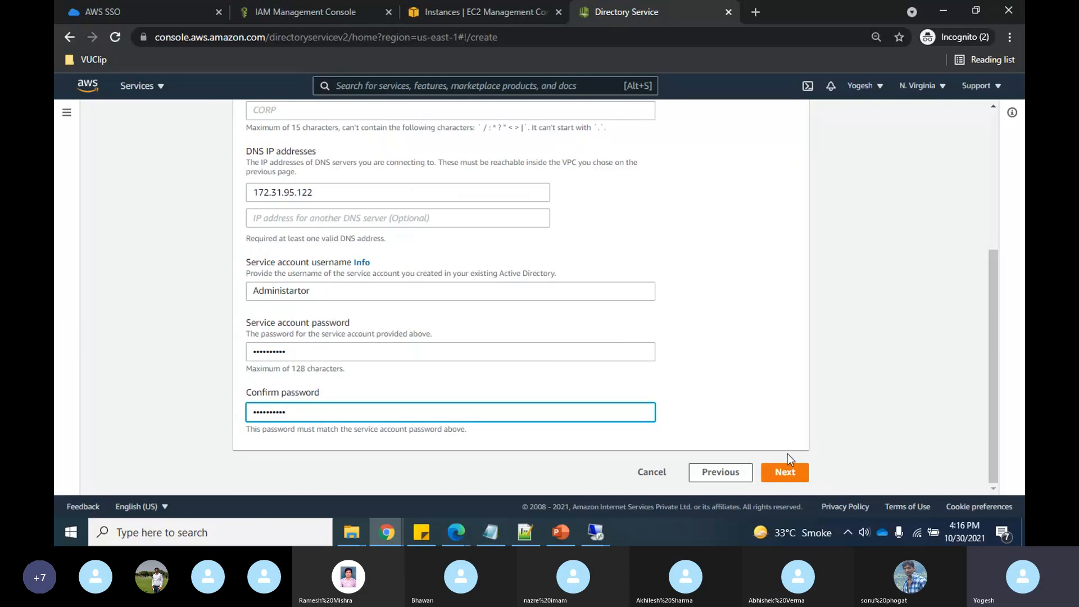
left_click(788, 470)
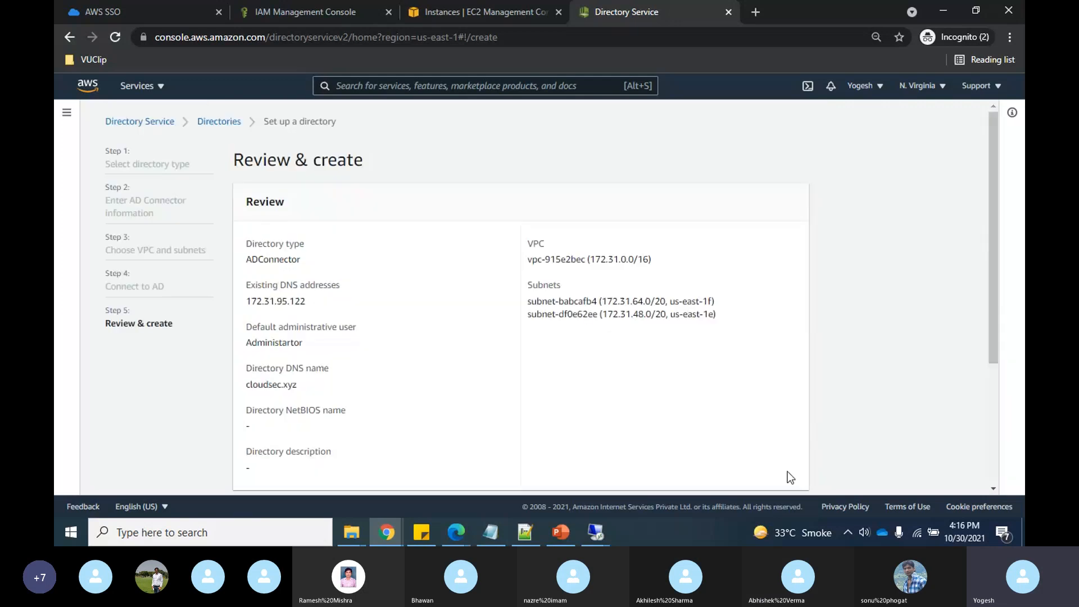
- Review the Small AD Connector settings for cloudsec.xyz and create the directory
scroll(787, 471, "down", 3)
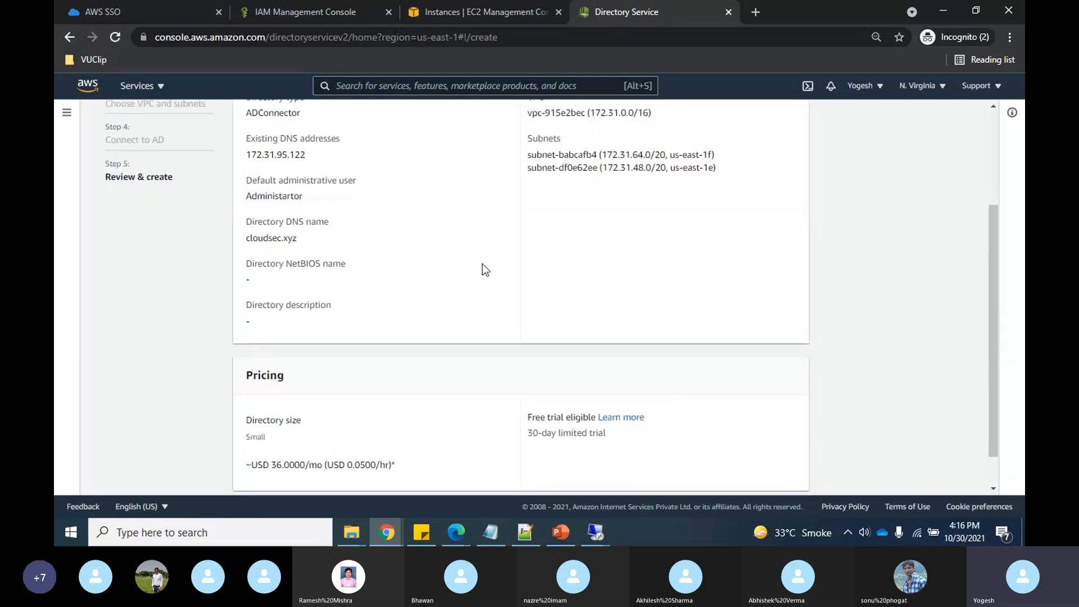
scroll(484, 270, "up", 3)
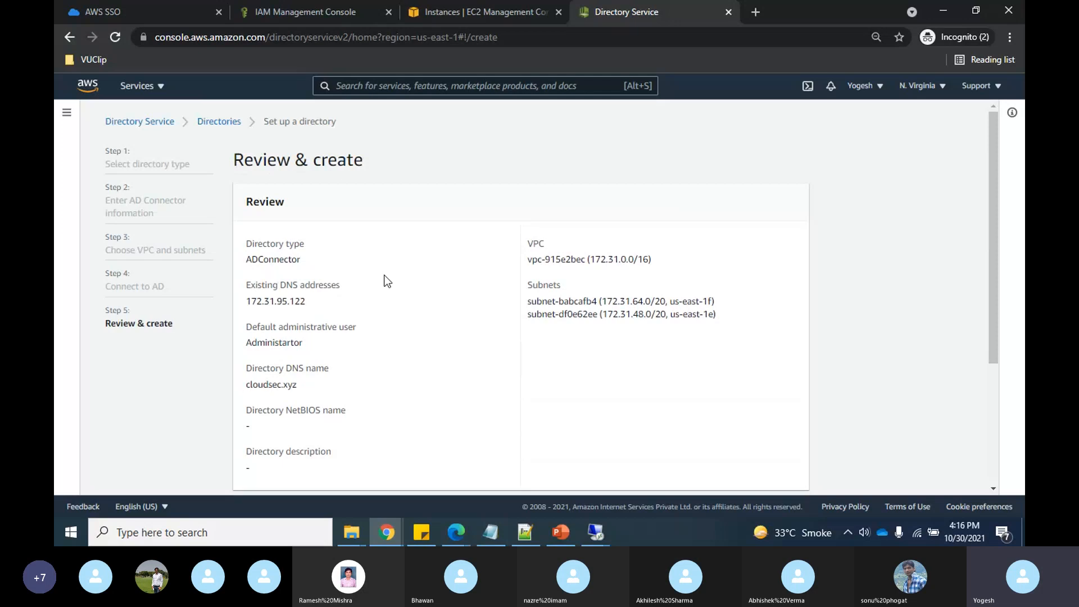
scroll(453, 375, "down", 3)
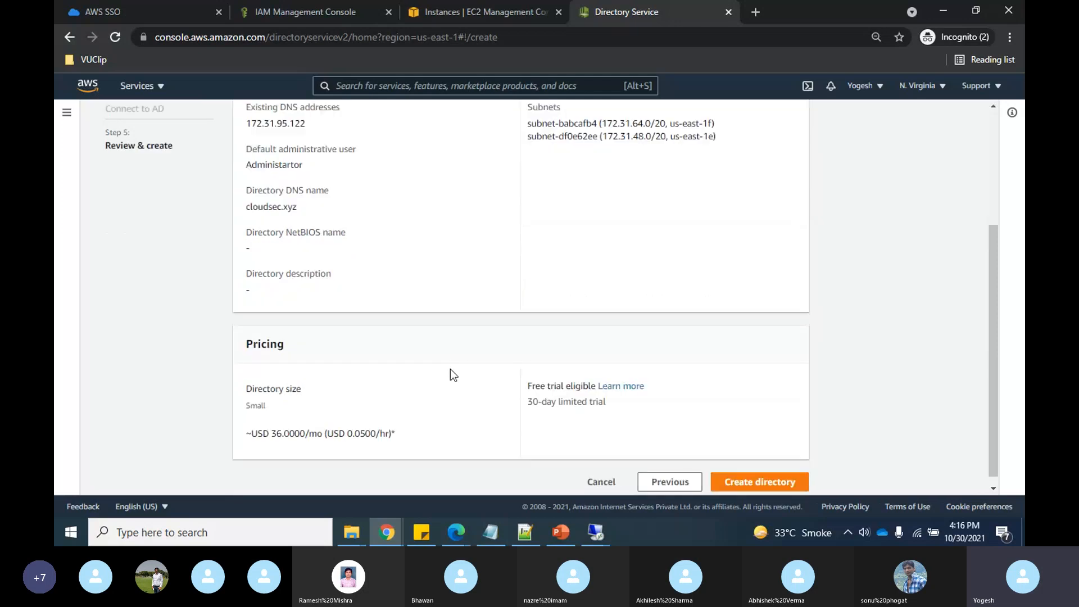
left_click(770, 482)
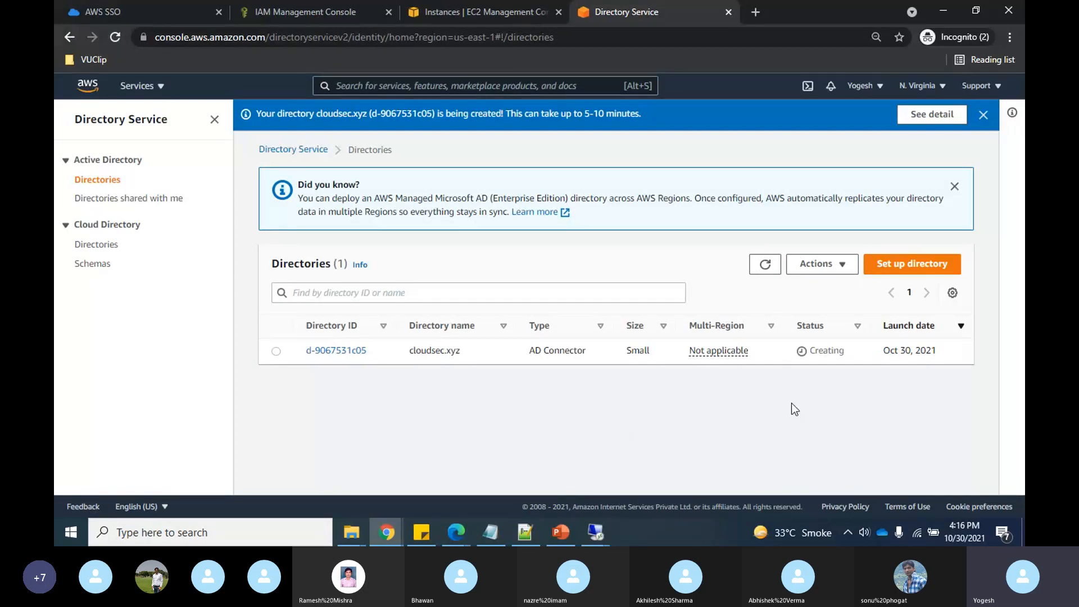
- Switch to the Skype call, then show the PowerPoint AD Connector architecture slide
key("alt+Tab")
key("alt+Tab")
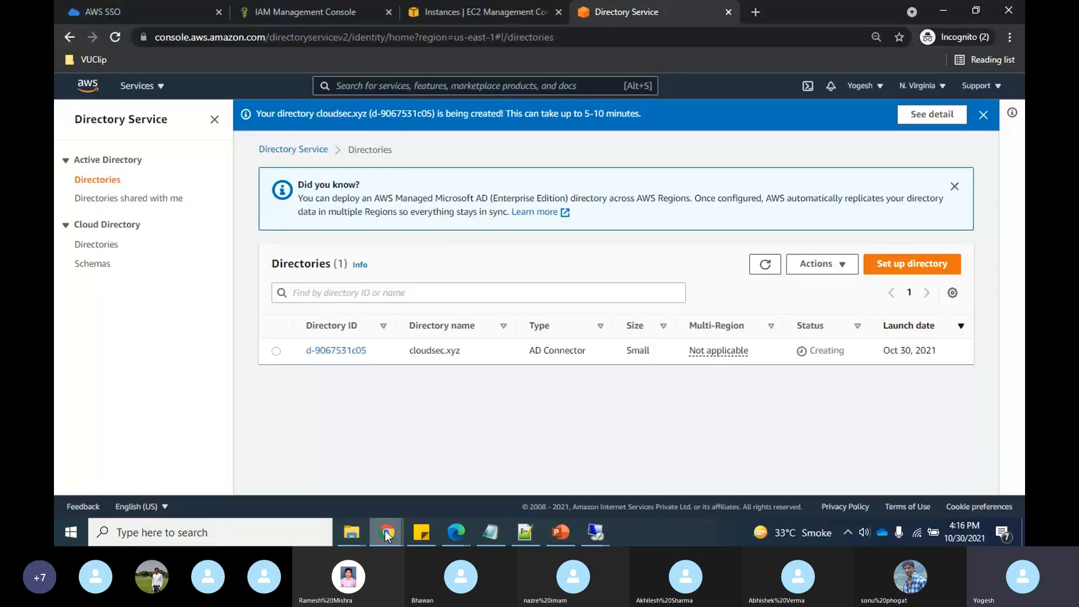
mouse_move(386, 534)
left_click(389, 482)
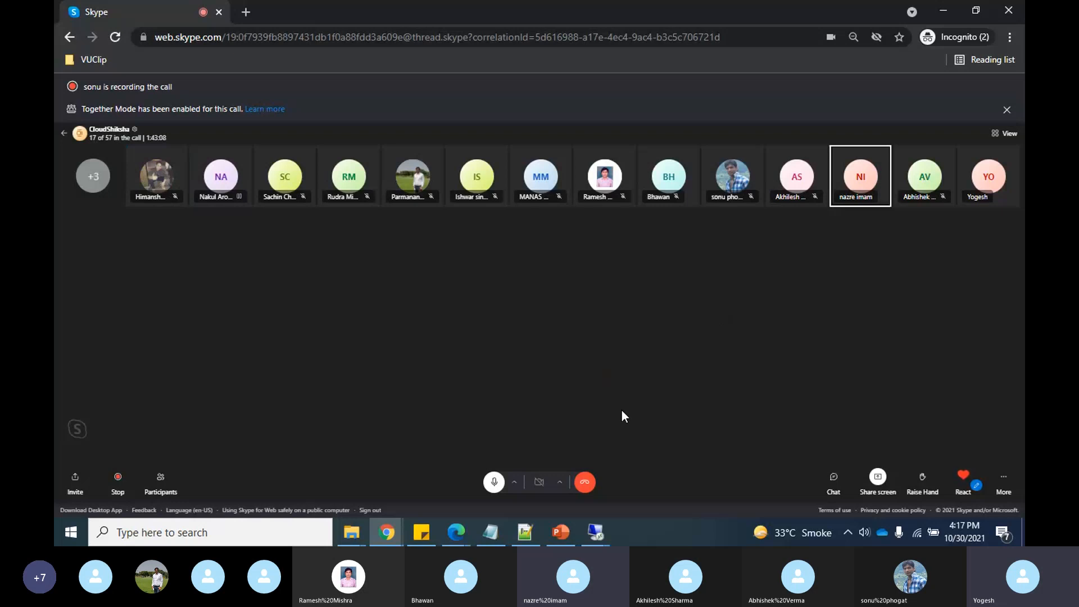
left_click(548, 536)
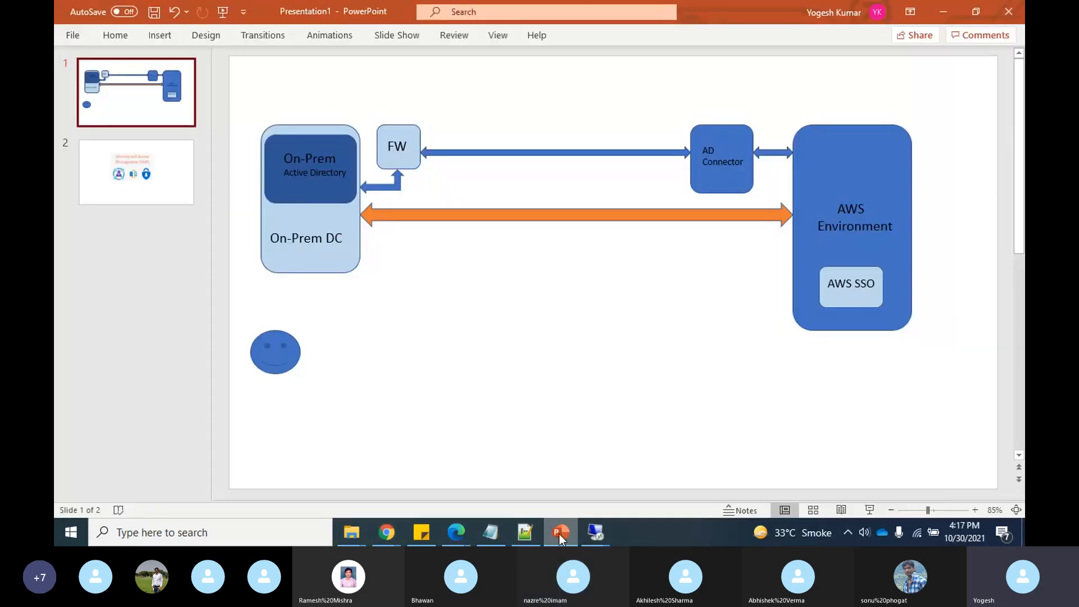
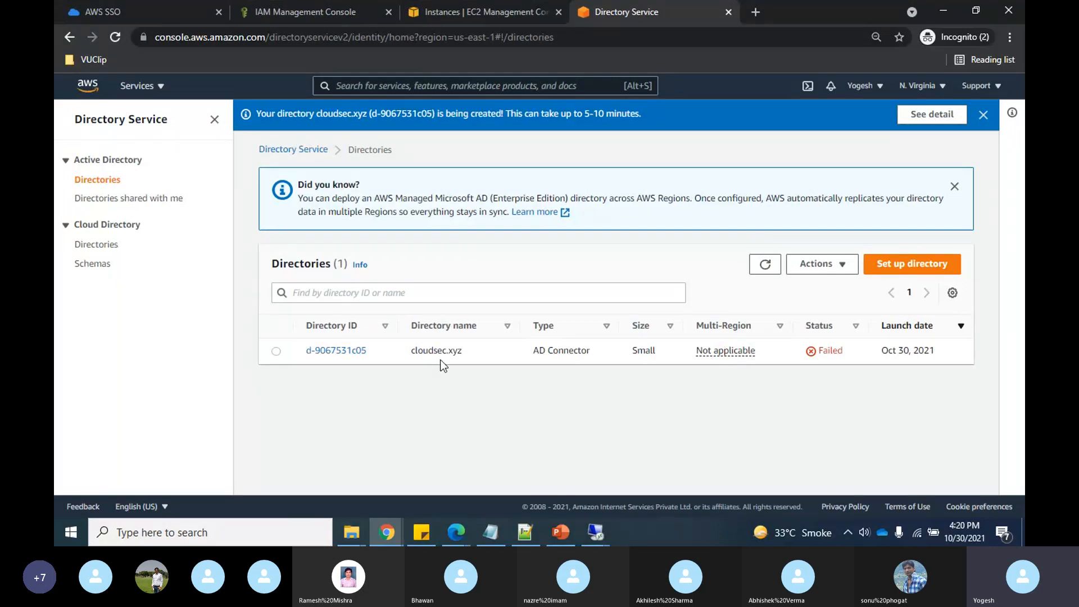
- Open the failed cloudsec.xyz directory d-9067531c05 and read its invalid-credentials error
left_click(336, 351)
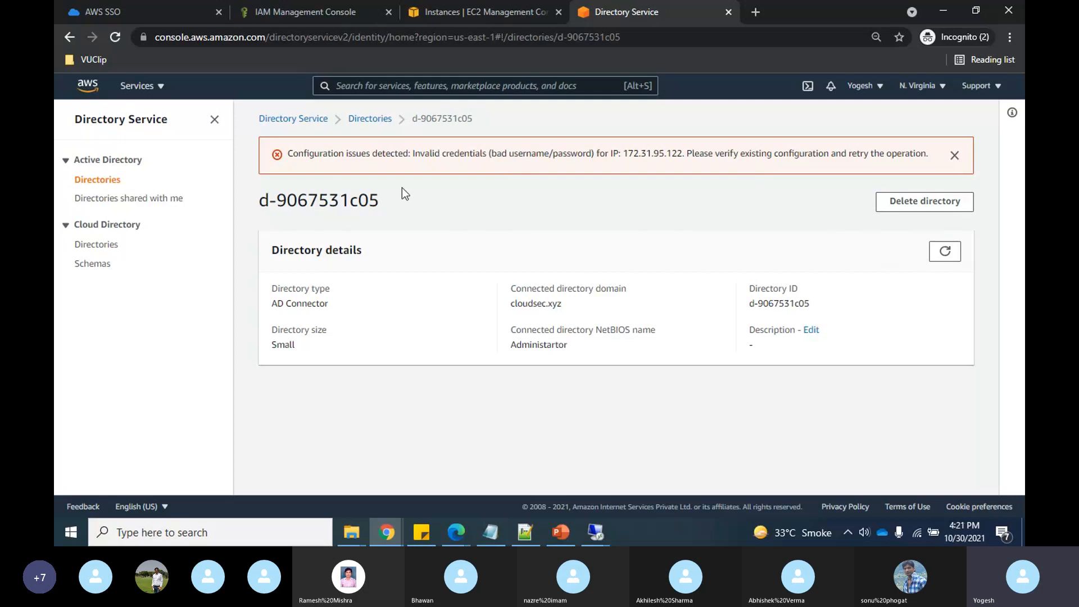
left_click(372, 119)
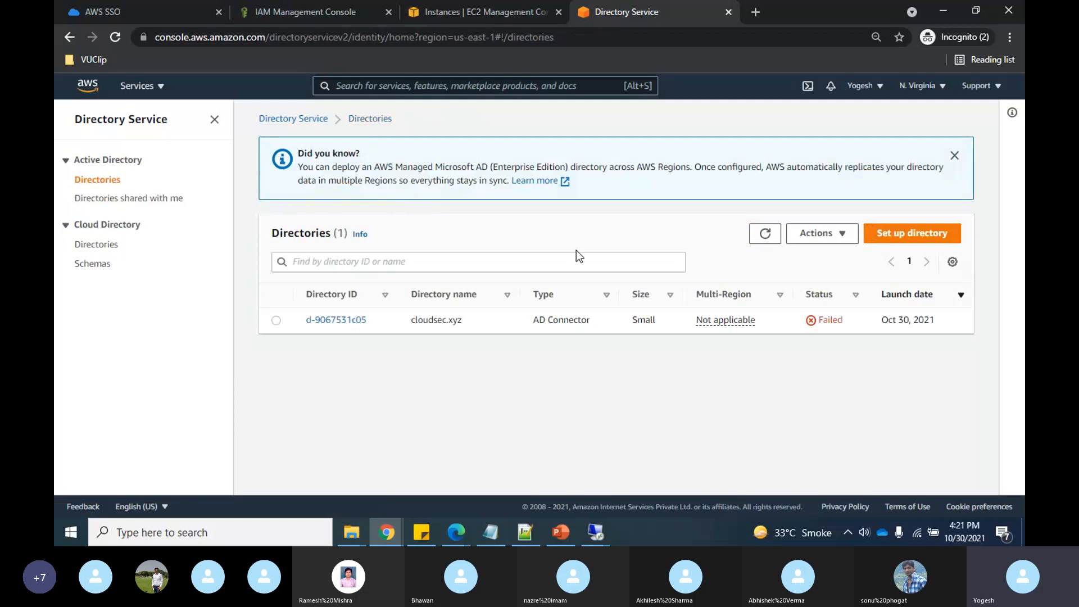
left_click(336, 322)
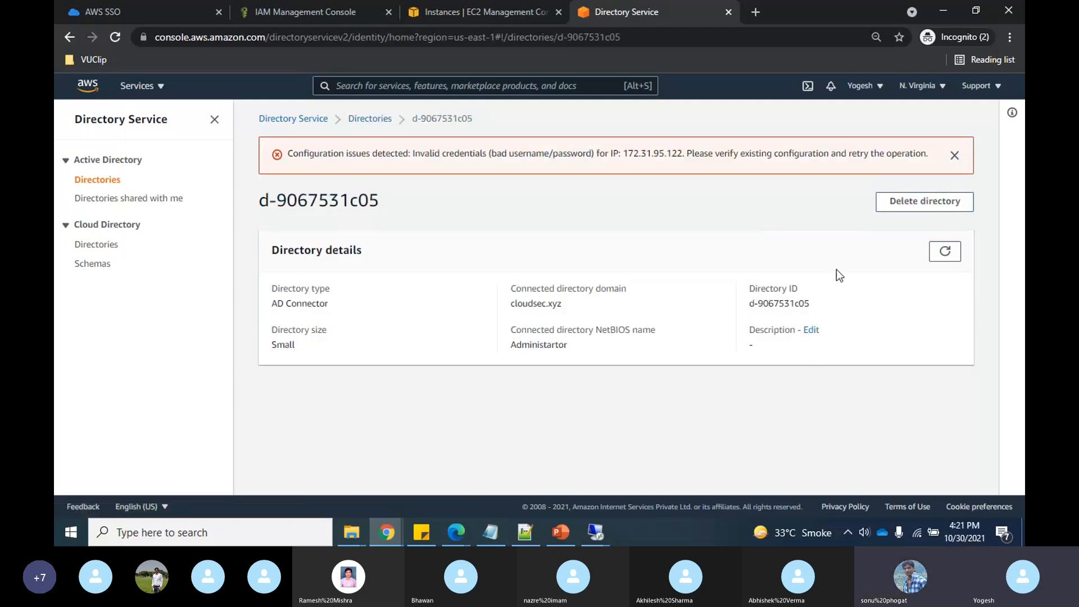
- Delete directory d-9067531c05, pasting cloudsec.xyz as the confirmation name
left_click(916, 203)
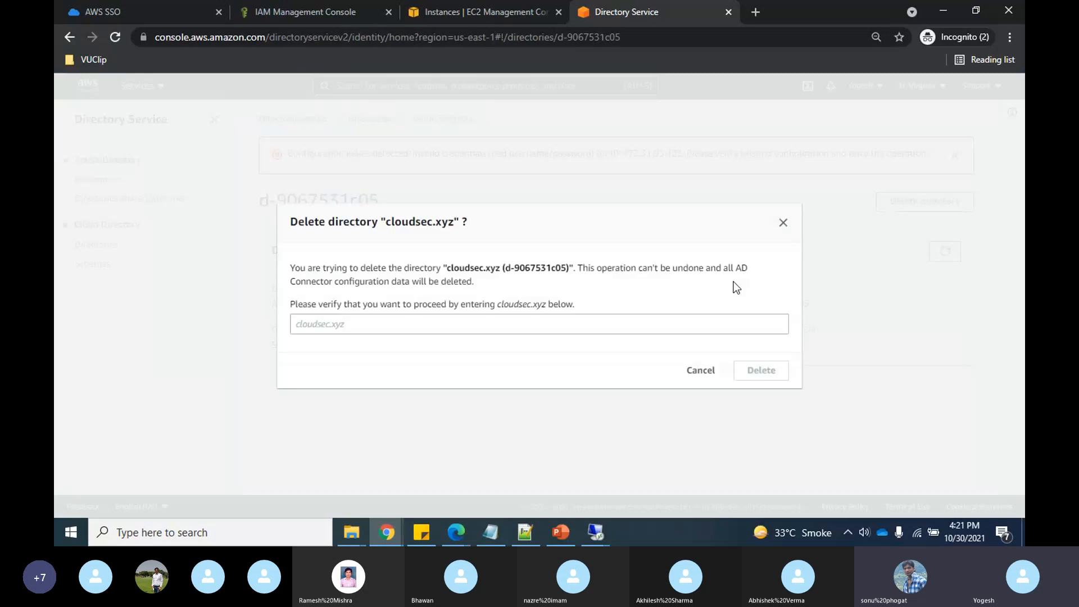
left_click_drag(502, 267, 449, 269)
key("ctrl+c")
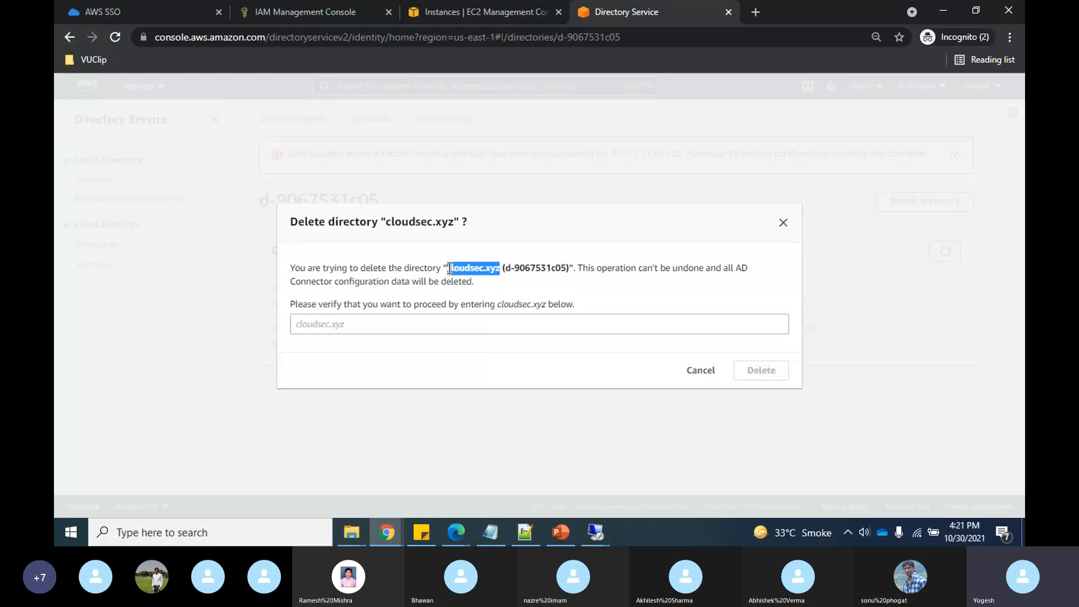
left_click(330, 325)
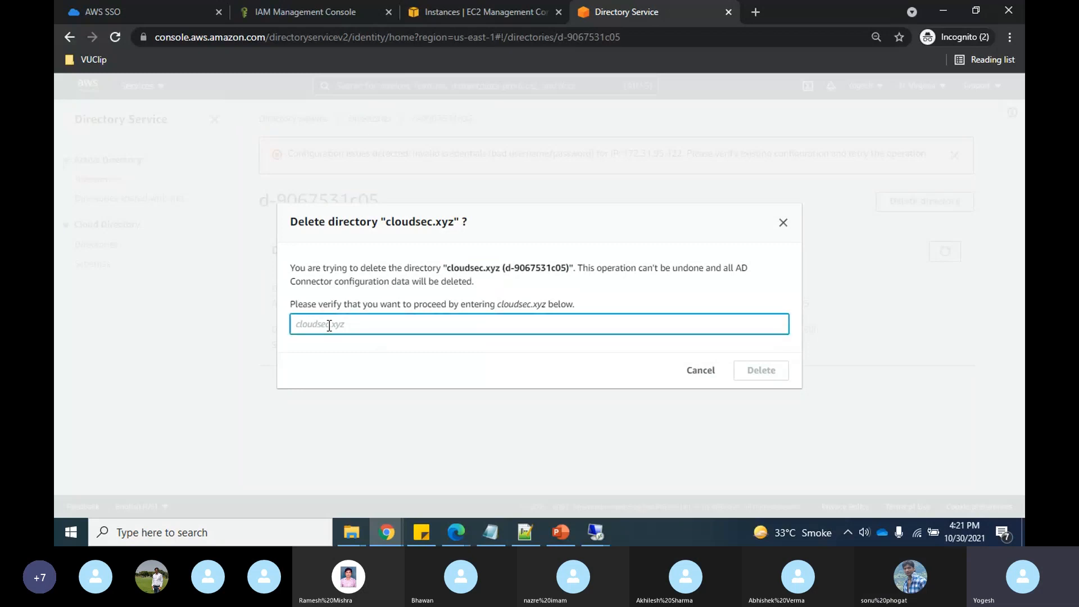
key("ctrl+v")
left_click(769, 372)
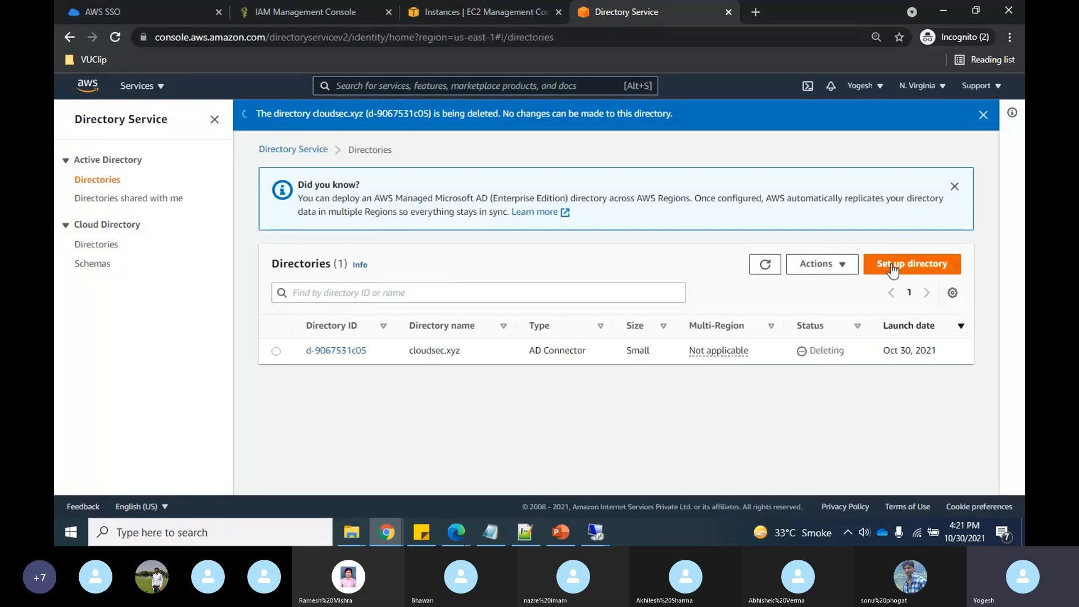
- Set up a new Small AD Connector, keeping VPC vpc-915e2bec and its subnets
left_click(893, 264)
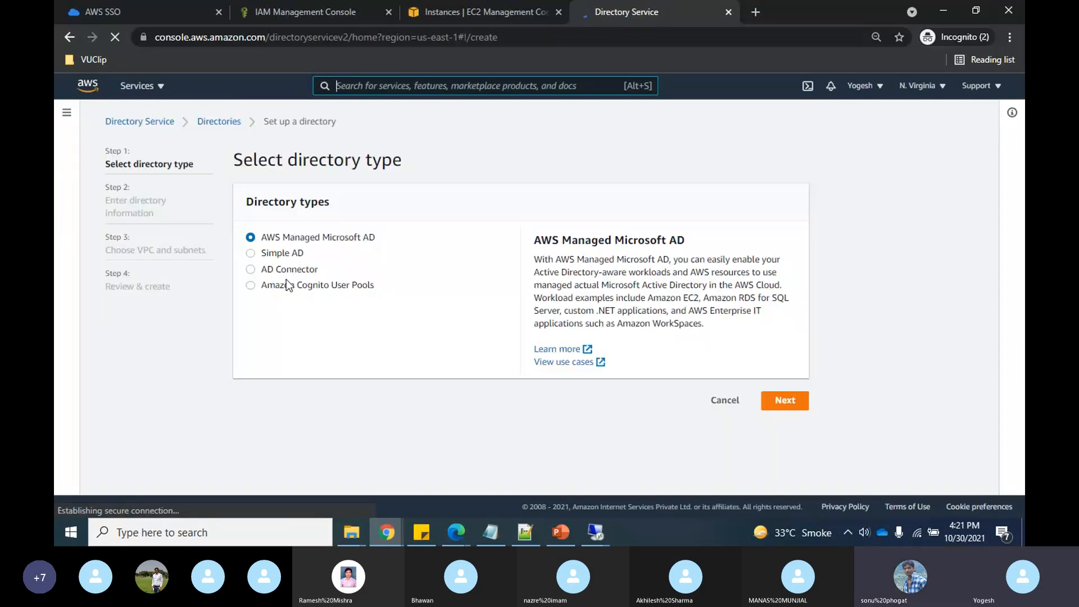
left_click(250, 269)
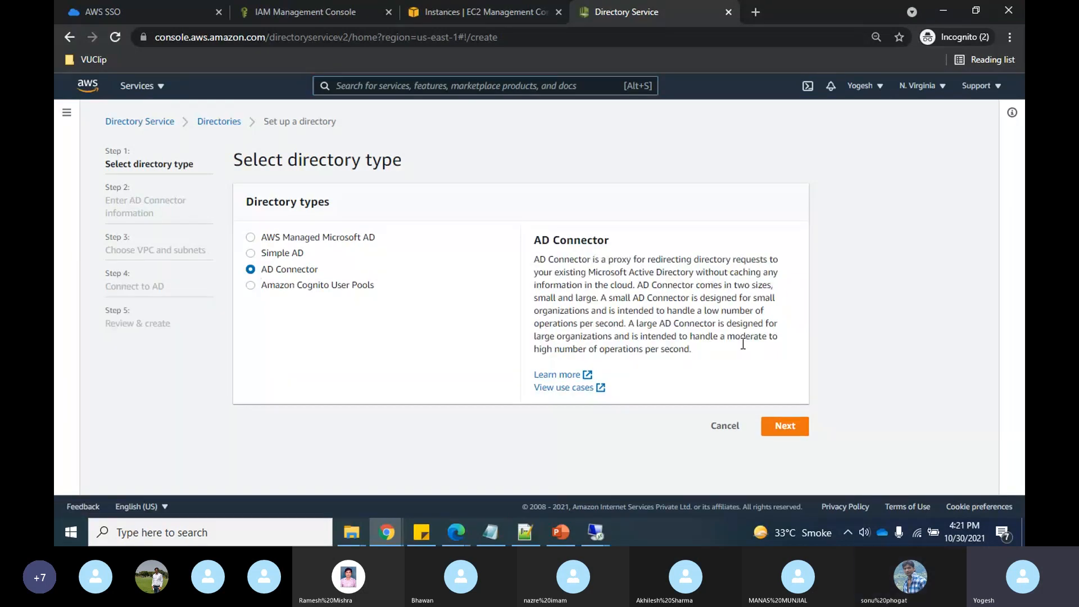
left_click(784, 433)
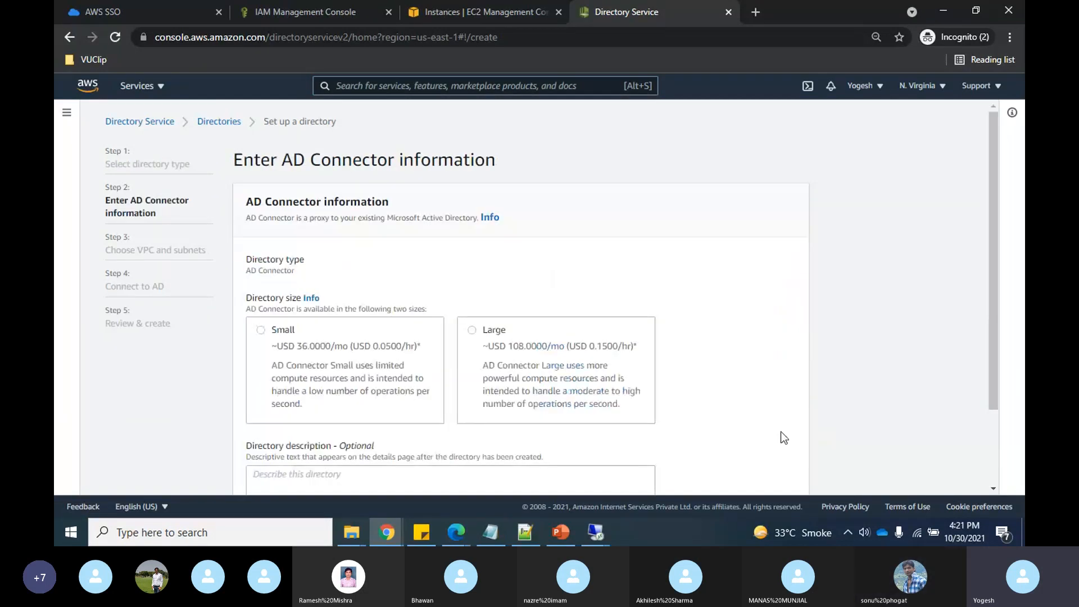
left_click(261, 329)
scroll(687, 323, "down", 2)
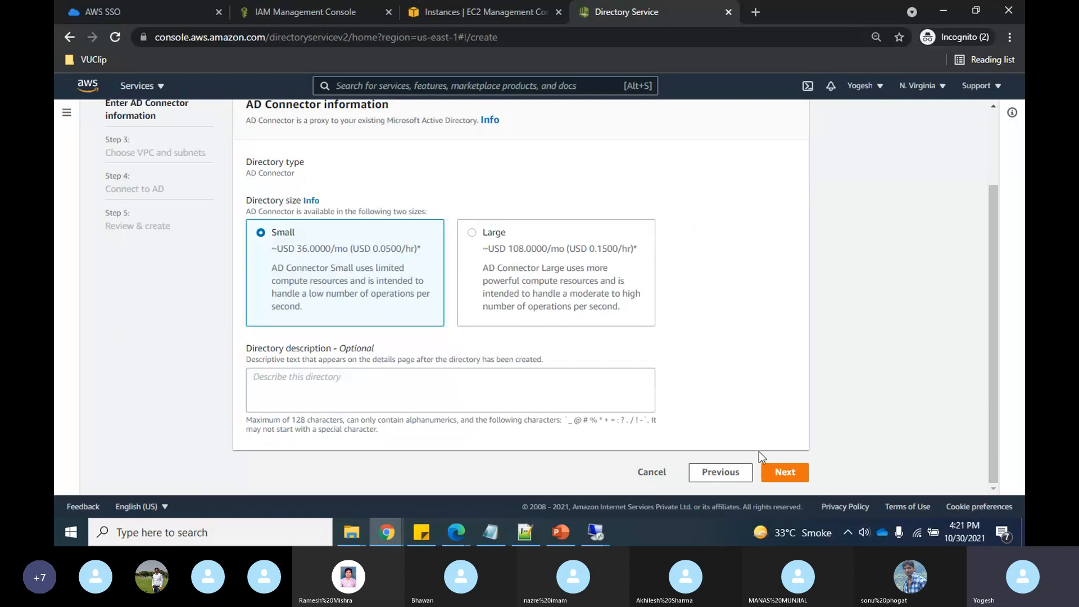
left_click(785, 474)
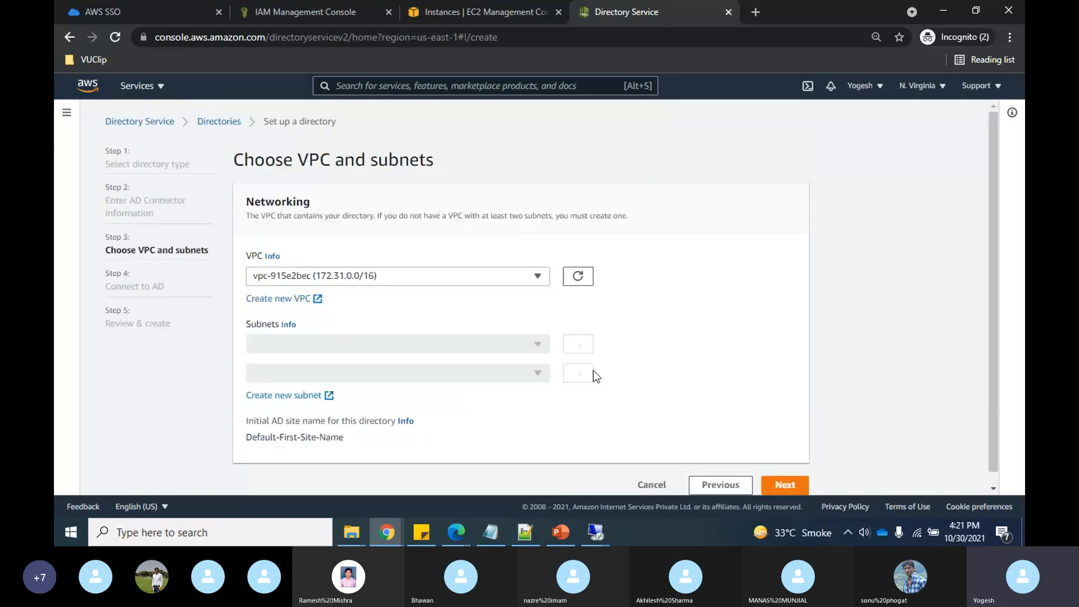
left_click(798, 492)
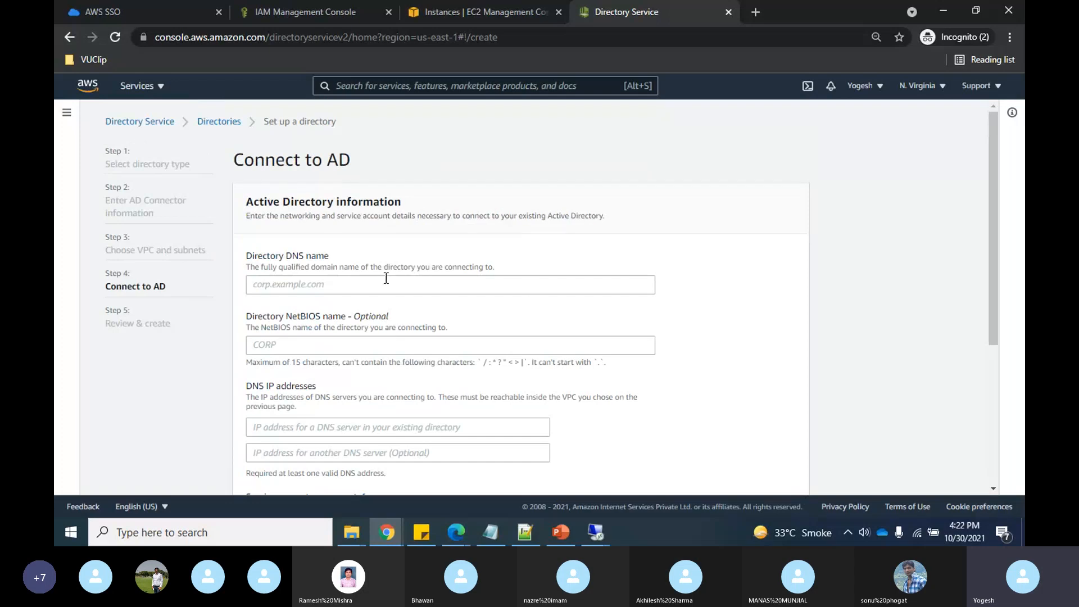
- Enter directory DNS name cloudsec.xyz and the domain controller's DNS IP 172.31.95.122
left_click(386, 279)
type("clo")
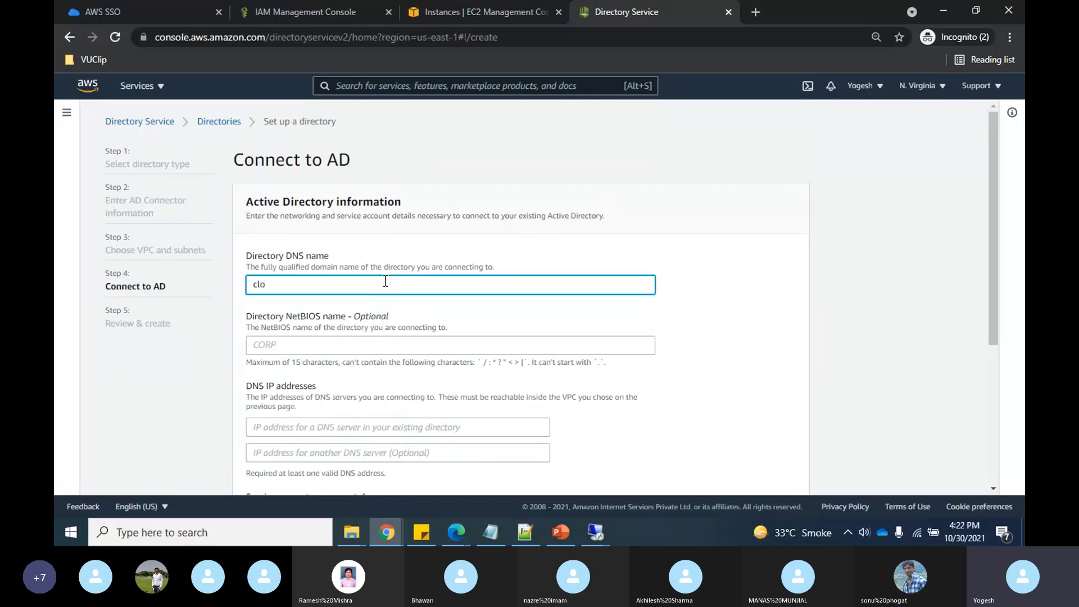
type("udsec")
left_click(319, 2)
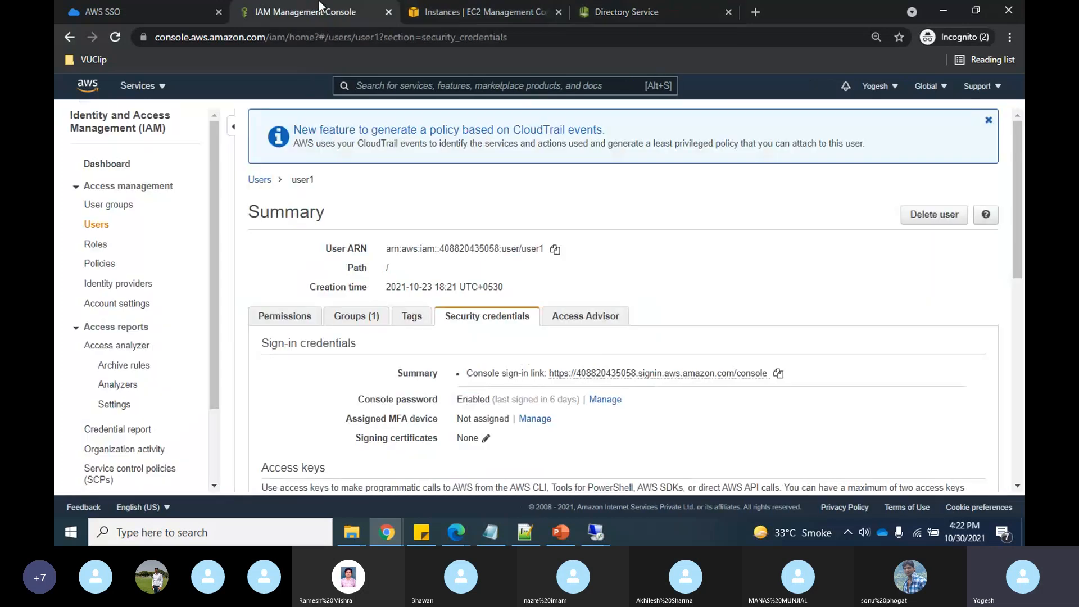
left_click(656, 2)
type(".")
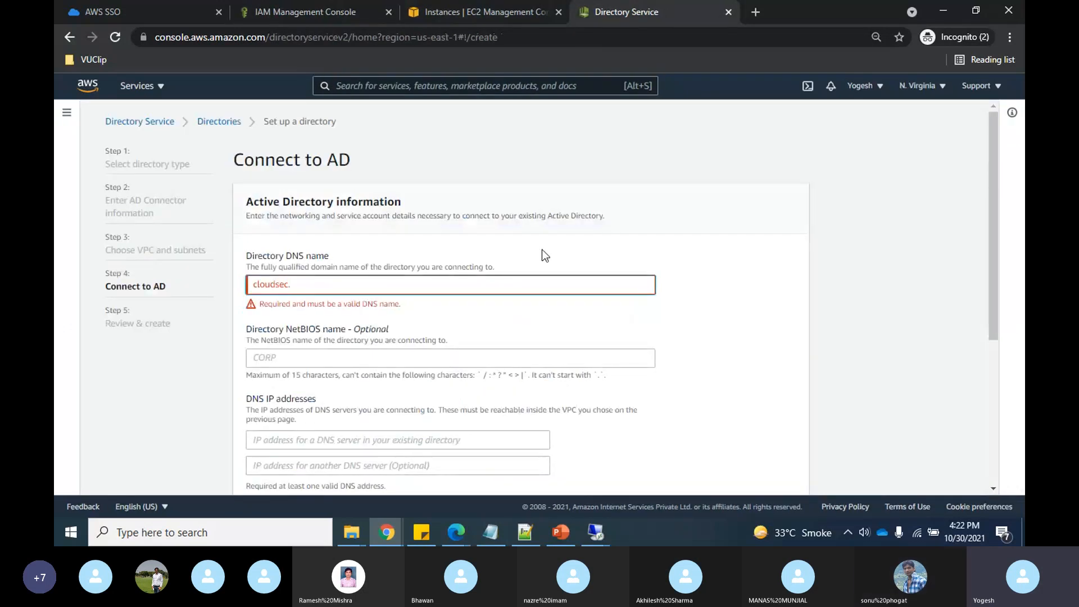
type("xyz")
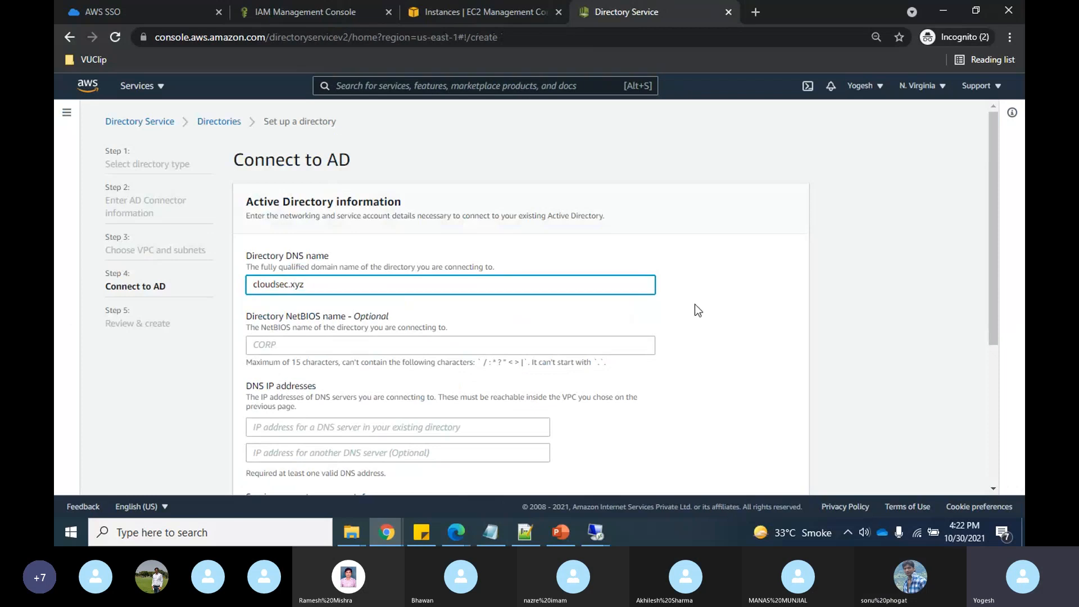
scroll(695, 307, "down", 3)
left_click(384, 275)
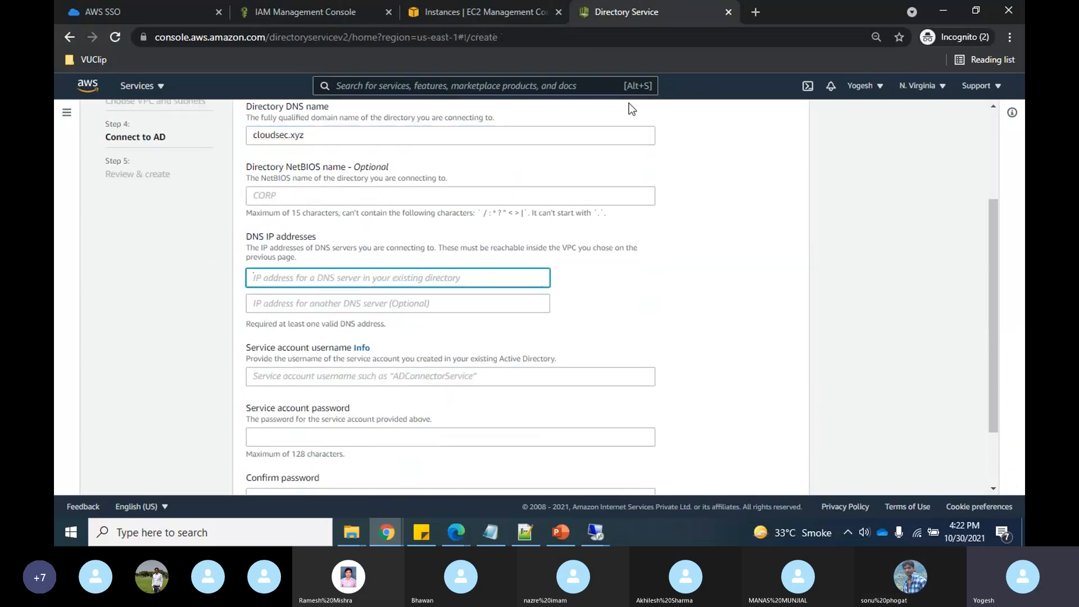
left_click(454, 2)
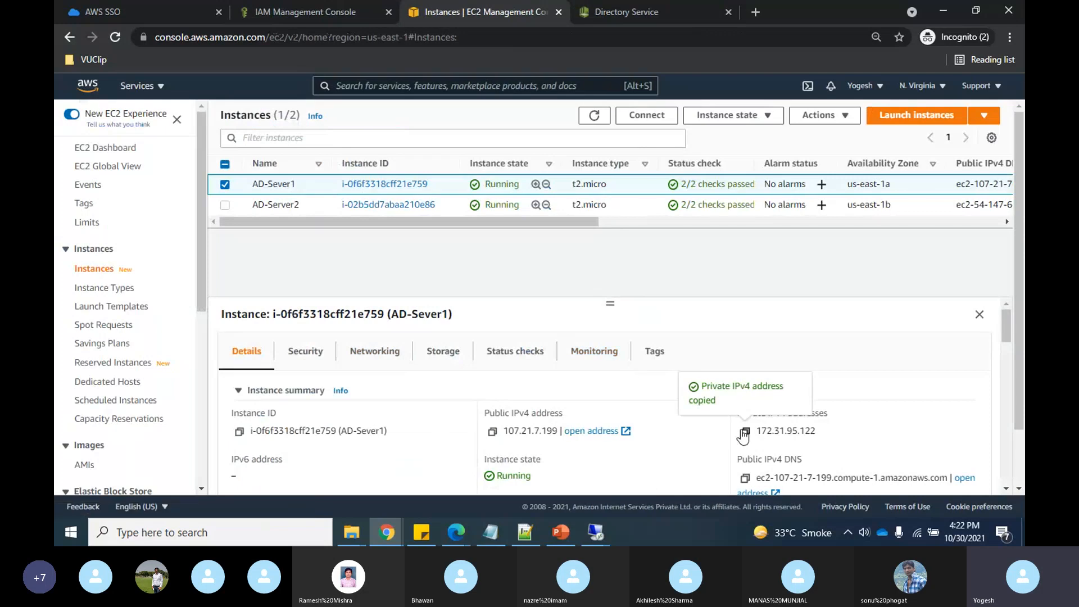
left_click(625, 11)
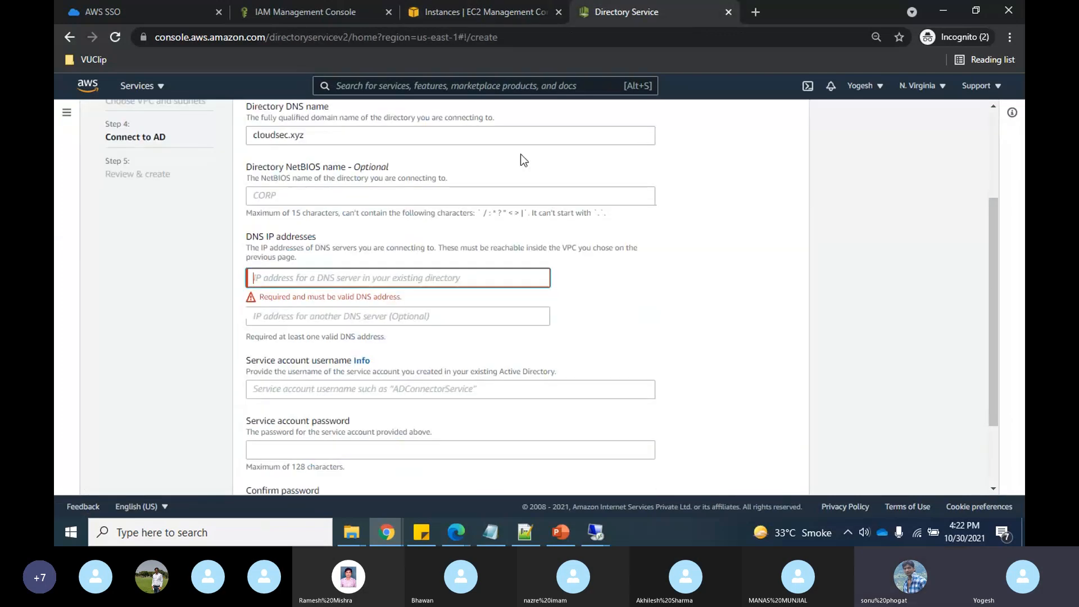
left_click(337, 286)
type("172.31.95.122")
scroll(337, 287, "down", 2)
- Set service account Administrator with its password and confirmation, then continue to review
left_click(349, 288)
type("A")
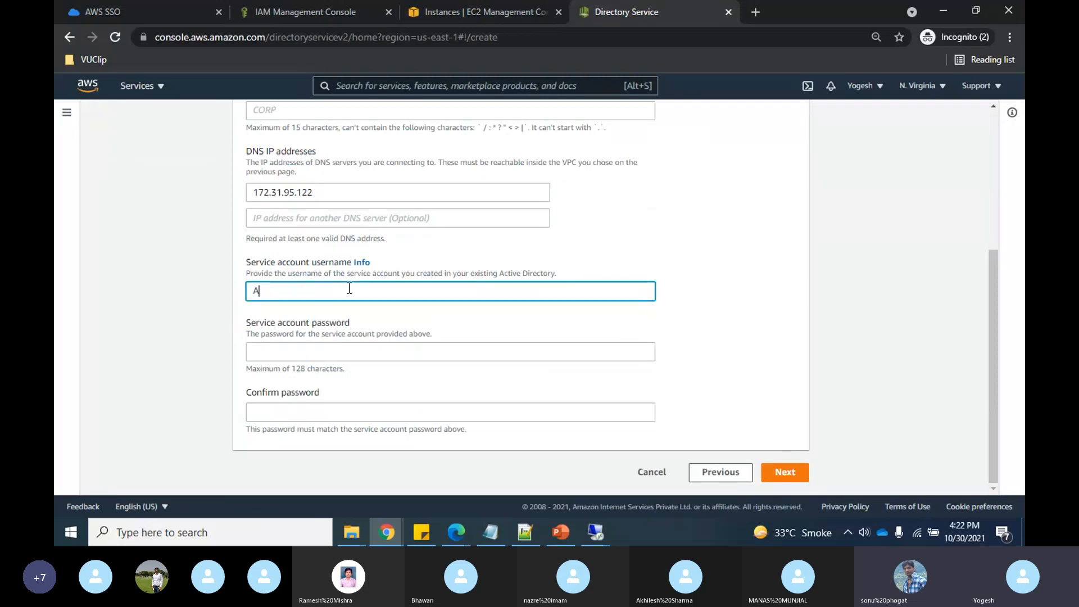
type("dministrator")
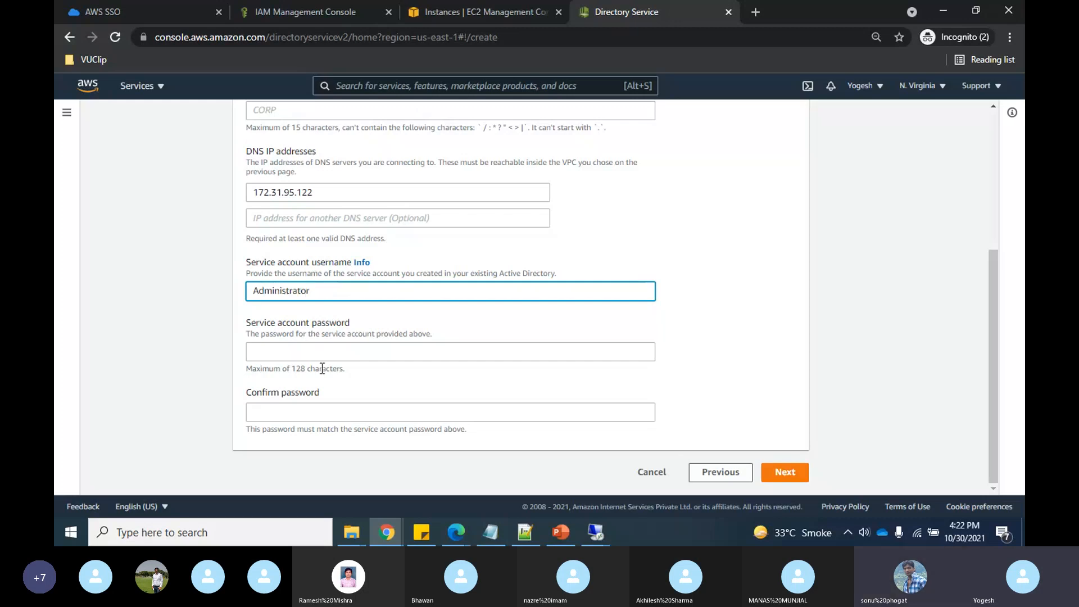
left_click(303, 353)
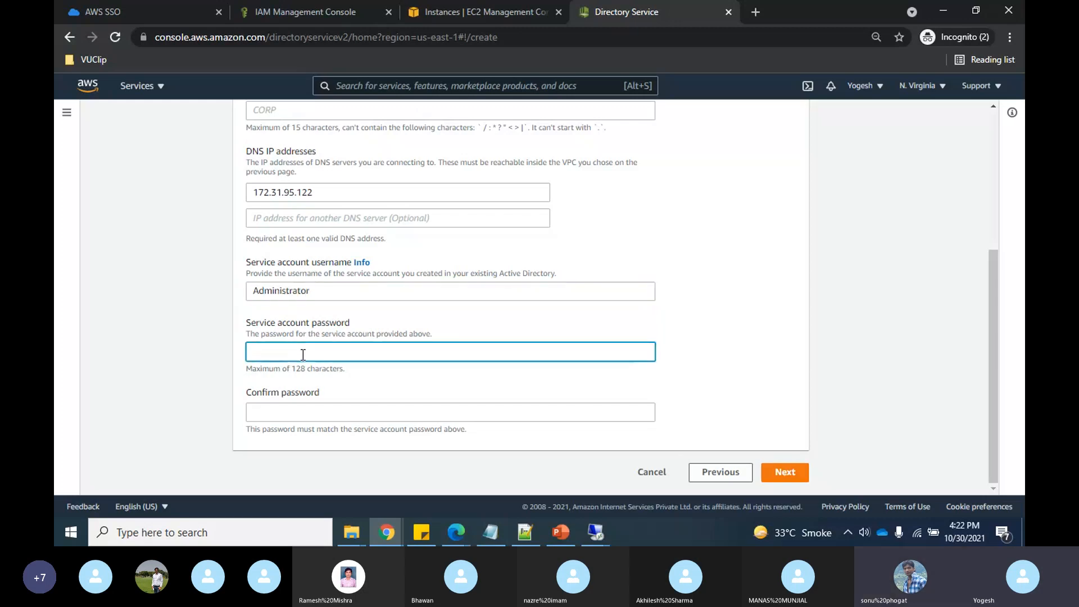
type("••••")
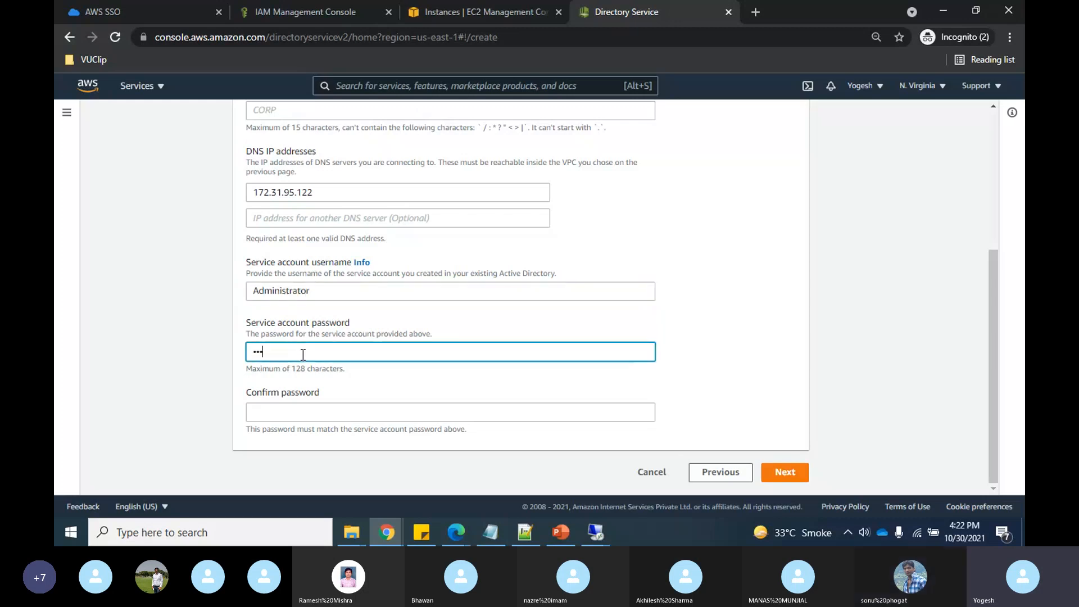
type("•••")
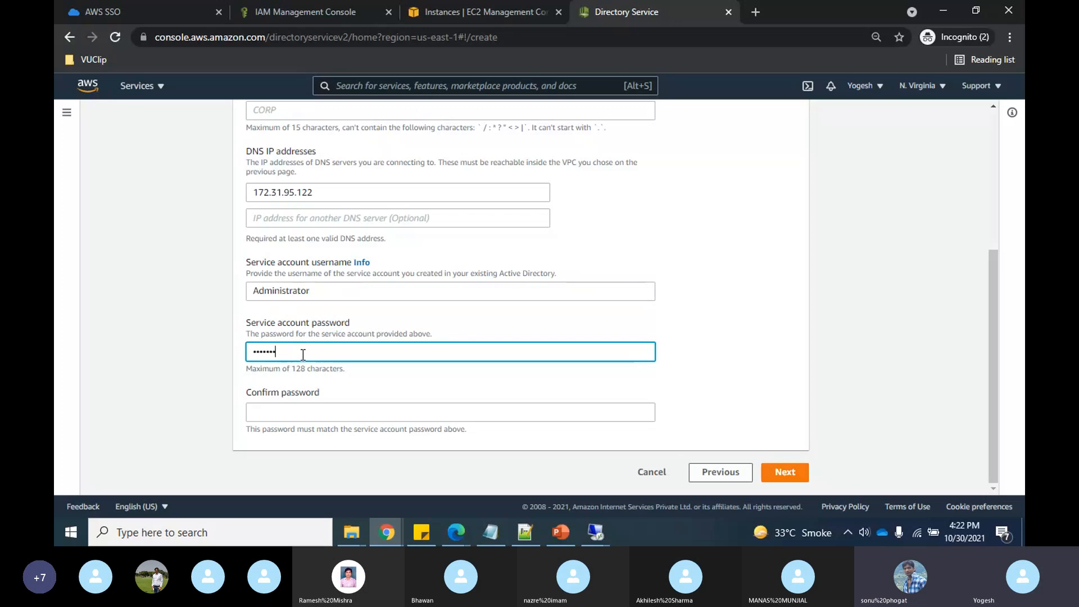
type("•••")
left_click(327, 413)
type("••••••••••")
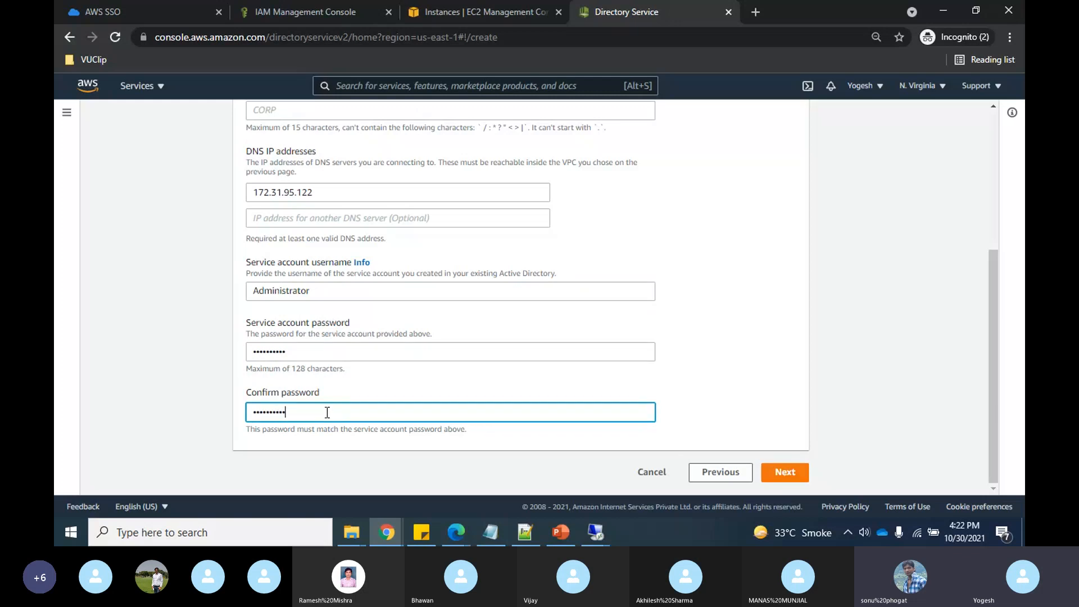
left_click(785, 475)
- Create the Small AD Connector for cloudsec.xyz from the review page
scroll(687, 366, "down", 3)
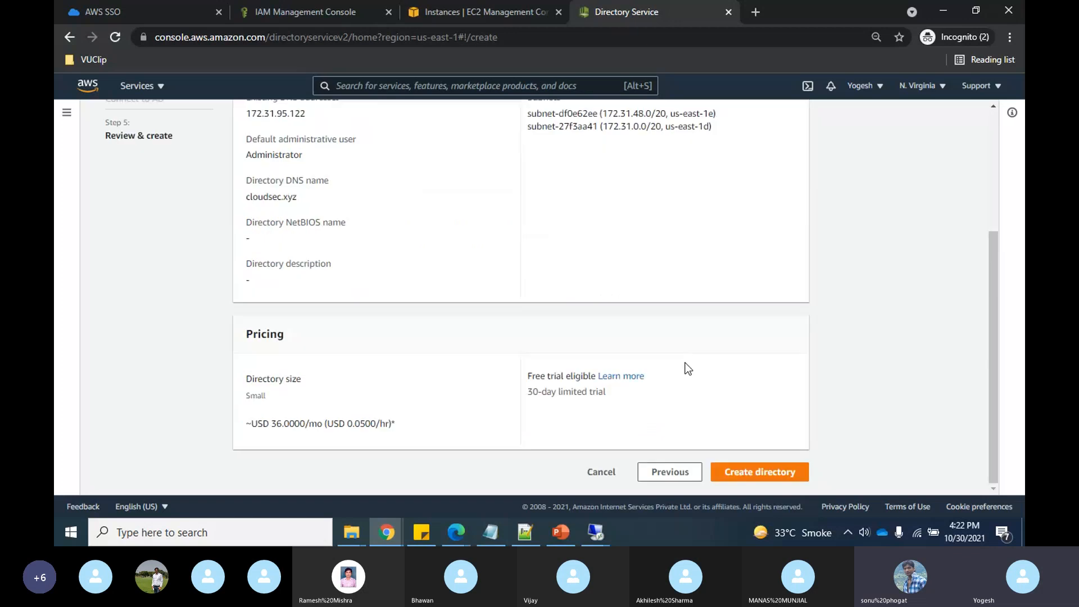
left_click(749, 474)
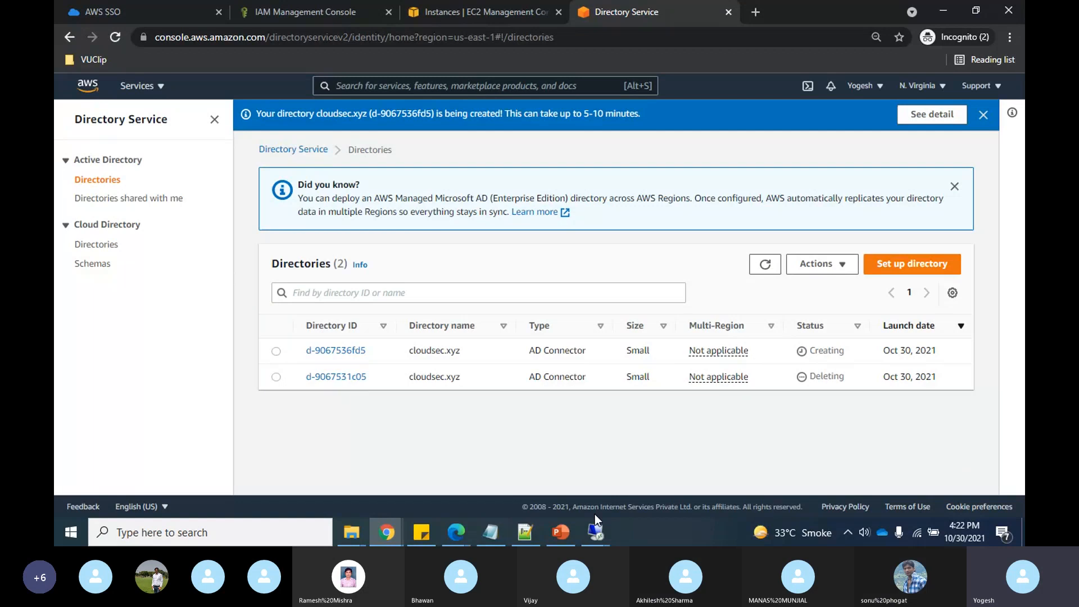
mouse_move(596, 532)
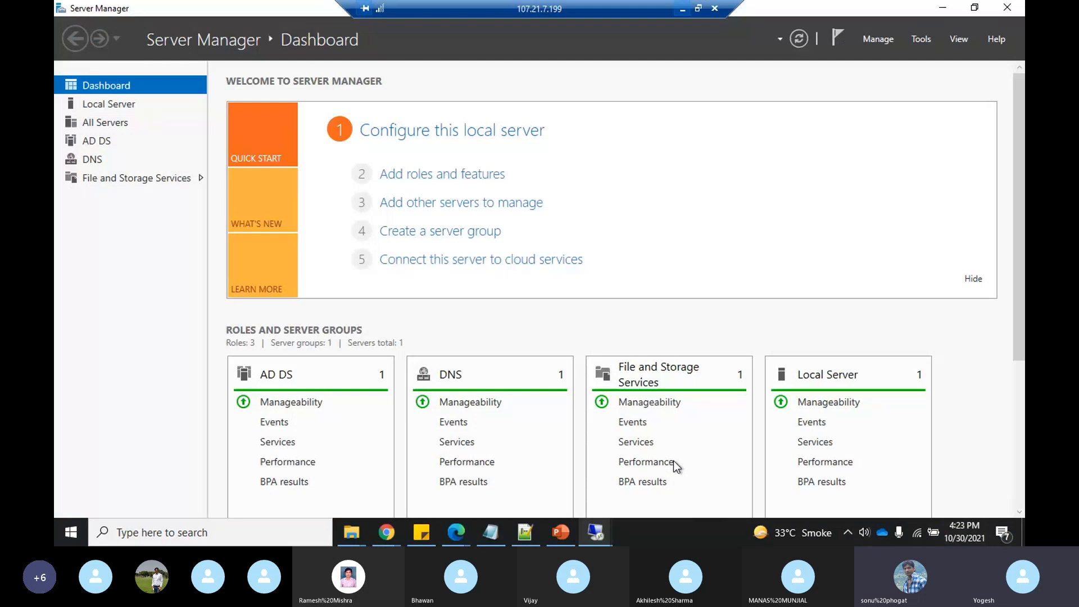
- On the domain controller's remote session, open Network Connections (ncpa.cpl)
left_click(673, 461)
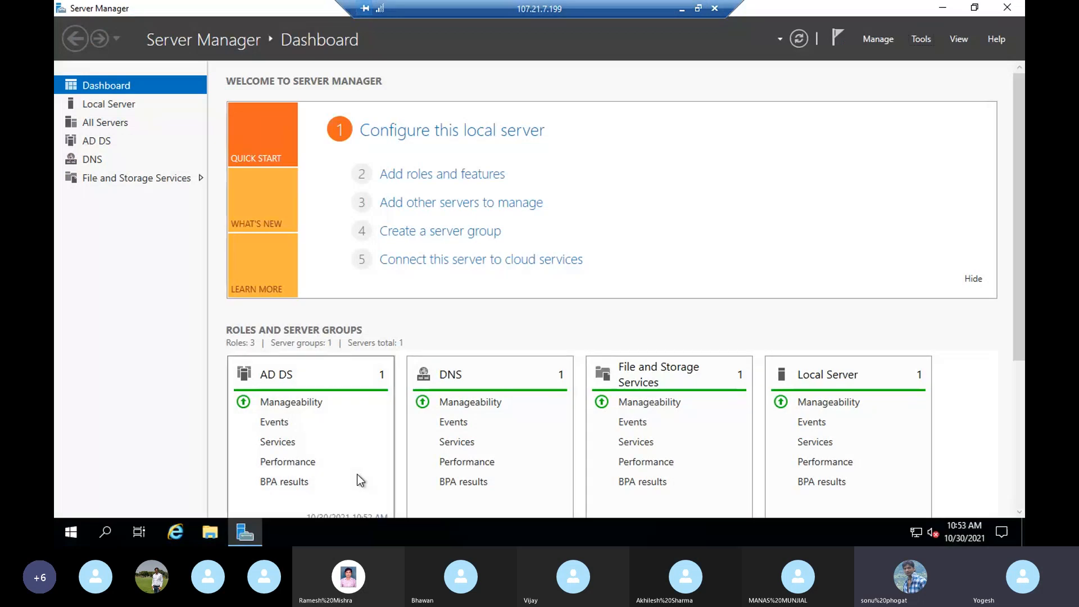
key("super+r")
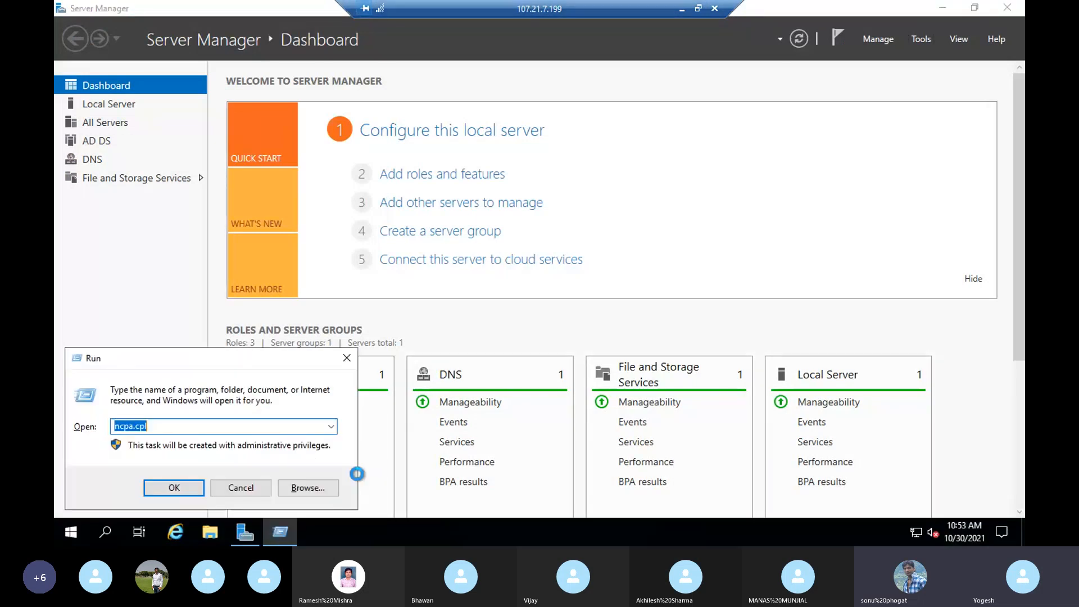
left_click(167, 491)
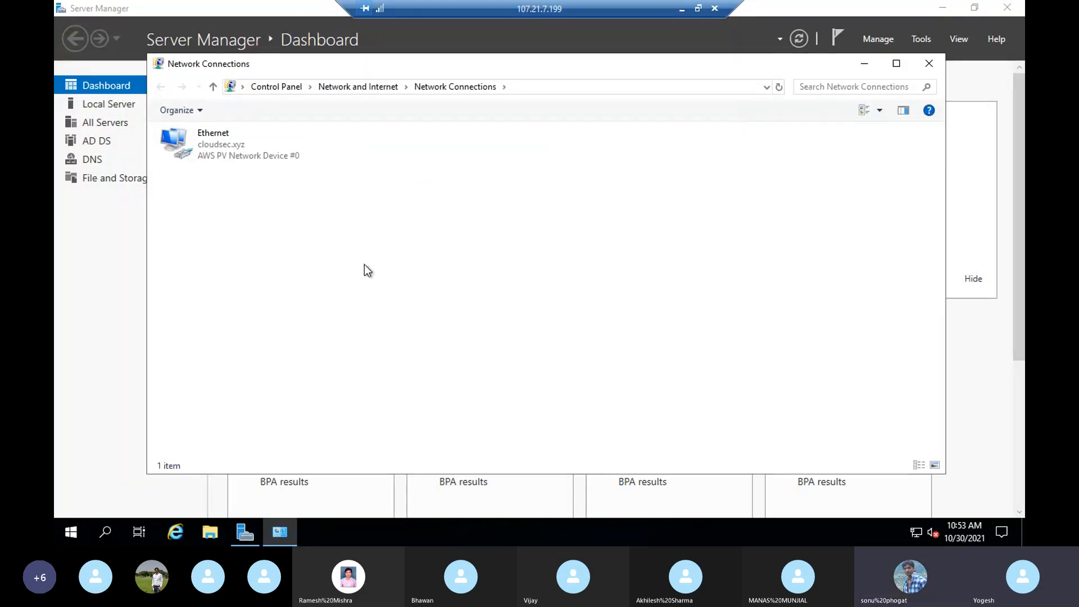
- Run nslookup in a command prompt, then close it and return to Server Manager
key("super+r")
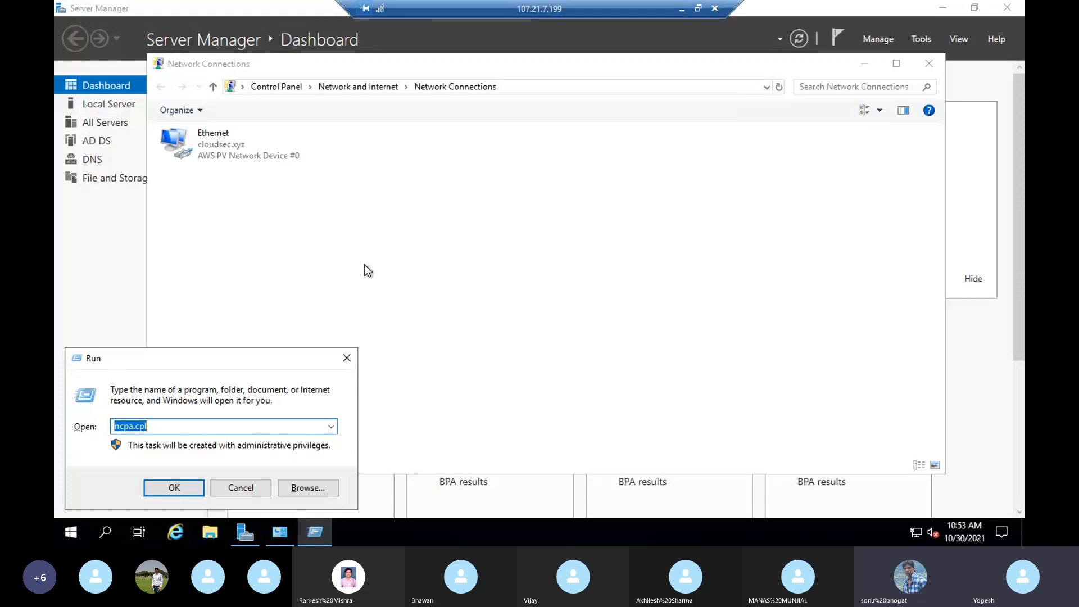
type("cmd")
key("Return")
type("nslookup")
key("Return")
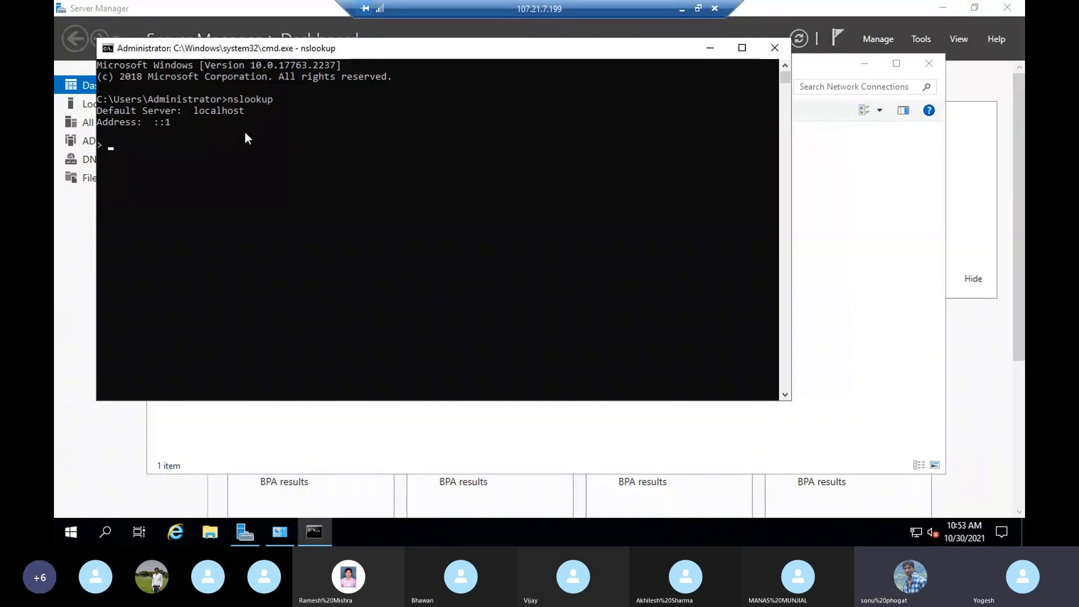
left_click(771, 50)
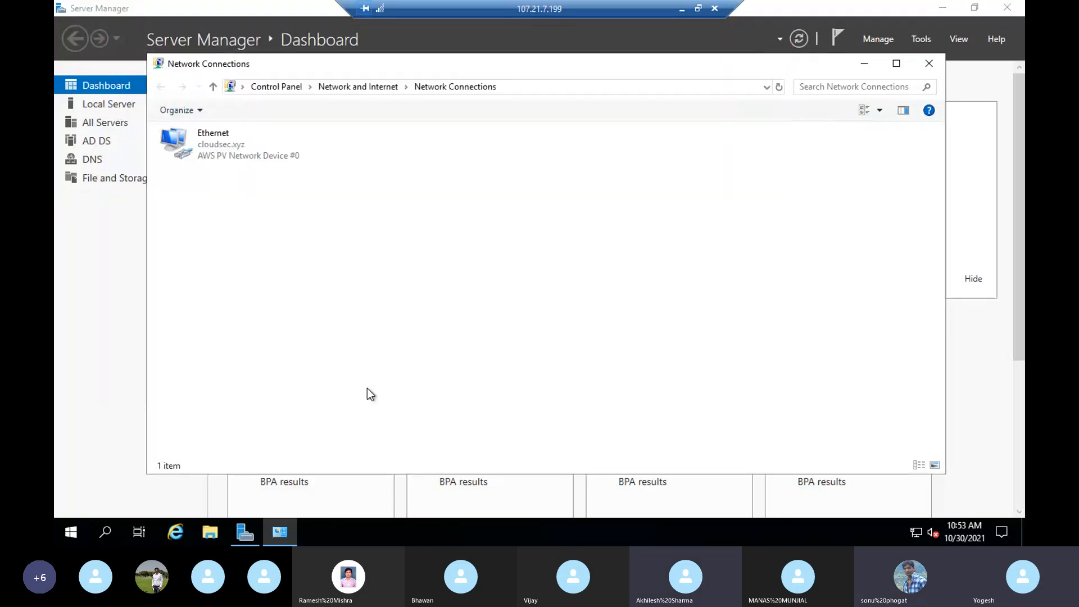
left_click(111, 349)
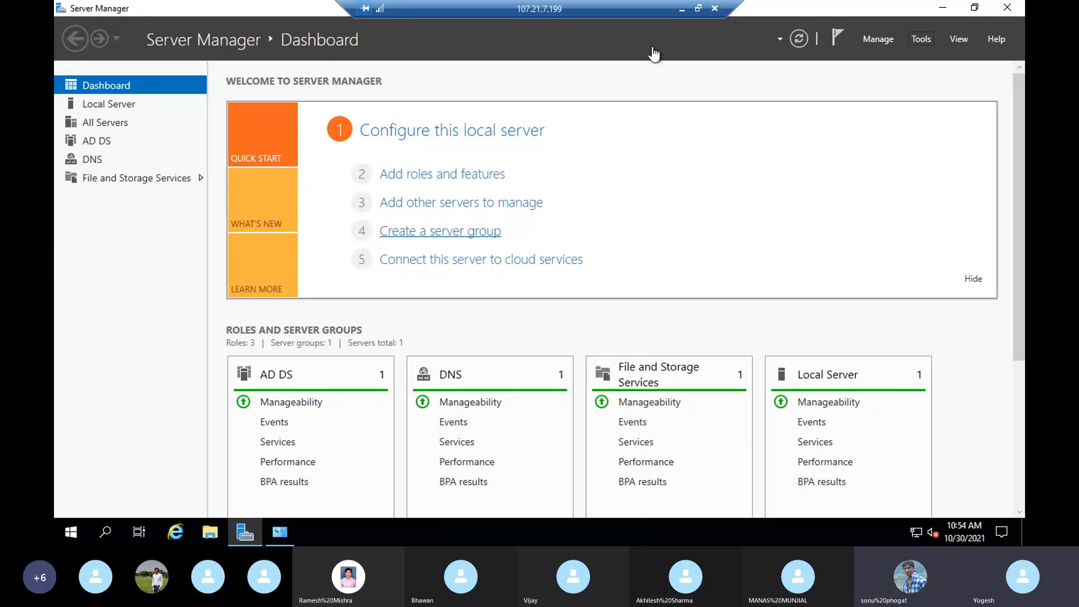
- Refresh the Directories list, still showing the connector Creating, then show the PowerPoint diagram
left_click(680, 9)
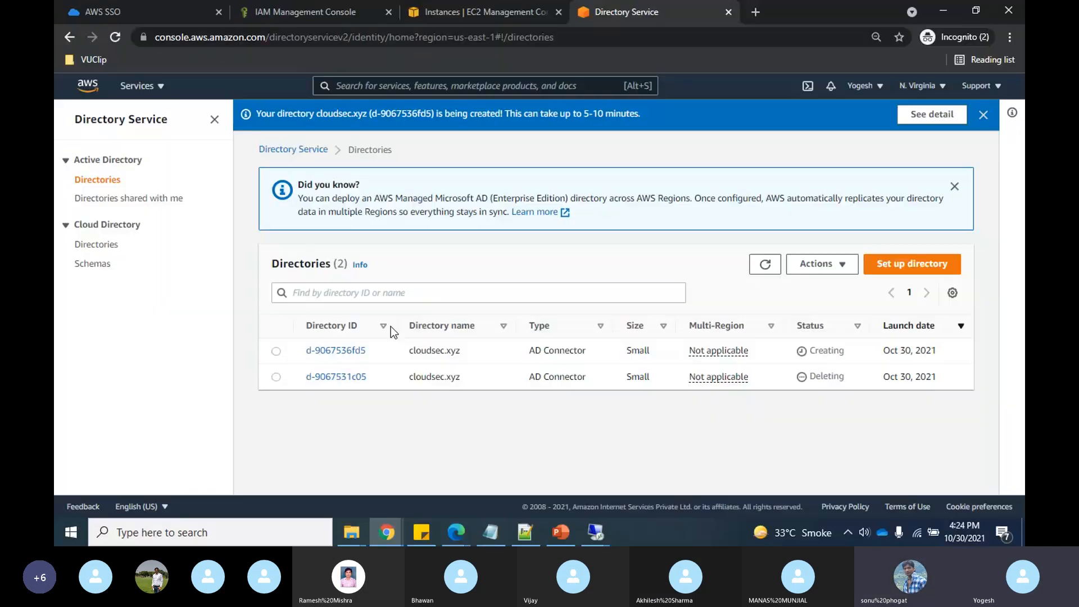
left_click(765, 265)
left_click(562, 531)
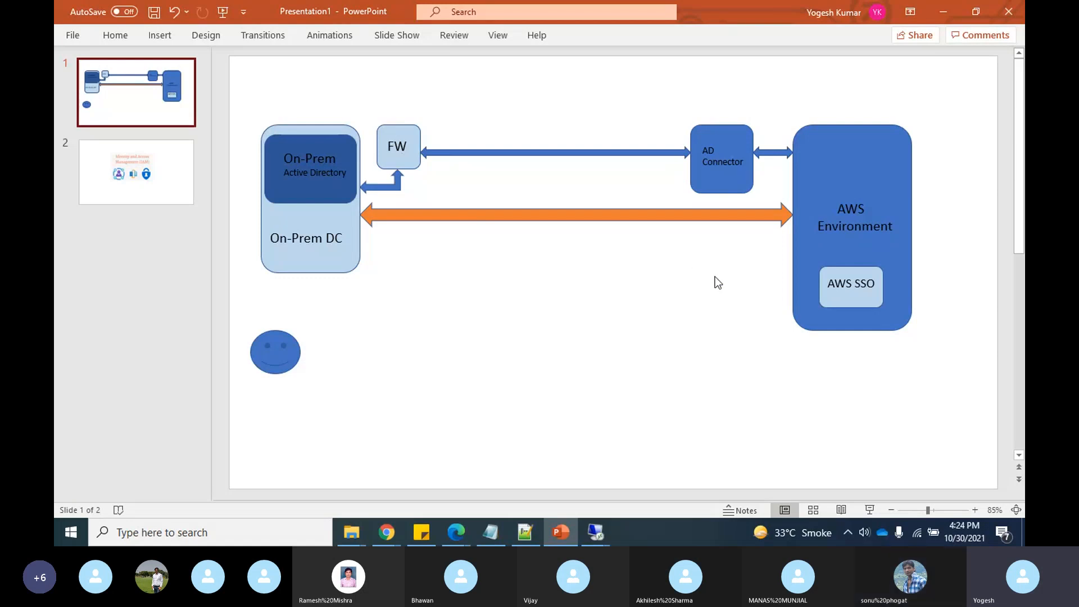
- Switch from PowerPoint back to the Directory Service list in Chrome
key("alt+Tab")
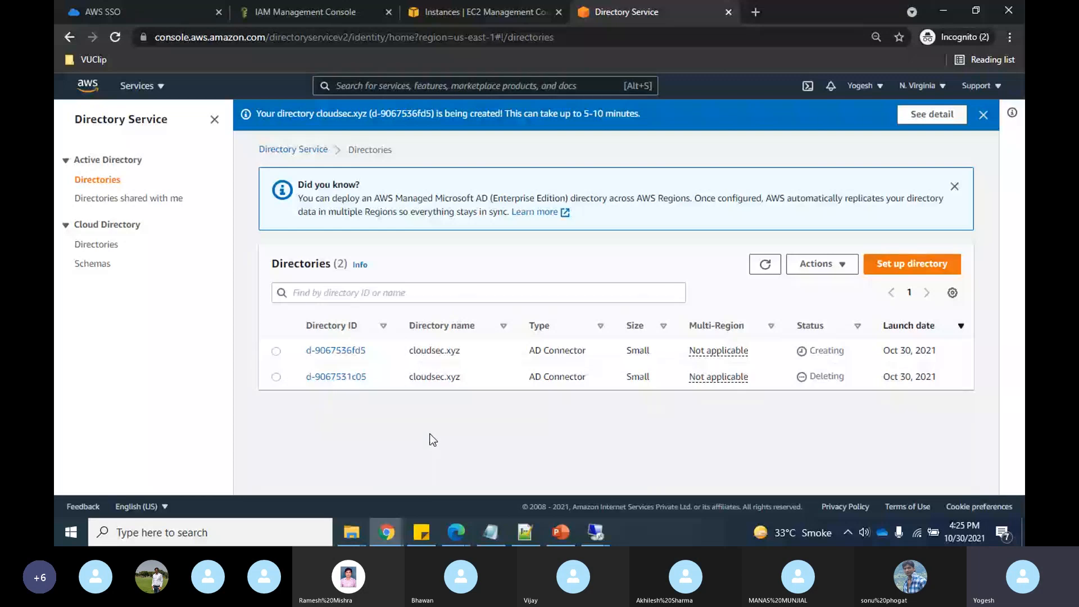
- Refresh the Directories list twice, d-9067536fd5 still Creating, then show the PowerPoint diagram
left_click(765, 266)
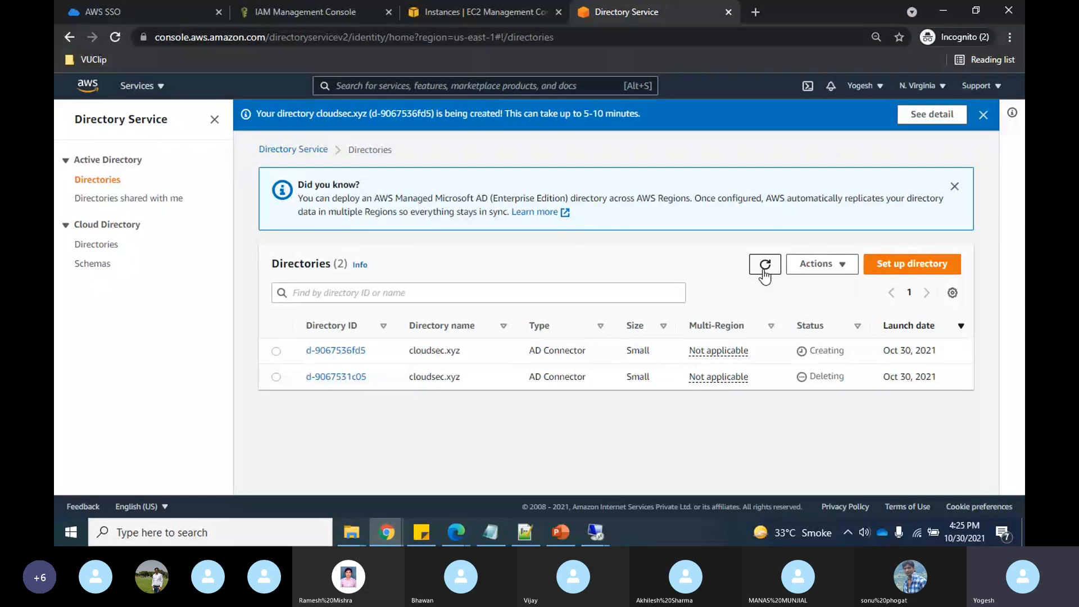
left_click(765, 267)
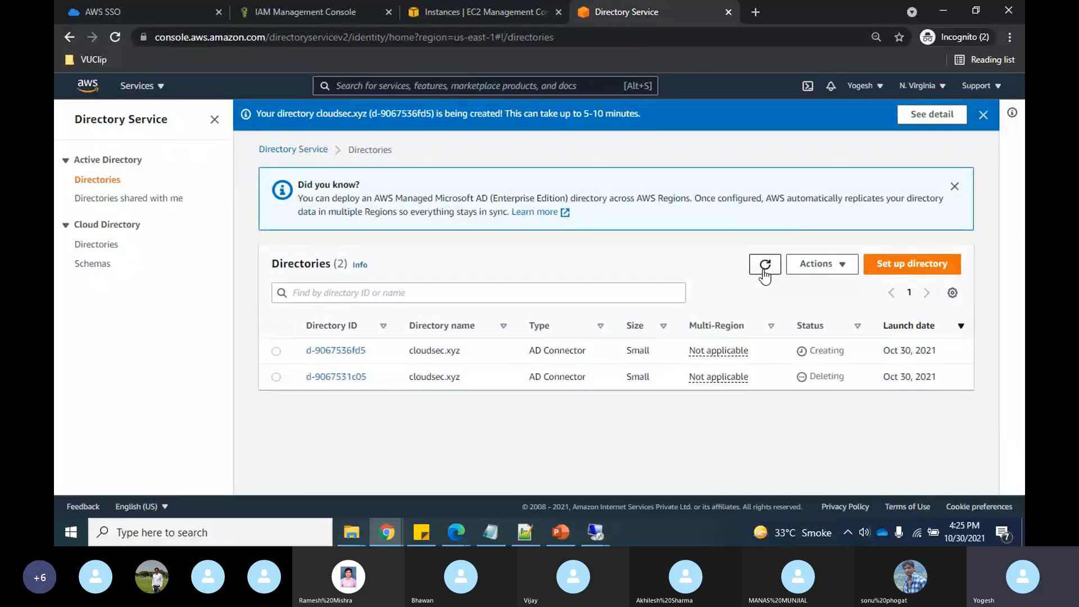
left_click(561, 531)
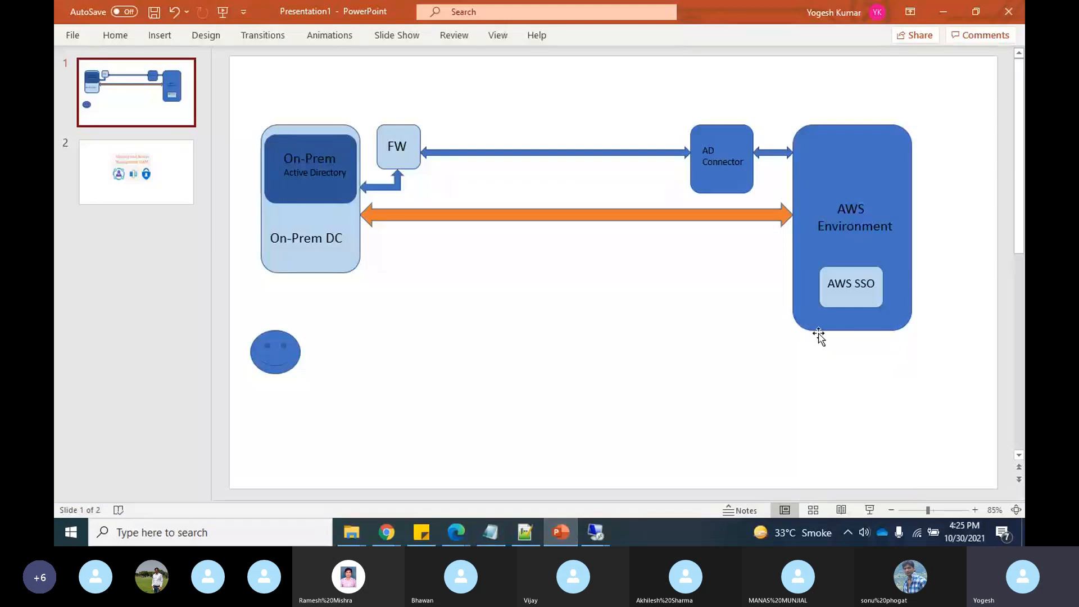
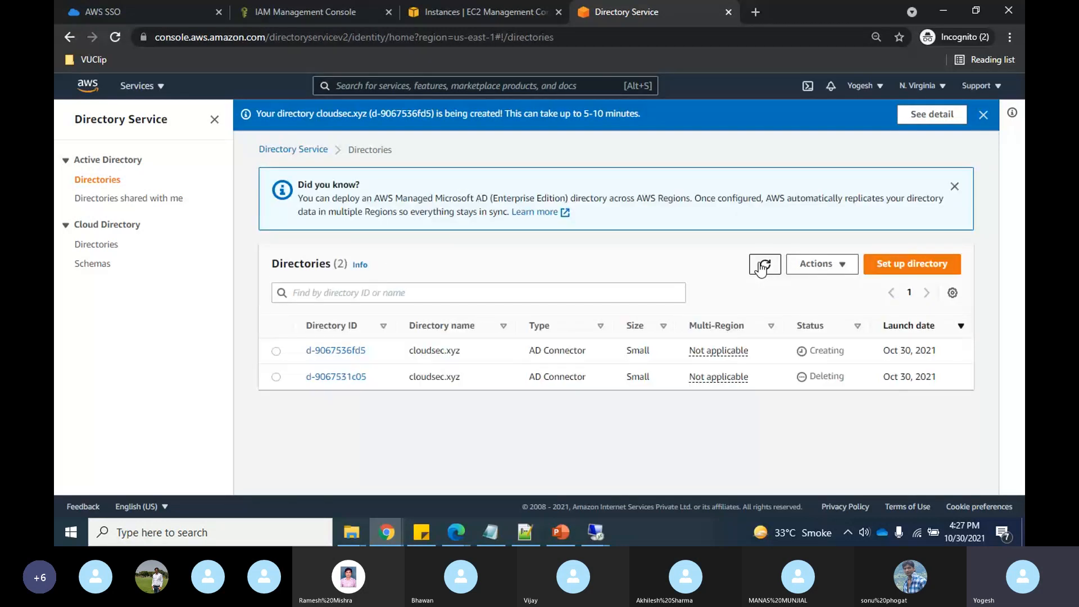
- Refresh the Directories list between glances at the architecture diagram to check the new cloudsec.xyz AD Connector
key("alt+Tab")
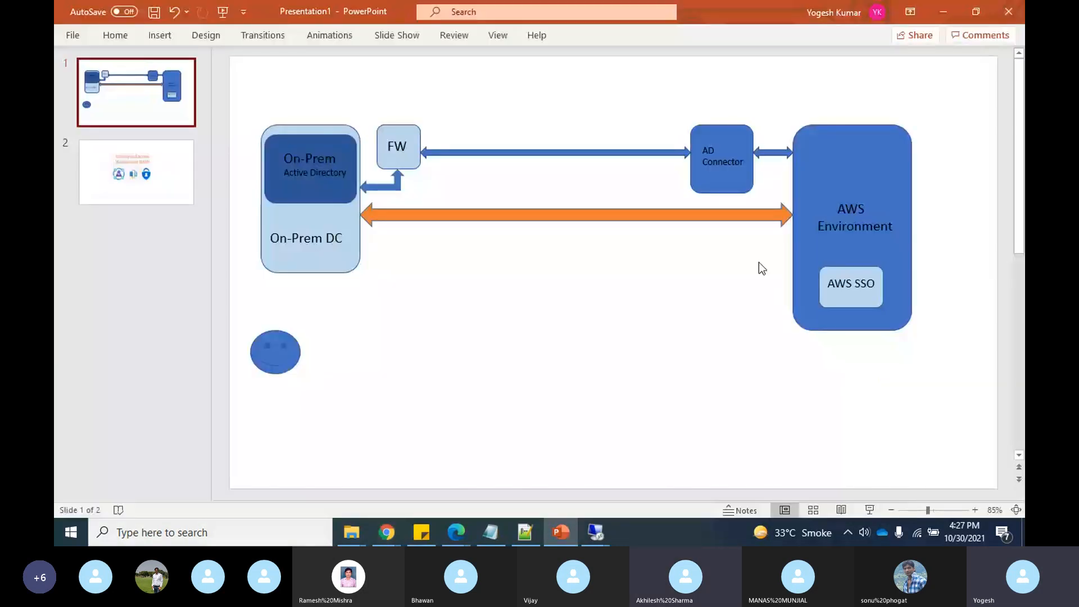
key("alt+Tab")
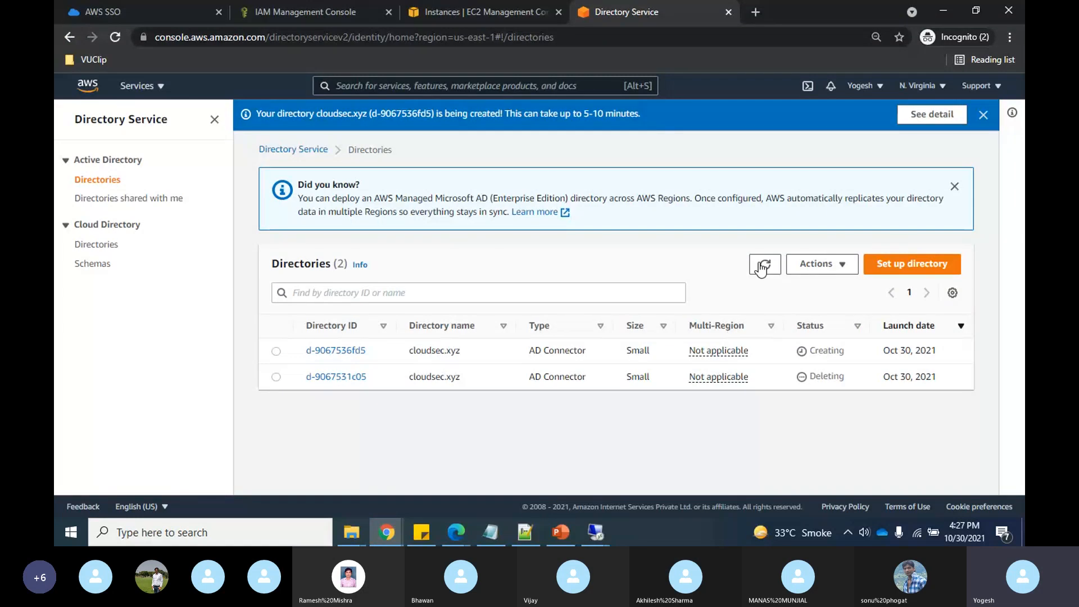
left_click(763, 265)
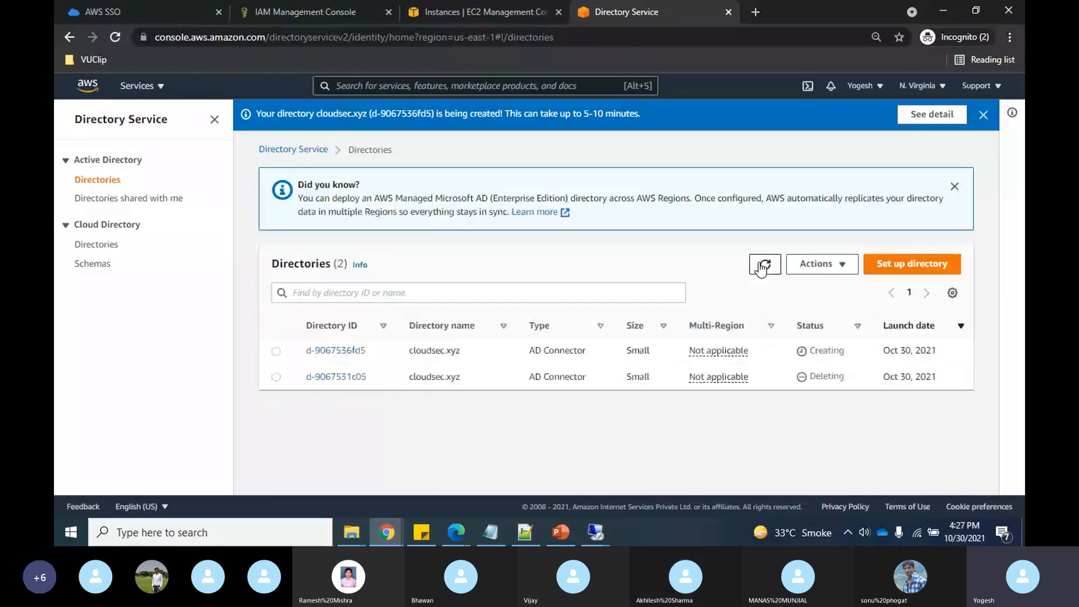
key("alt+Tab")
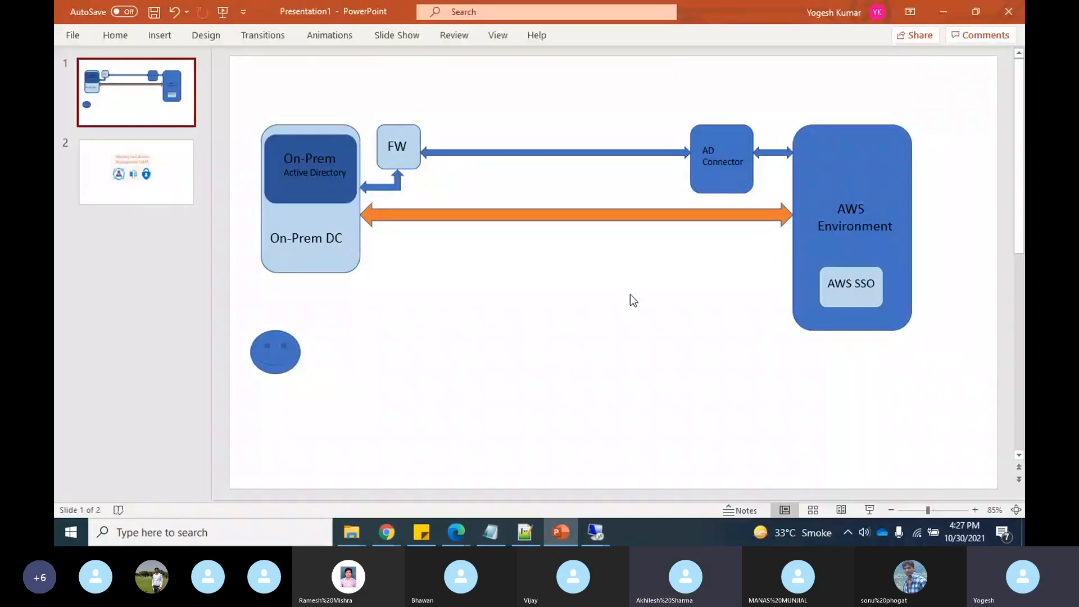
key("alt+Tab")
key("alt+Tab")
key("alt+Tab")
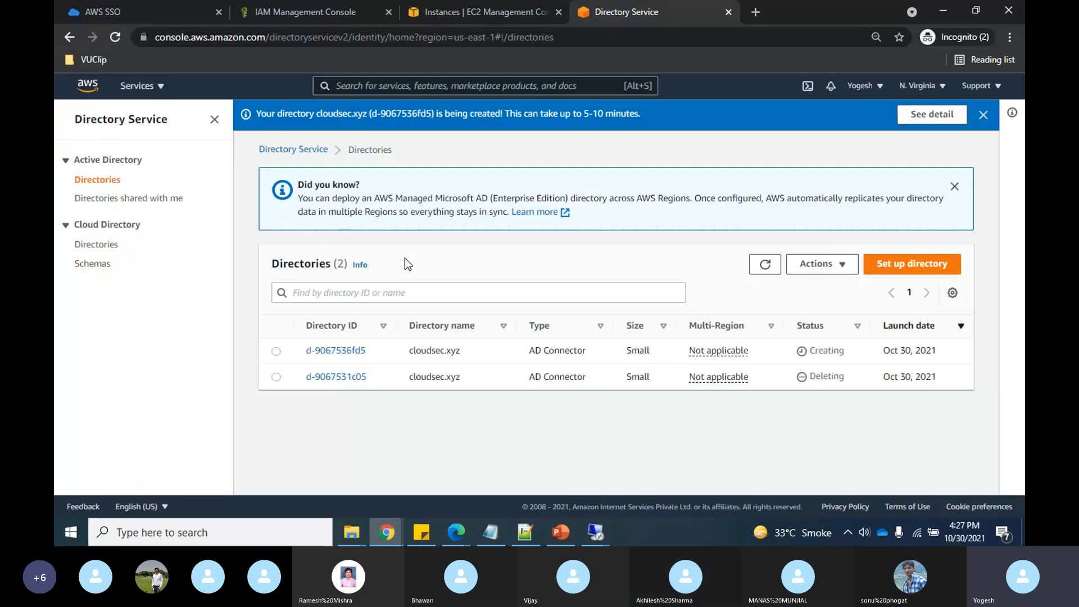
- Open directory d-9067536fd5 and review its Application management tab down to Delegate console access
left_click(766, 266)
left_click(334, 355)
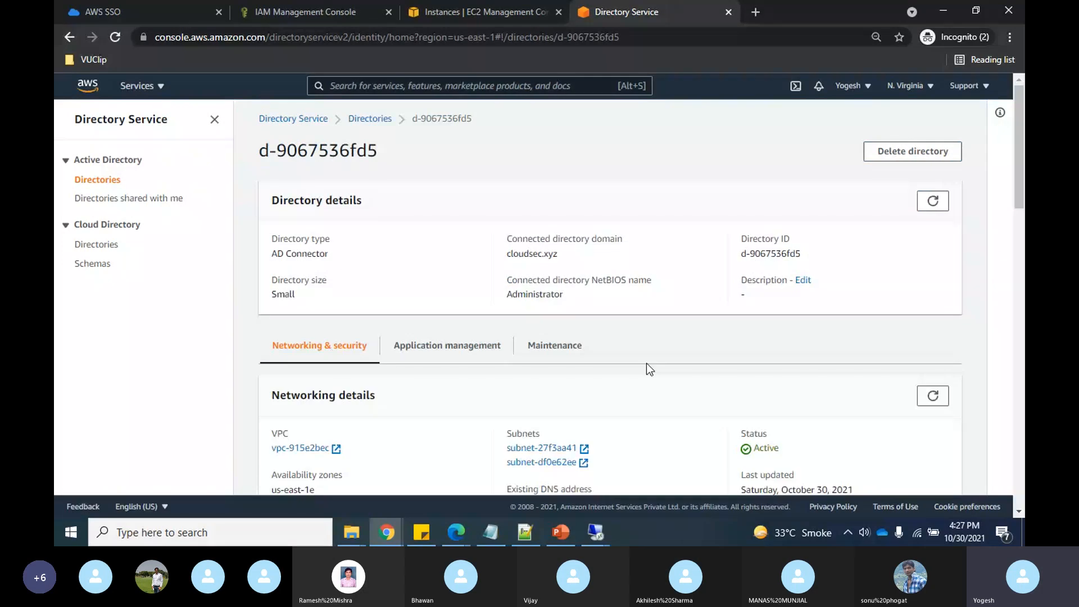
scroll(646, 363, "down", 2)
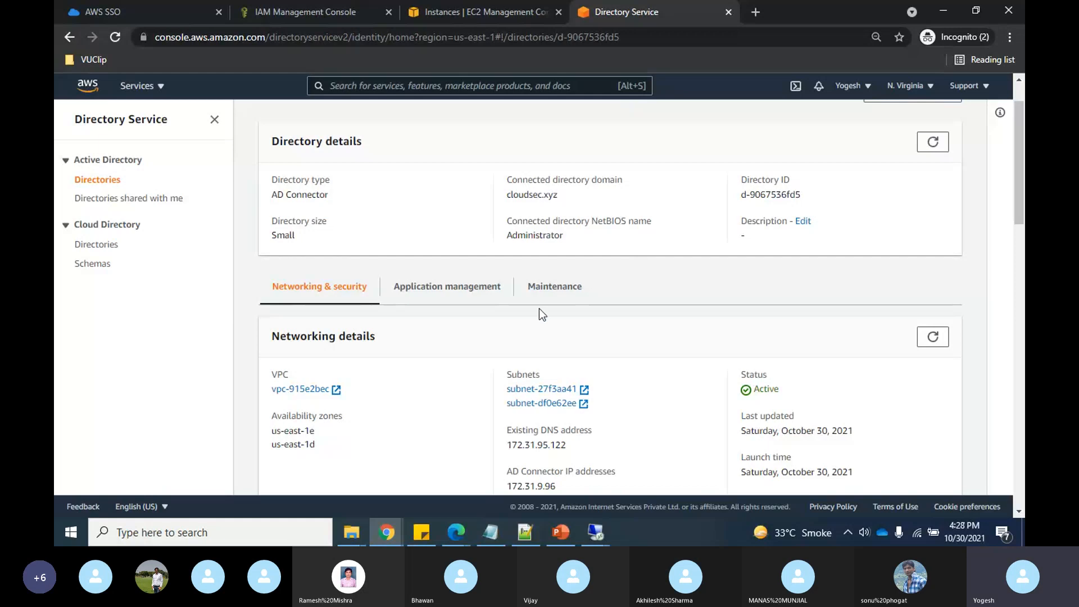
left_click(457, 288)
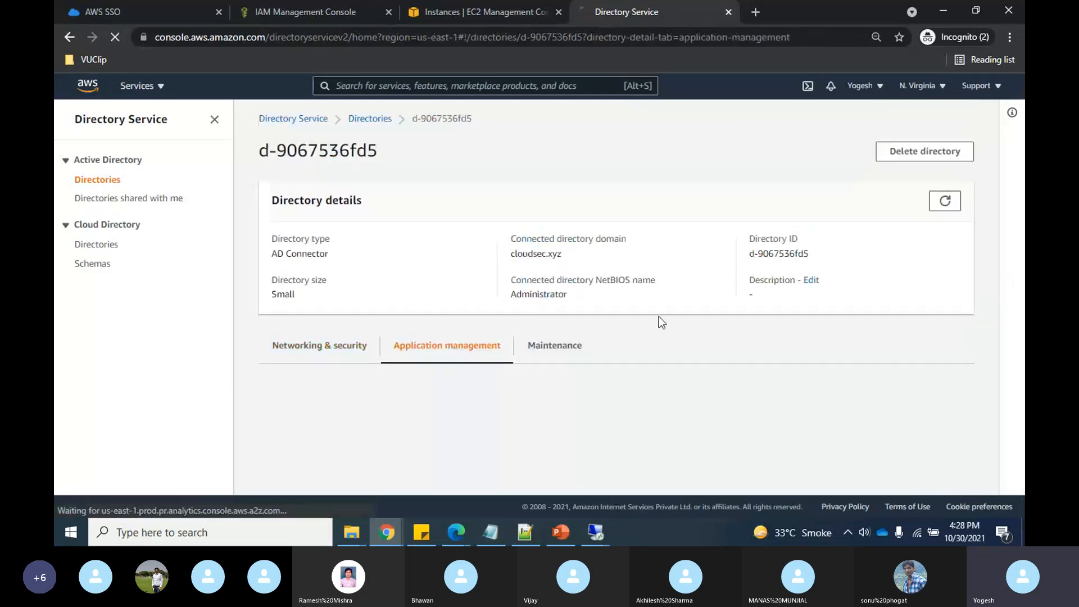
scroll(658, 316, "down", 3)
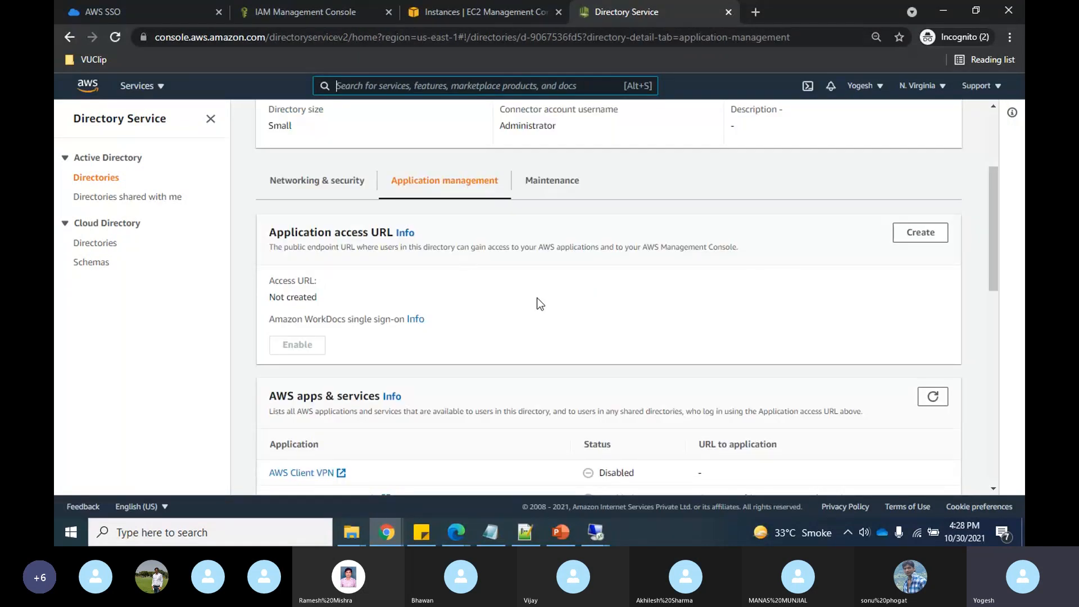
scroll(439, 281, "down", 10)
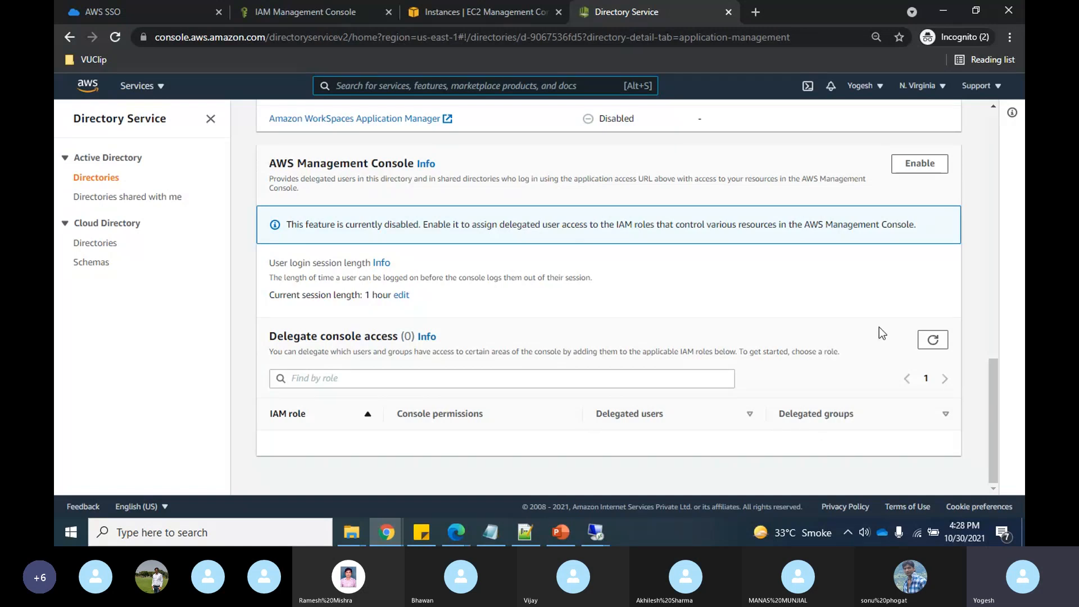
left_click(931, 341)
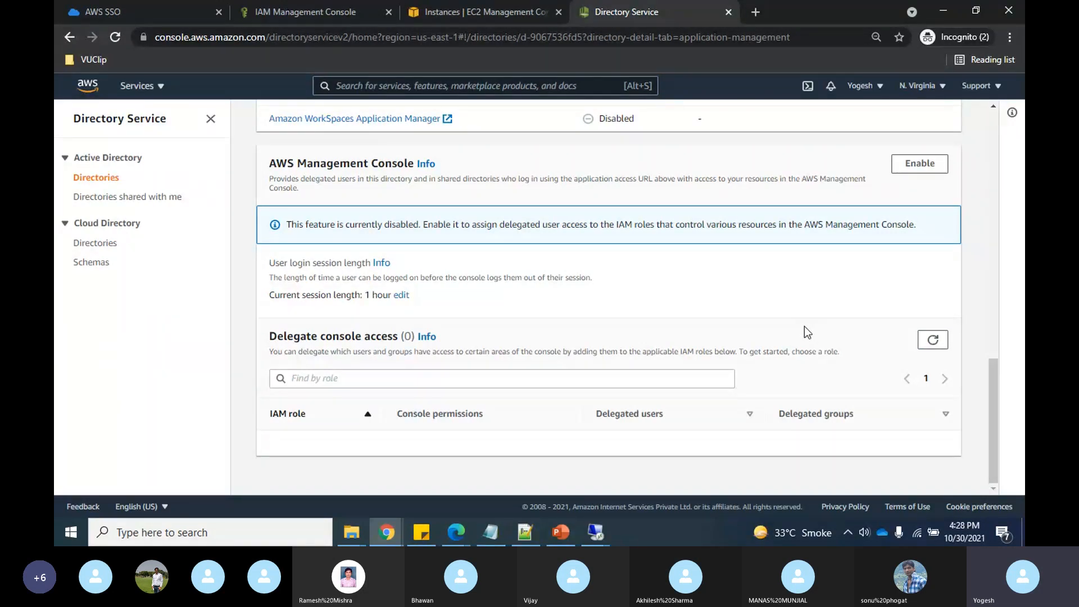
- In IAM Roles, start a new role with Directory Service as the trusted service
left_click(297, 7)
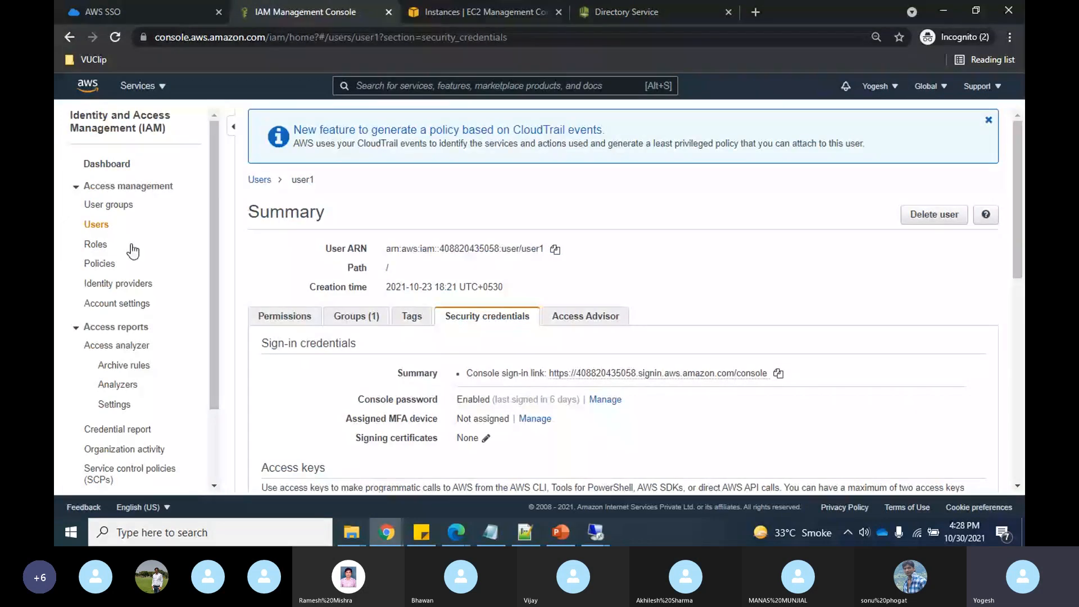
left_click(96, 245)
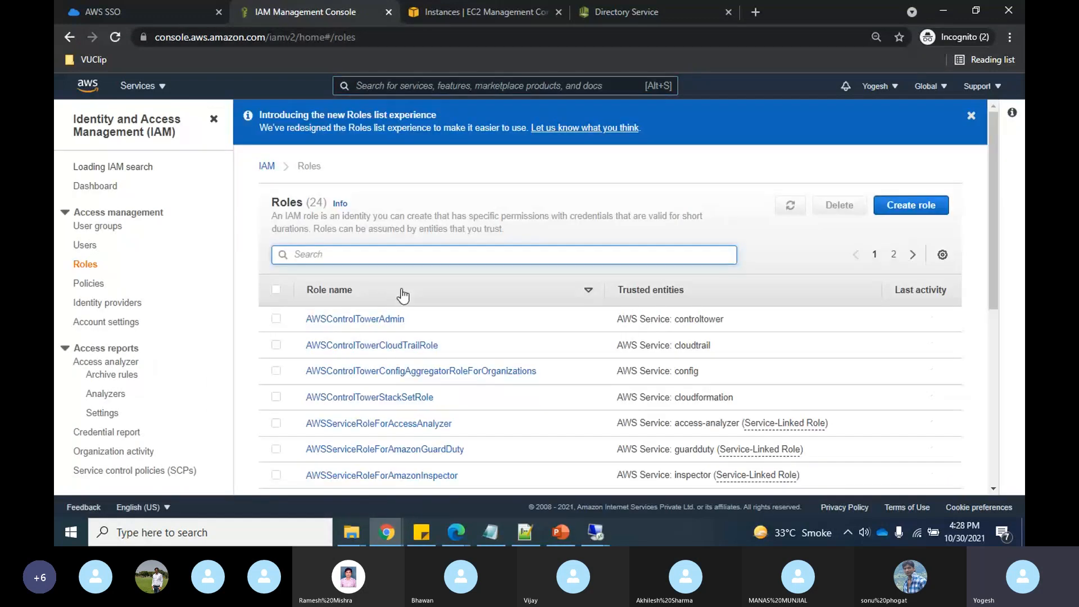
left_click(909, 213)
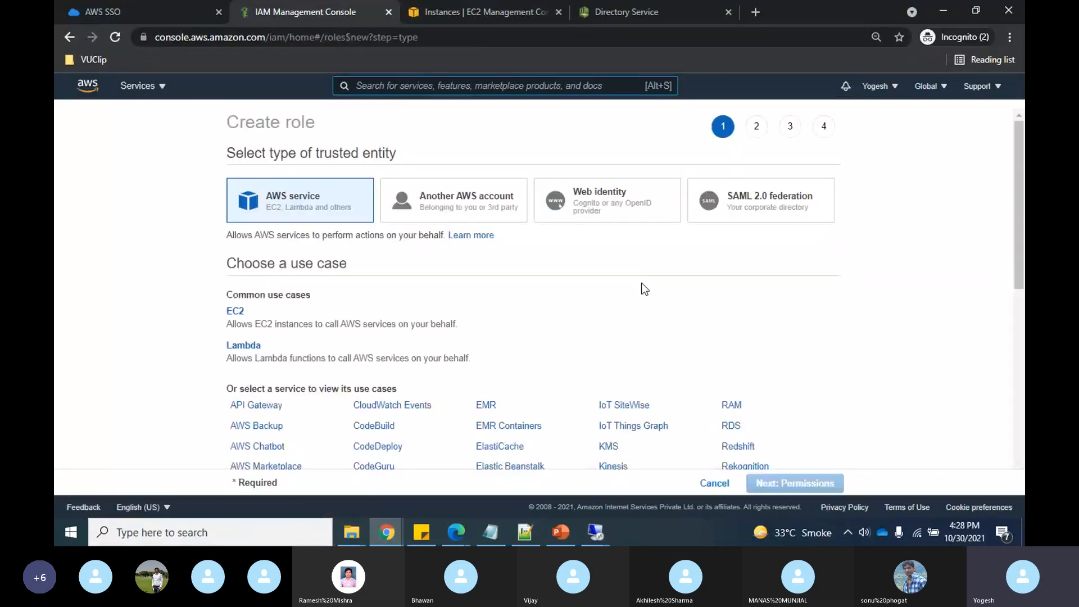
scroll(434, 357, "down", 4)
scroll(434, 358, "down", 3)
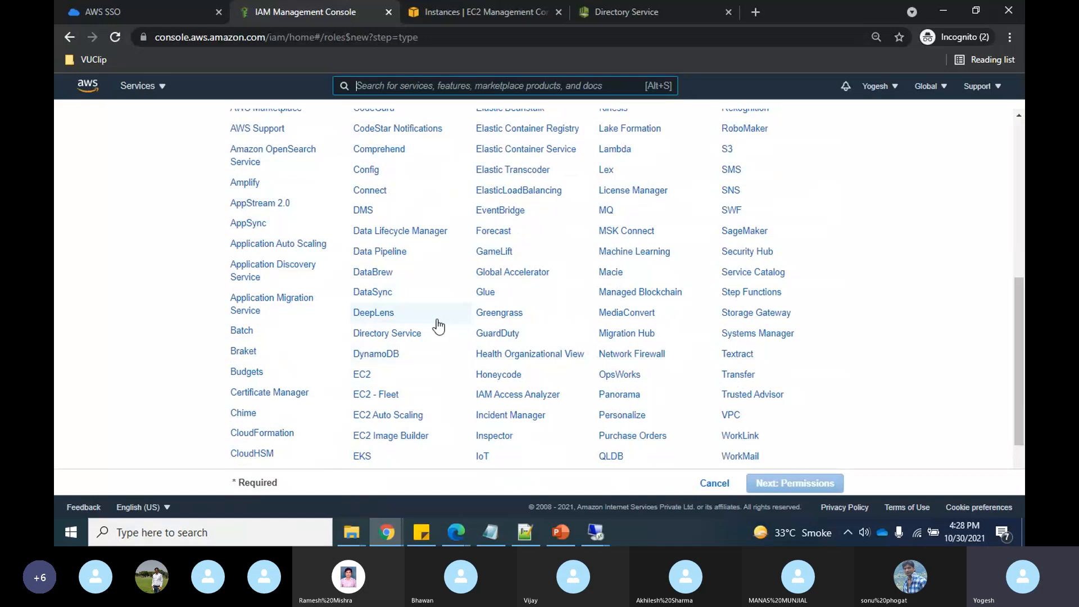
left_click(382, 336)
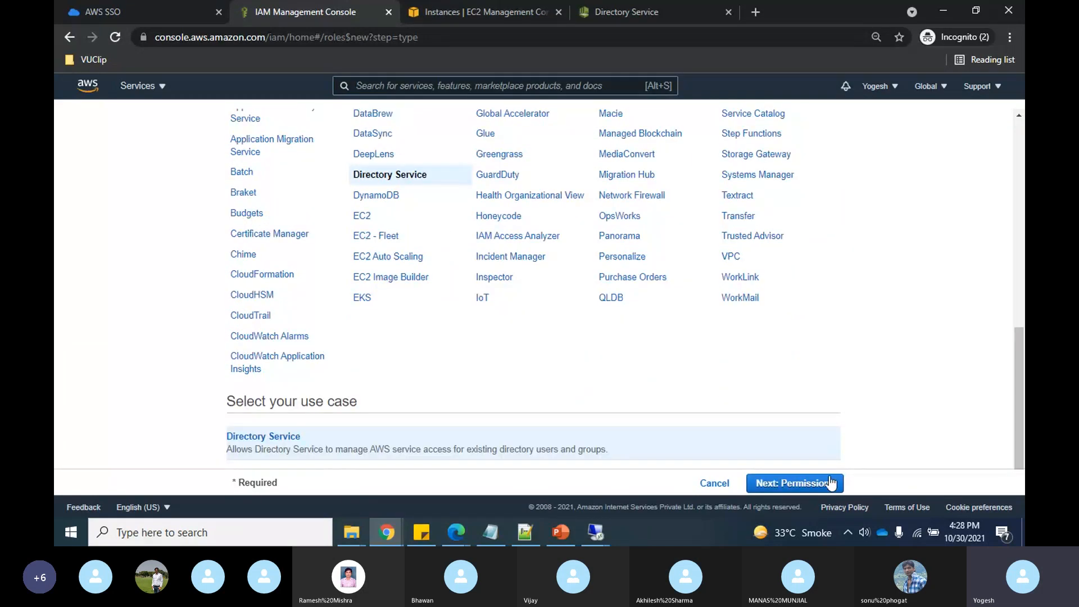
left_click(830, 482)
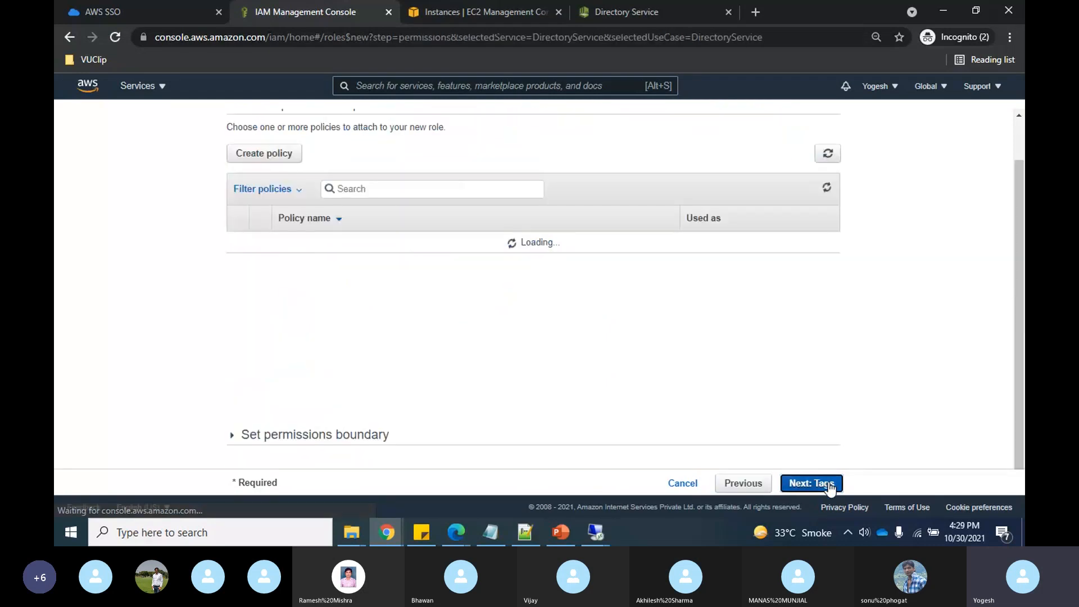
- Attach ViewOnlyAccess, skip tags, and create the role named onprem-role
left_click(472, 189)
type("vier")
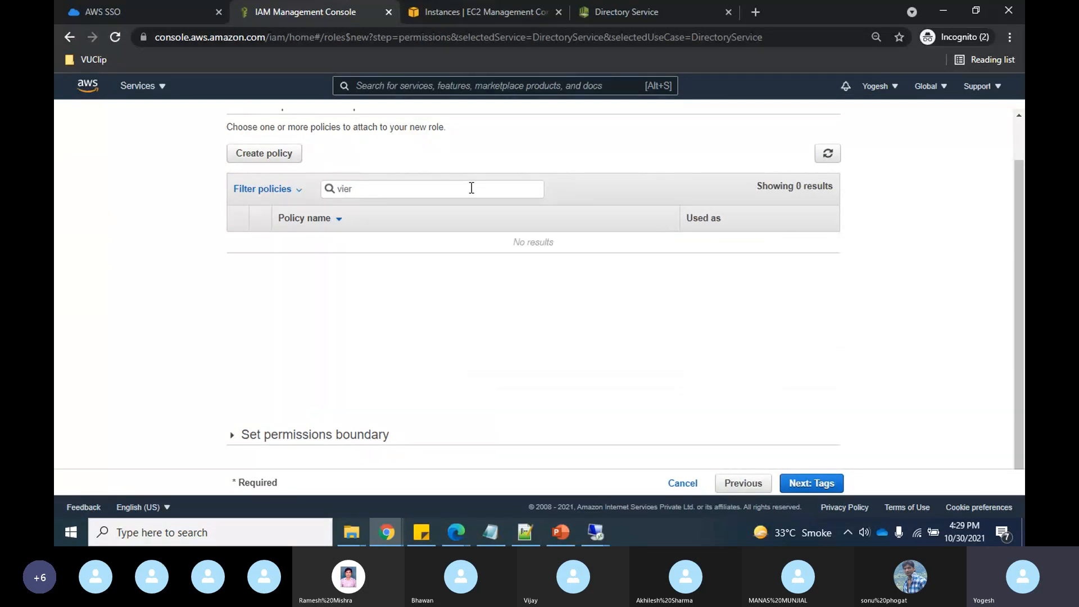
key("BackSpace")
type("w")
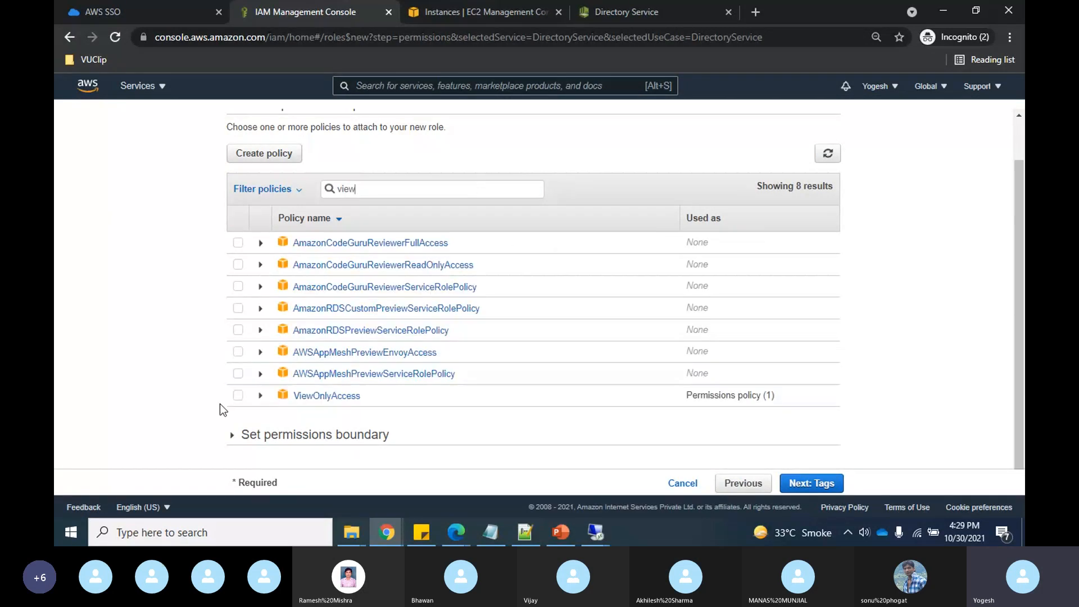
left_click(233, 397)
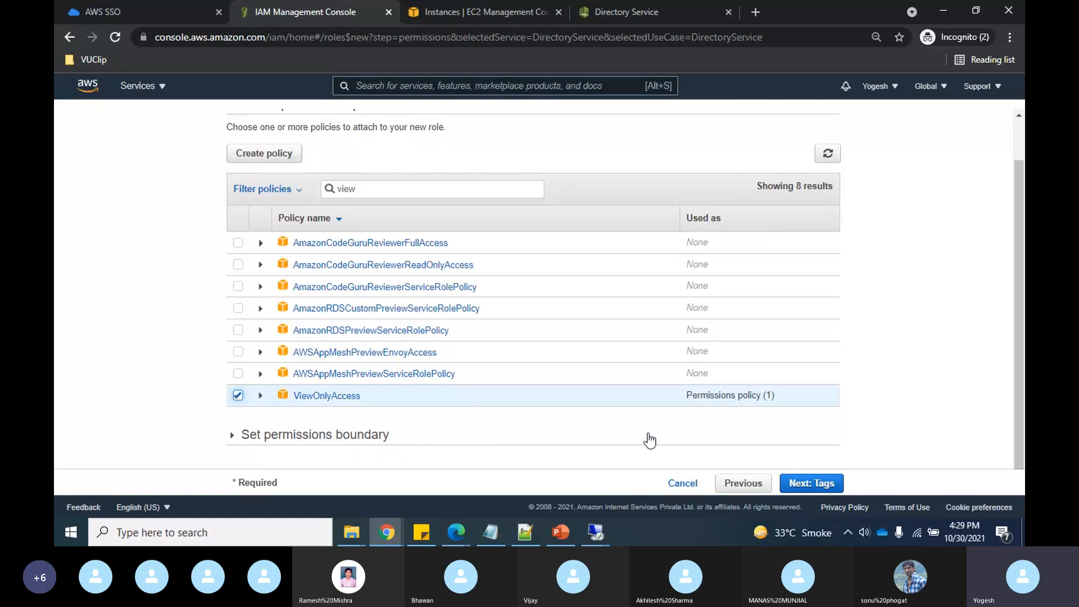
left_click(826, 483)
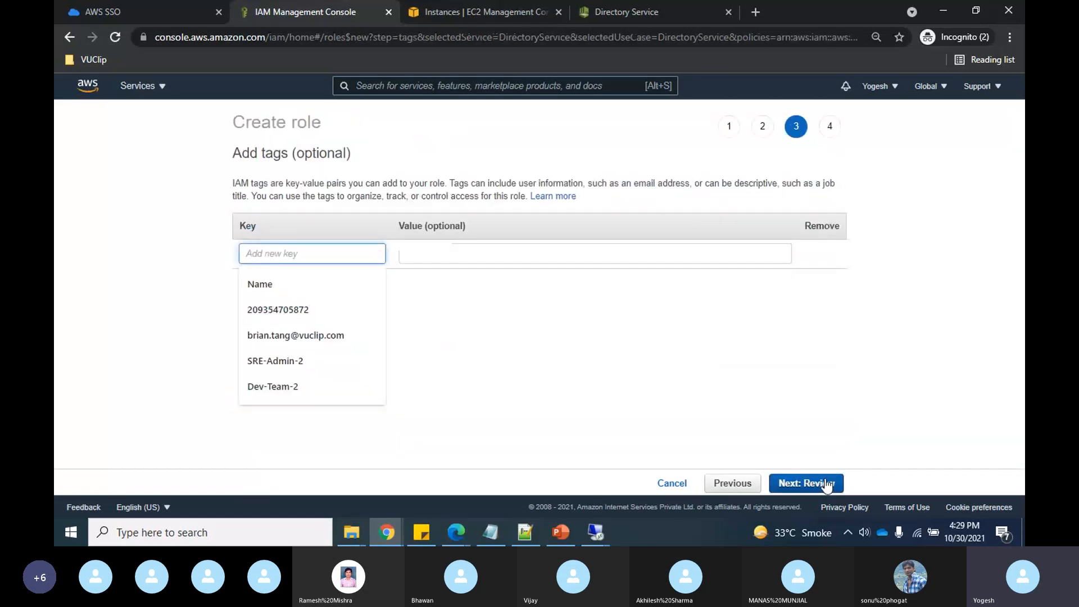
left_click(826, 485)
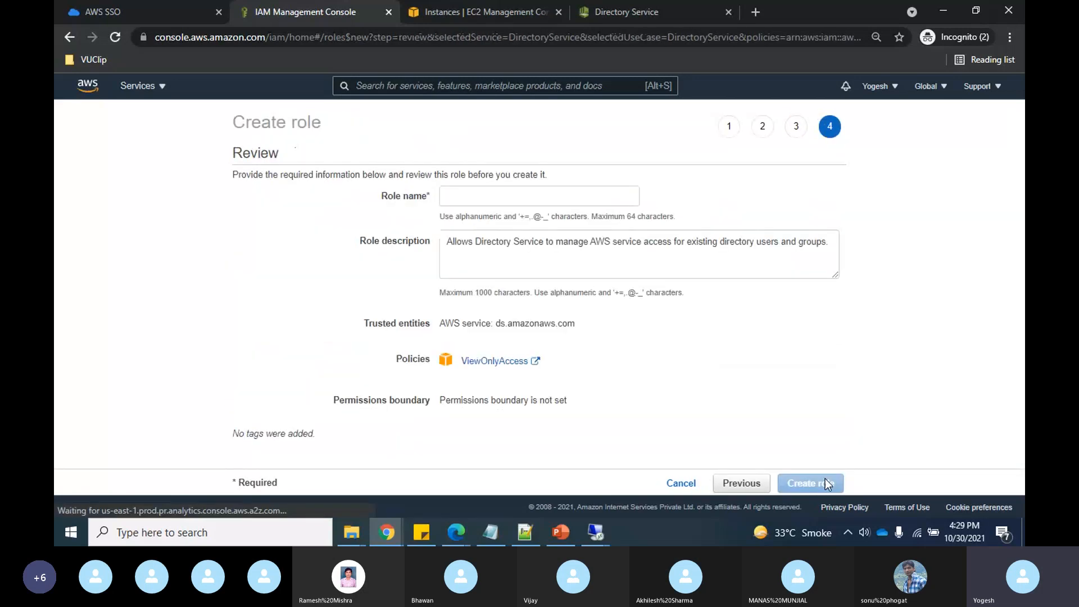
left_click(569, 191)
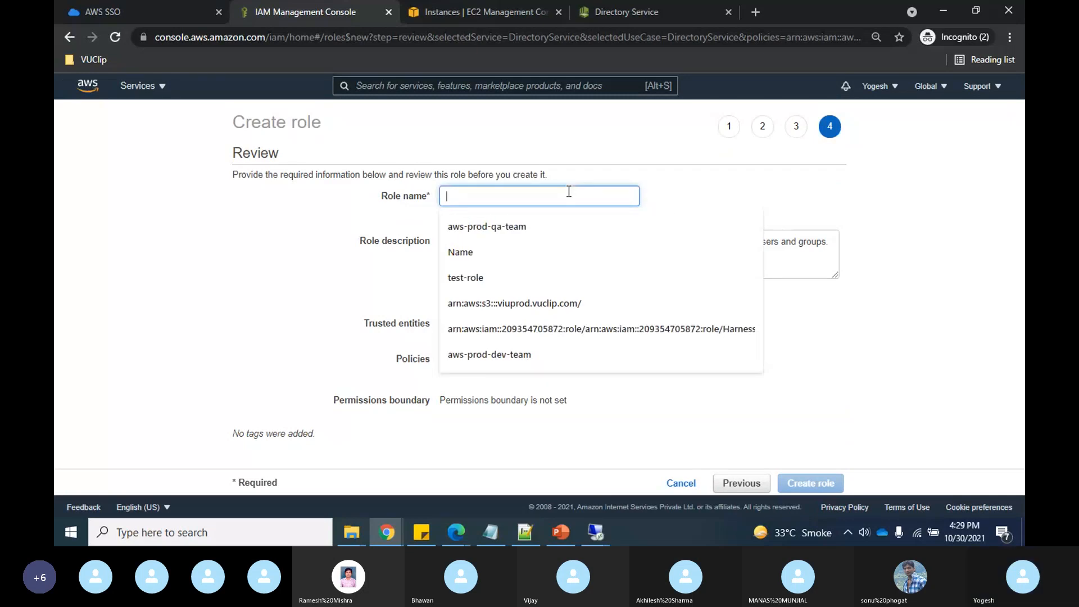
type("onprem-")
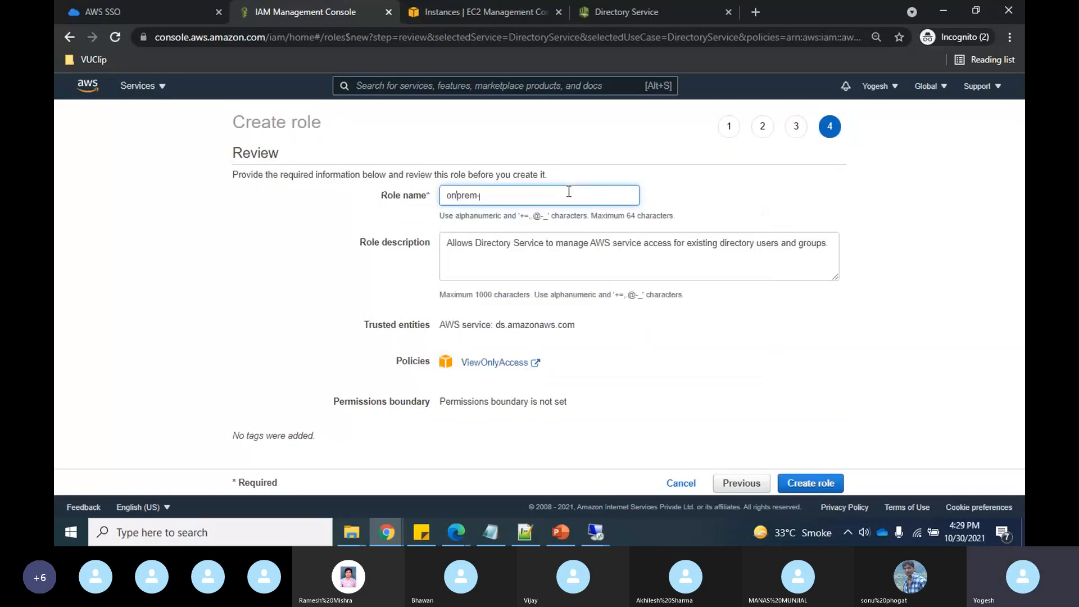
type("role")
left_click(811, 487)
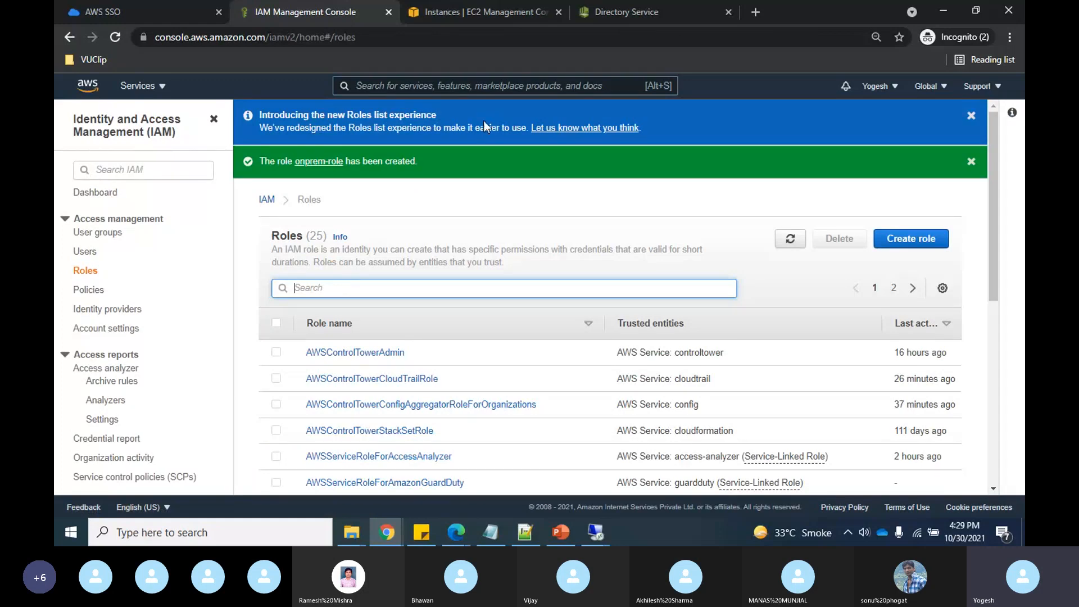
- Back on the directory, create the access URL named cloudsum (cloudsum.awsapps.com)
left_click(625, 12)
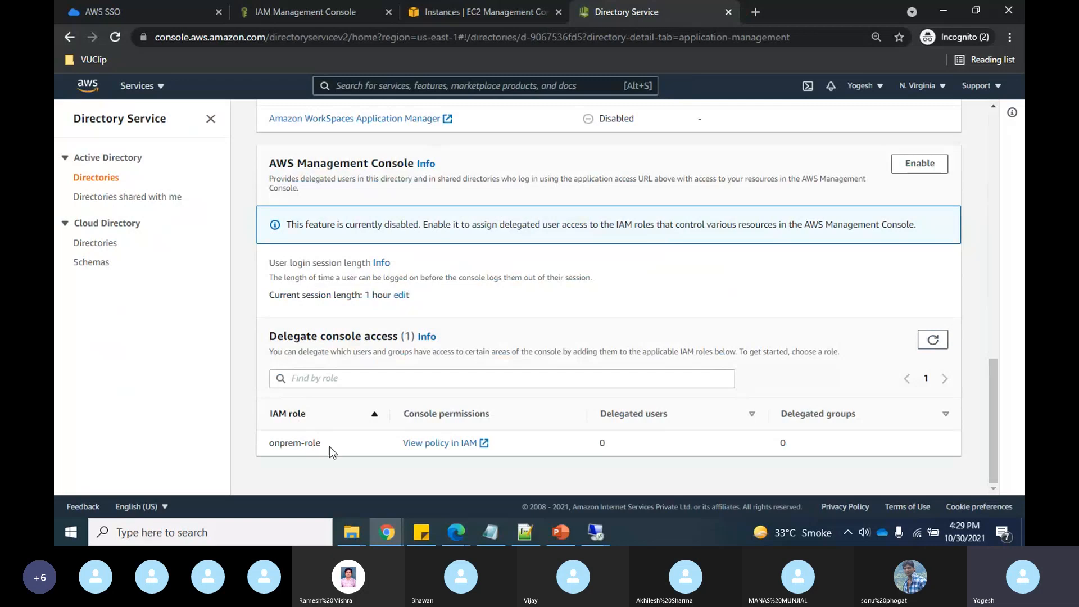
scroll(461, 328, "up", 15)
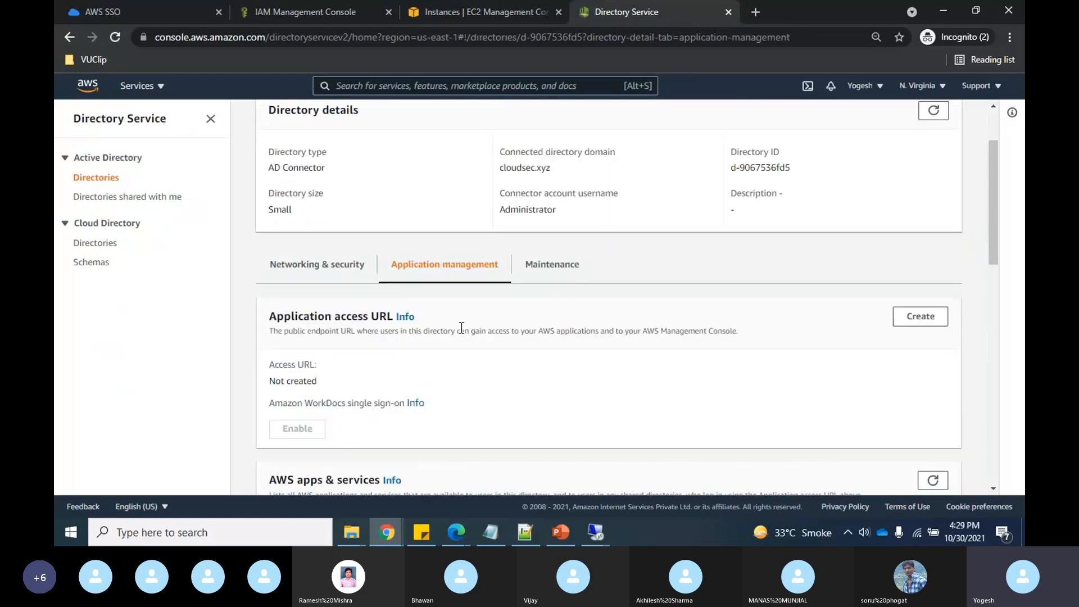
left_click(920, 316)
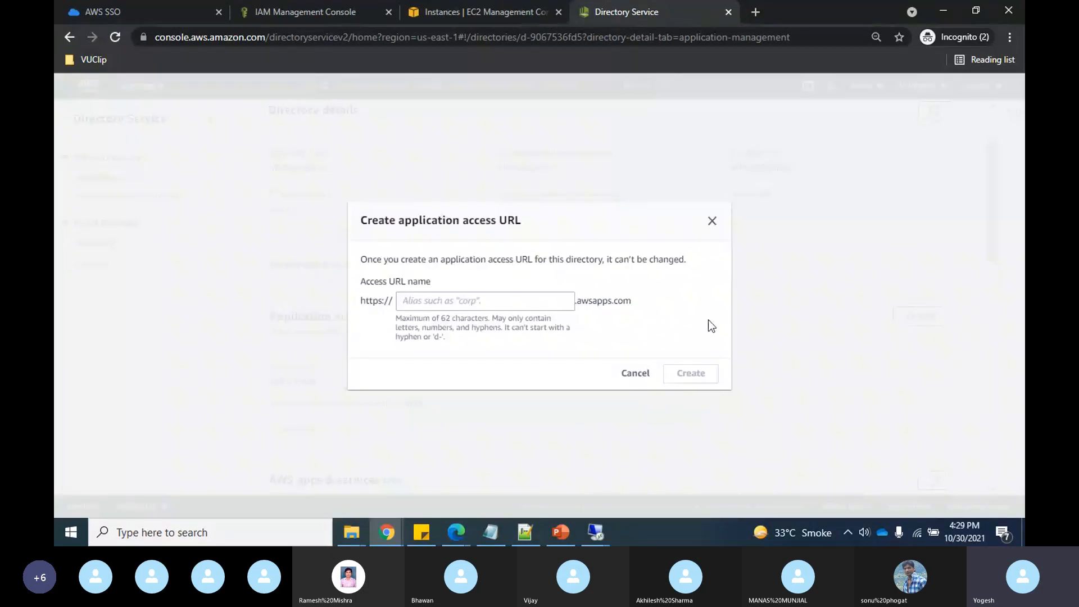
left_click(481, 298)
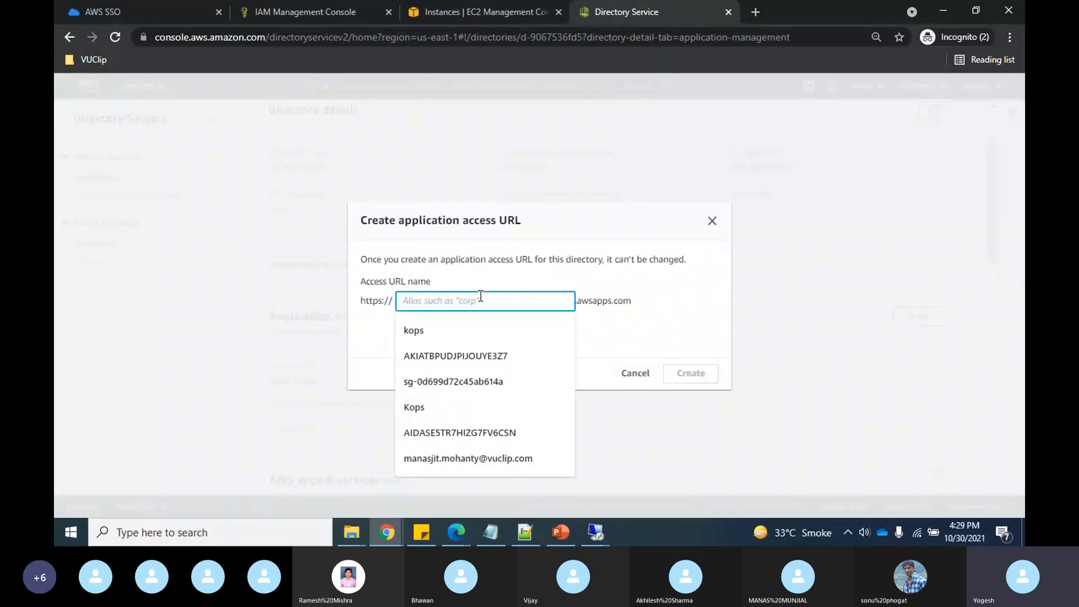
type("cl")
key("BackSpace")
key("BackSpace")
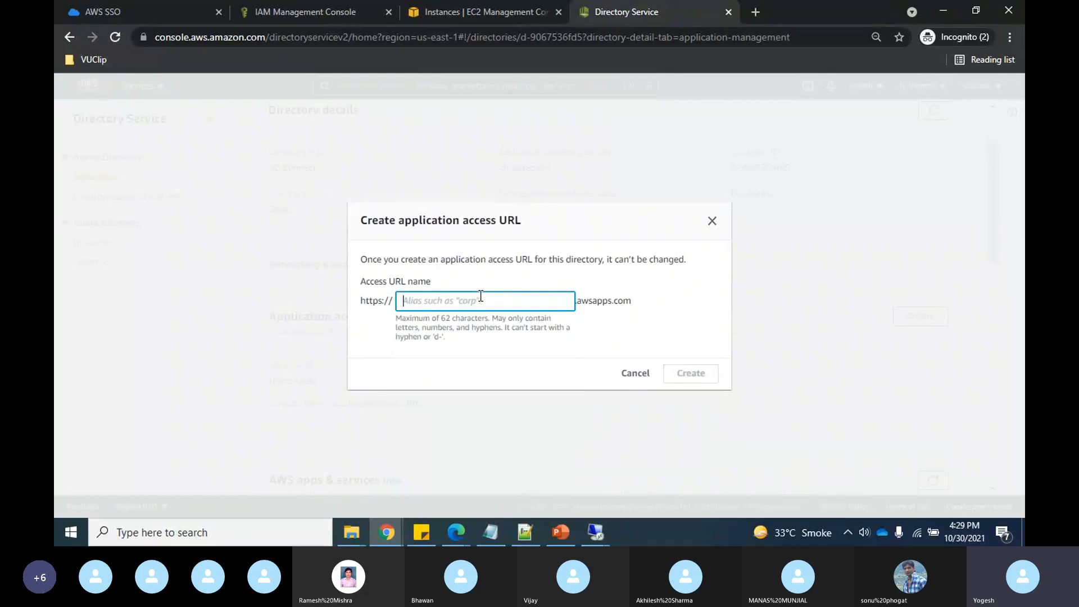
type("clou")
type("d")
type("se")
key("BackSpace")
key("BackSpace")
type("sum")
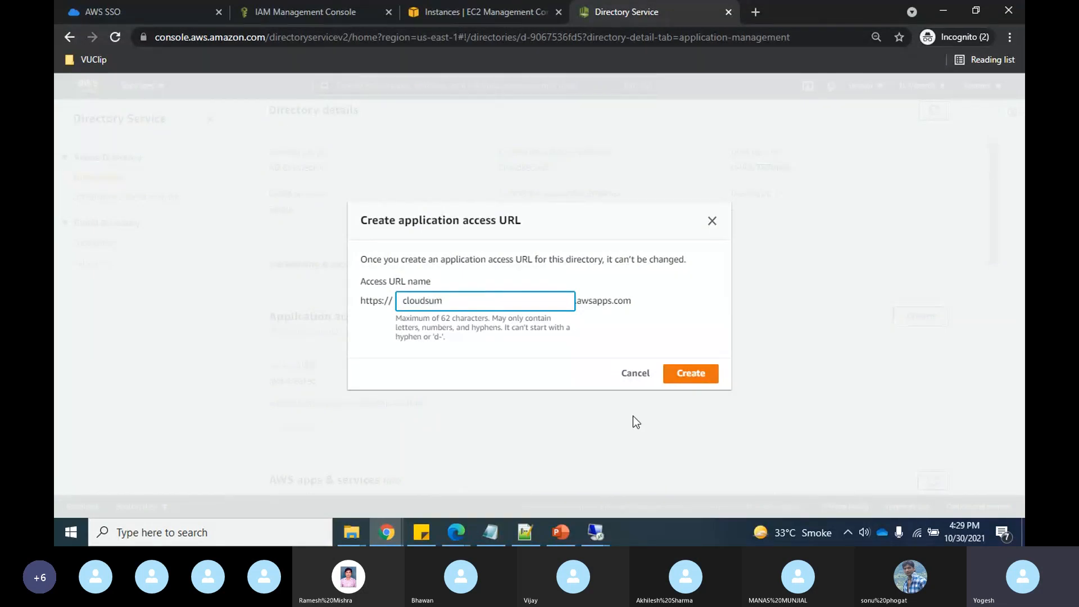
left_click(689, 374)
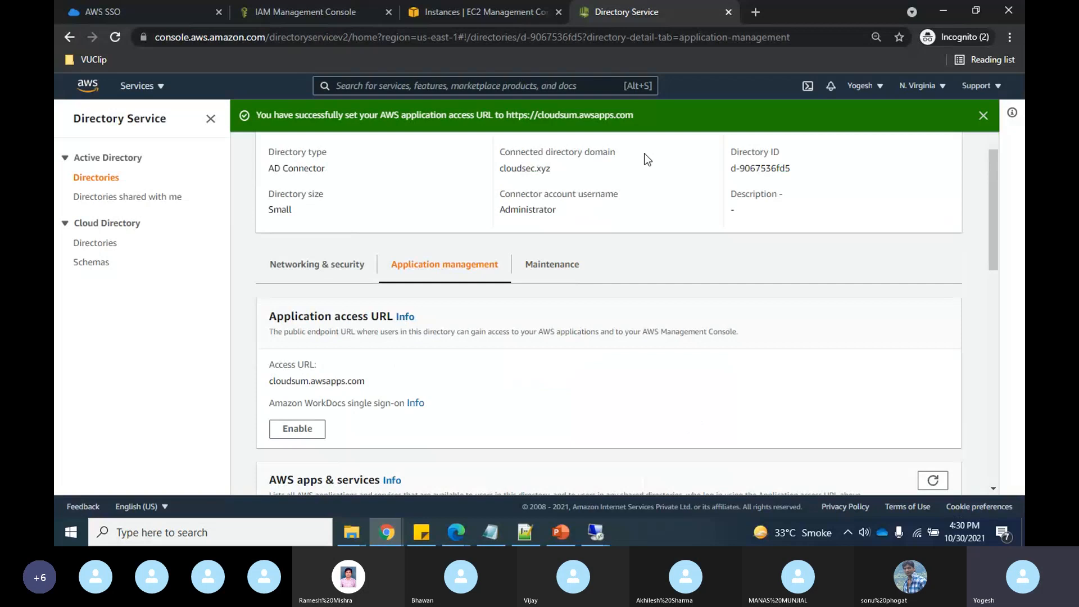
- Scroll past AWS apps & services to Delegate console access and open onprem-role
scroll(452, 406, "down", 1)
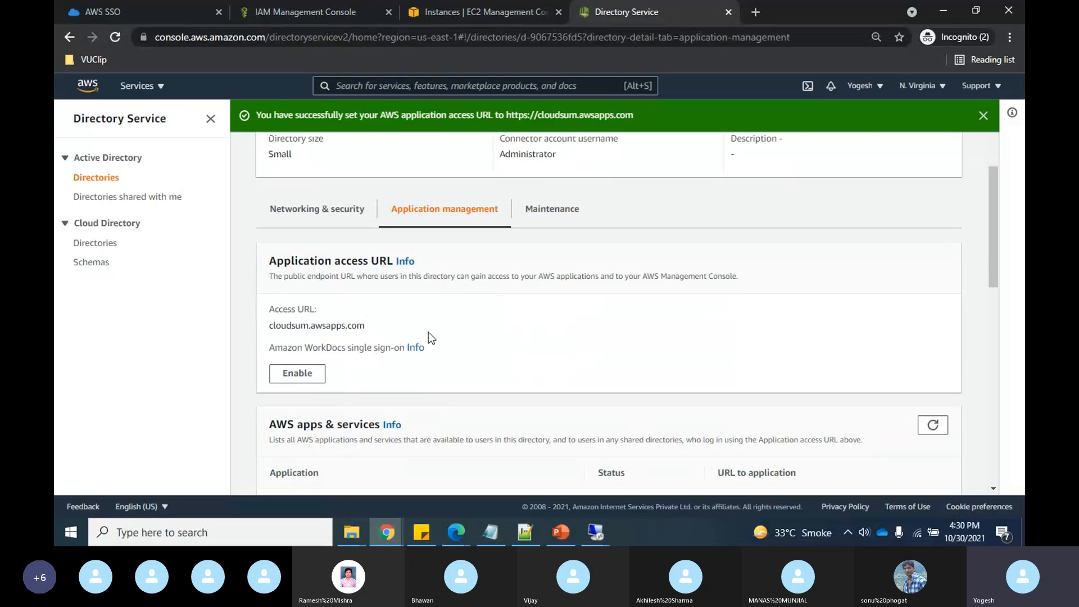
scroll(428, 332, "down", 2)
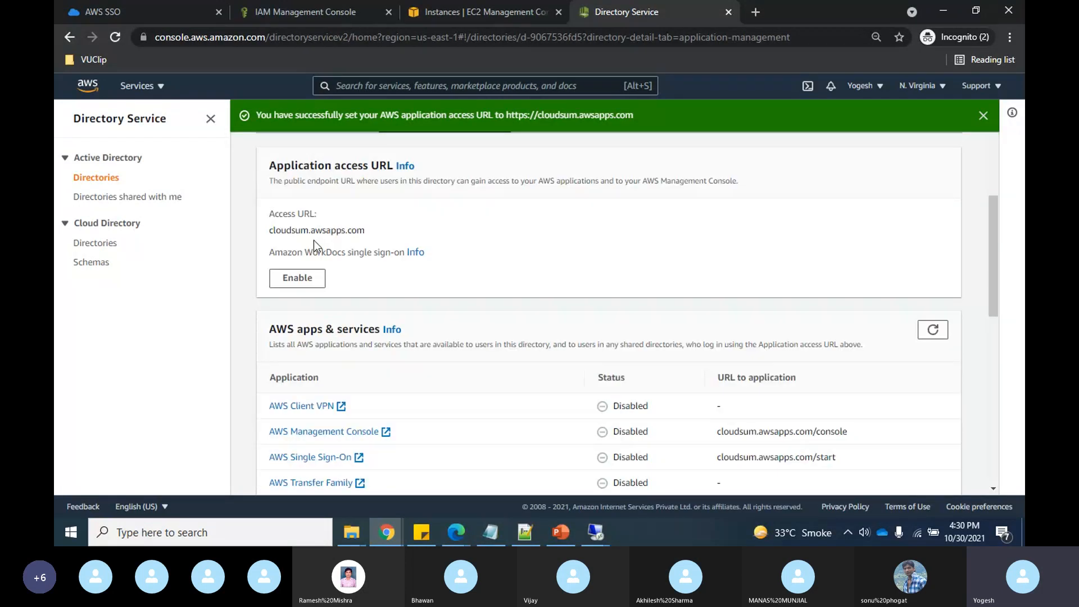
scroll(392, 250, "down", 1)
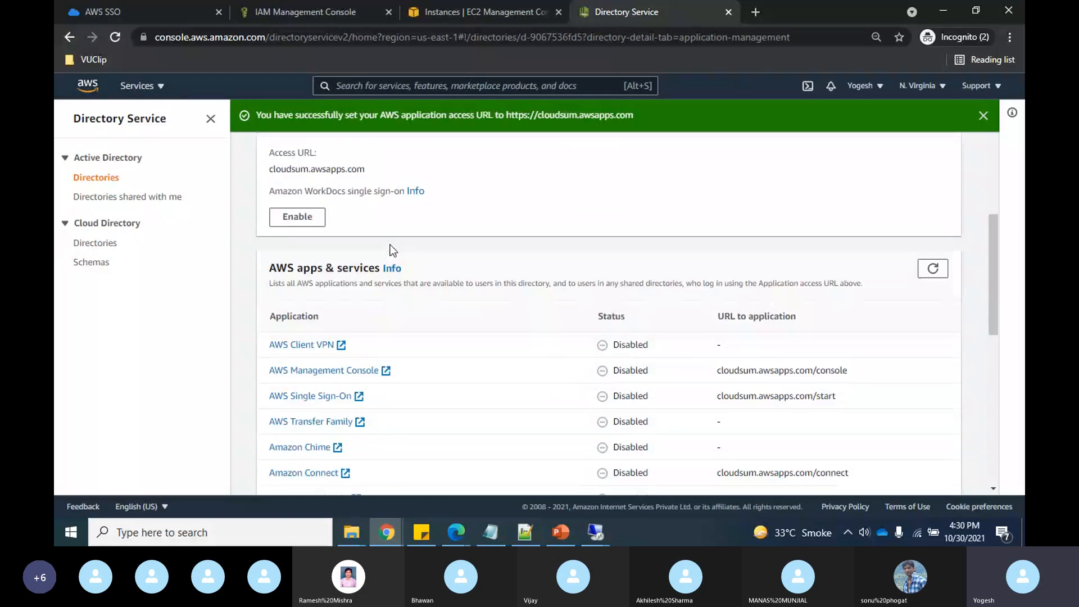
scroll(392, 250, "down", 1)
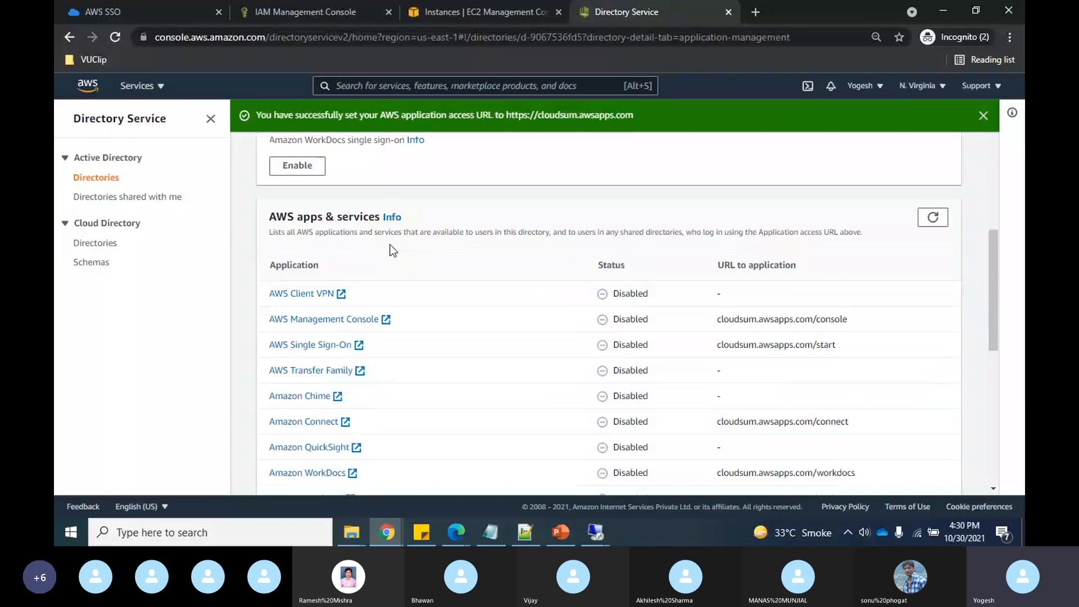
scroll(393, 250, "down", 6)
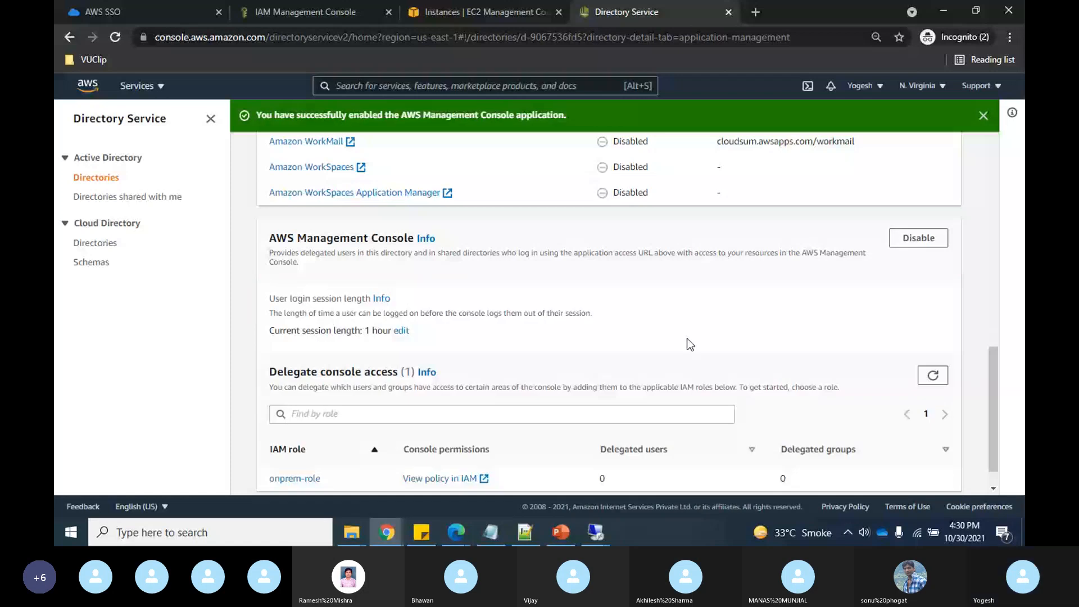
scroll(687, 338, "down", 1)
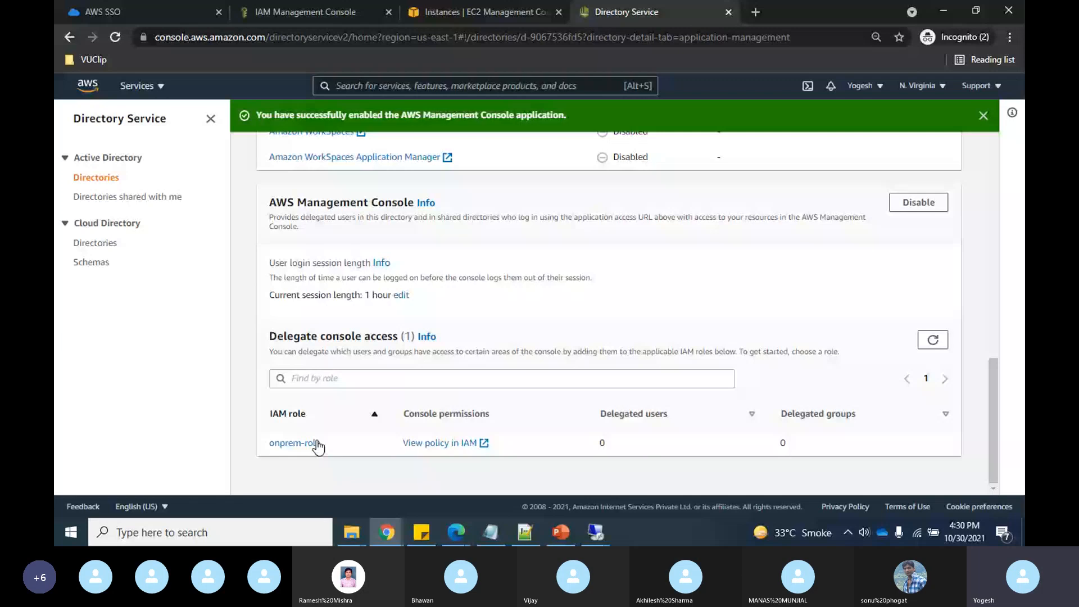
left_click(292, 443)
- Add the cloudsec.xyz Dev group to onprem-role
left_click(943, 261)
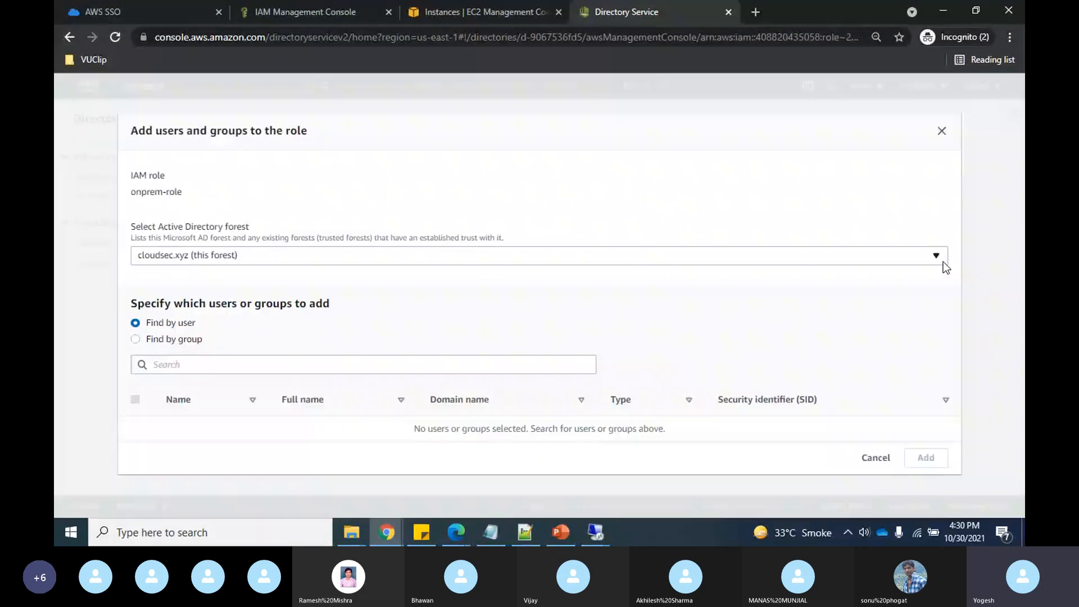
left_click(136, 340)
left_click(232, 369)
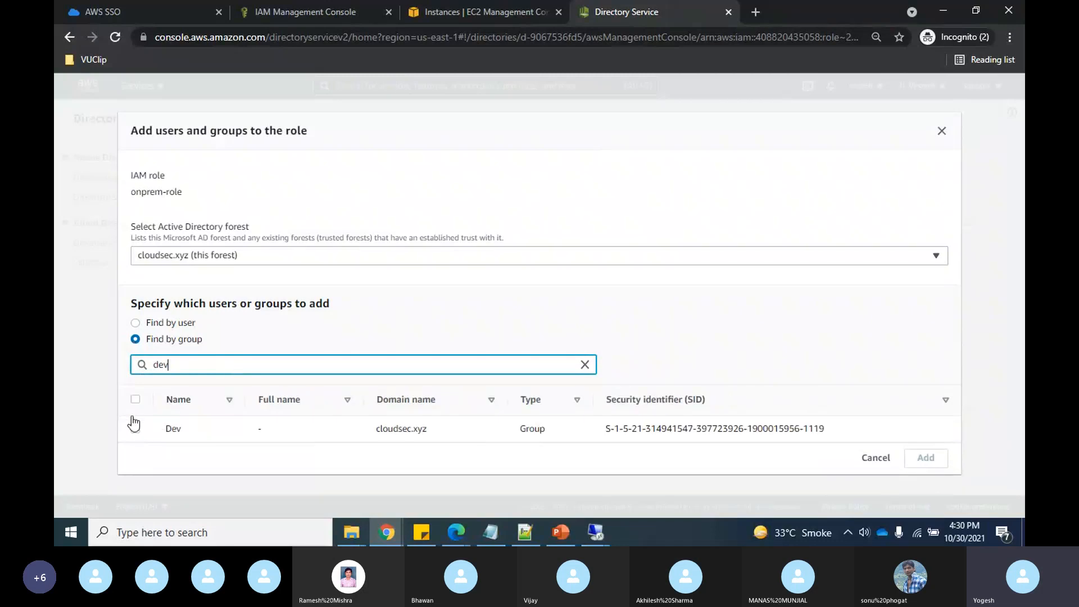
left_click(135, 428)
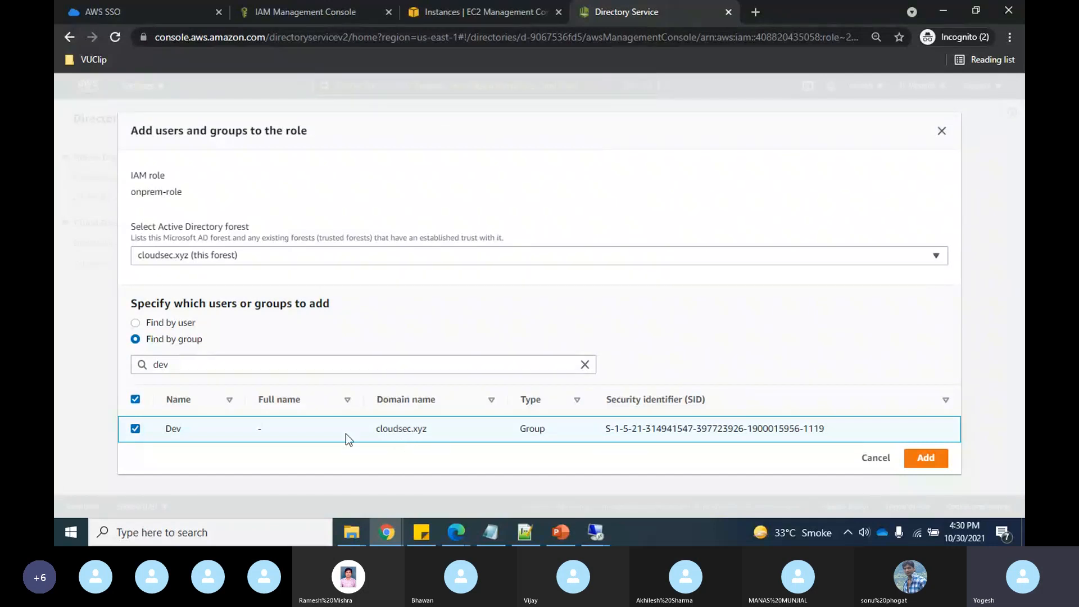
left_click(926, 459)
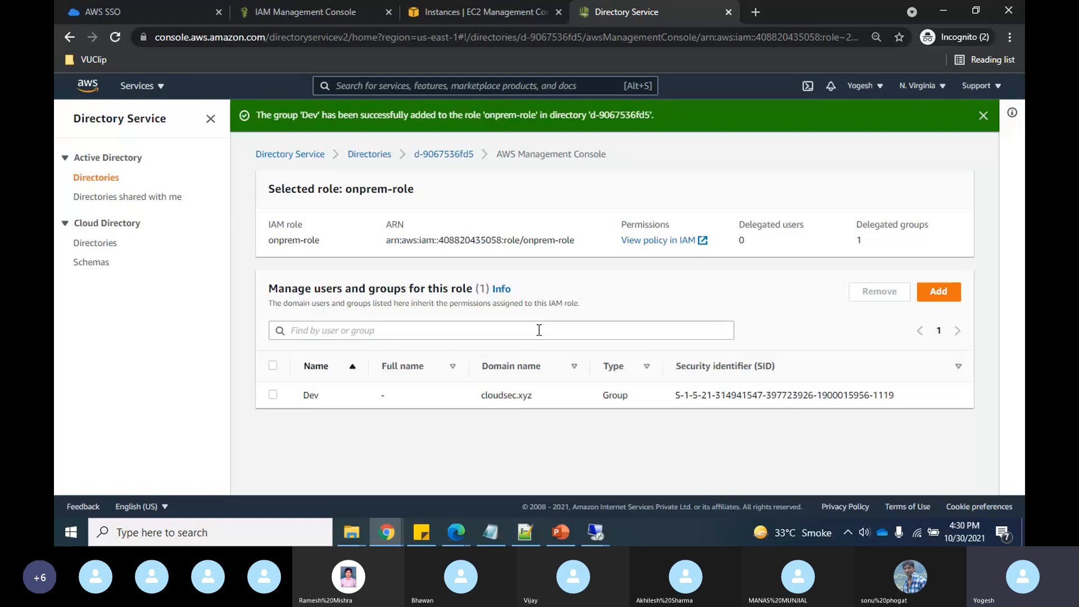
- Search for 'user' and add the second test user to onprem-role
left_click(938, 292)
left_click(257, 363)
type("user")
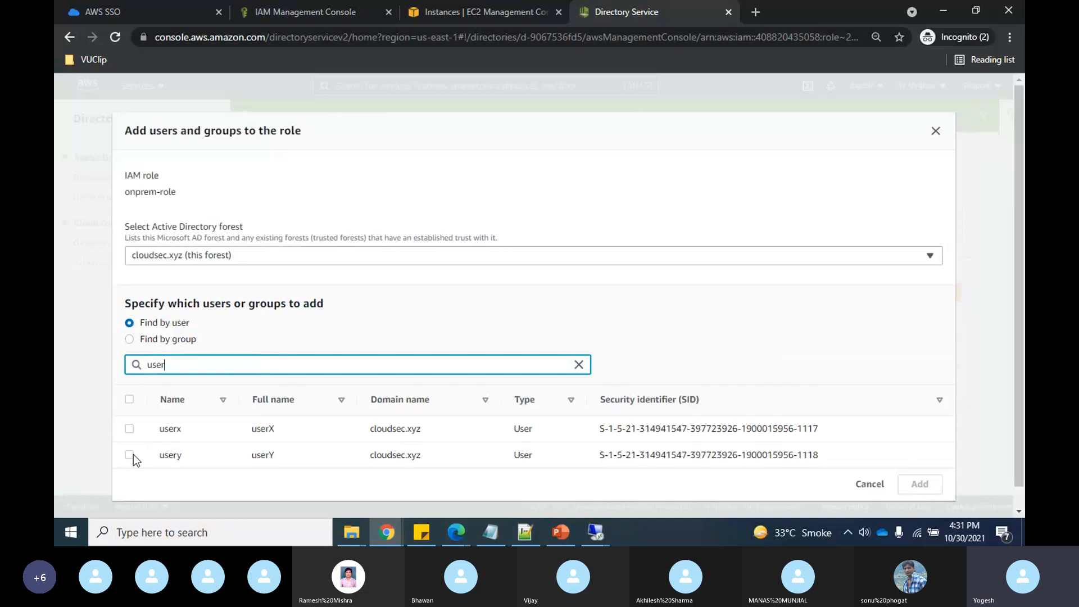
left_click(130, 455)
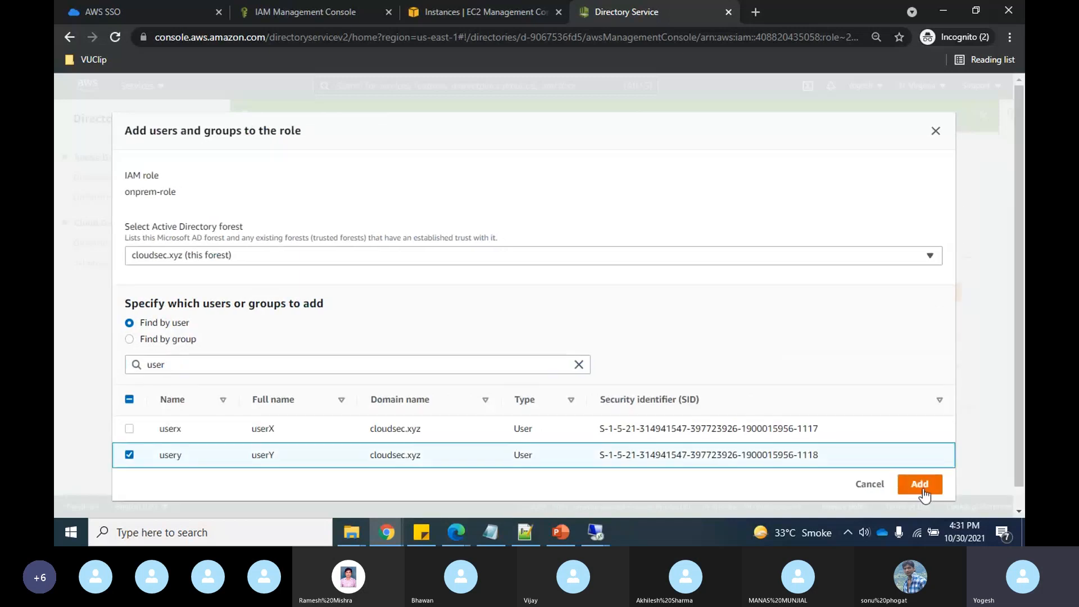
left_click(920, 485)
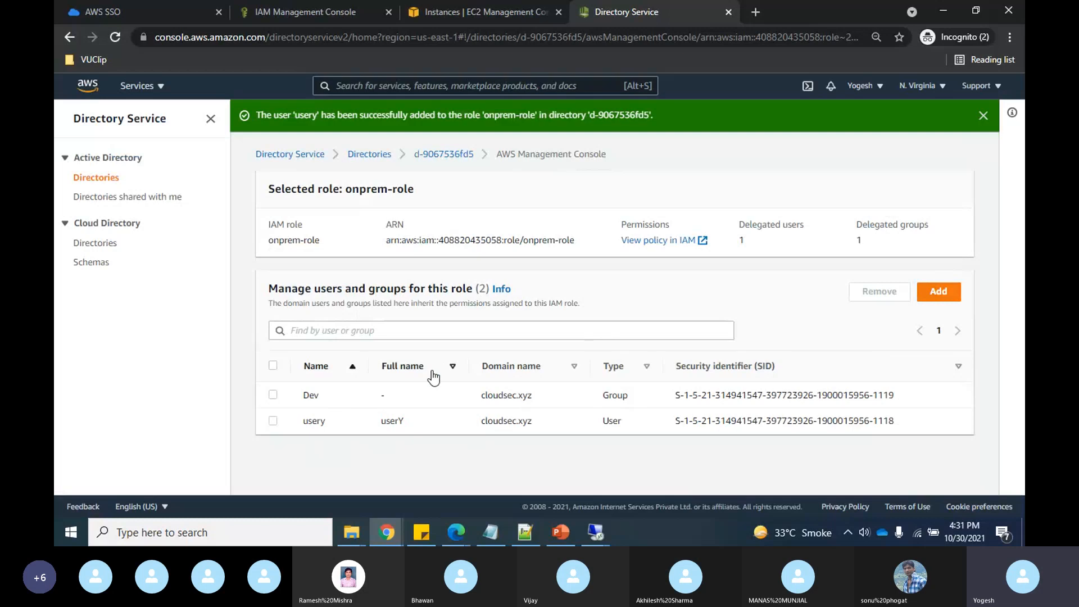
- Copy the cloudsum.awsapps.com access URL from the directory details and bring up the Edge AWS SSO window
left_click(440, 160)
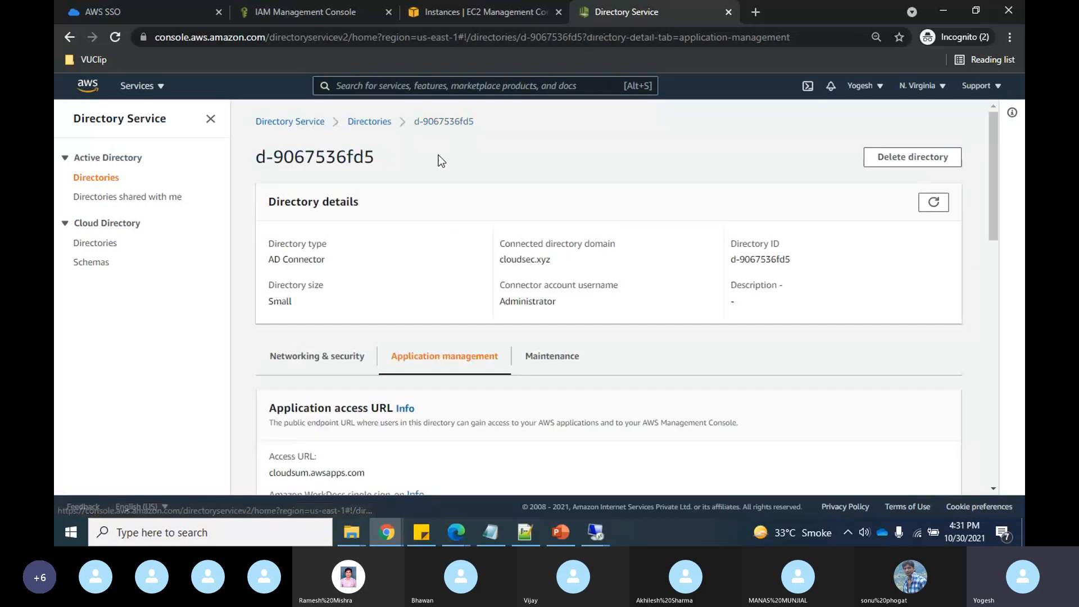
scroll(551, 341, "down", 2)
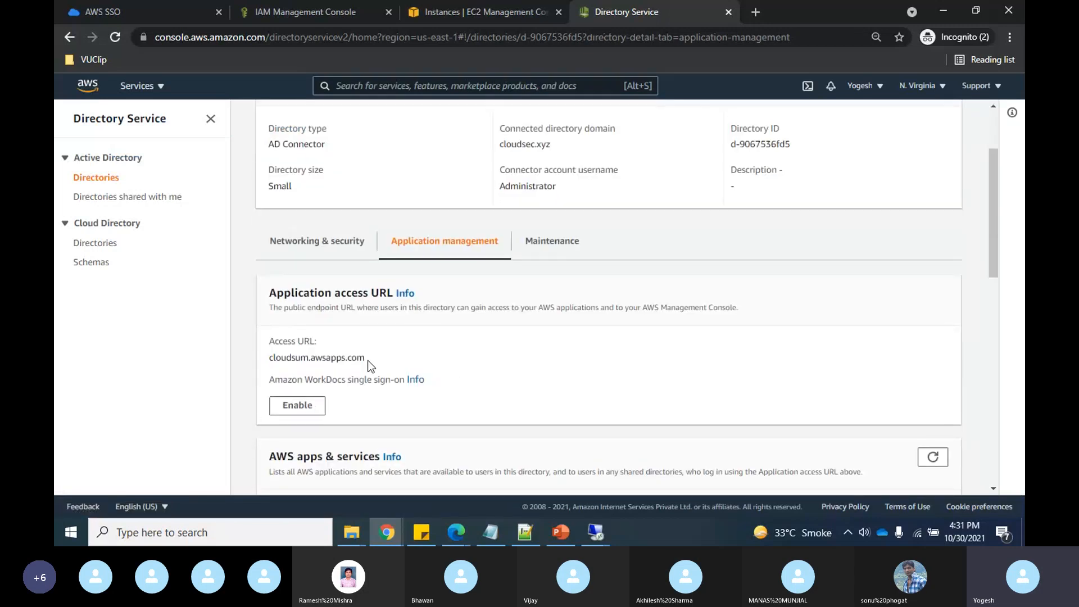
left_click_drag(368, 360, 272, 368)
key("ctrl+c")
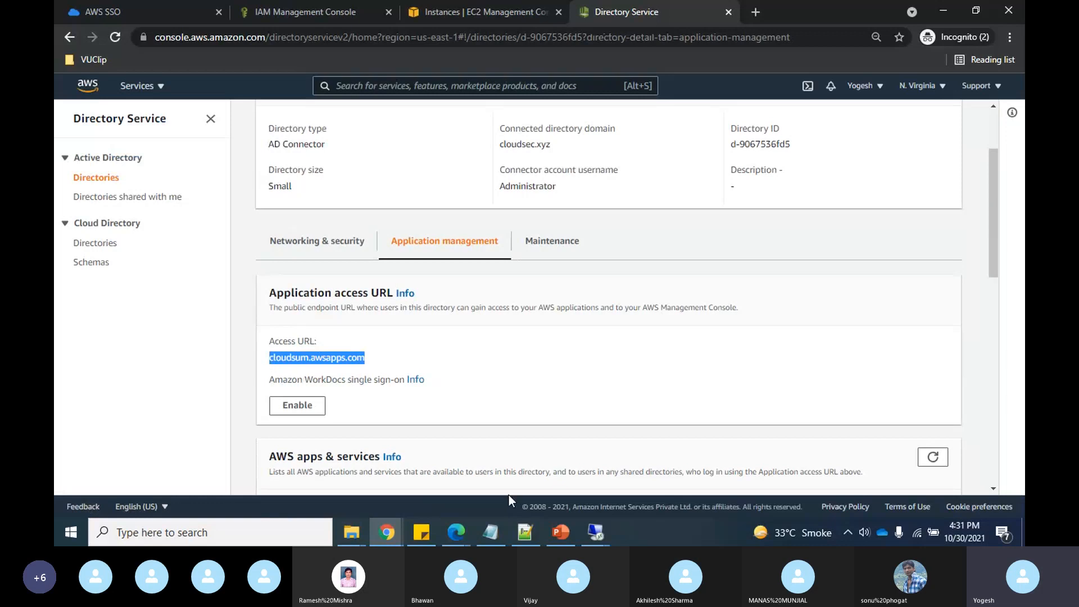
mouse_move(458, 526)
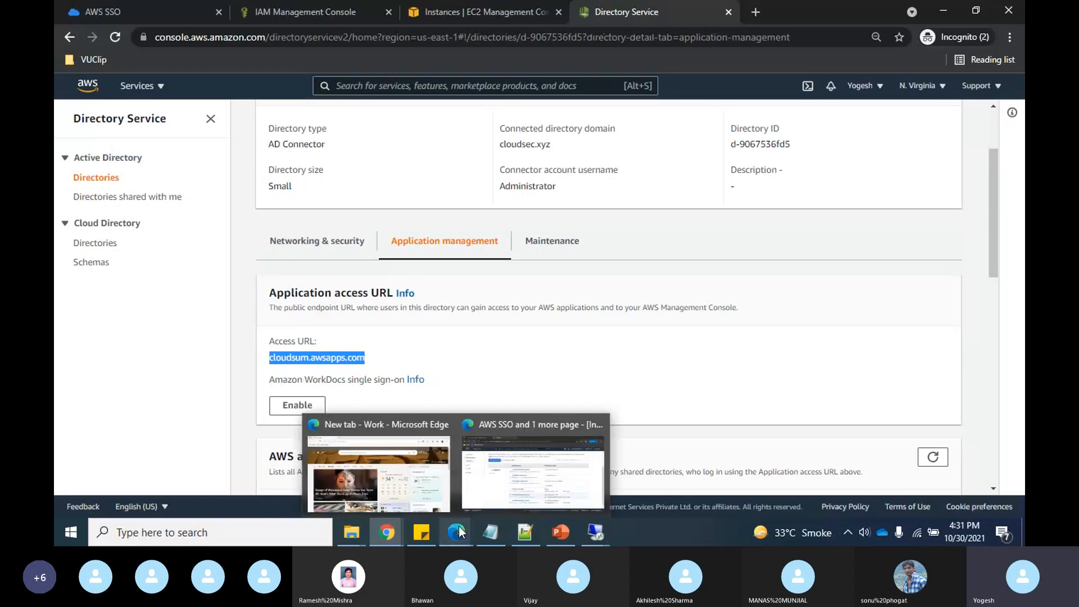
left_click(506, 481)
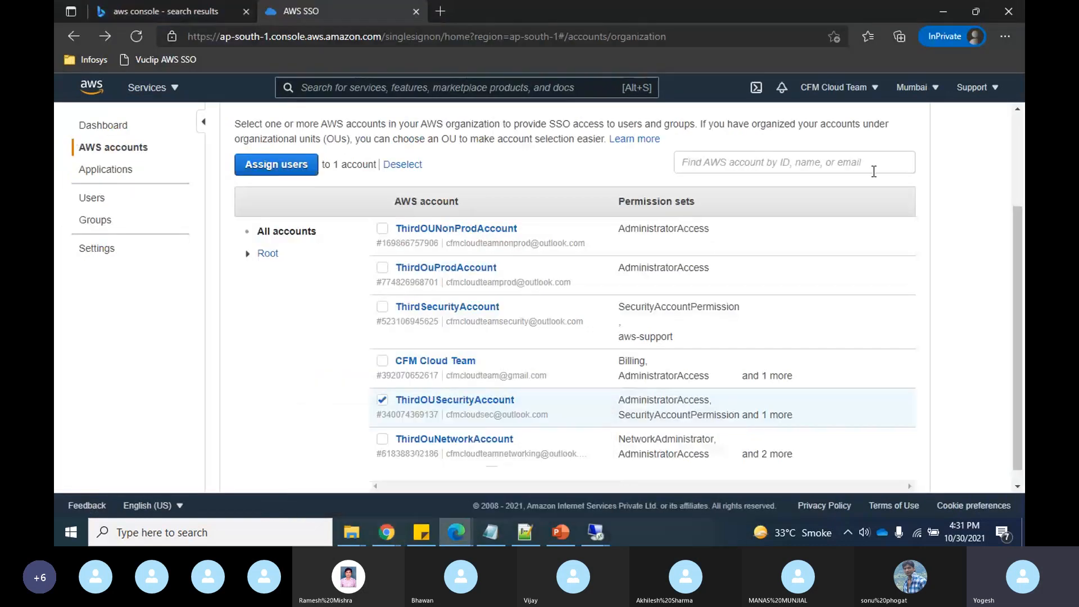
- Sign out of the current console and load cloudsum.awsapps.com/console in Edge
left_click(869, 87)
left_click(776, 263)
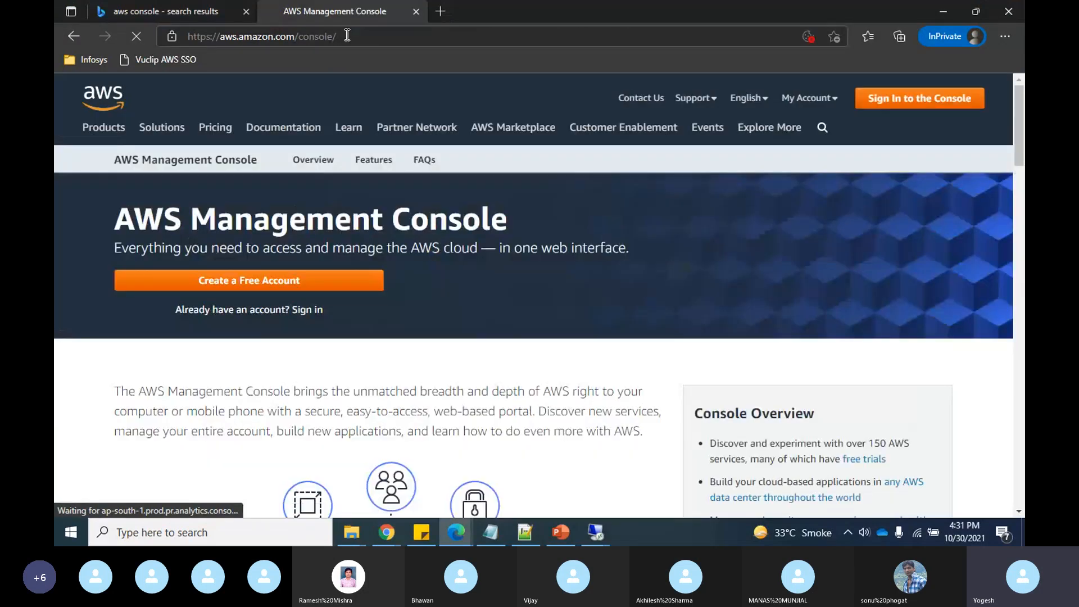
left_click(346, 35)
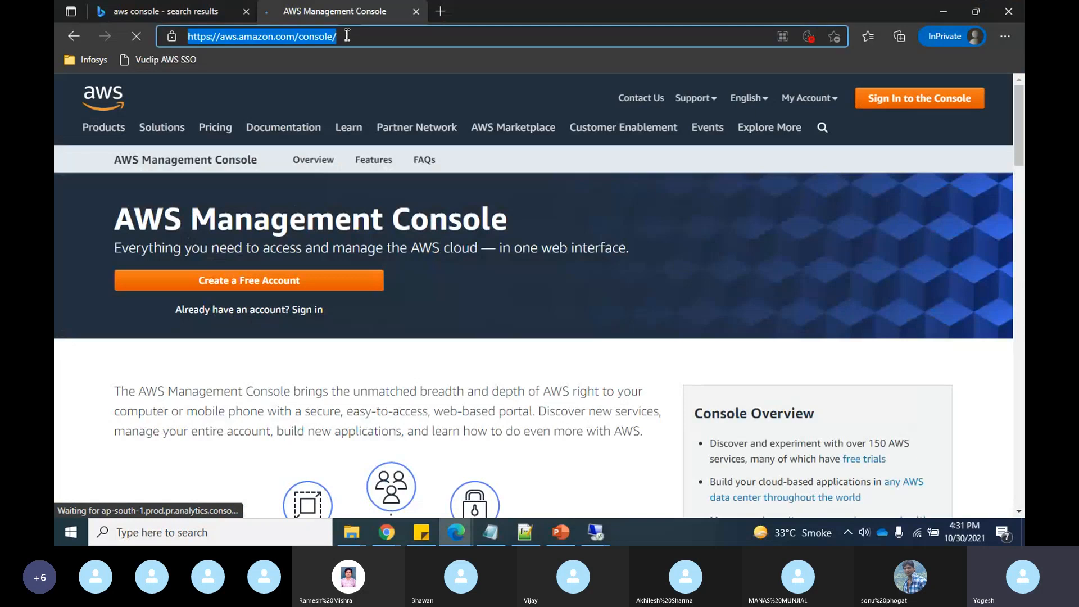
key("ctrl+v")
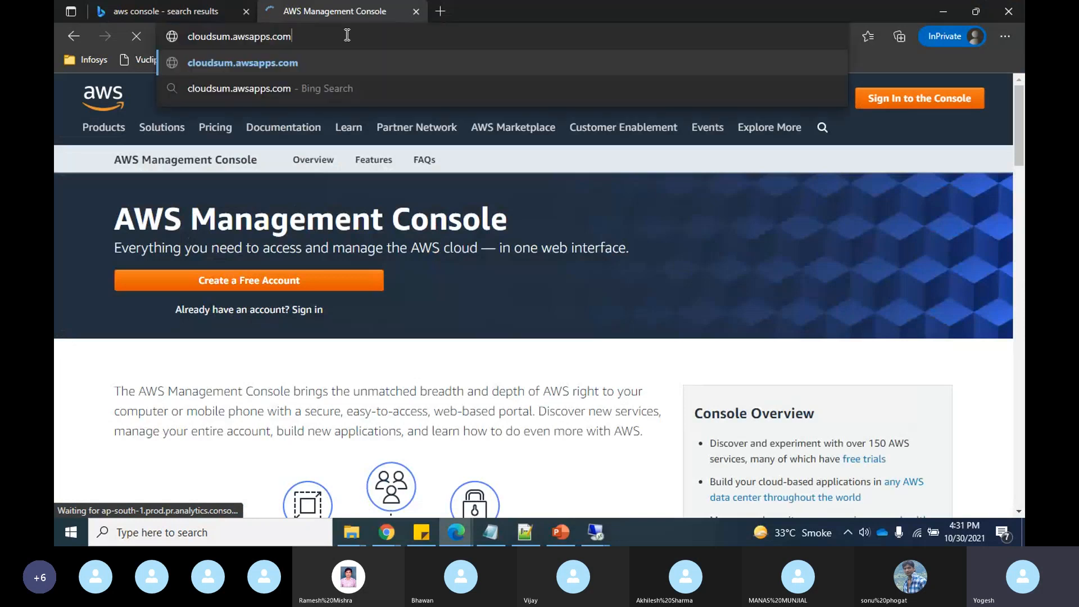
type("/c")
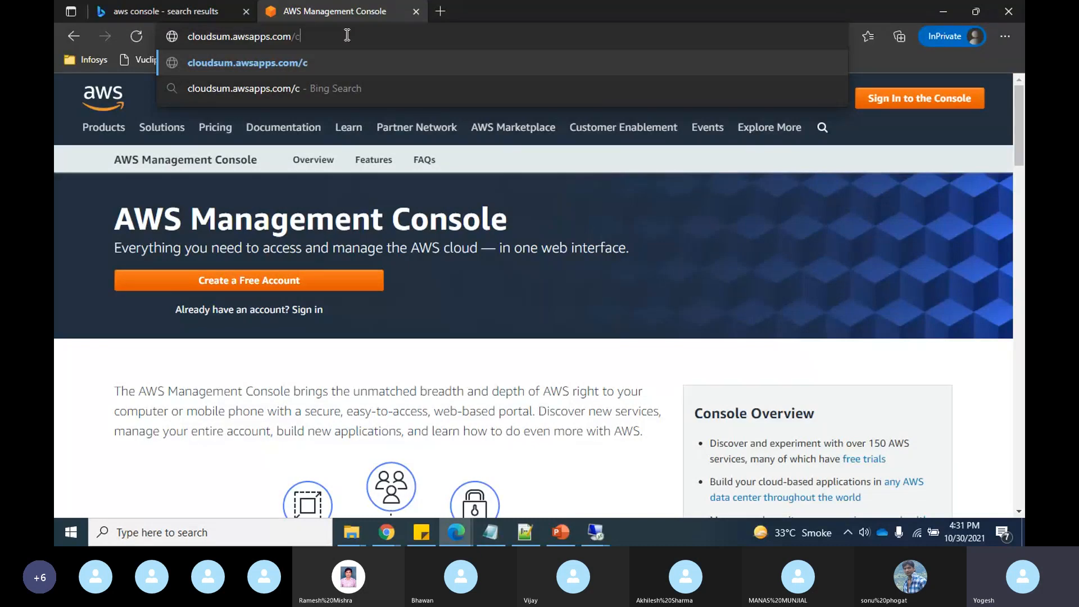
type("onsole")
key("Return")
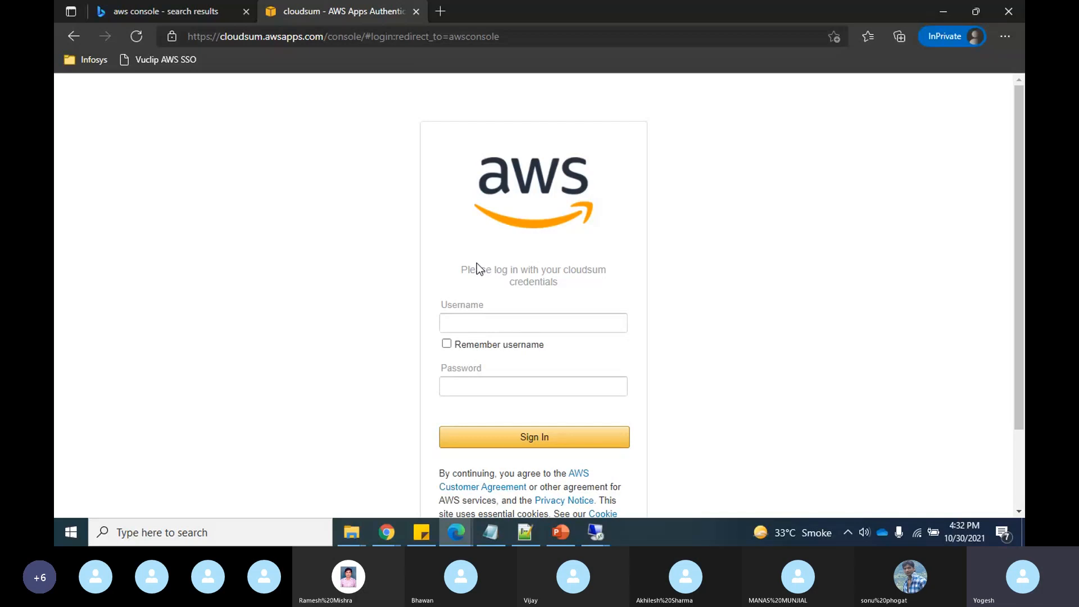
- Enter the domain user's cloudsec.xyz username and password and submit the sign-in
left_click(482, 319)
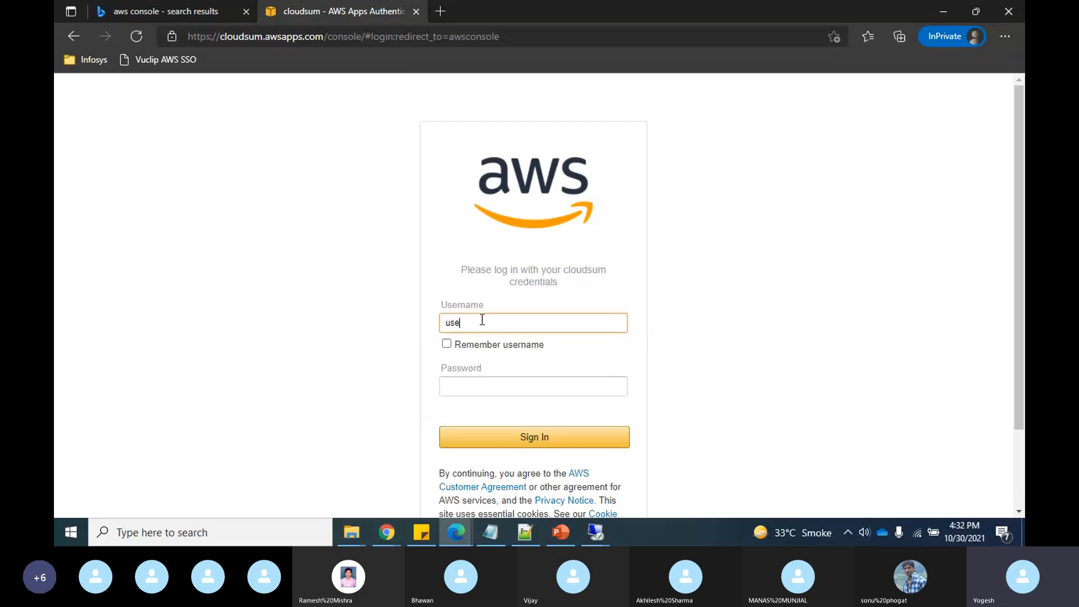
left_click(523, 386)
type("••")
key("BackSpace")
key("BackSpace")
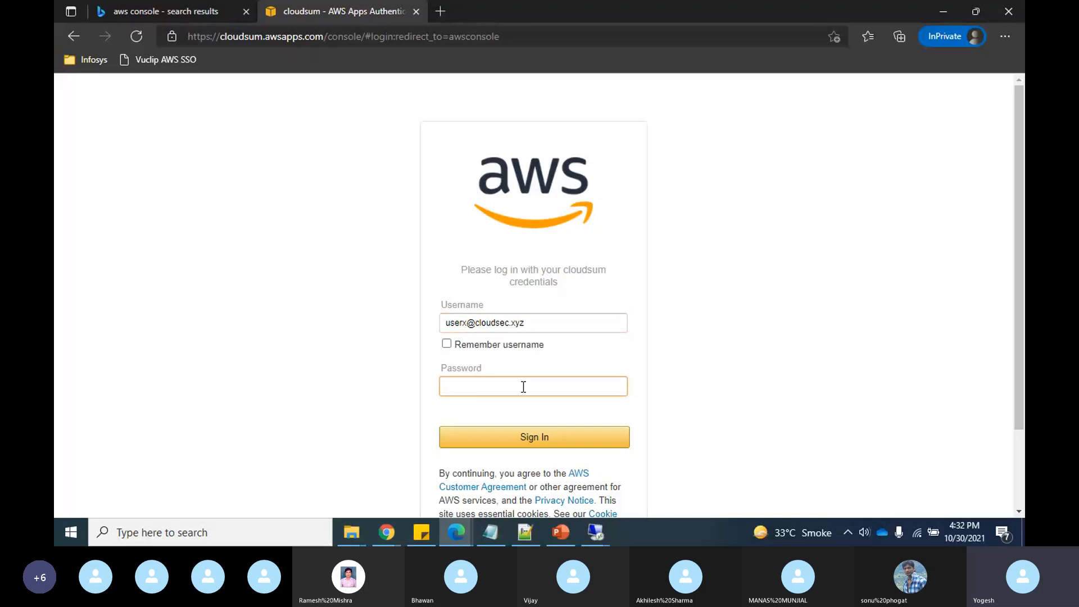
type("••••••••••")
left_click(542, 444)
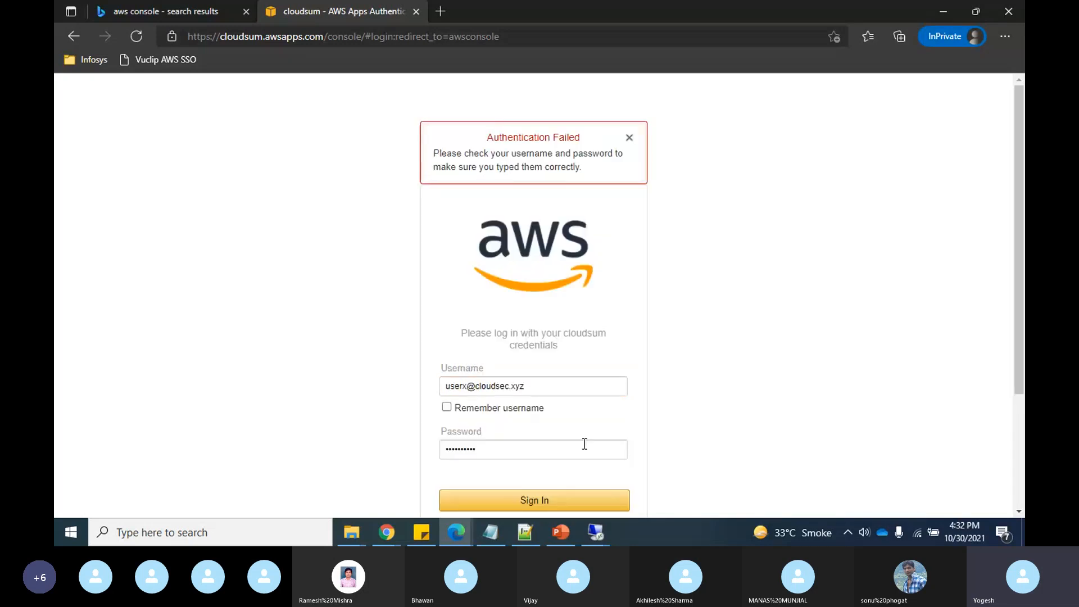
- Re-enter the password and sign in to the console as onprem-role
left_click(500, 446)
key("ctrl+a")
key("BackSpace")
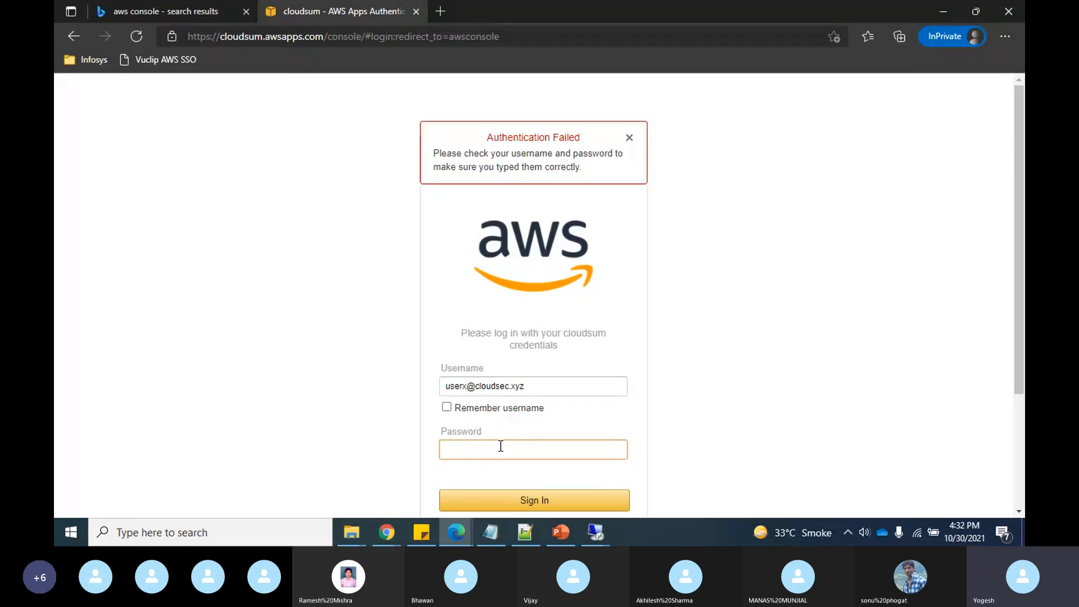
type("**********")
key("Return")
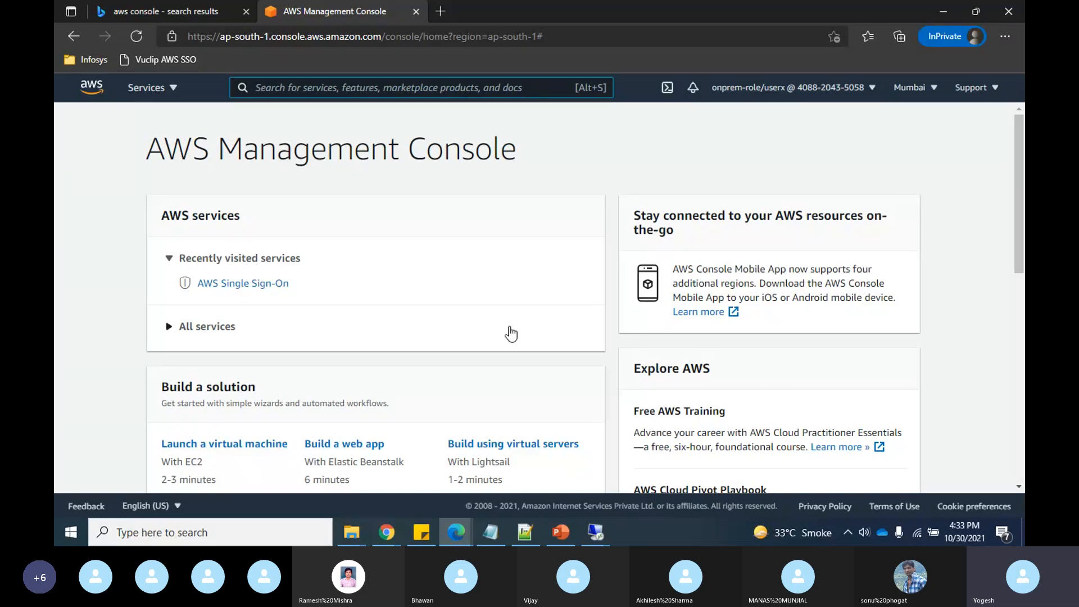
- Remove the Dev group and the second user from onprem-role's delegated console access
key("alt+Tab")
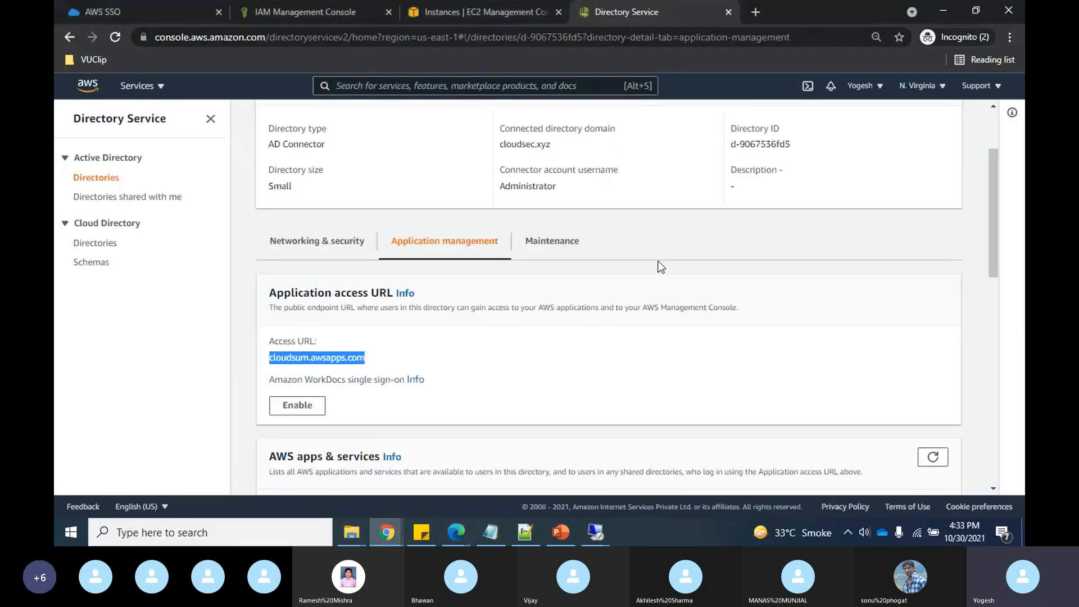
scroll(661, 267, "up", 2)
scroll(661, 266, "down", 10)
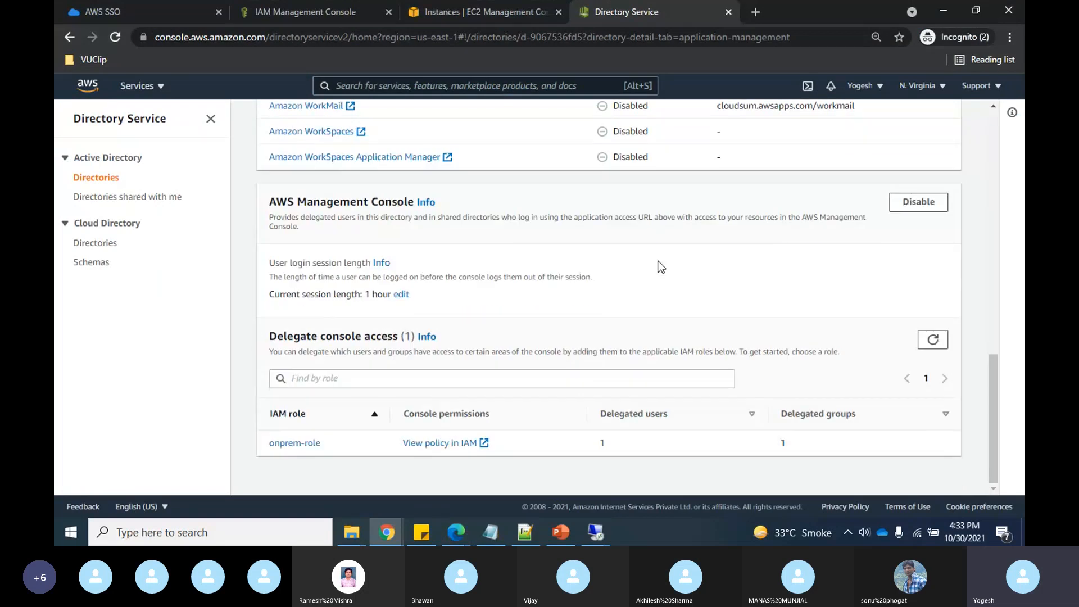
left_click(282, 444)
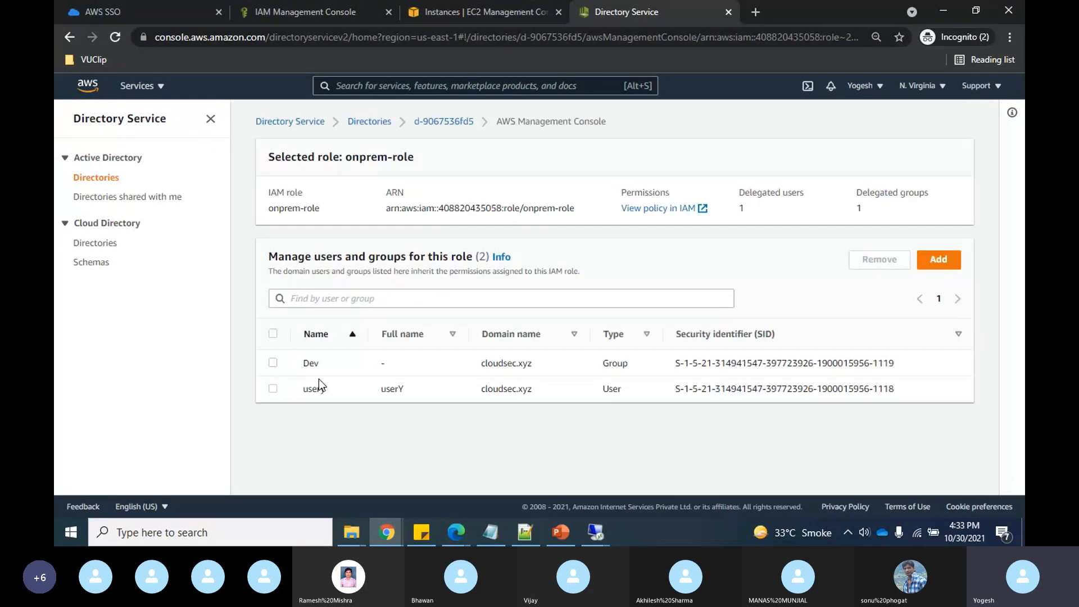
left_click(274, 365)
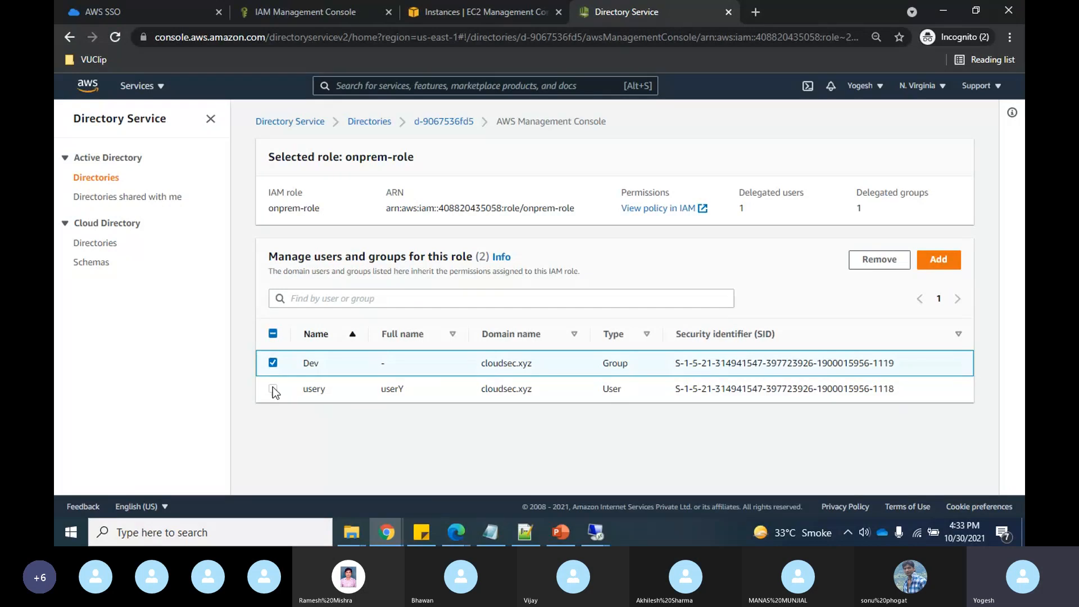
left_click(273, 389)
left_click(887, 261)
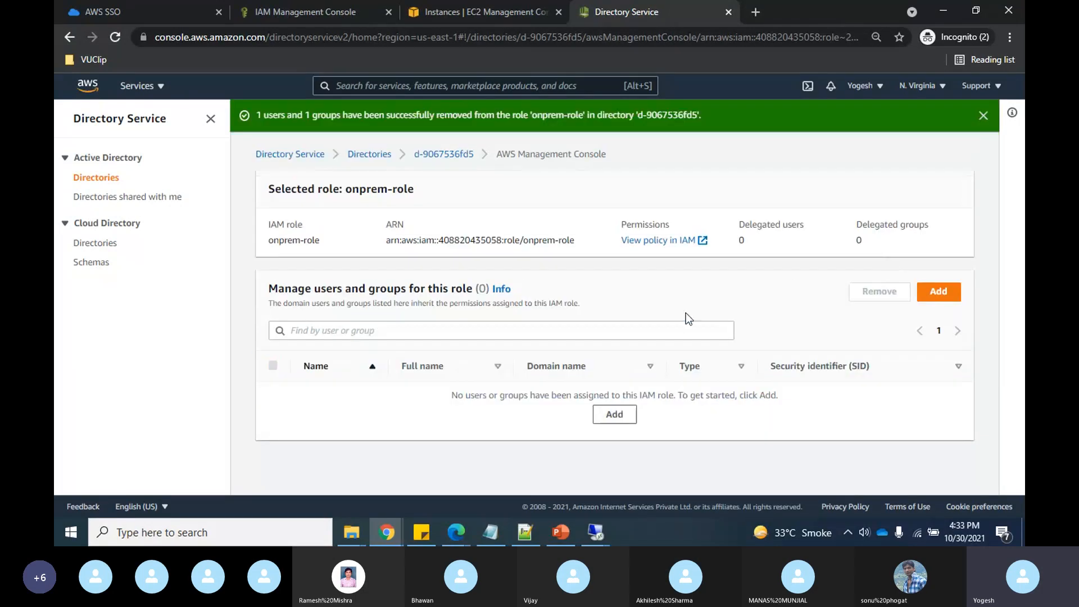
- Re-enable the AWS Management Console application for the directory, then go to the AWS SSO page
left_click(443, 154)
scroll(638, 366, "down", 15)
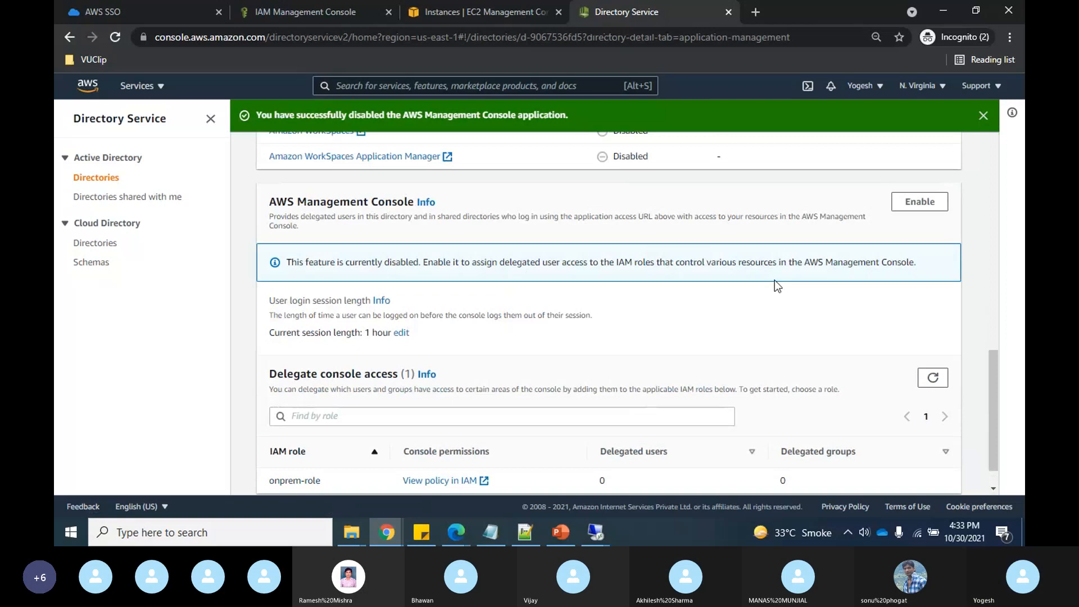
scroll(774, 280, "up", 2)
left_click(918, 333)
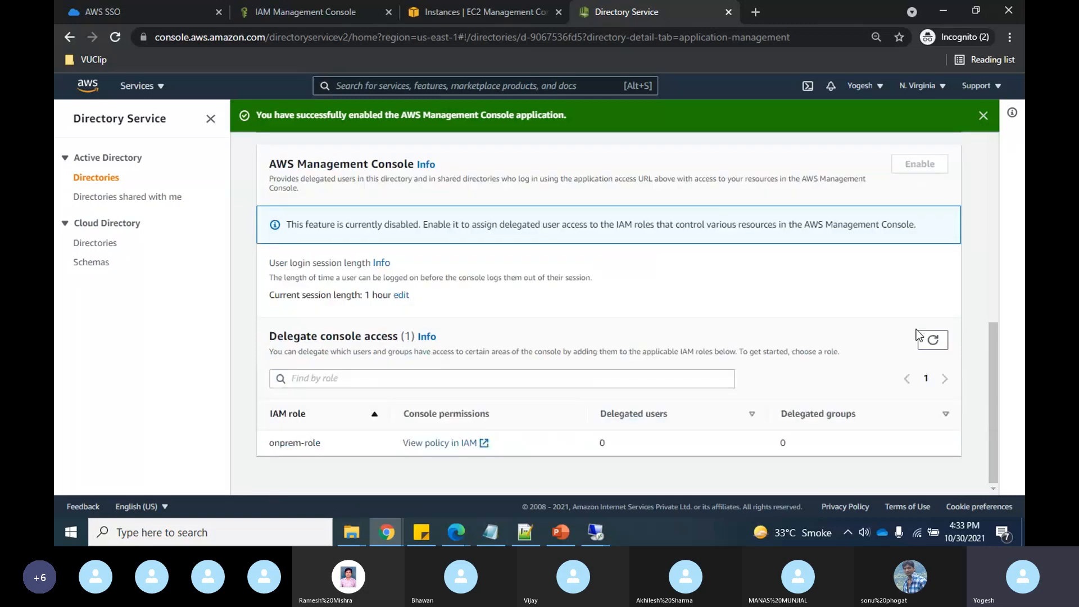
scroll(746, 286, "up", 7)
scroll(746, 281, "up", 6)
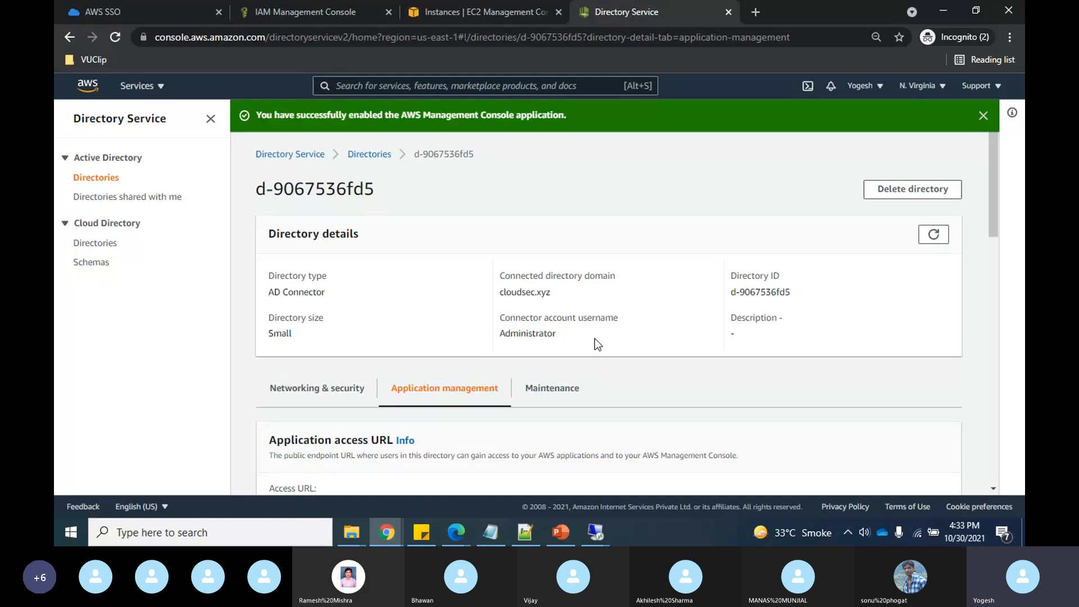
scroll(597, 344, "down", 2)
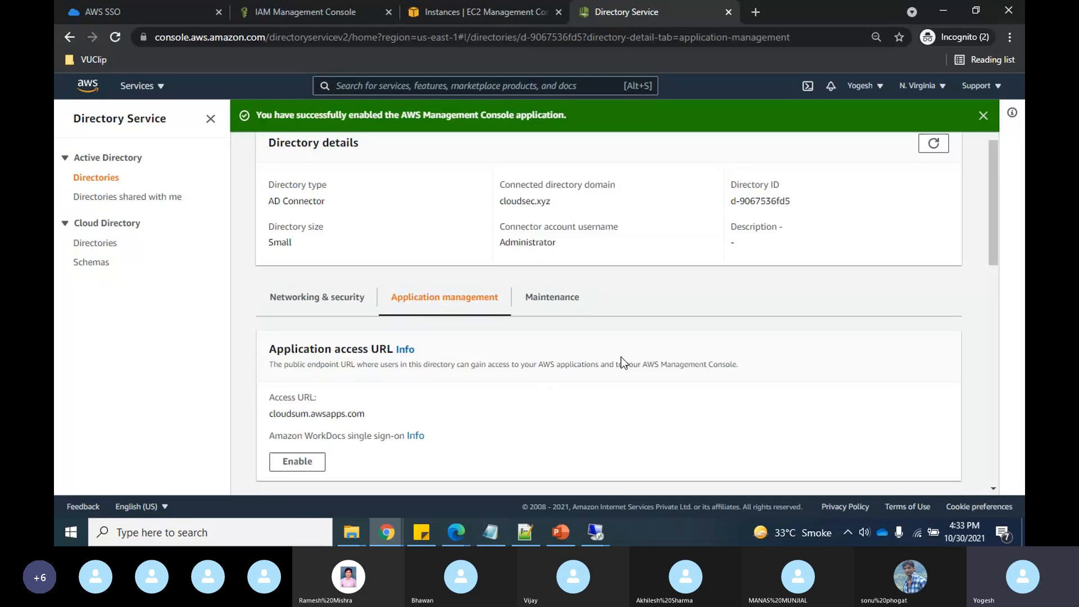
left_click(187, 9)
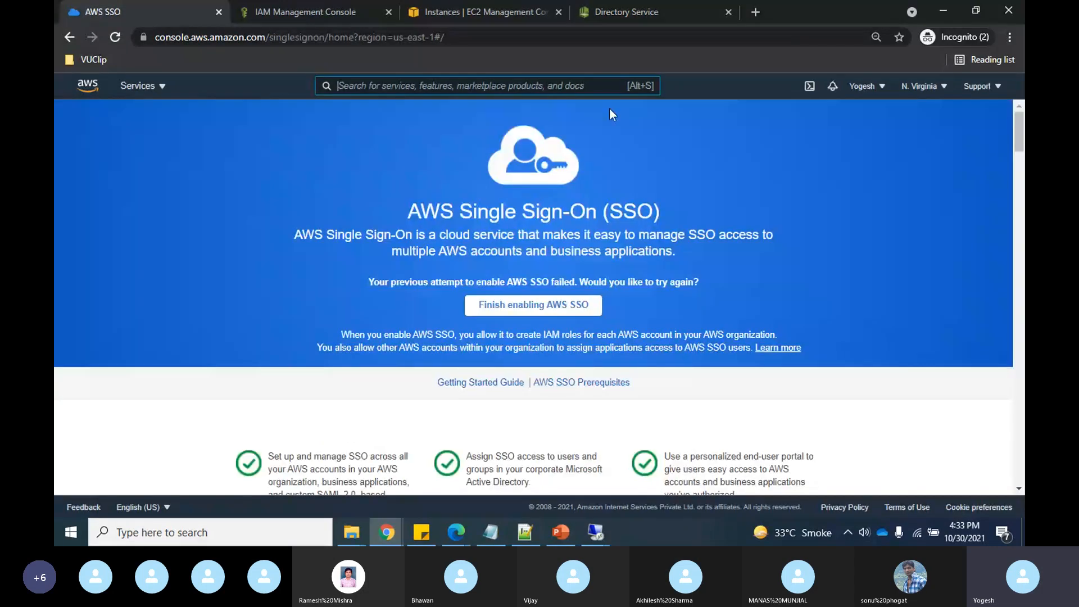
- Return to the AWS SSO tab and retry Finish enabling AWS SSO until its dashboard appears
left_click(654, 8)
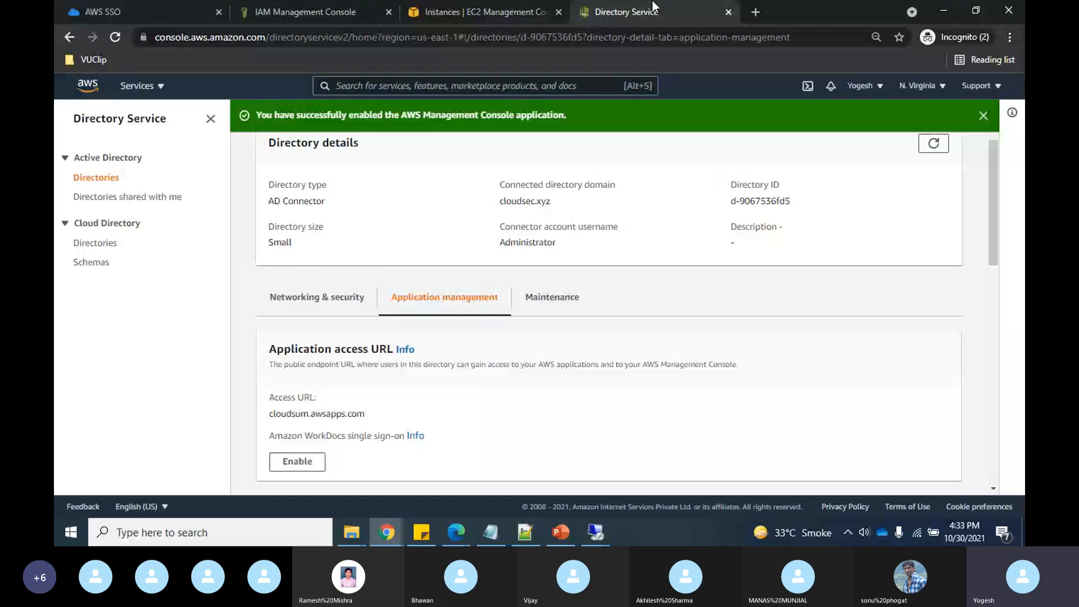
key("ctrl+Tab")
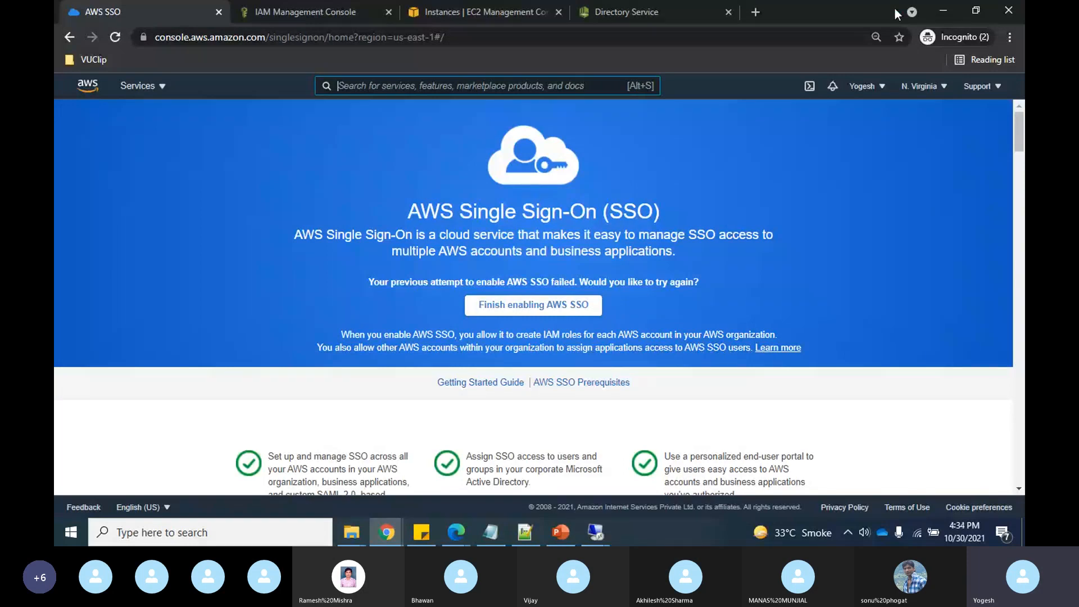
left_click(655, 7)
scroll(538, 222, "up", 2)
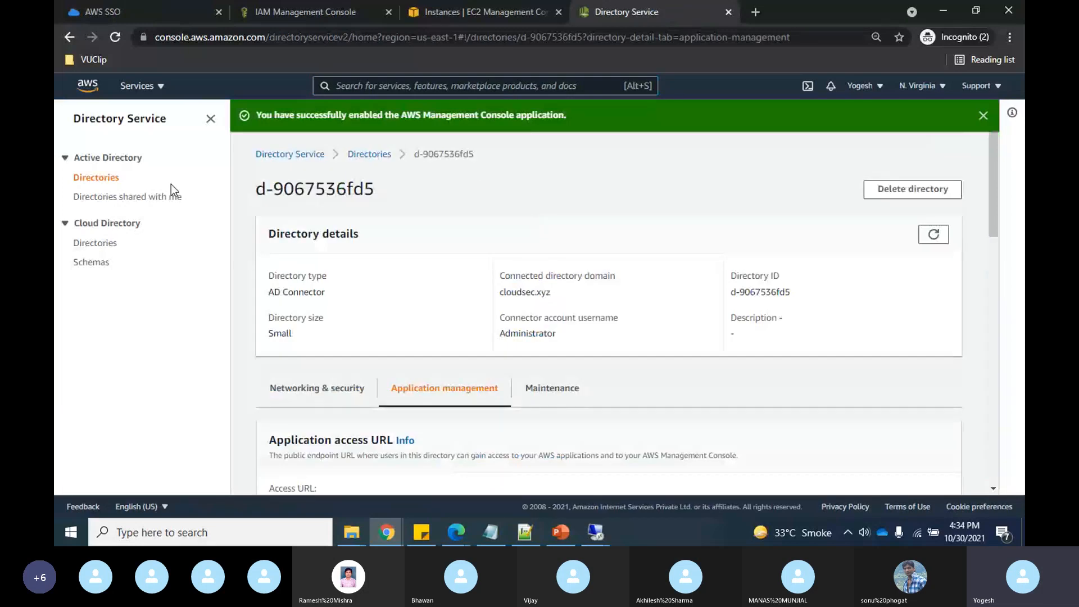
left_click(130, 12)
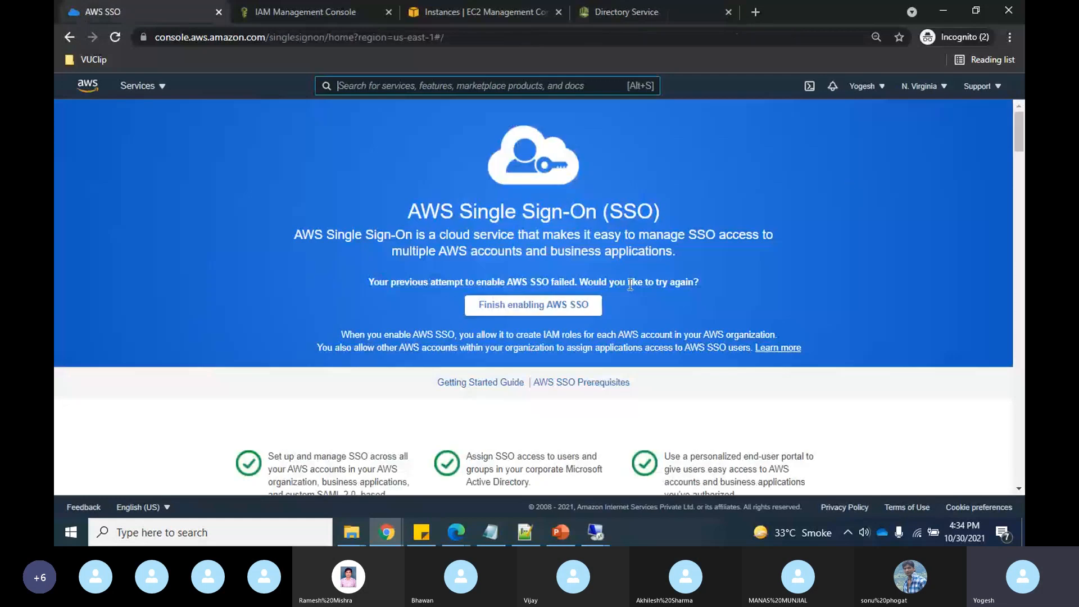
left_click(517, 306)
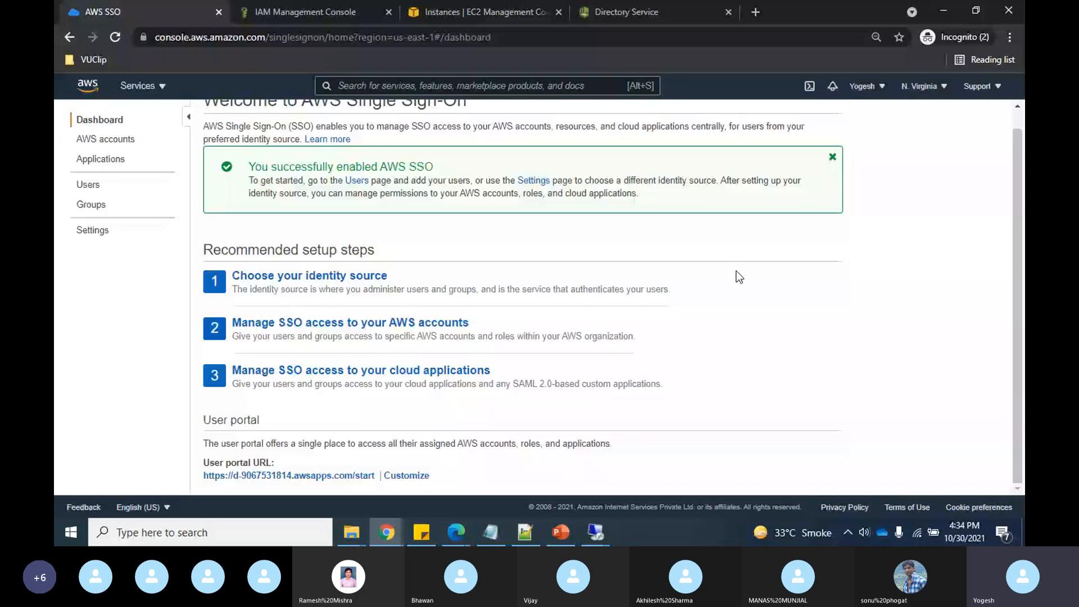
- Change the identity source to the Active Directory connector, confirming with 'ACCEPT', and return to settings
left_click(310, 276)
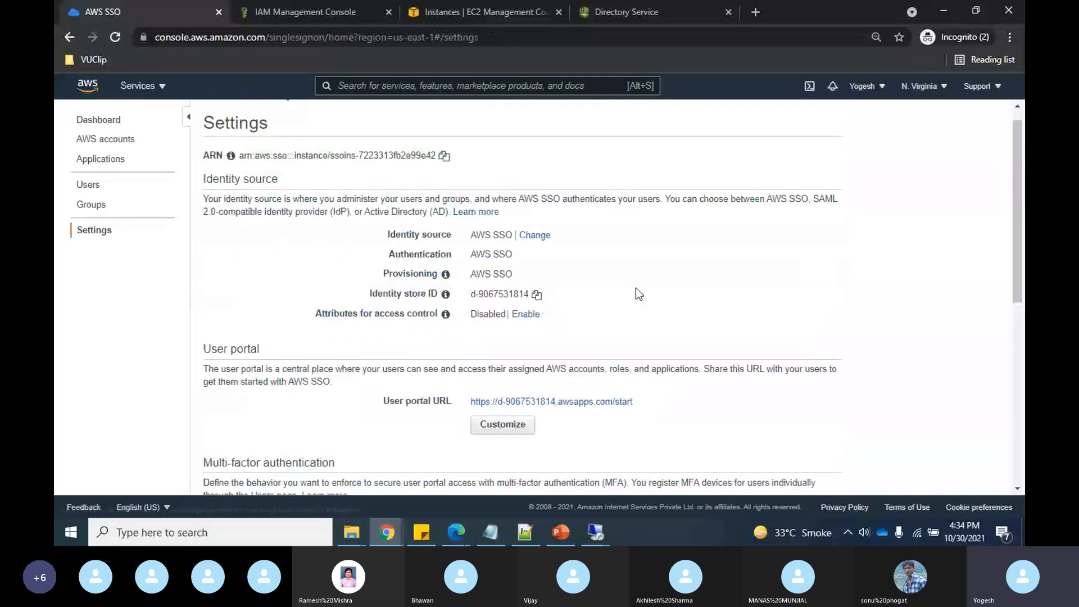
left_click(540, 239)
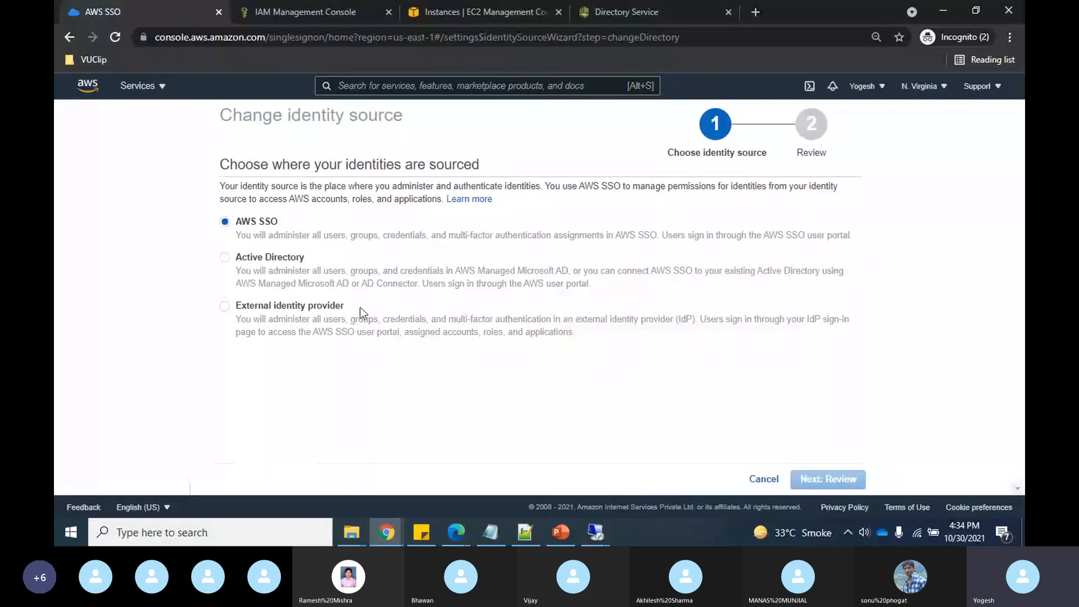
left_click(225, 258)
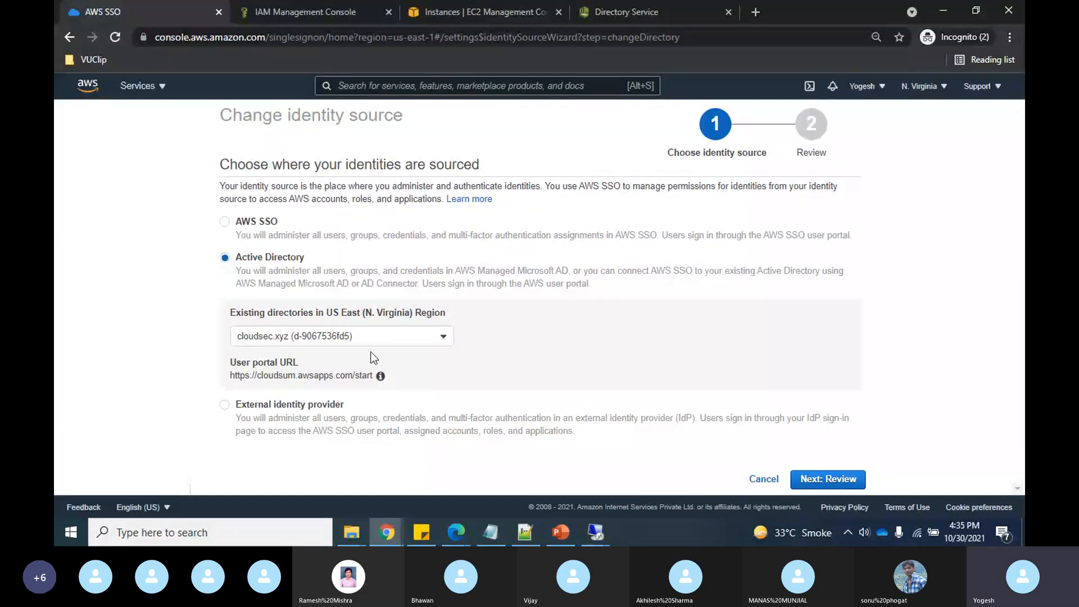
left_click(828, 479)
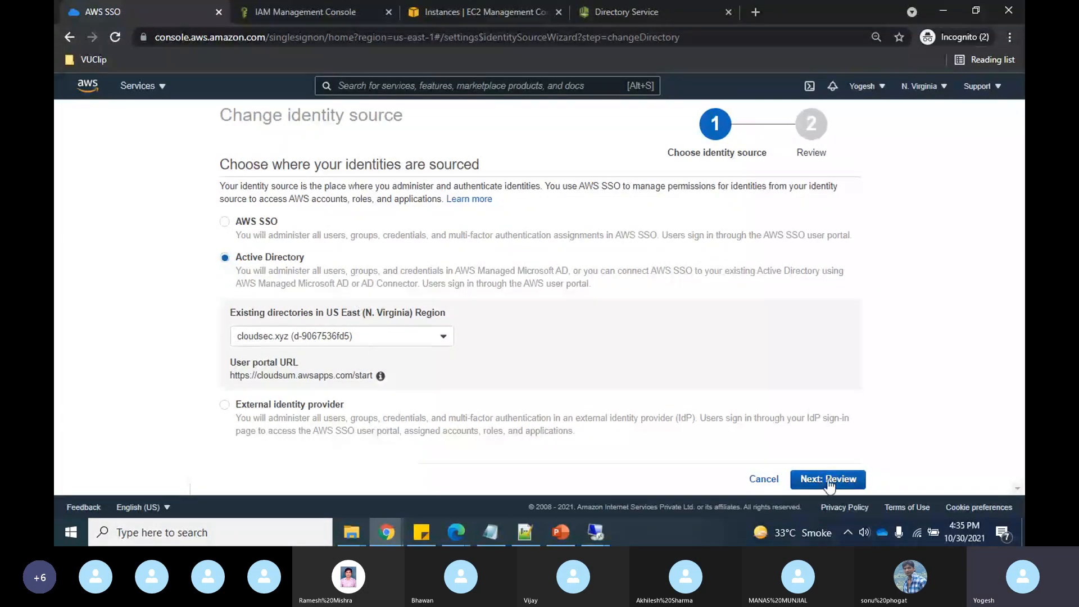
left_click(363, 433)
type("AC")
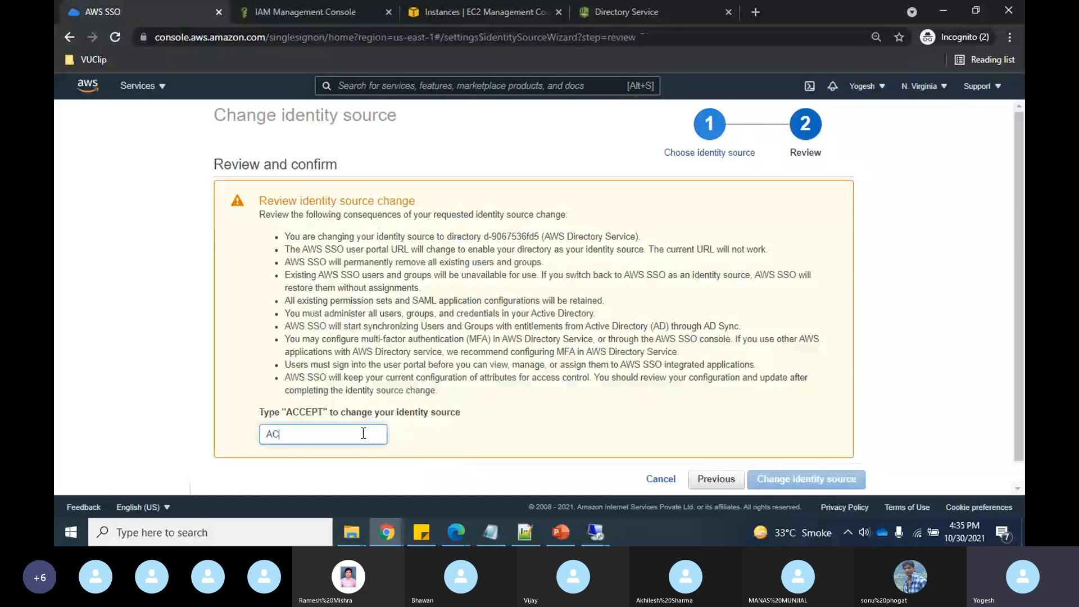
type("CEPT")
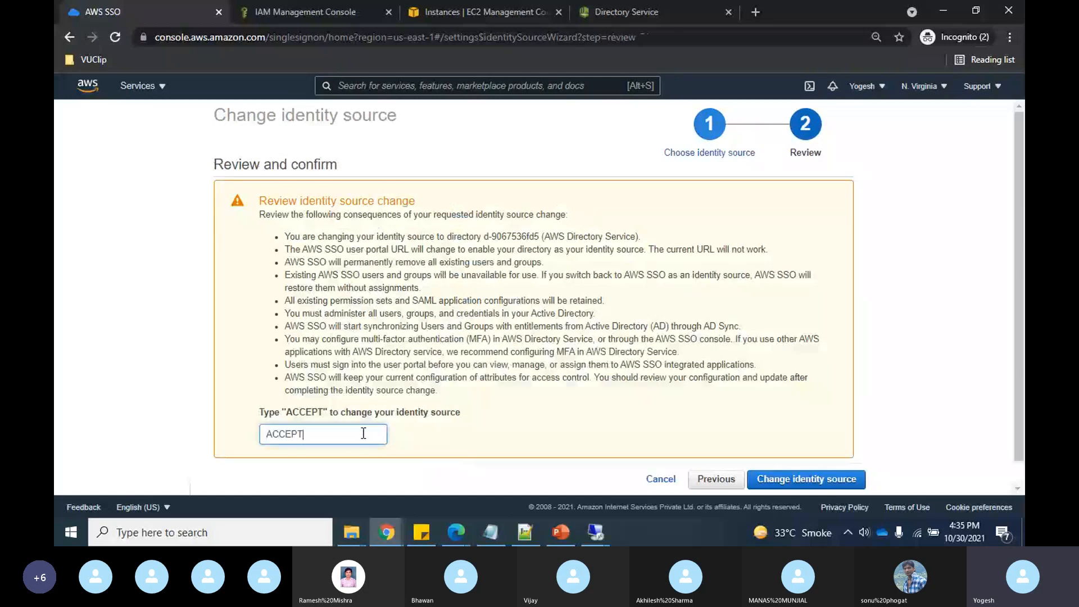
left_click(817, 478)
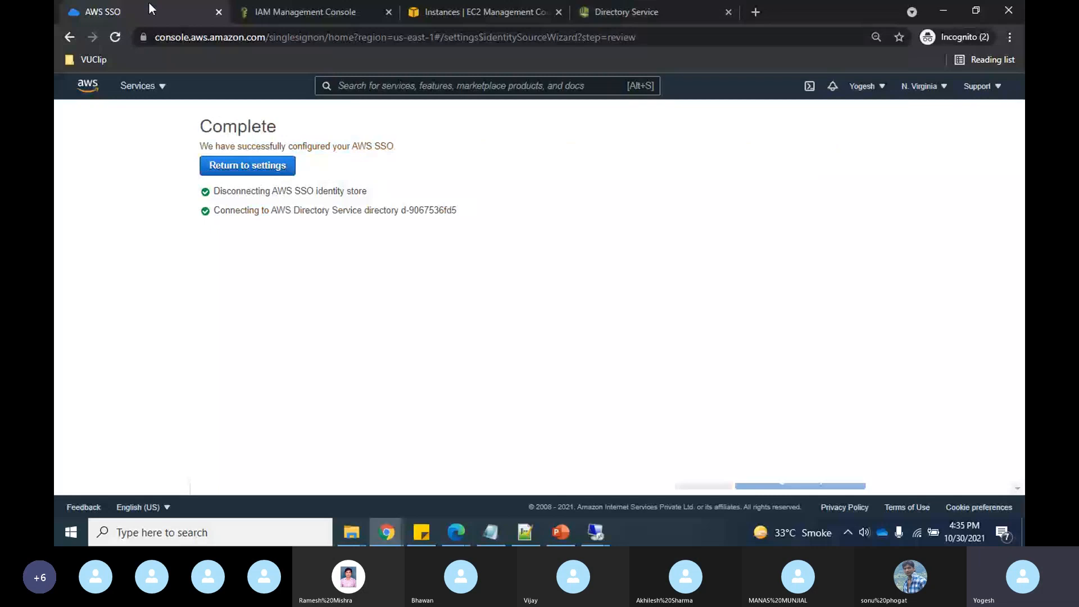
left_click(248, 165)
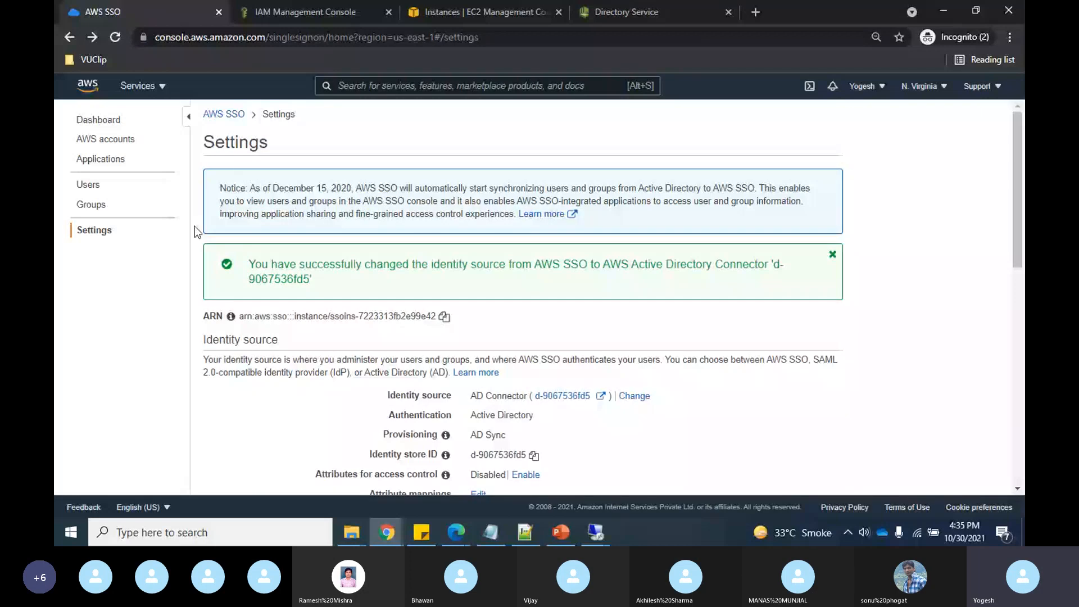
- Browse the AWS SSO users and groups lists
left_click(88, 184)
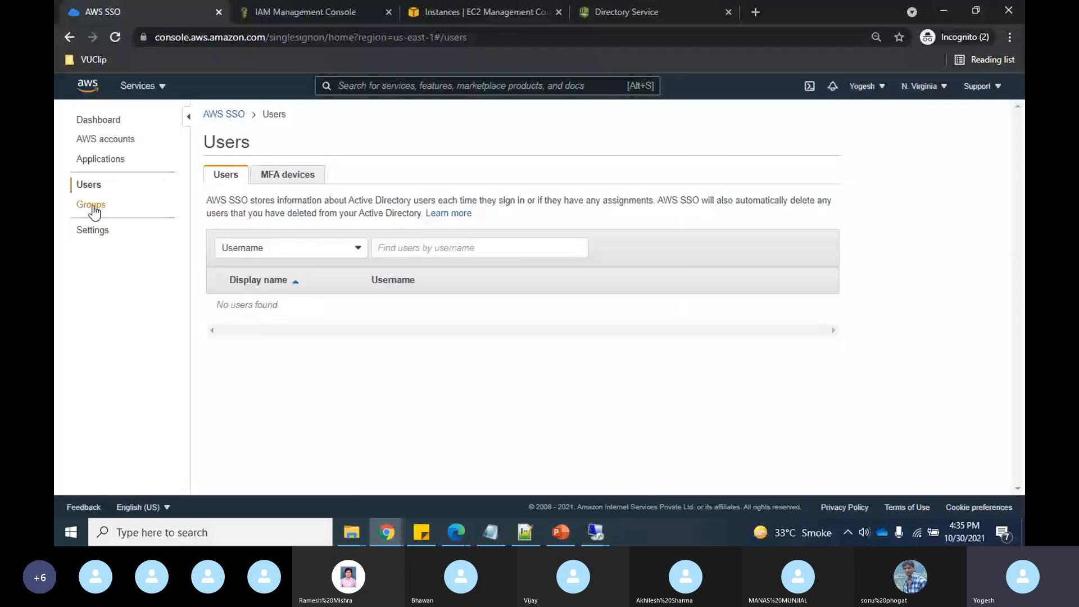
left_click(94, 207)
left_click(90, 186)
- Start assigning users to CloudSecurityMasterAccount, cancel, and show the permission sets instead
left_click(125, 147)
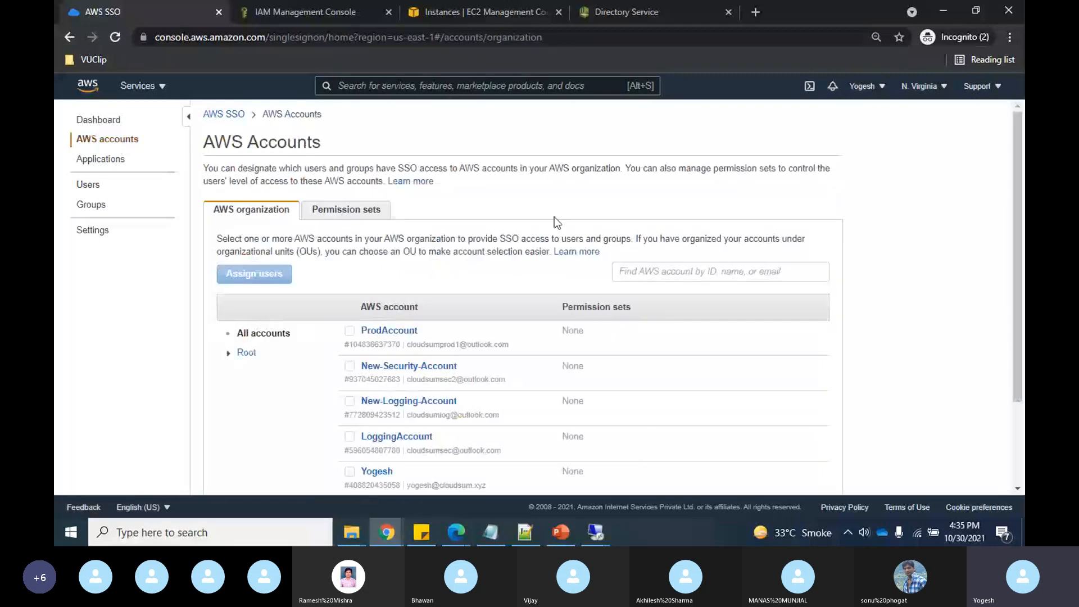
scroll(406, 280, "down", 2)
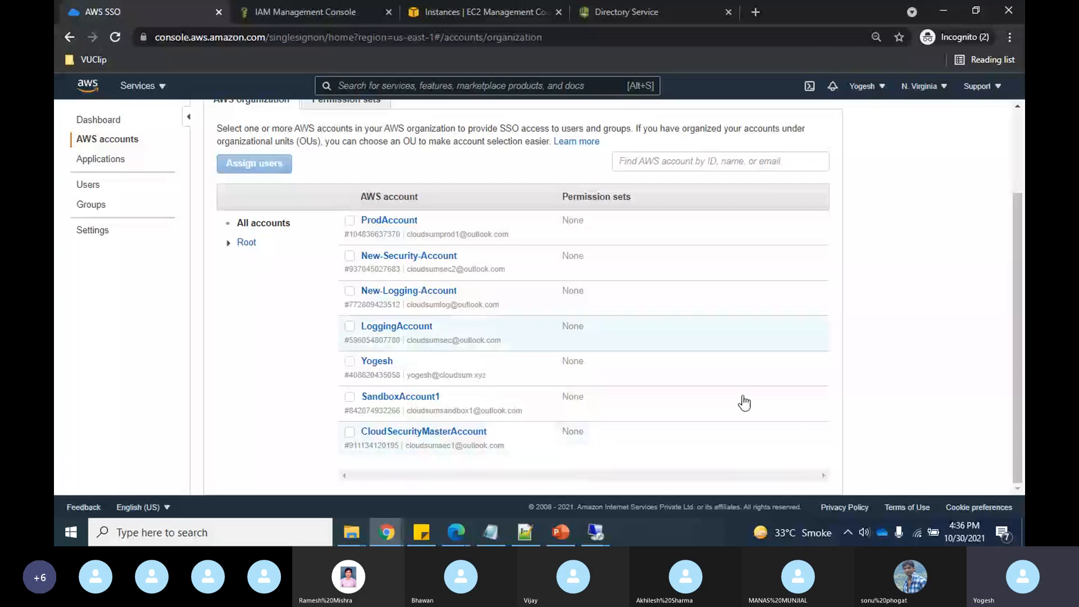
left_click(350, 432)
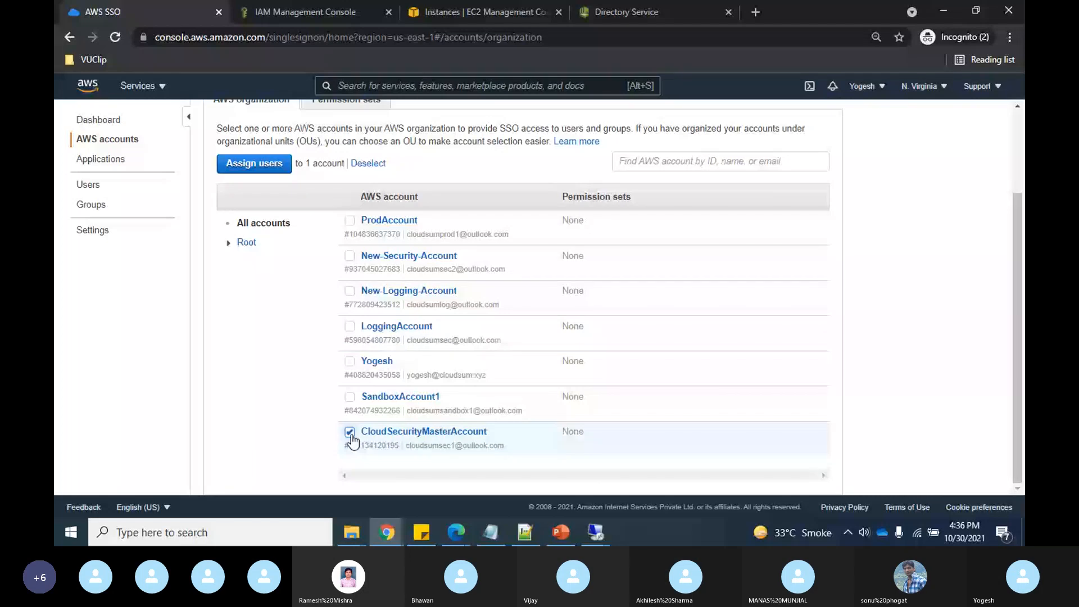
scroll(351, 442, "up", 1)
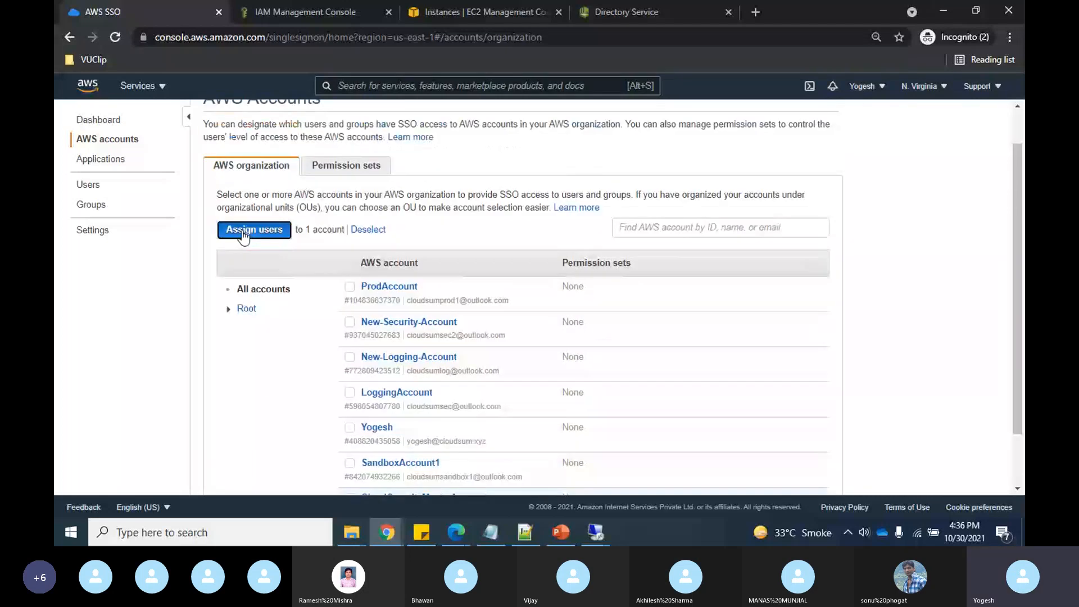
left_click(244, 236)
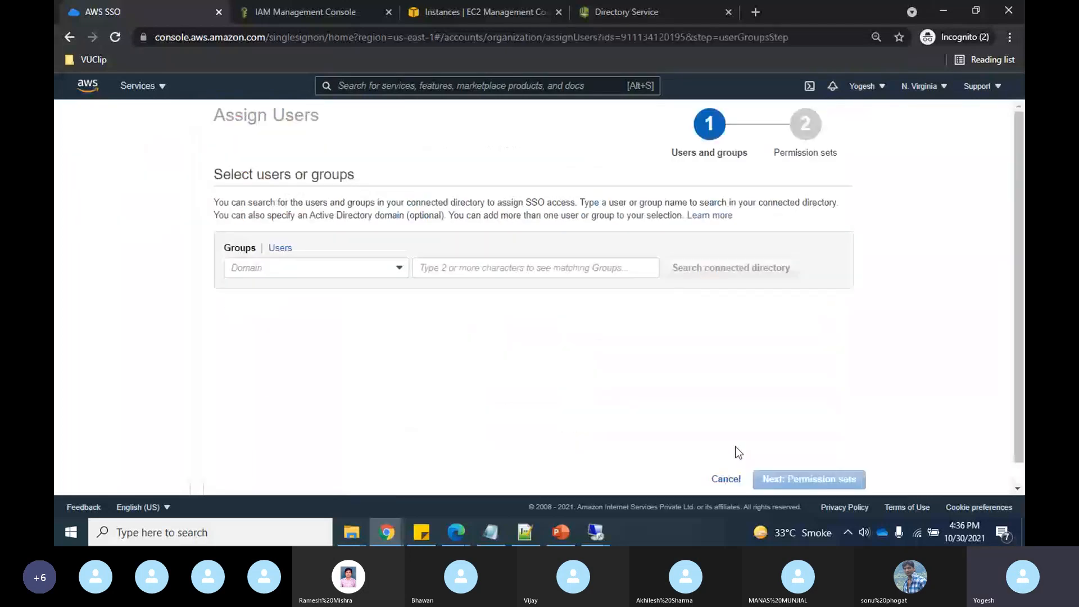
left_click(725, 479)
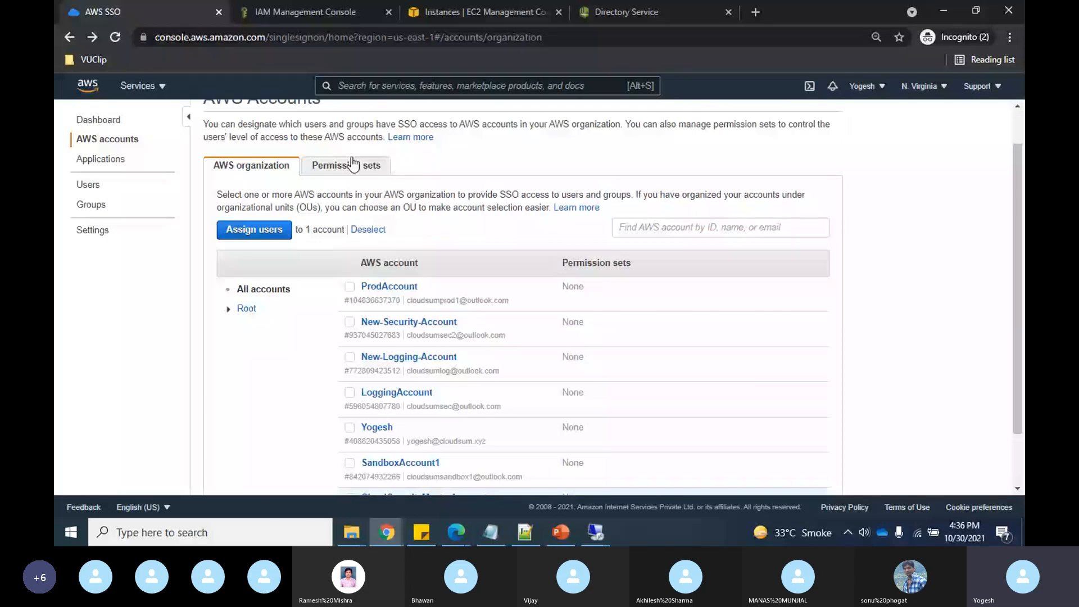
left_click(353, 164)
- Create a permission set from the existing ViewOnlyAccess job function policy
left_click(260, 274)
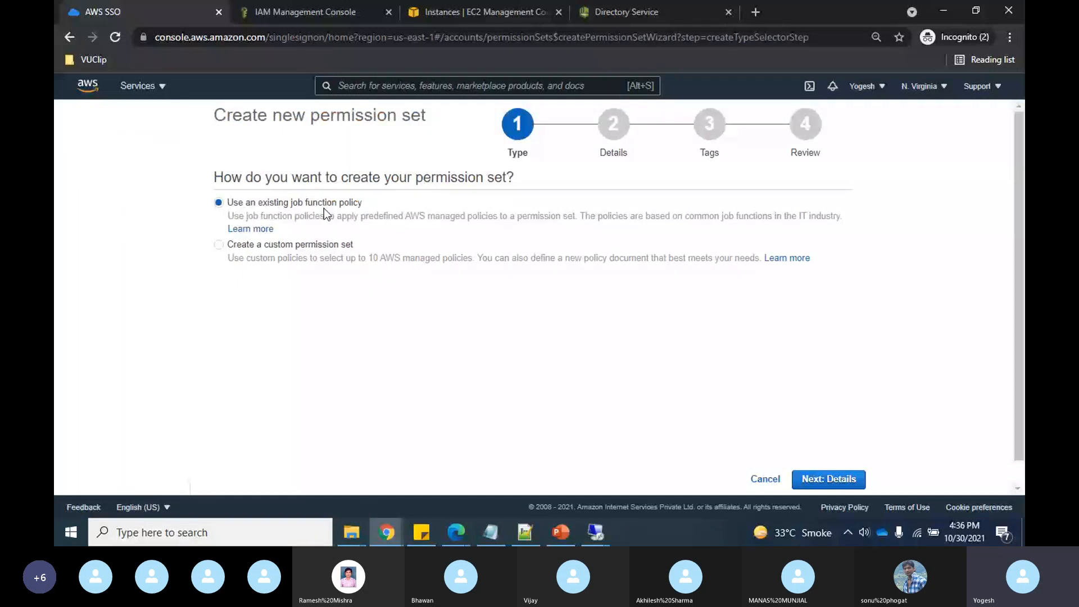
left_click(841, 479)
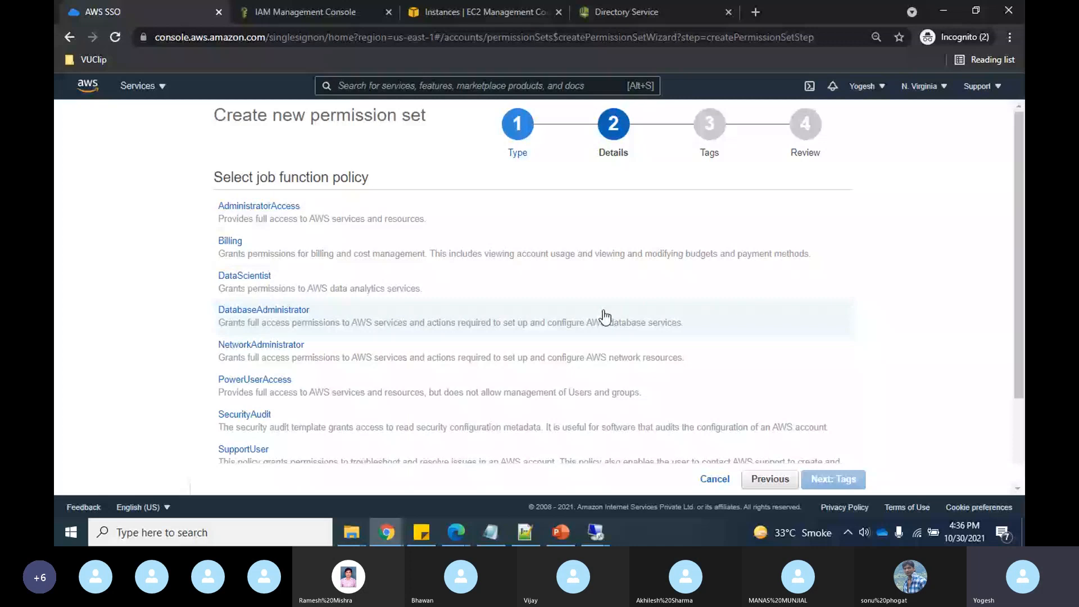
scroll(604, 317, "down", 2)
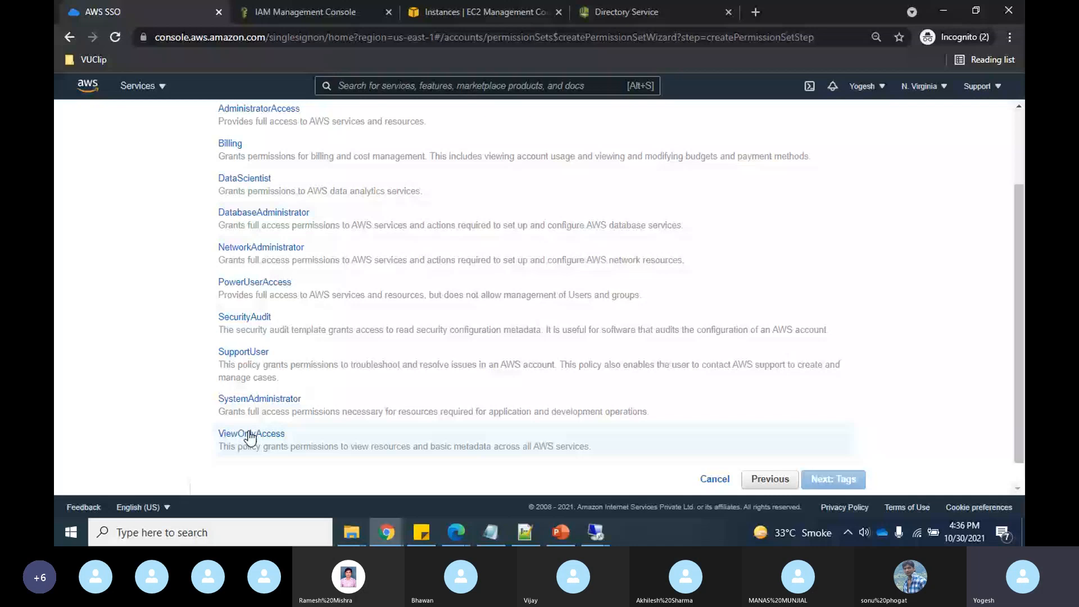
left_click(690, 446)
left_click(838, 479)
left_click(838, 478)
left_click(839, 479)
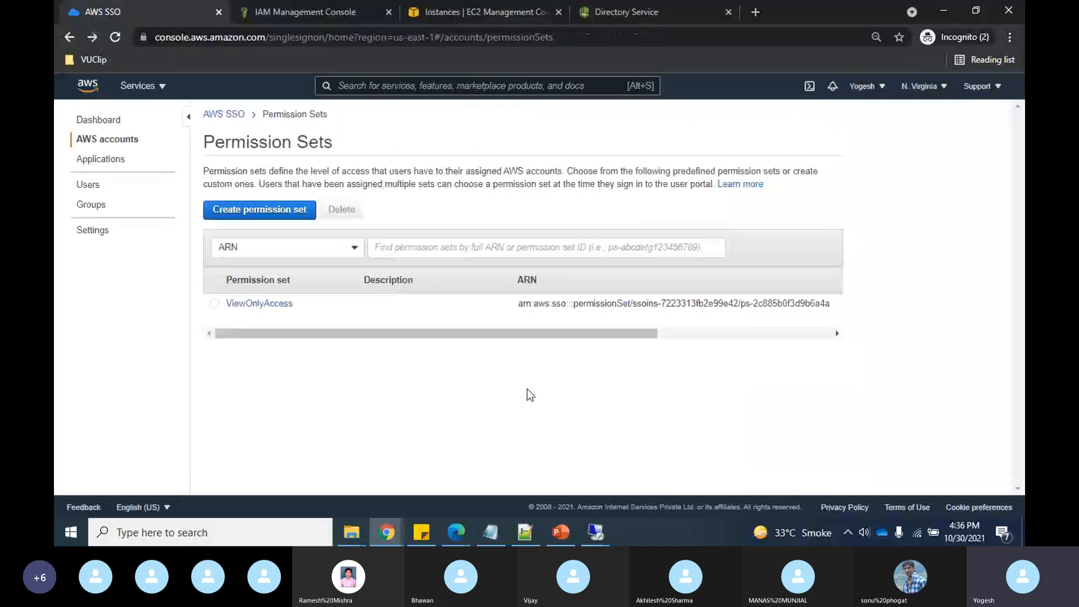
- Tick CloudSecurityMasterAccount, start Assign users, and choose the cloudsec.xyz domain
left_click(107, 139)
scroll(294, 230, "down", 2)
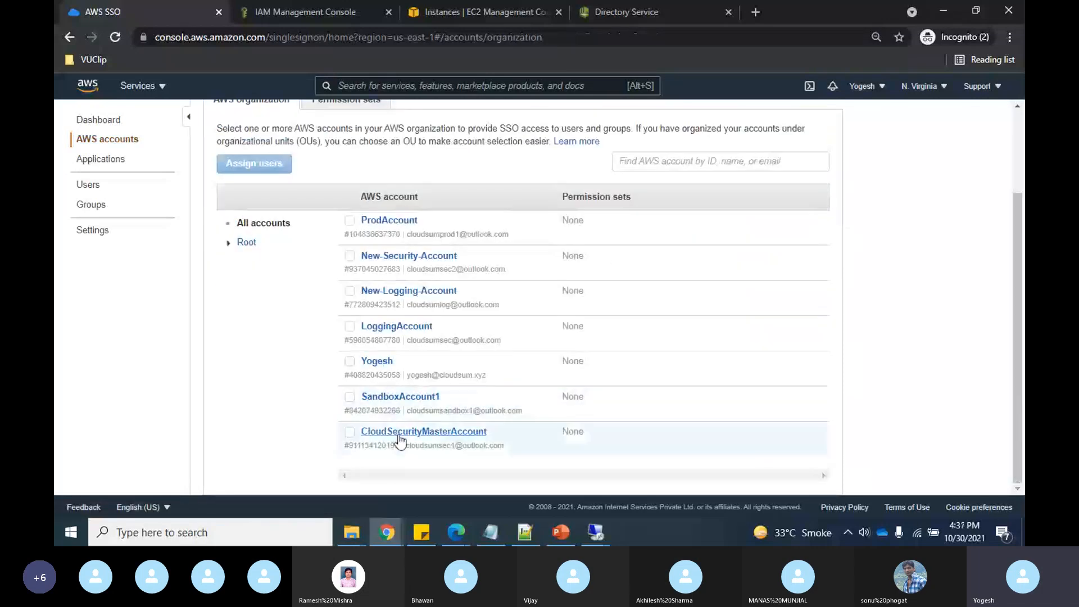
left_click(350, 432)
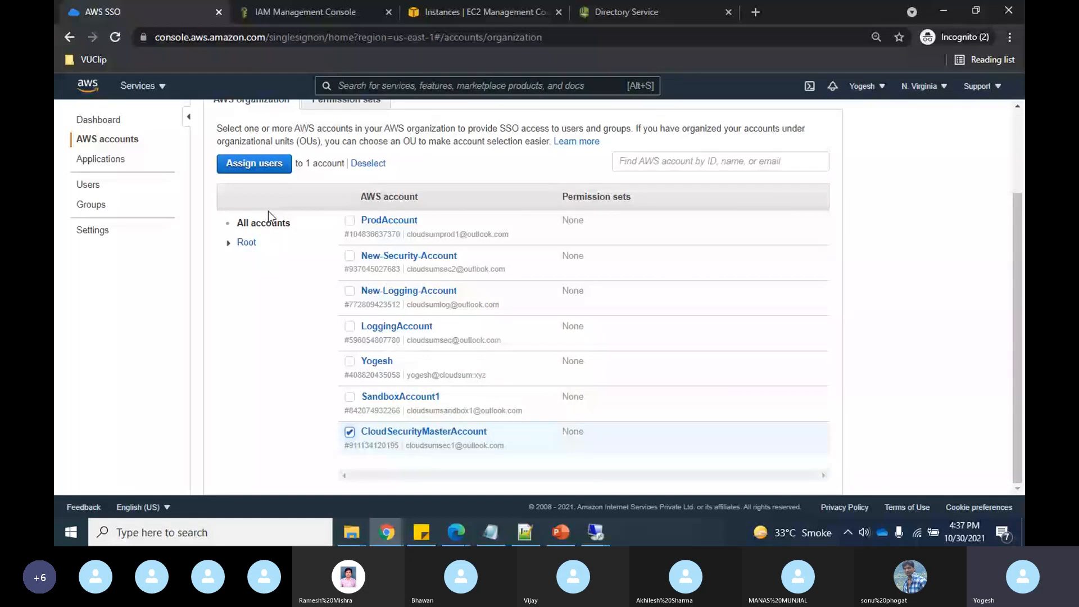
left_click(251, 164)
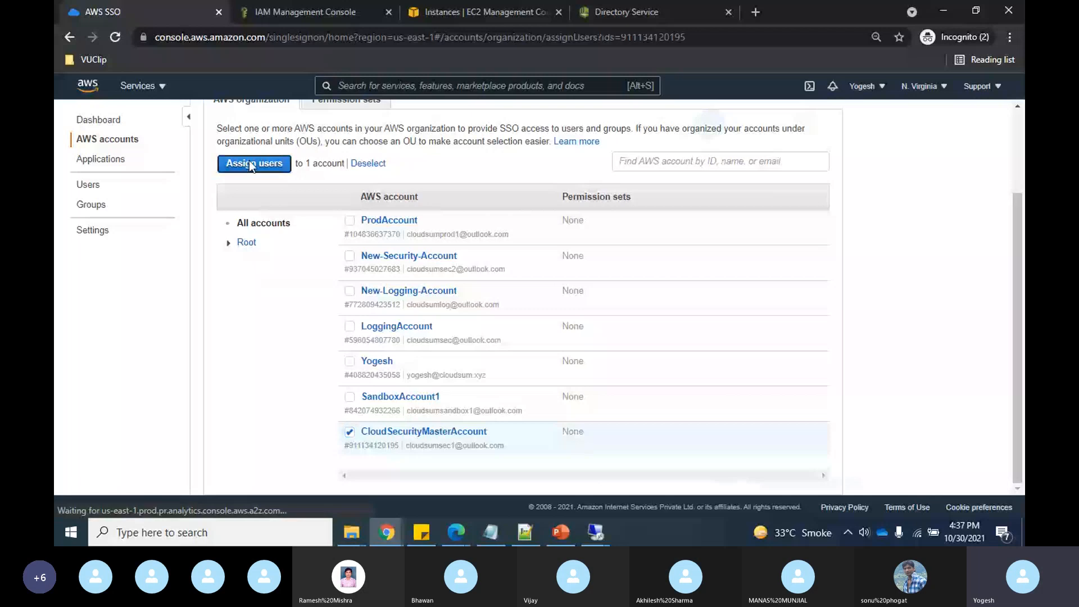
left_click(333, 269)
left_click(337, 289)
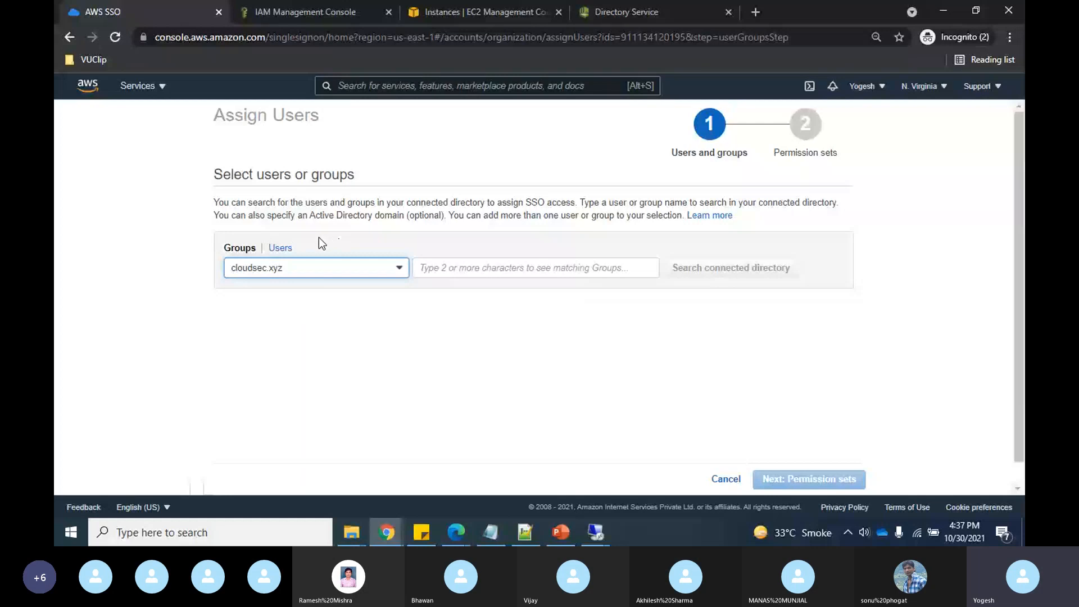
- Search the cloudsec.xyz groups for 'dev' and add the Dev group to the selection
left_click(238, 253)
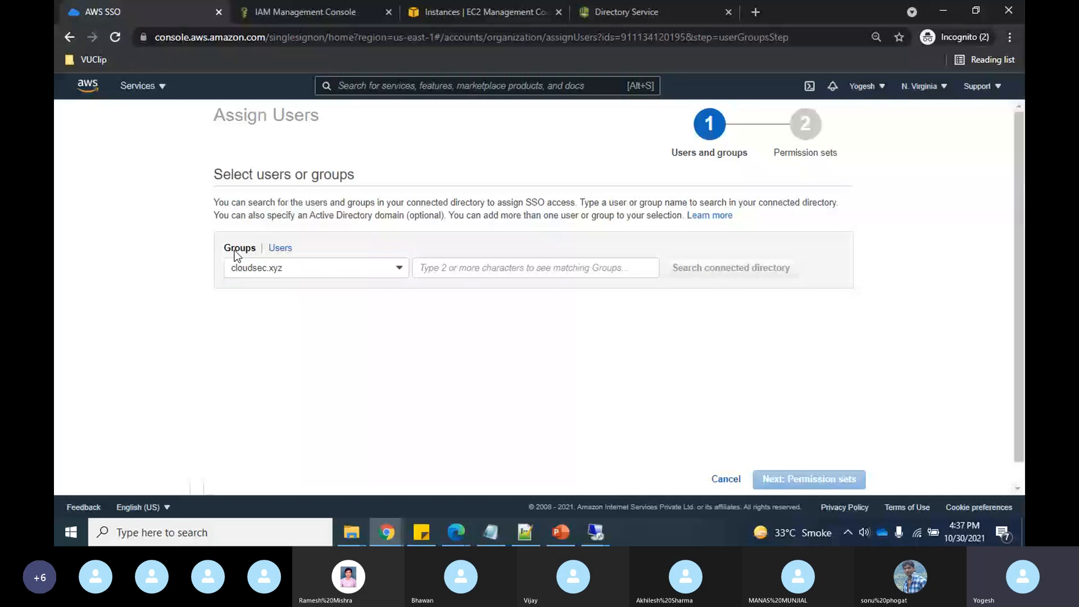
left_click(523, 266)
type("dev")
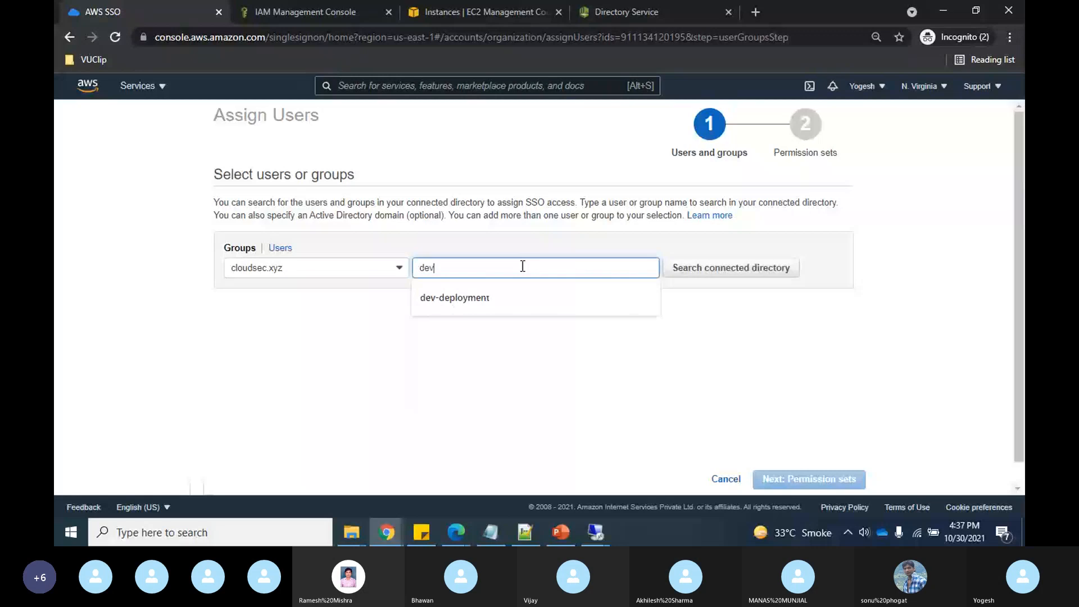
key("Return")
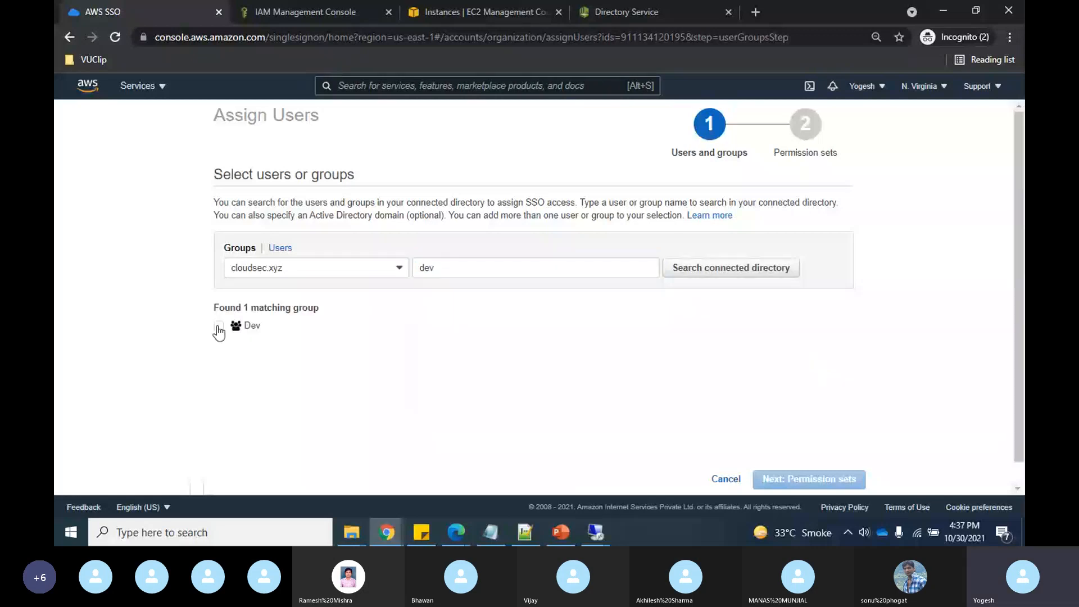
left_click(219, 327)
left_click(458, 267)
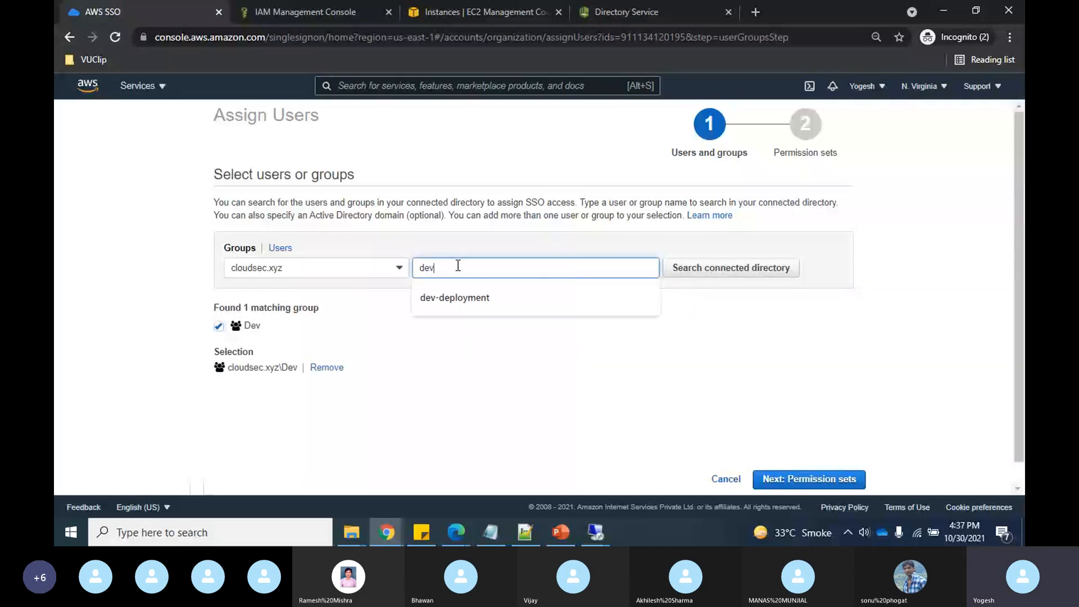
key("BackSpace")
key("BackSpace")
key("BackSpace")
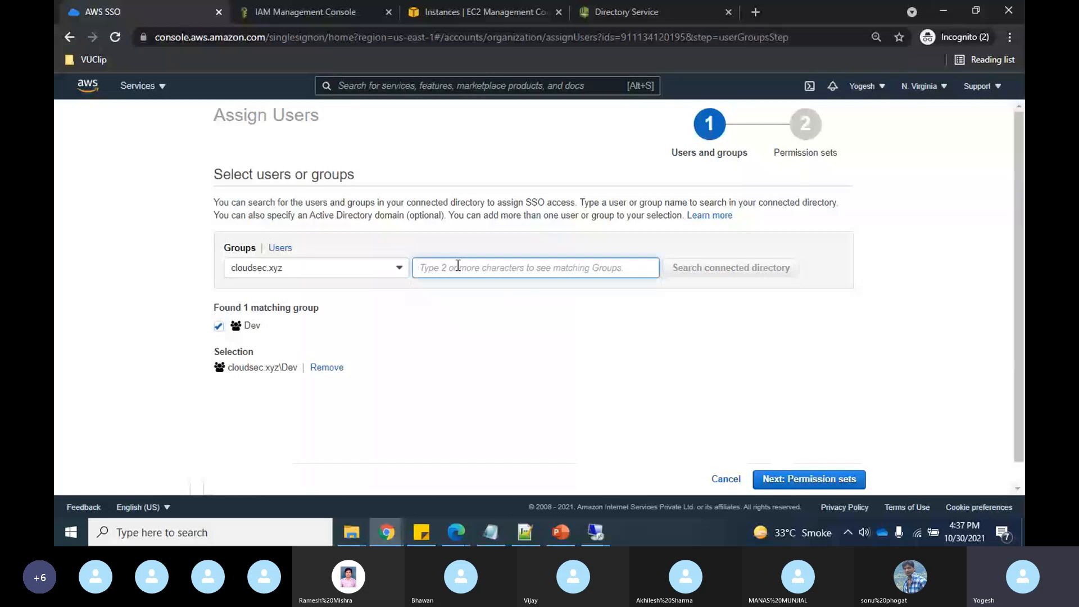
type("yo")
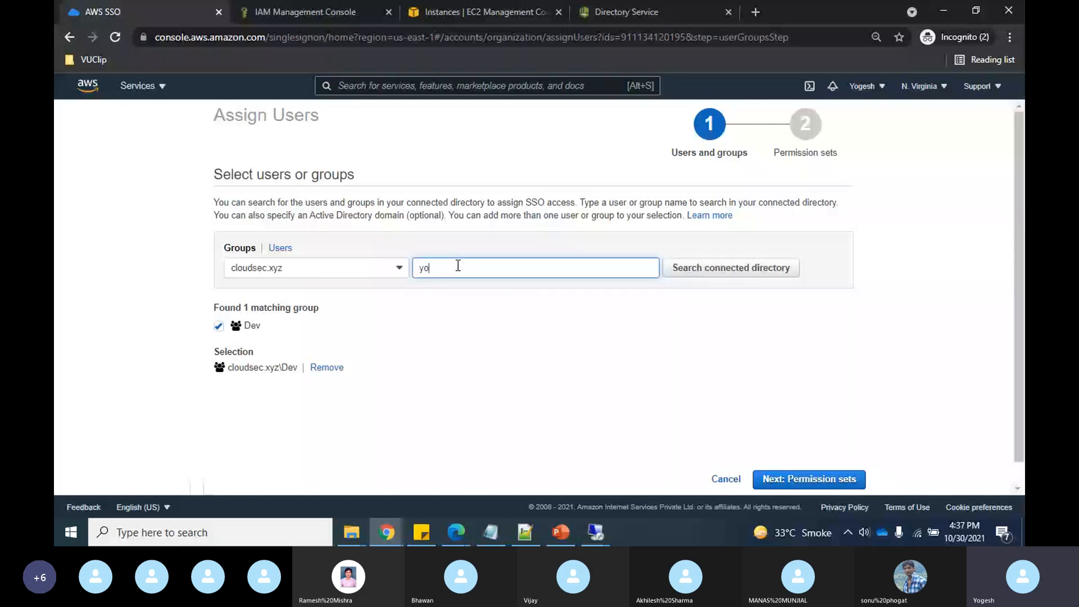
type("gesh")
key("Return")
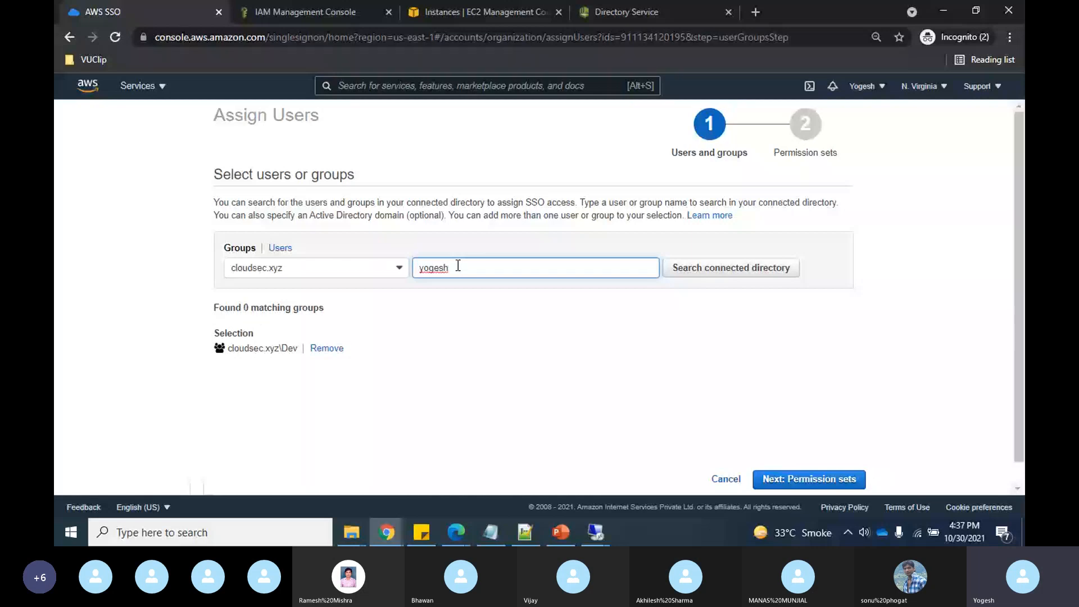
key("ctrl+a")
key("BackSpace")
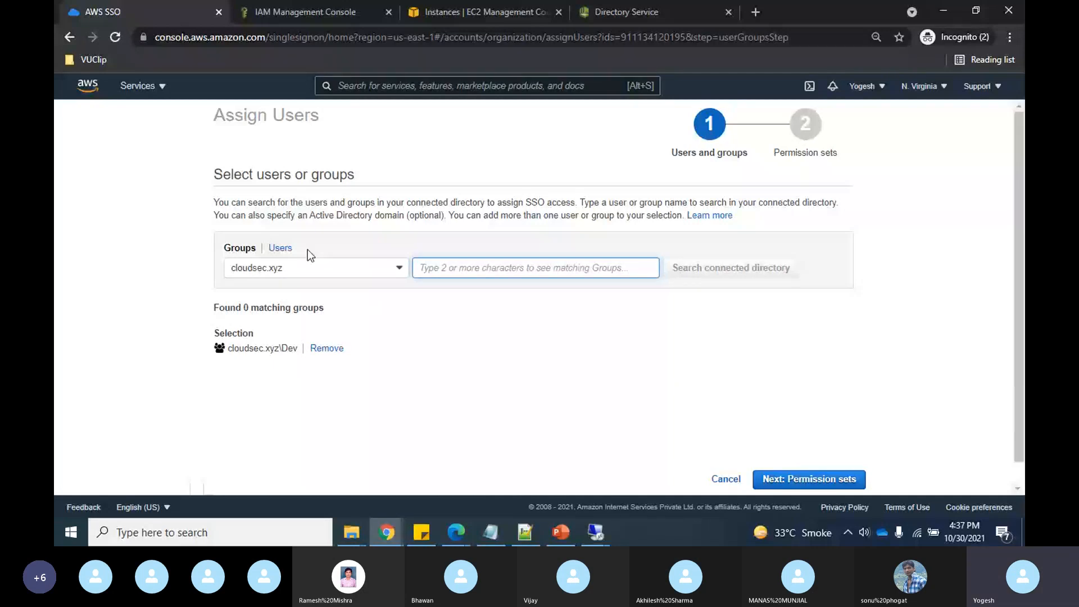
- Search the directory users by name, add the user, and continue to permission sets
left_click(279, 248)
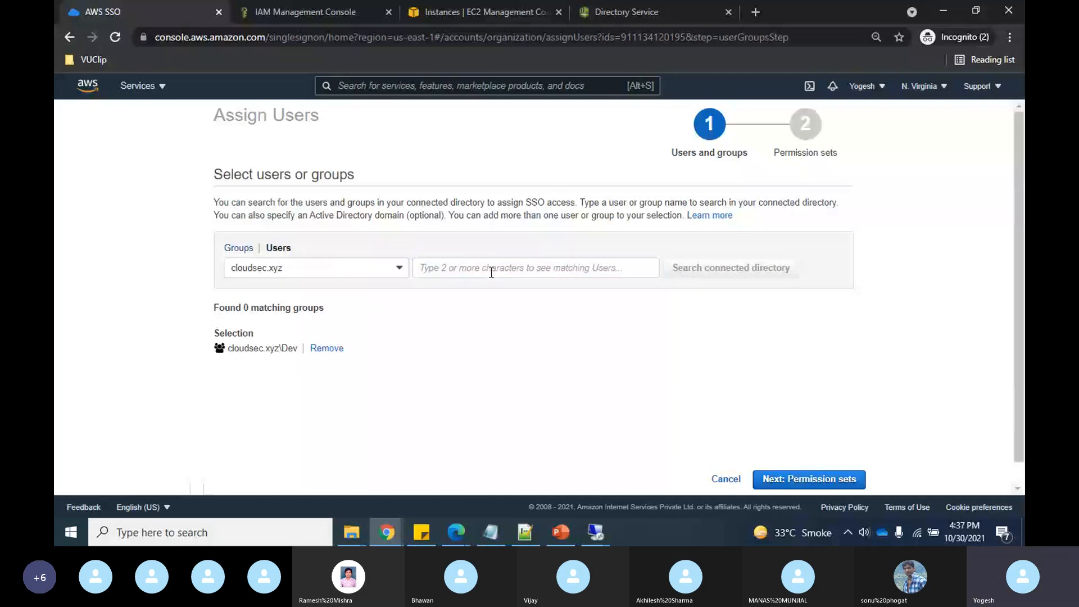
left_click(491, 273)
type("yogesh")
key("Return")
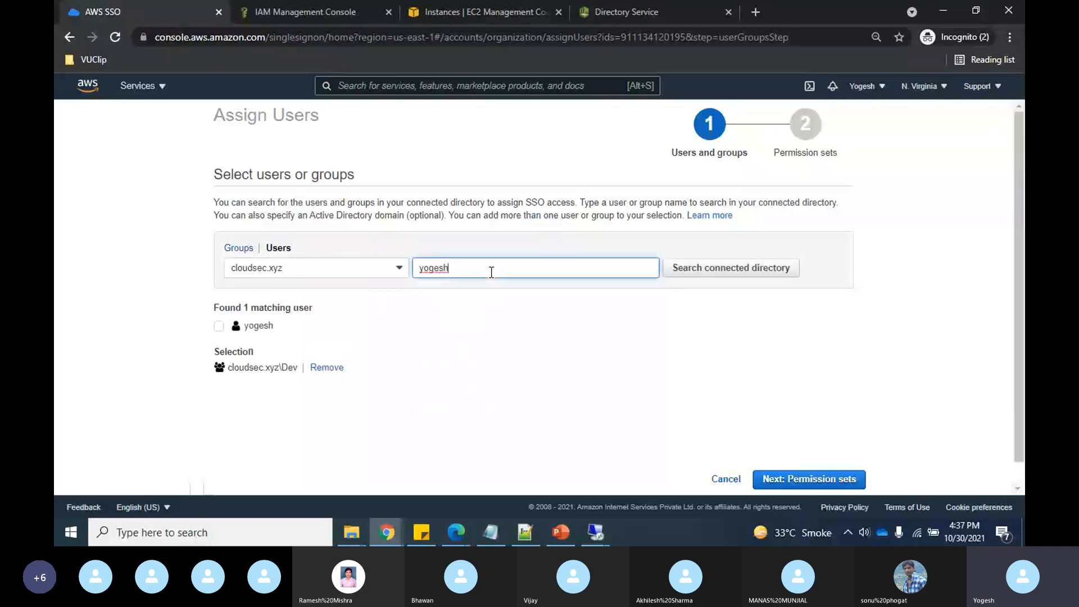
left_click(219, 326)
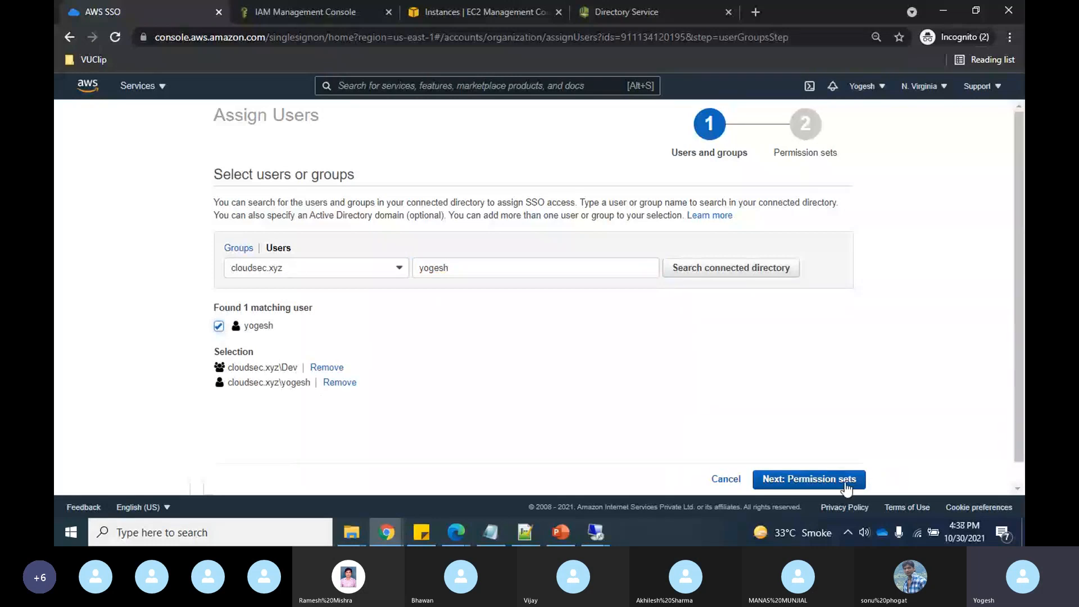
left_click(830, 481)
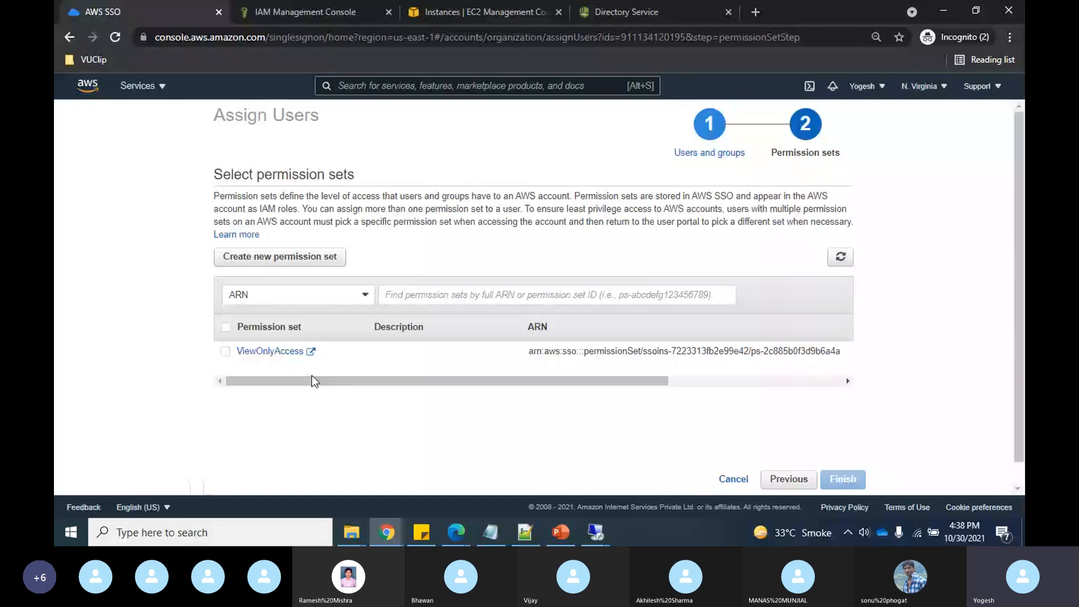
- Assign ViewOnlyAccess, finish, and deselect CloudSecurityMasterAccount on the accounts list
left_click(225, 351)
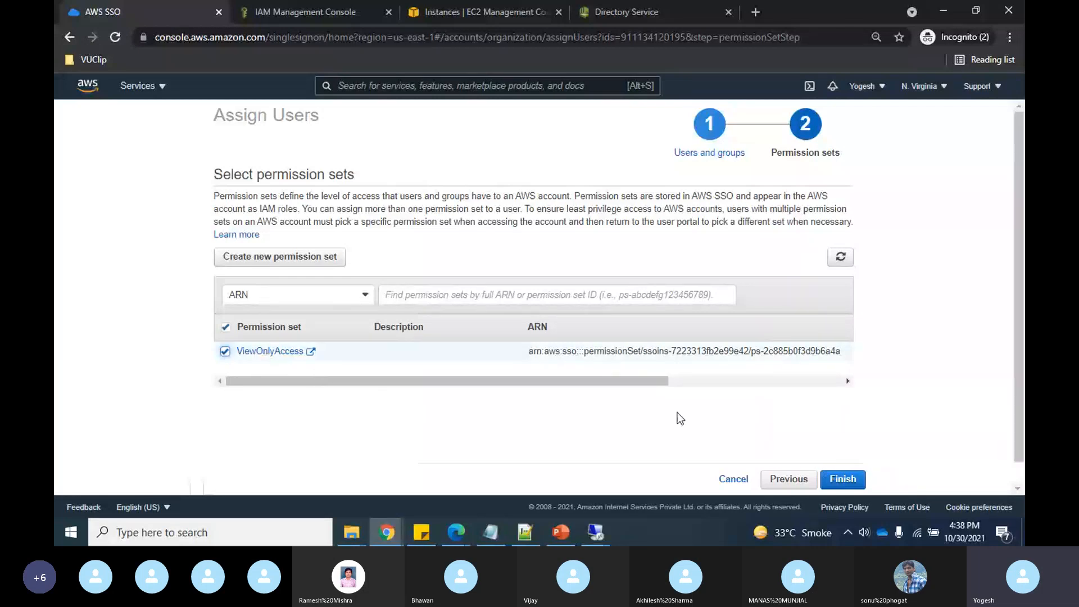
left_click(846, 479)
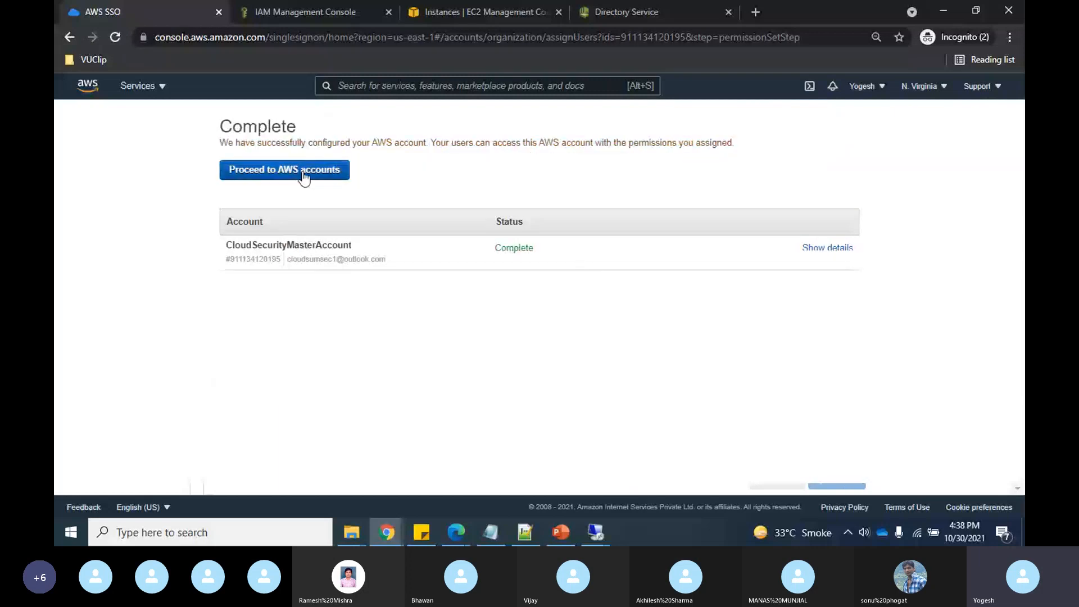
left_click(304, 178)
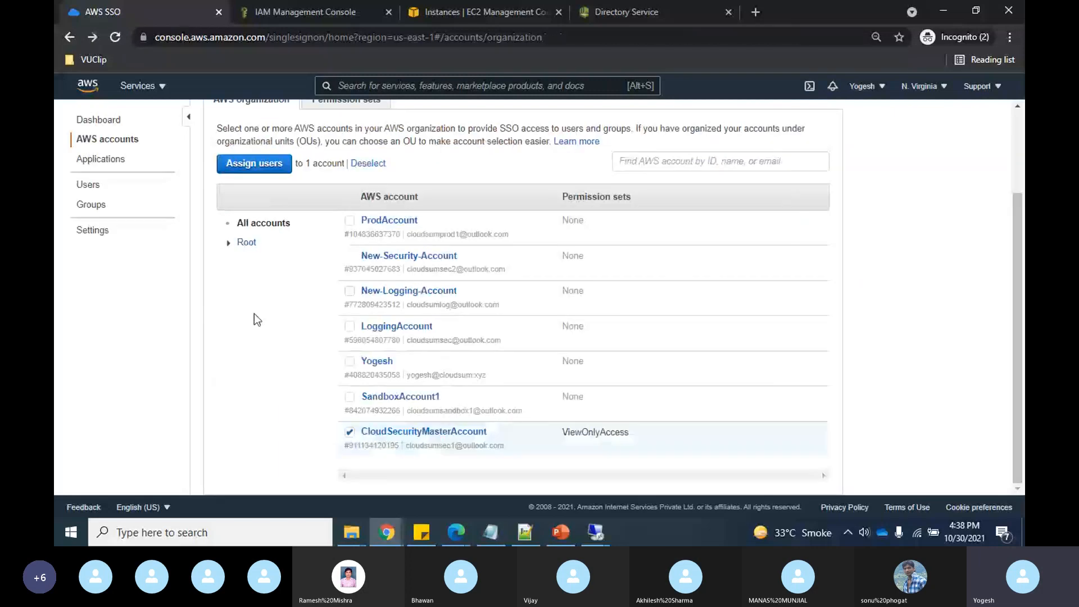
left_click(349, 432)
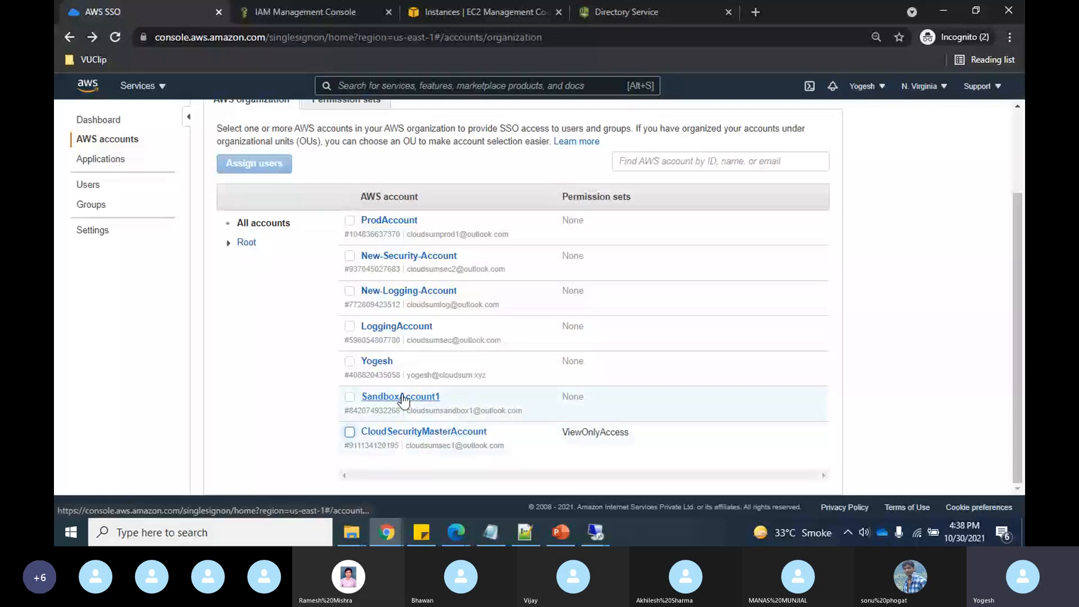
- Assign the 'dev' search's Dev group to LoggingAccount with ViewOnlyAccess, then back to accounts
left_click(413, 330)
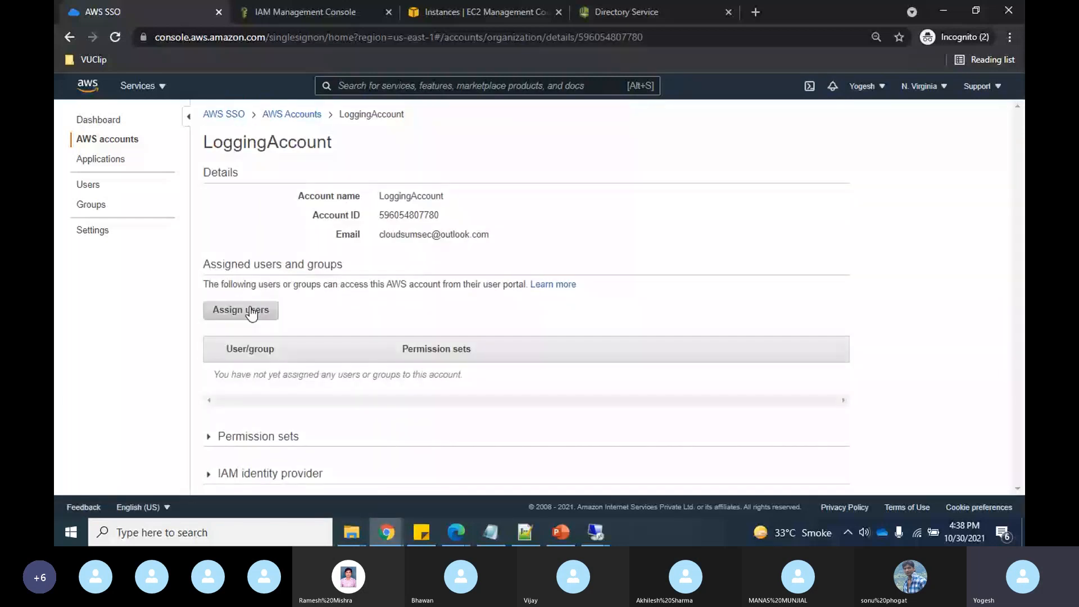
left_click(251, 314)
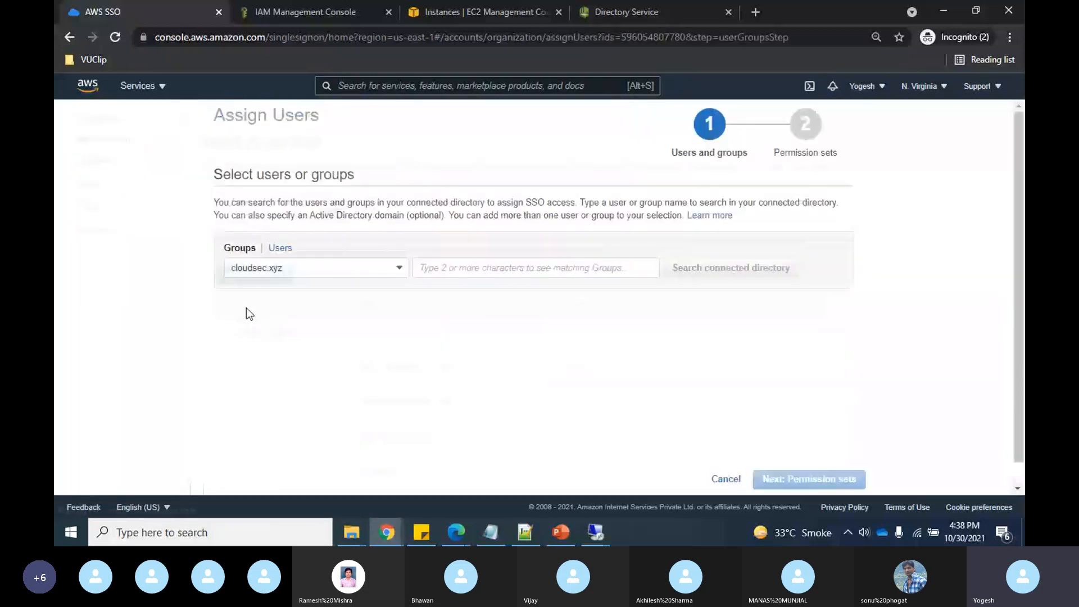
left_click(459, 264)
type("d")
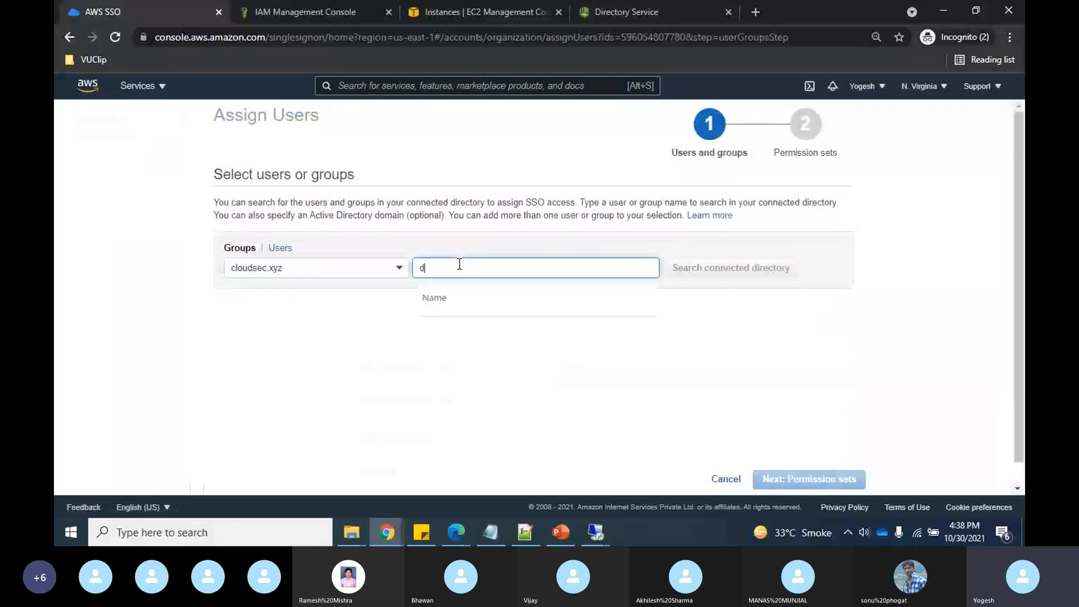
type("ev")
key("Return")
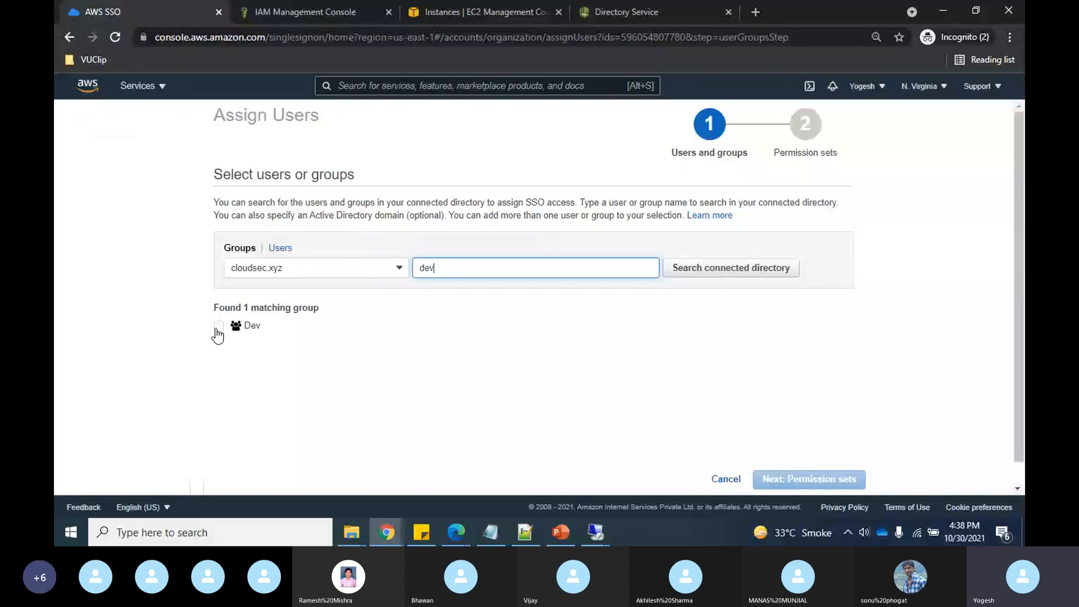
left_click(218, 328)
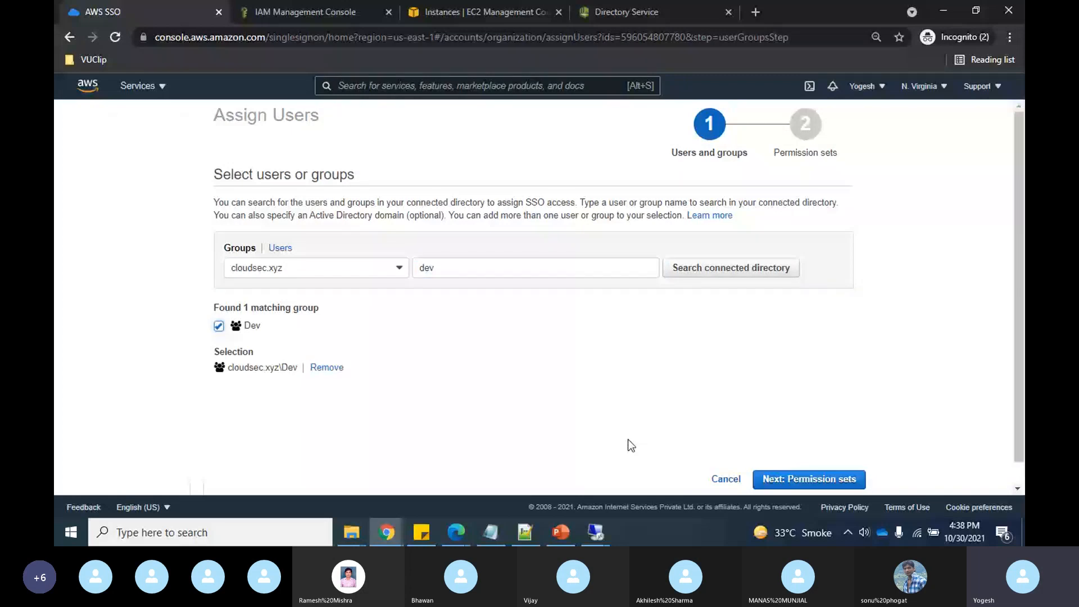
left_click(824, 481)
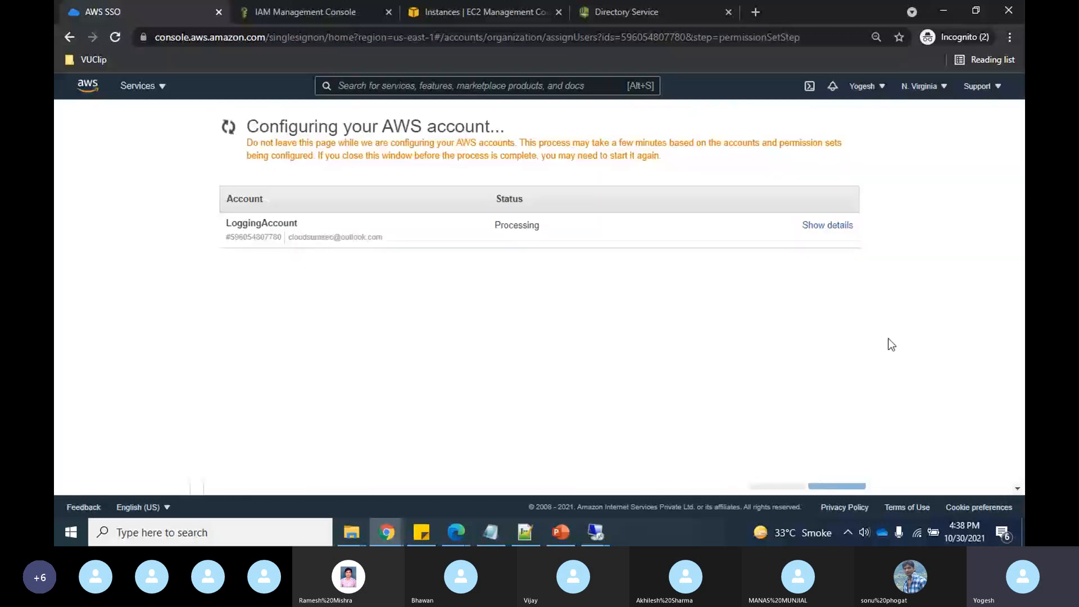
left_click(323, 171)
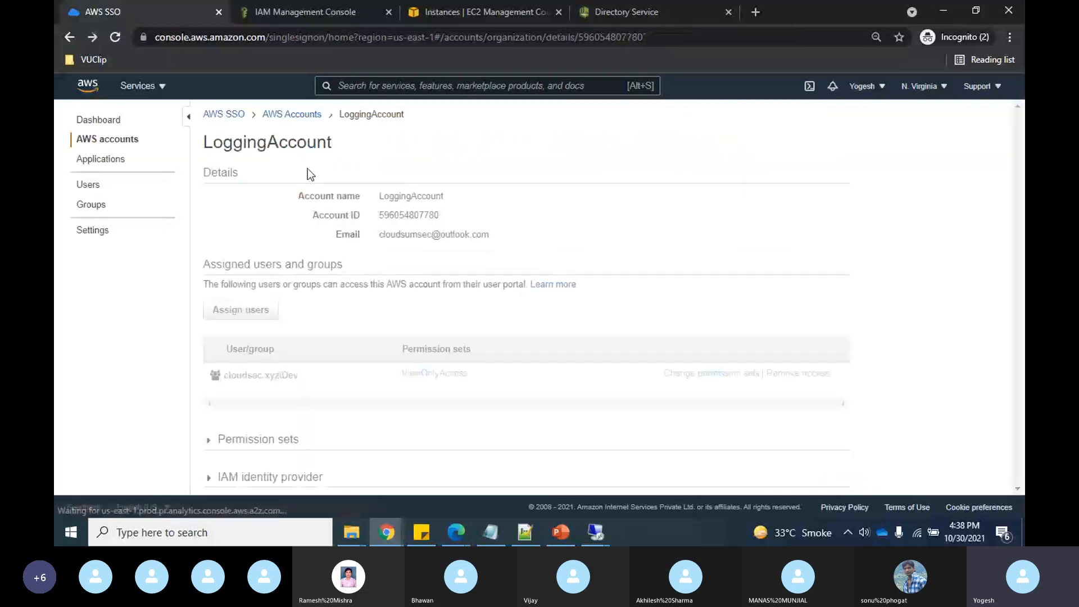
left_click(105, 142)
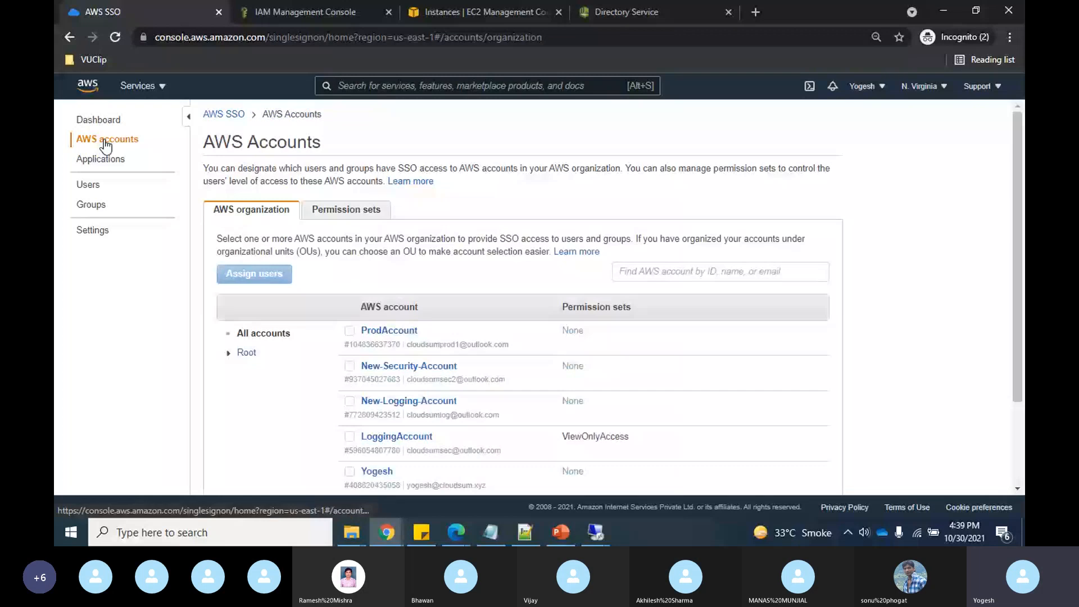
- Review the accounts list, then show permission sets with ViewOnlyAccess as the only set
scroll(264, 453, "down", 2)
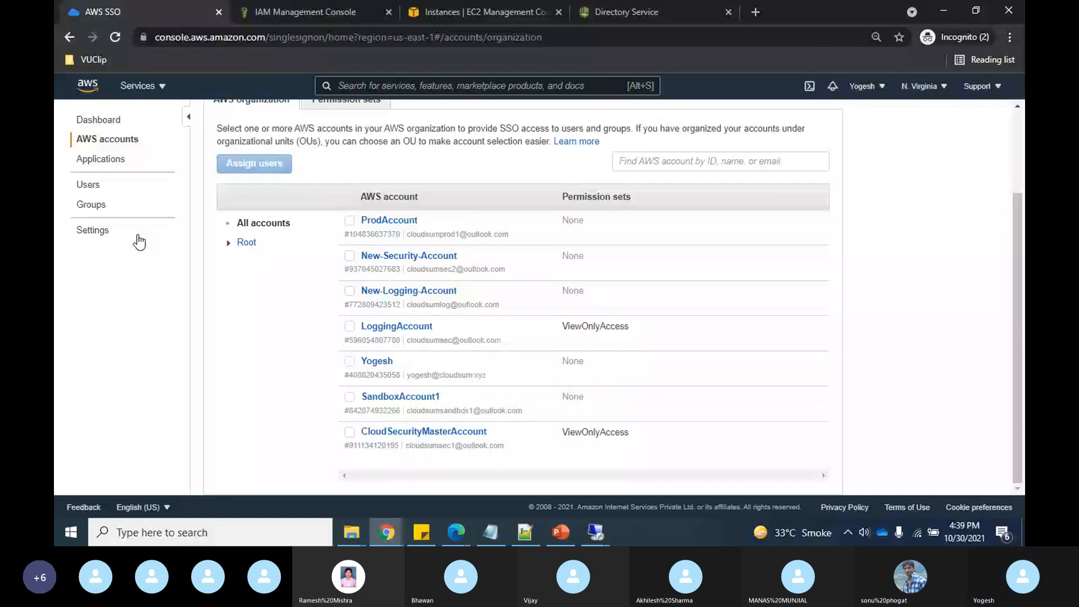
scroll(298, 320, "up", 2)
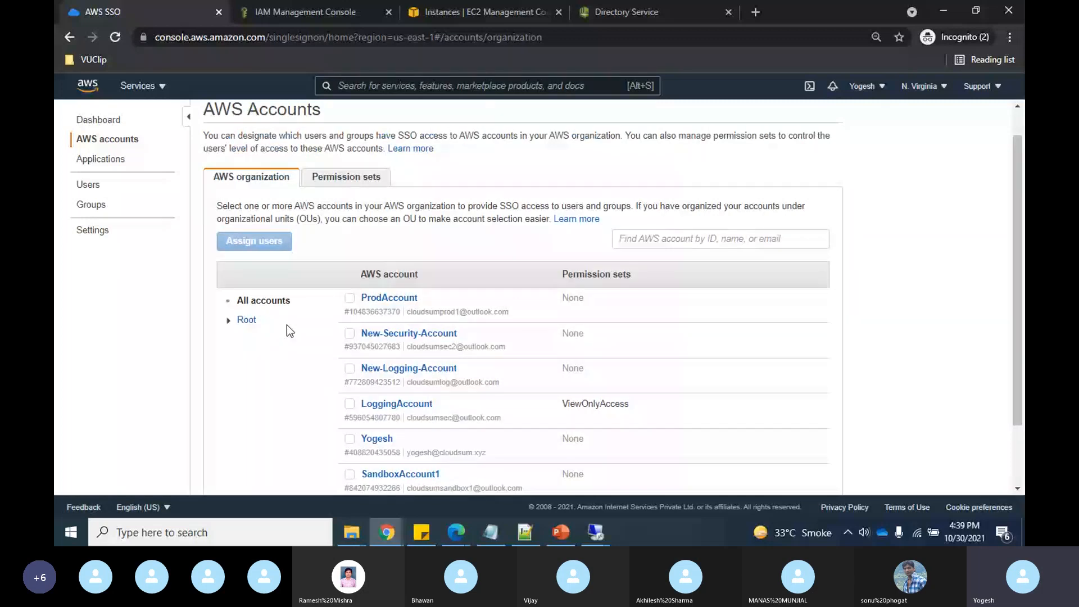
left_click(344, 177)
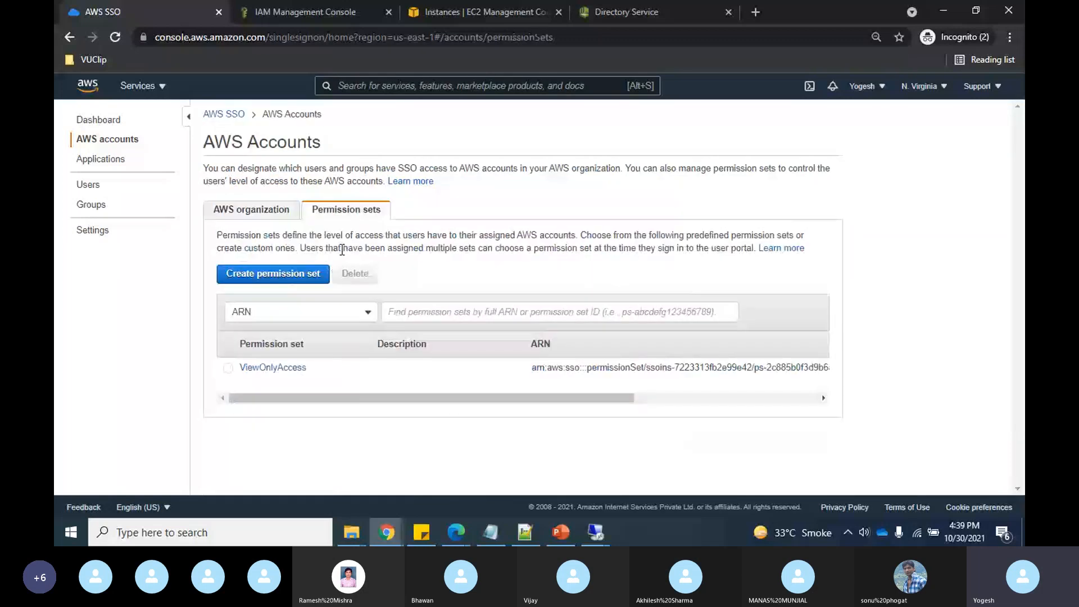
left_click(292, 276)
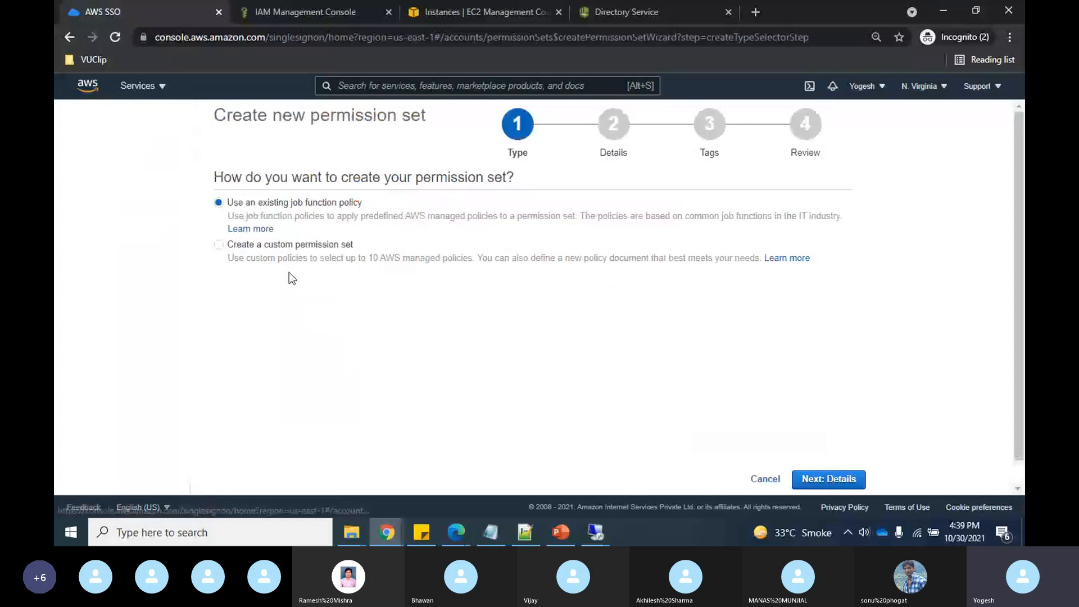
left_click(219, 246)
left_click(825, 481)
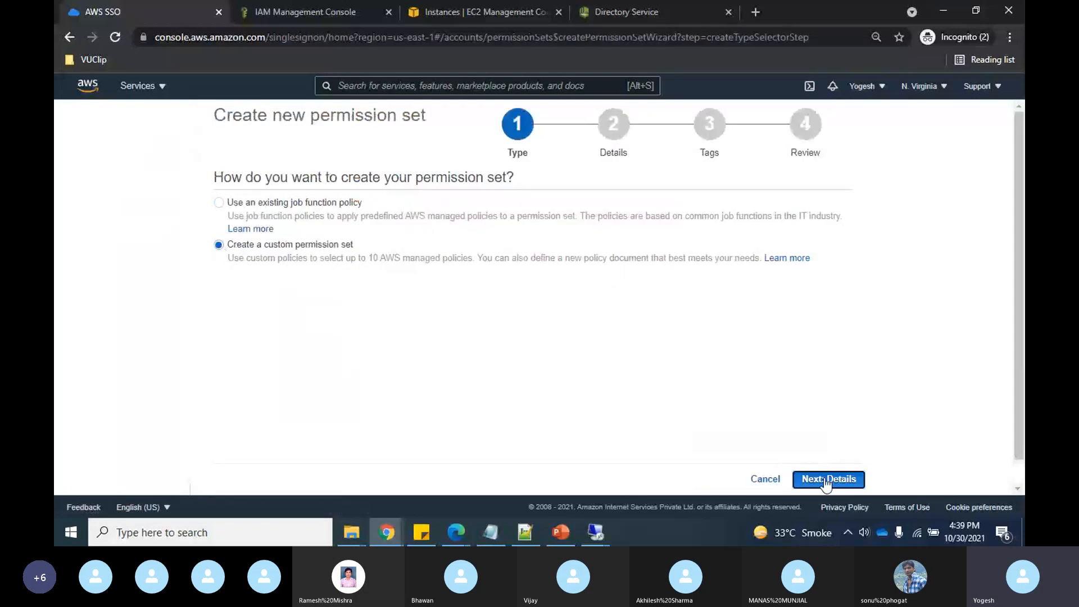
scroll(272, 277, "down", 2)
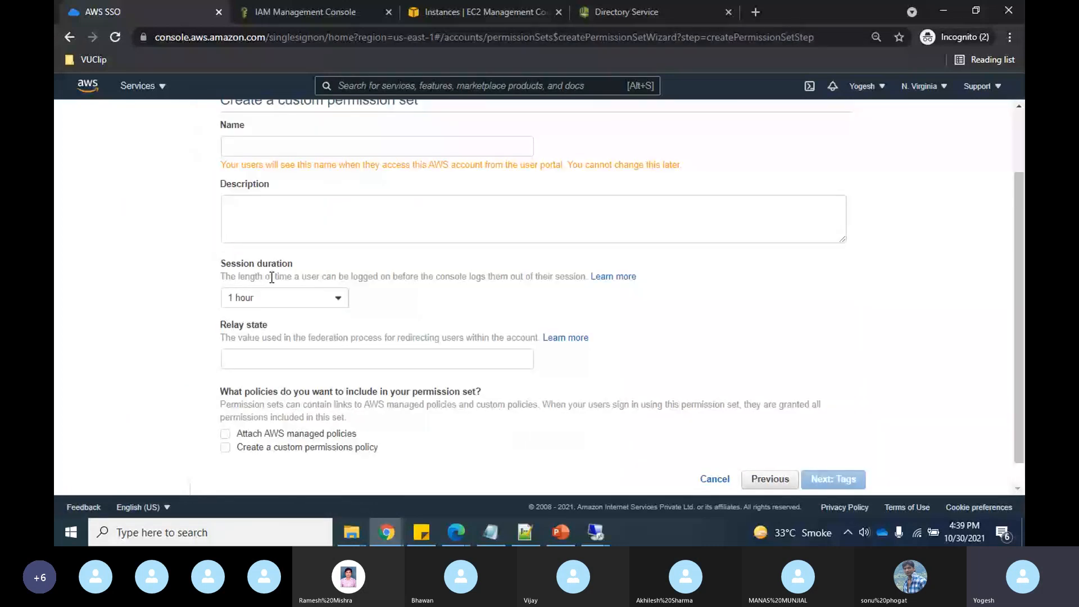
left_click(337, 298)
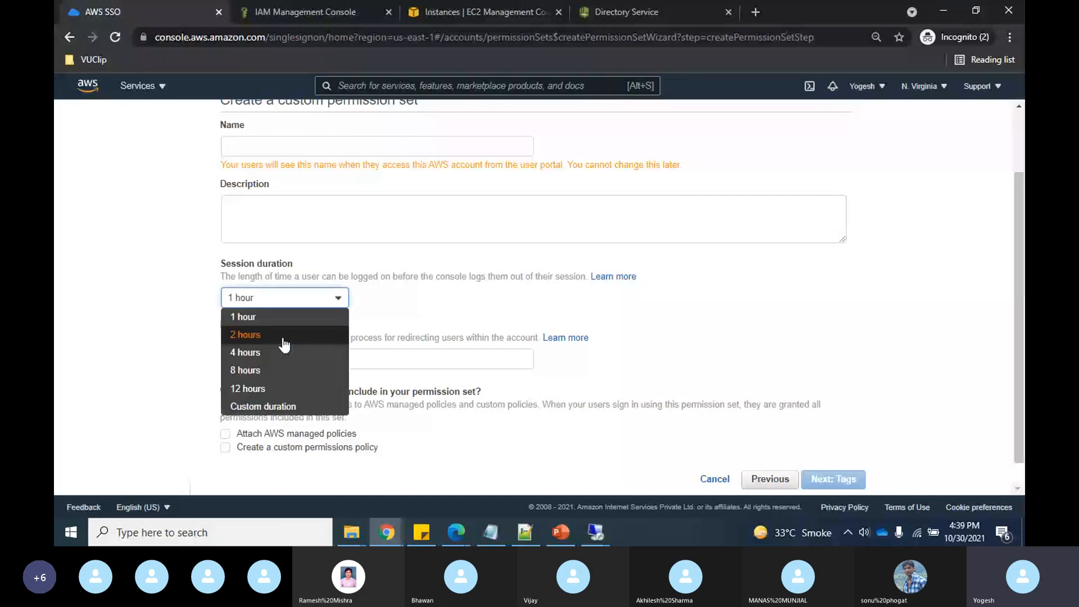
left_click(734, 299)
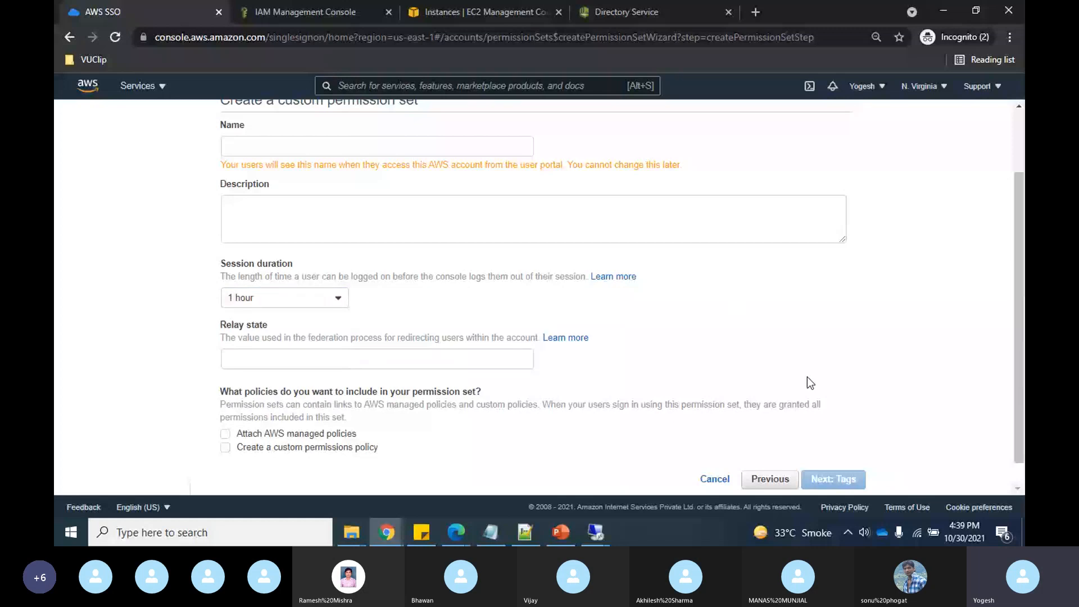
left_click(715, 480)
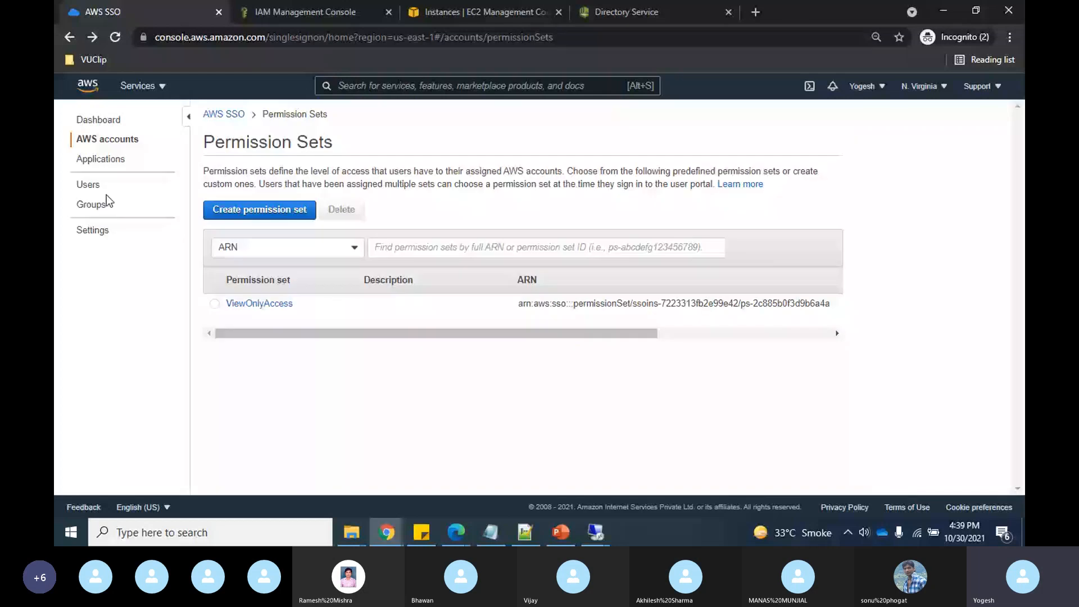
- Browse back and forth between the AWS SSO users and groups lists
left_click(105, 193)
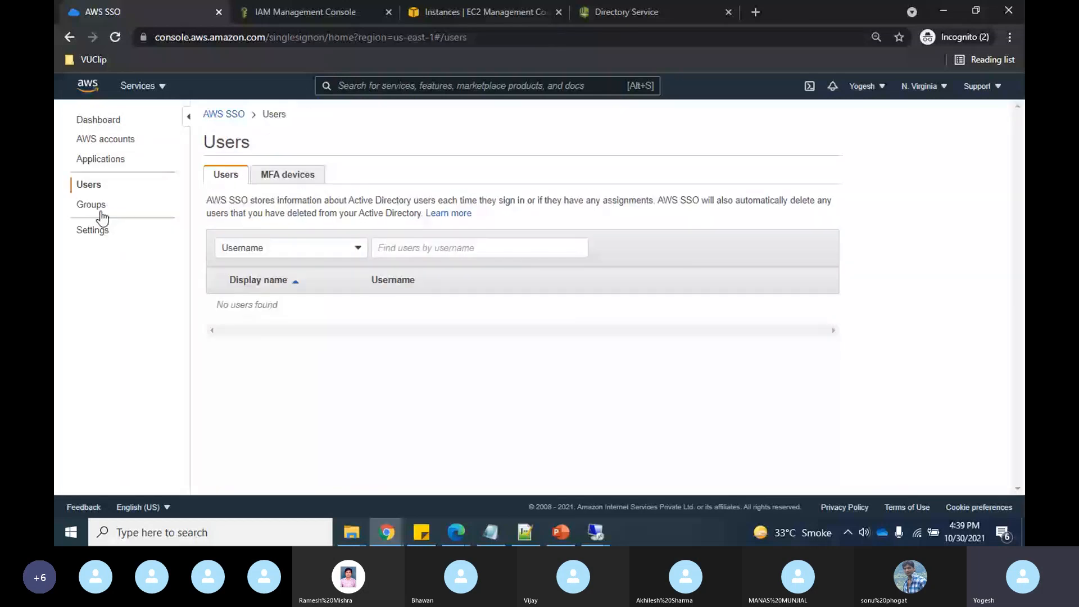
left_click(91, 209)
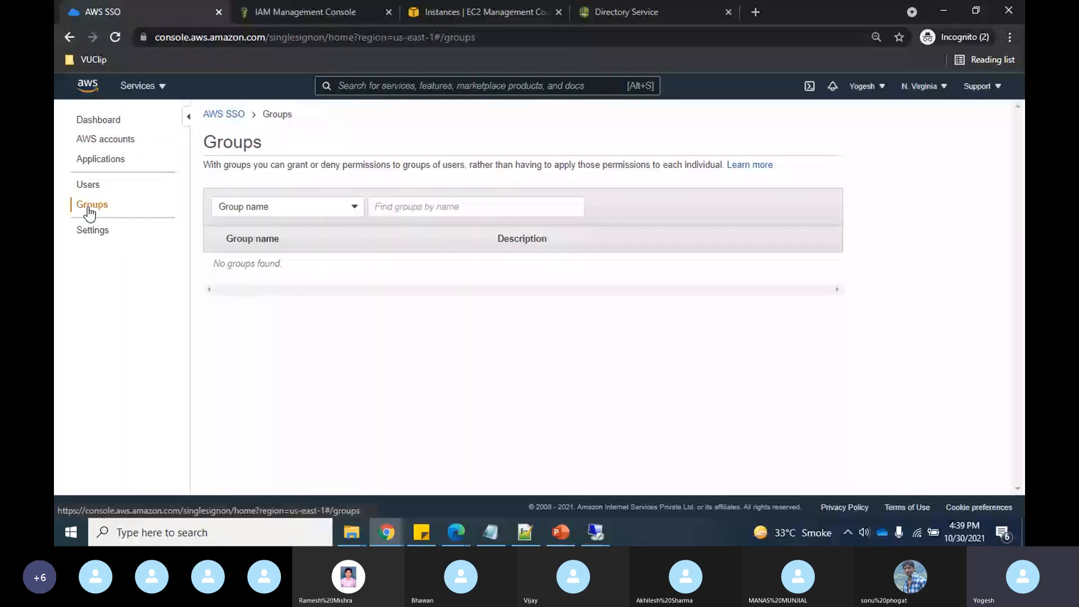
left_click(96, 189)
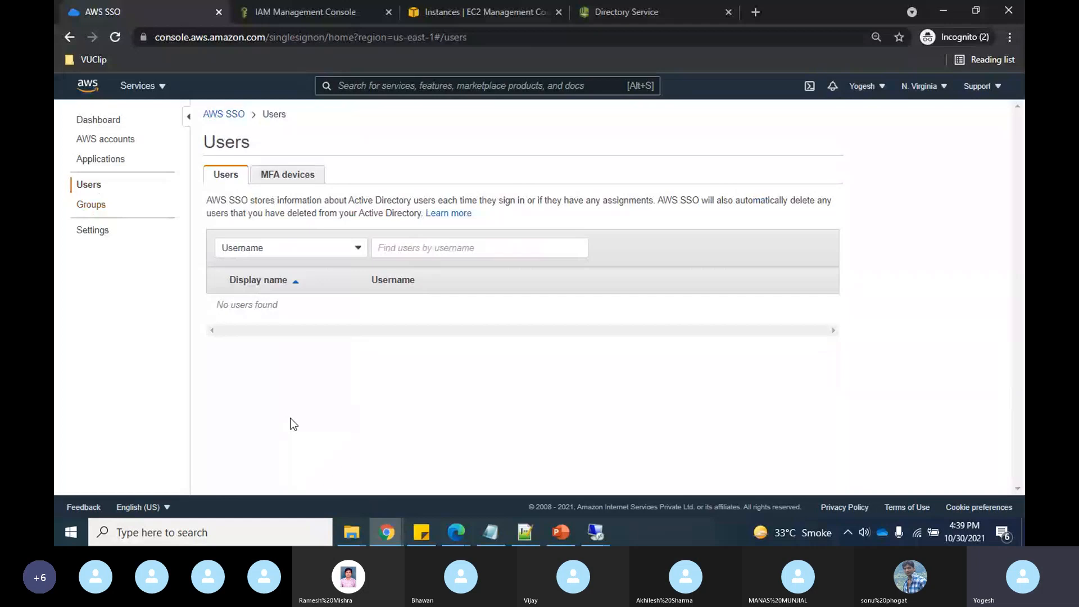
left_click(100, 211)
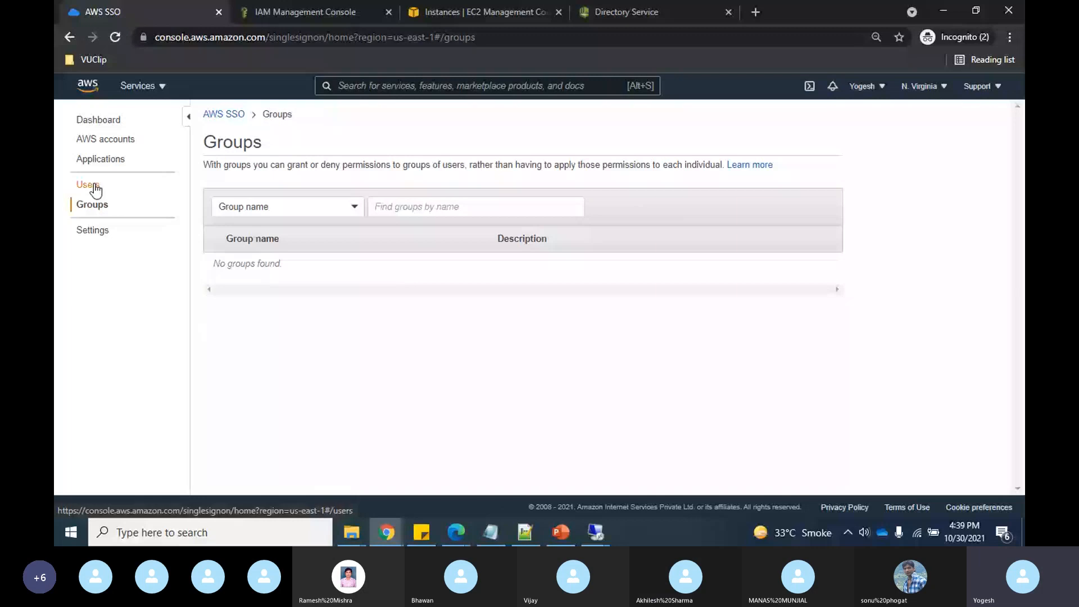
left_click(90, 185)
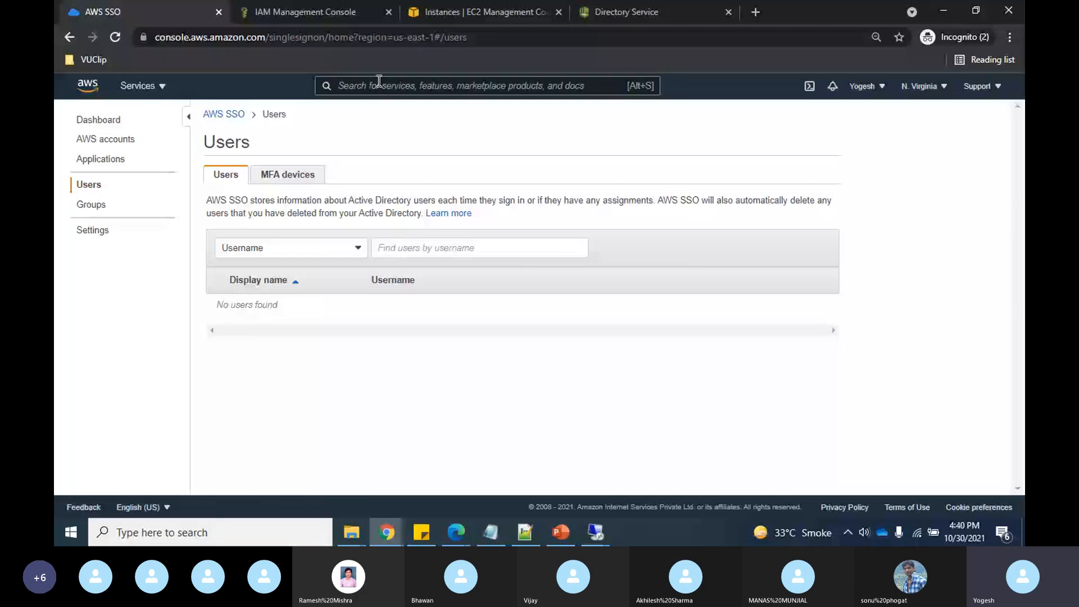
- Select the User portal URL on the SSO dashboard, then go to AWS accounts
left_click(91, 121)
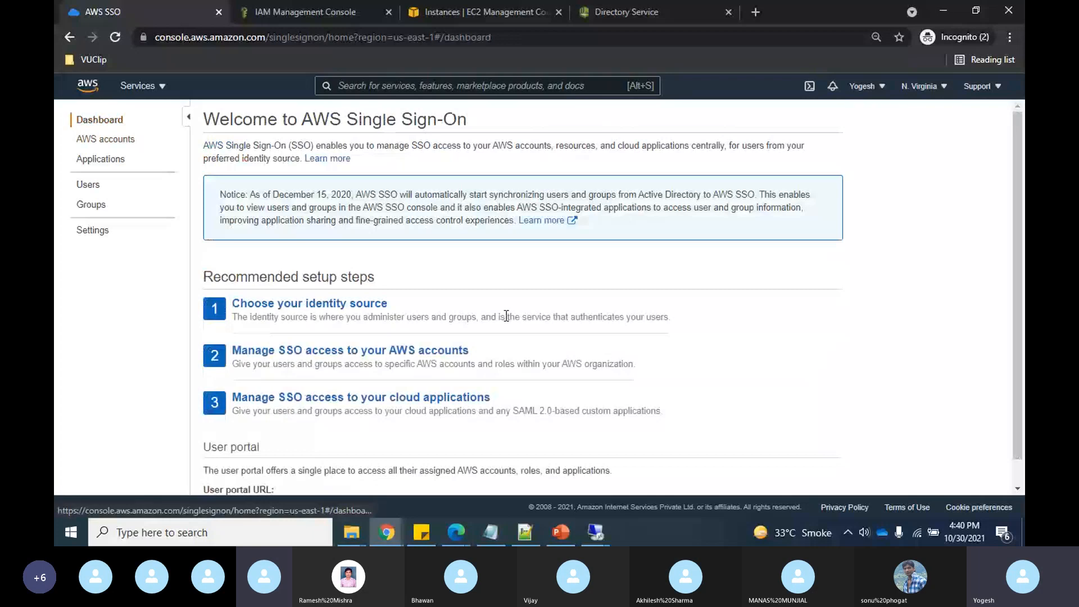
scroll(713, 335, "down", 1)
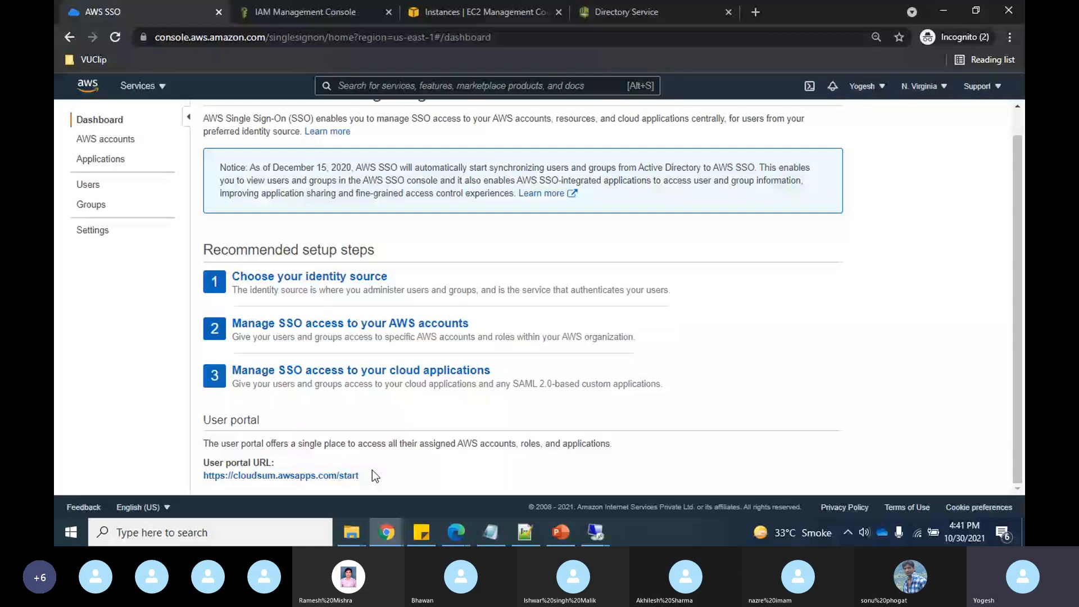
left_click_drag(385, 476, 200, 482)
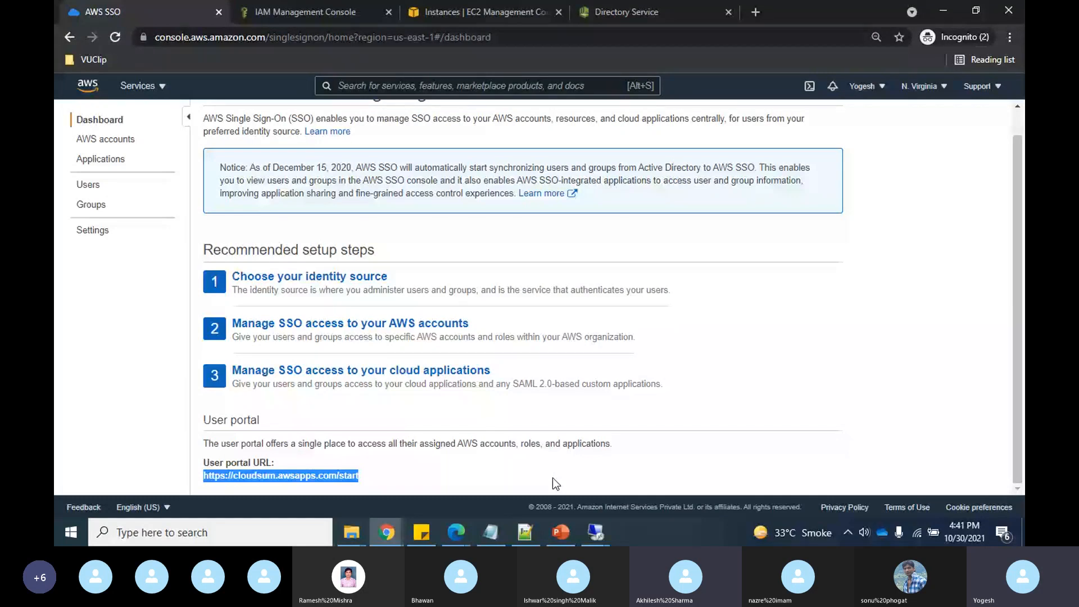
left_click(105, 140)
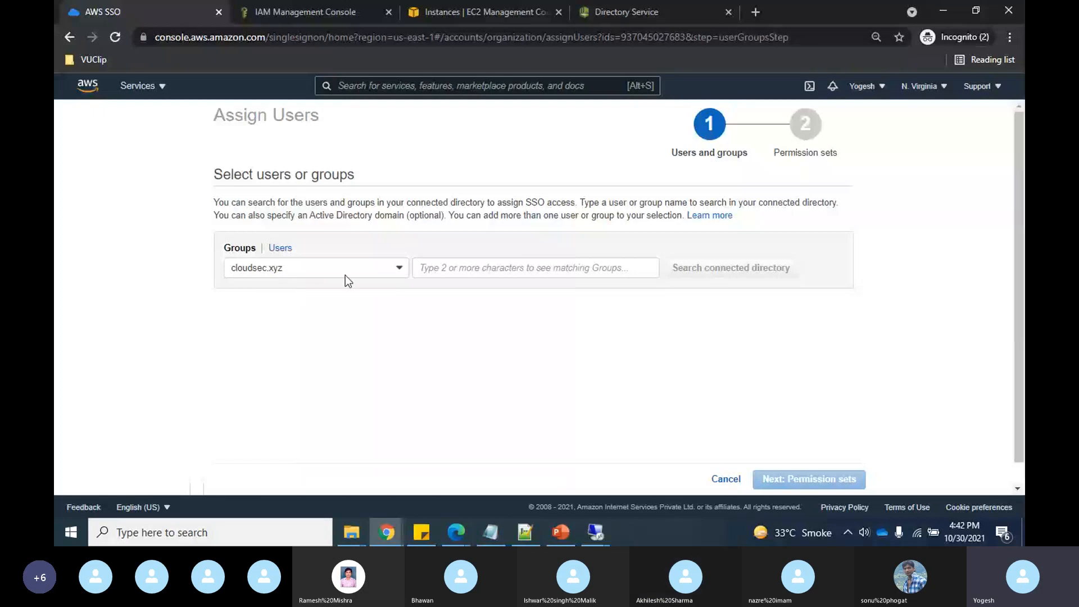
- Abandon the group assignment and deselect New-Security-Account in the accounts list
left_click(488, 263)
left_click(313, 352)
left_click(725, 480)
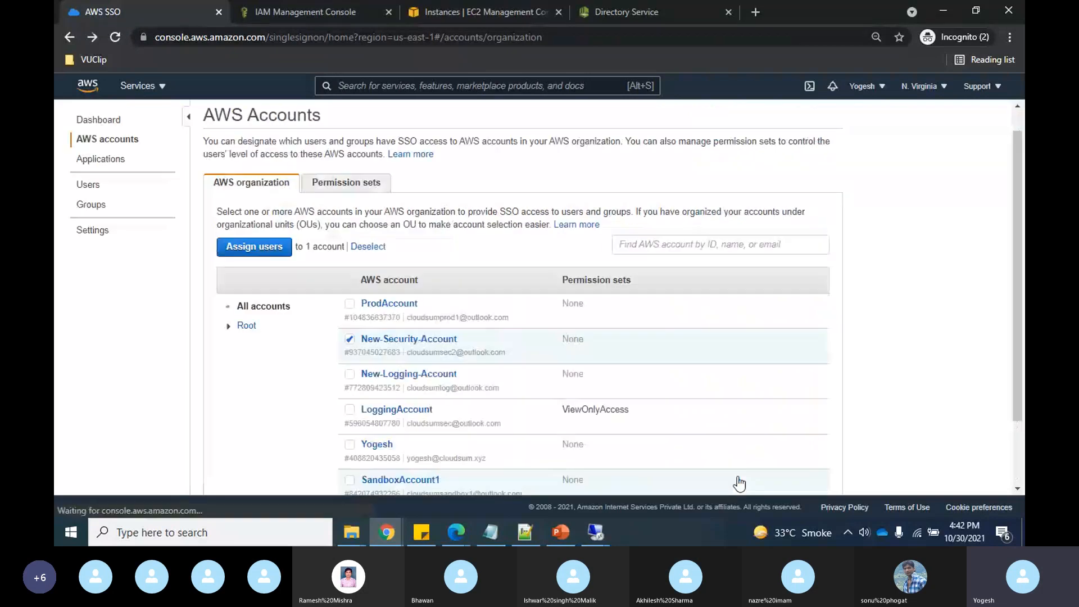
scroll(491, 325, "down", 2)
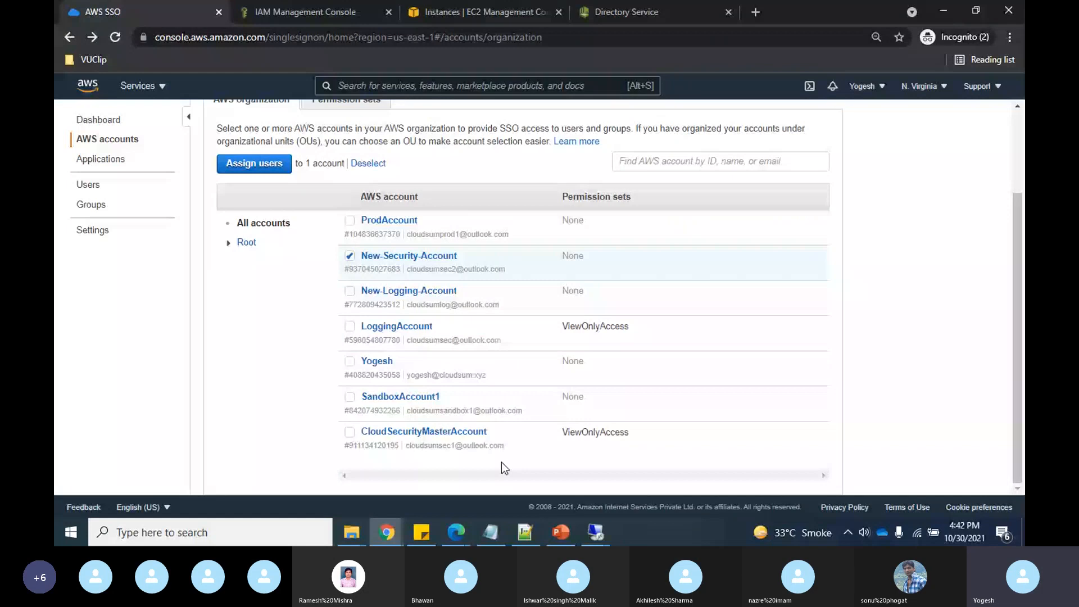
left_click(349, 256)
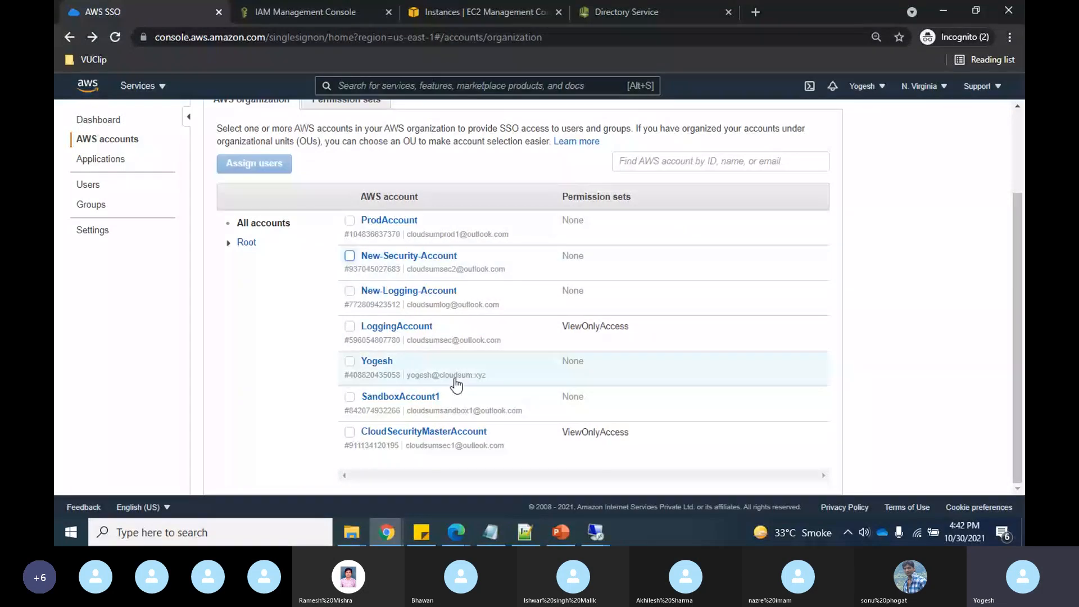
left_click(99, 119)
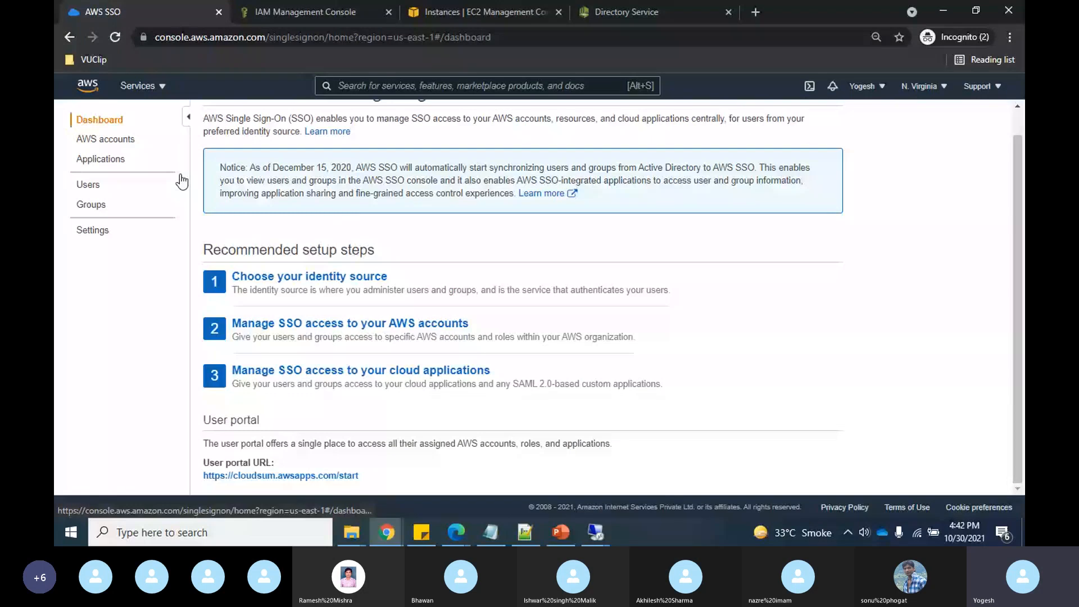
left_click_drag(201, 476, 459, 486)
key("ctrl+c")
left_click(456, 534)
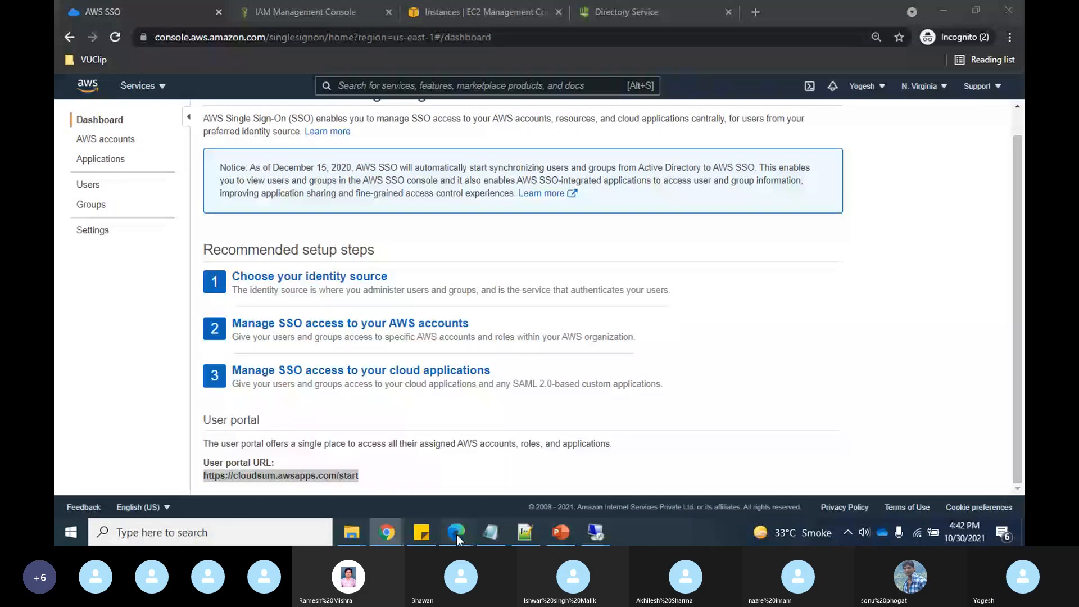
- Sign out of the federated console and load the pasted cloudsum.awsapps.com/start portal address
left_click(793, 88)
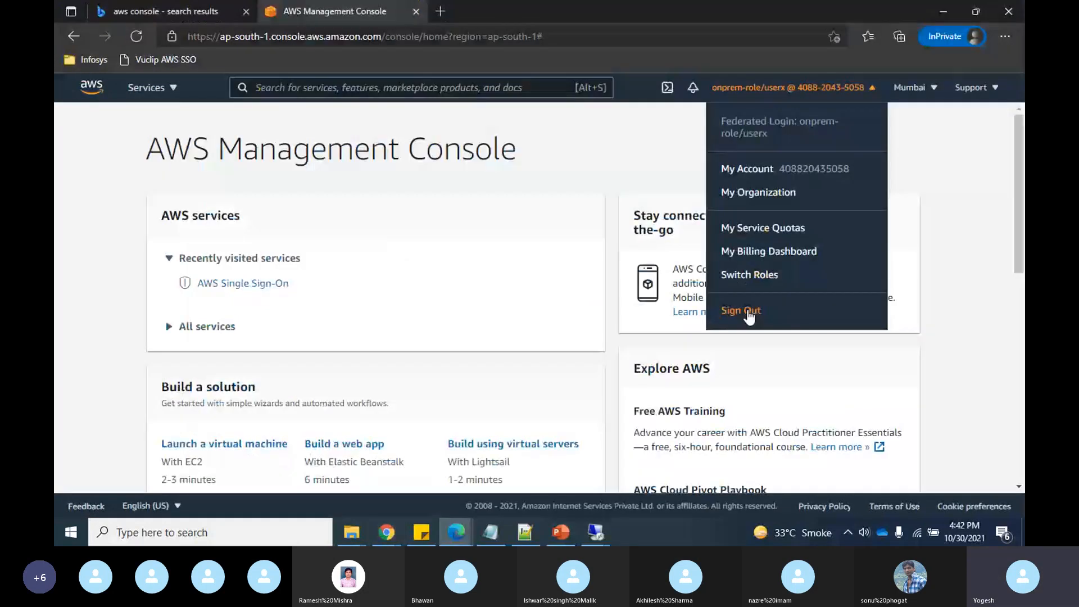
left_click(742, 311)
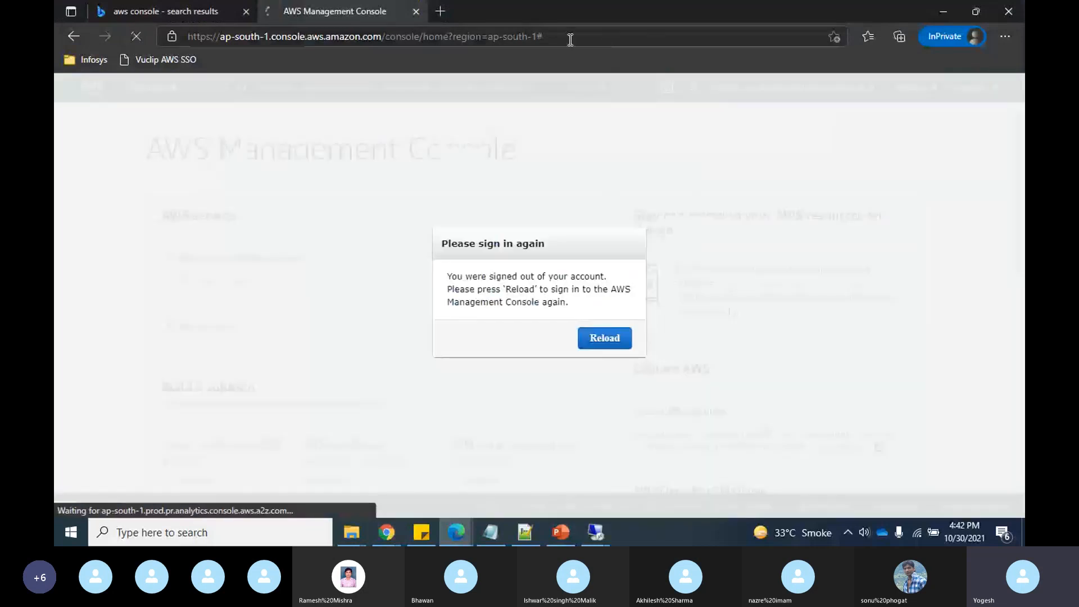
left_click(570, 39)
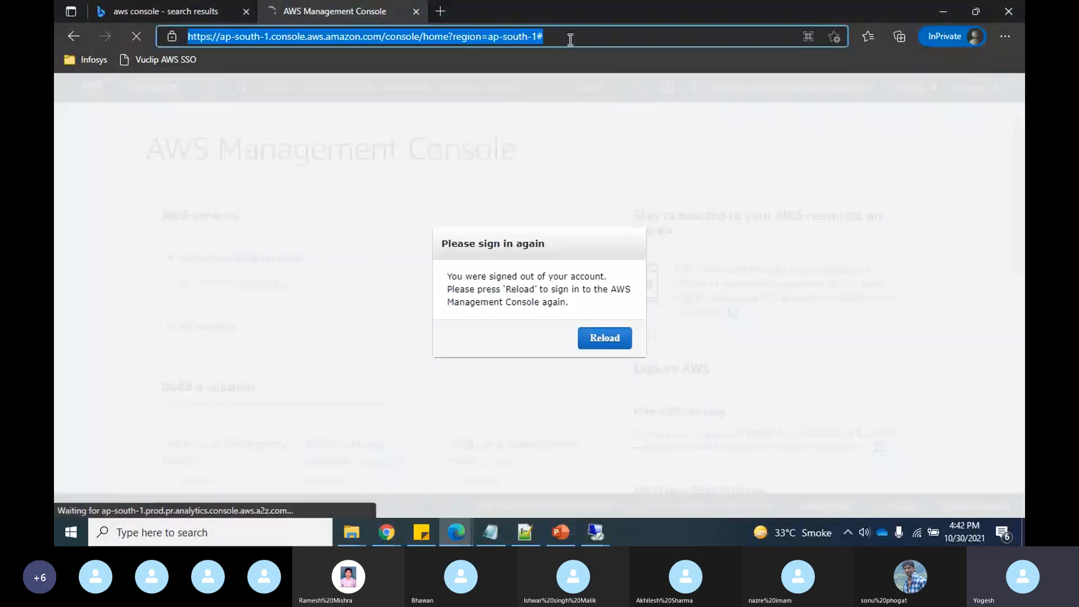
key("ctrl+v")
key("Return")
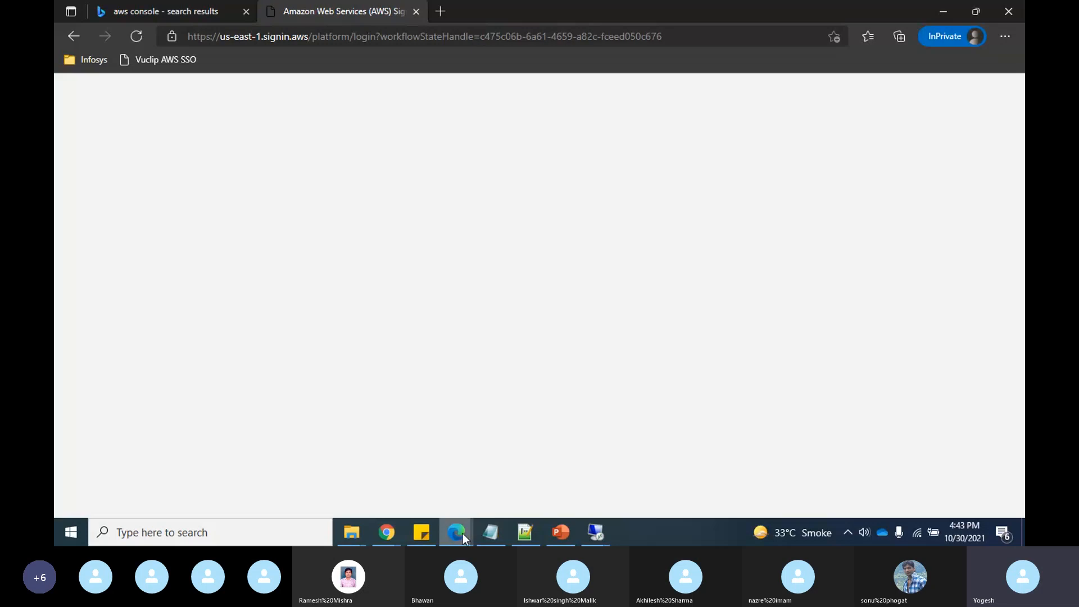
- Load the user portal address in the regular browser, then return to the private sign-in window
mouse_move(463, 534)
left_click(403, 495)
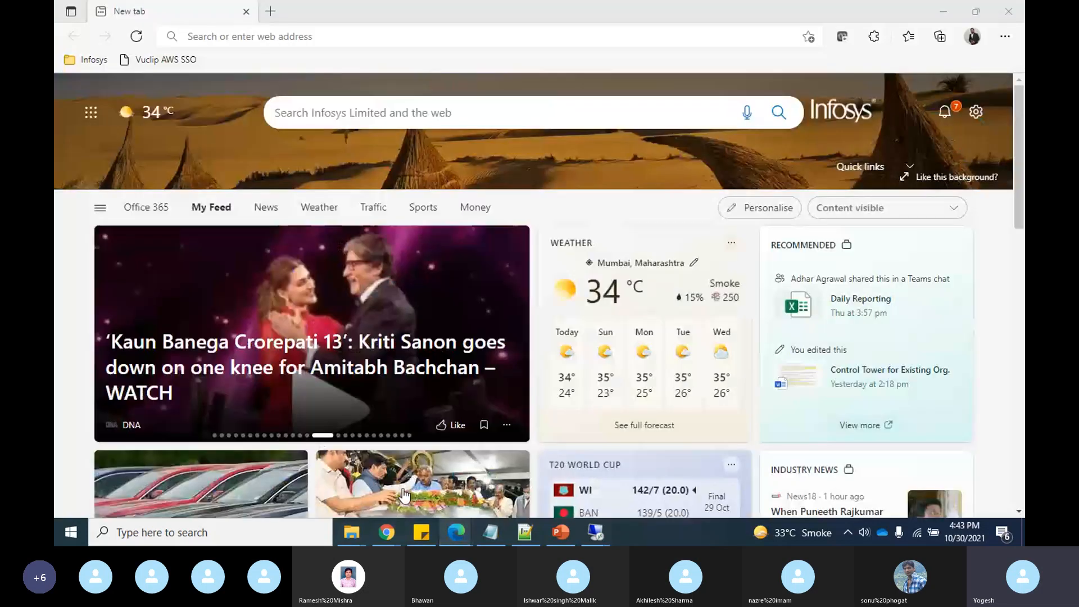
left_click(413, 35)
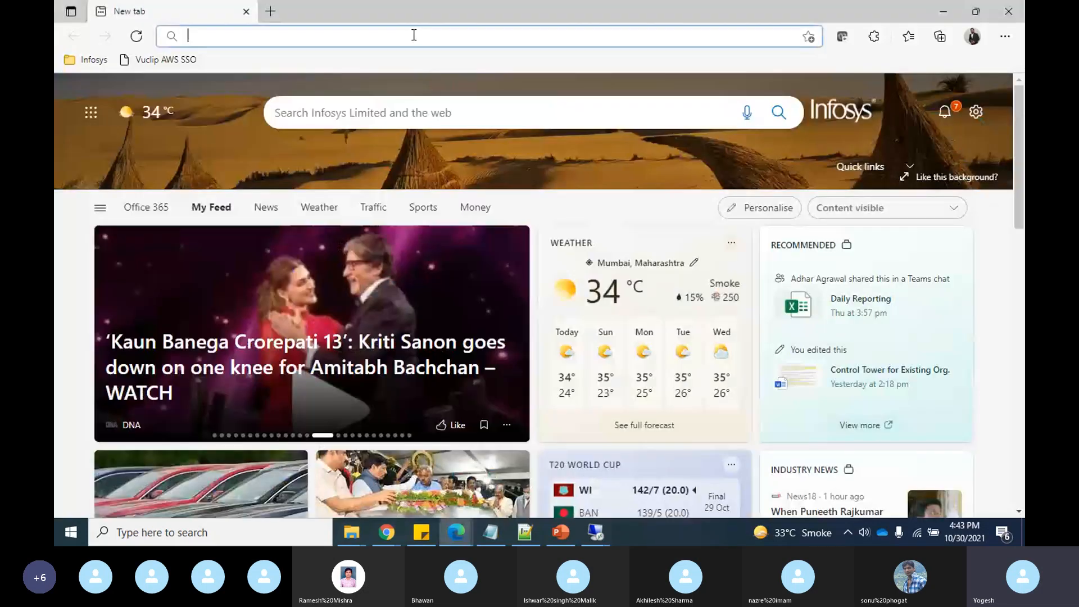
key("ctrl+v")
key("Return")
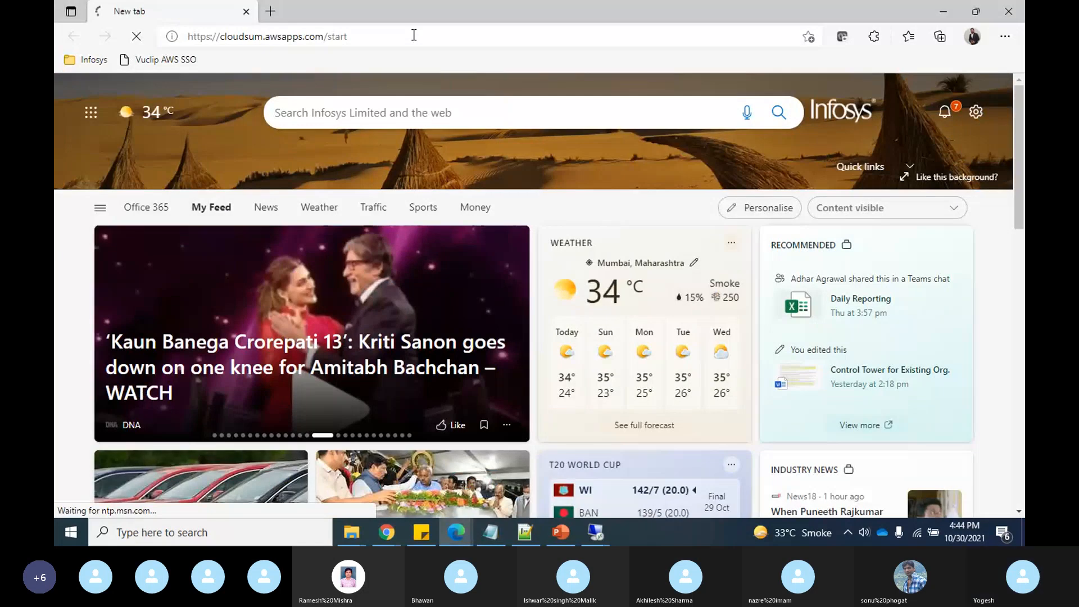
key("alt+Tab")
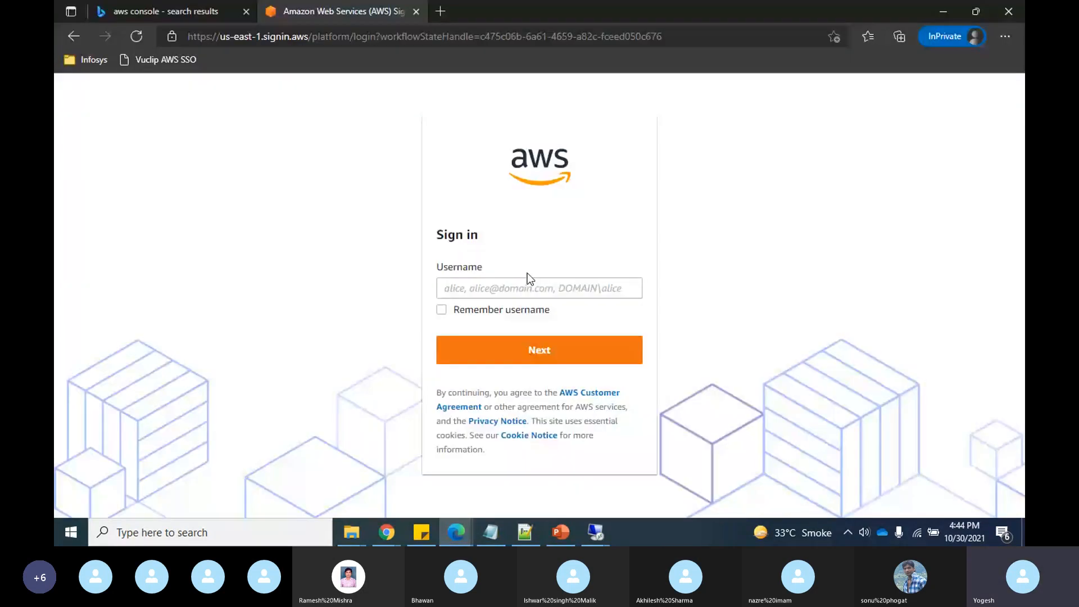
- Sign in with the directory user's e-mail and account password
left_click(505, 287)
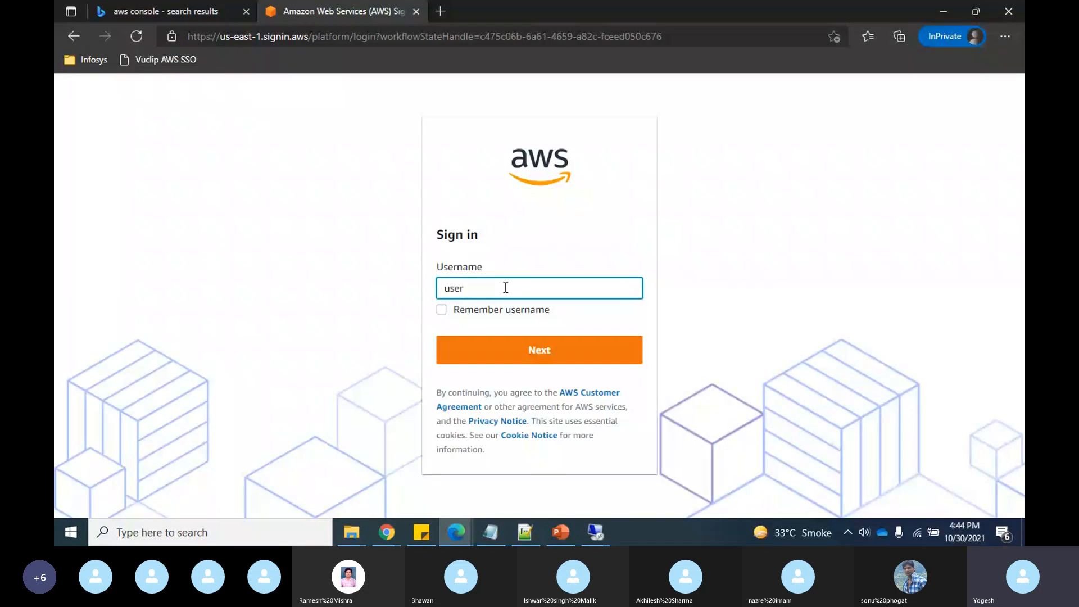
left_click(560, 361)
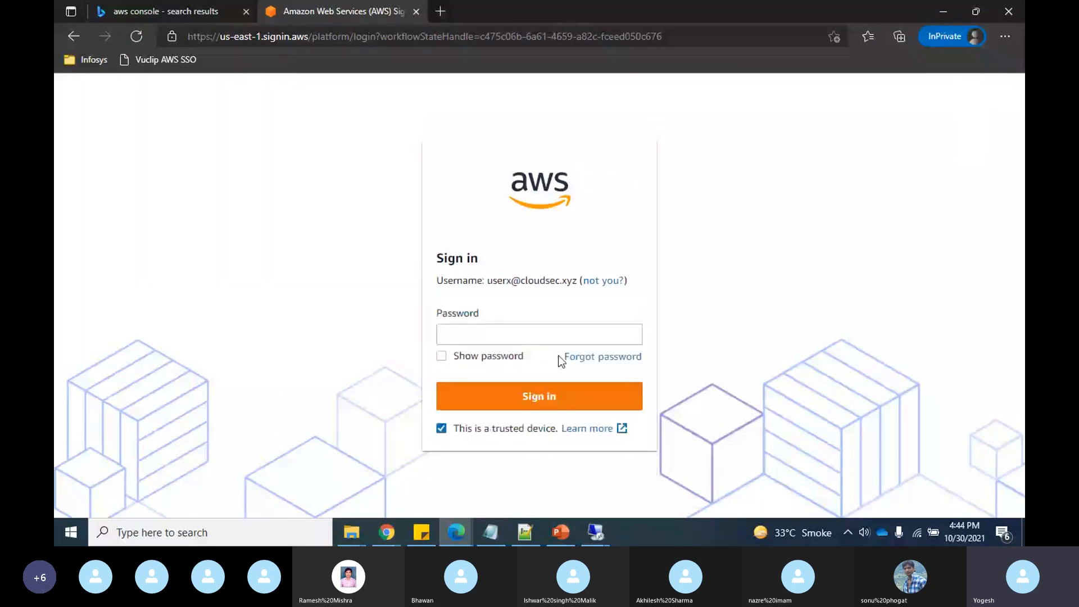
left_click(501, 336)
type("****")
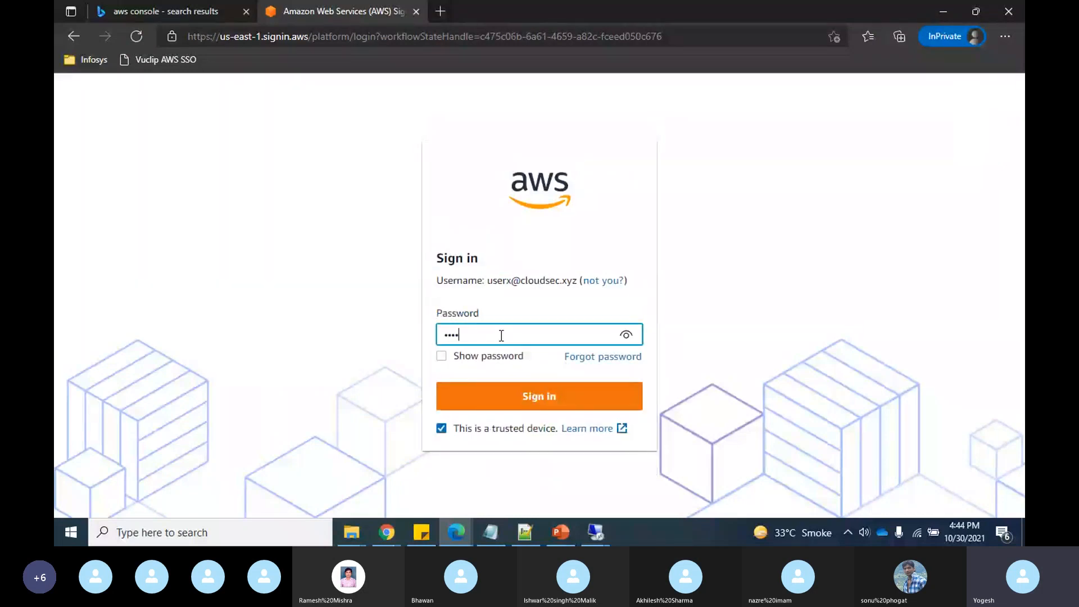
type("******")
left_click(537, 409)
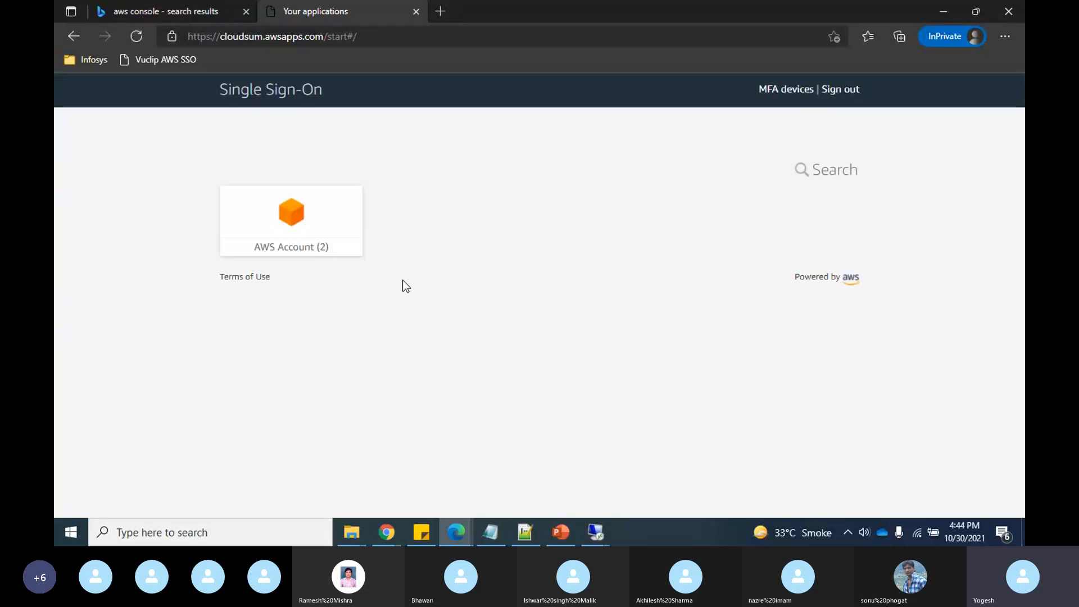
- Expand CloudSecurityMasterAccount and LoggingAccount, open the master account console with ViewOnlyAccess, and return
left_click(288, 225)
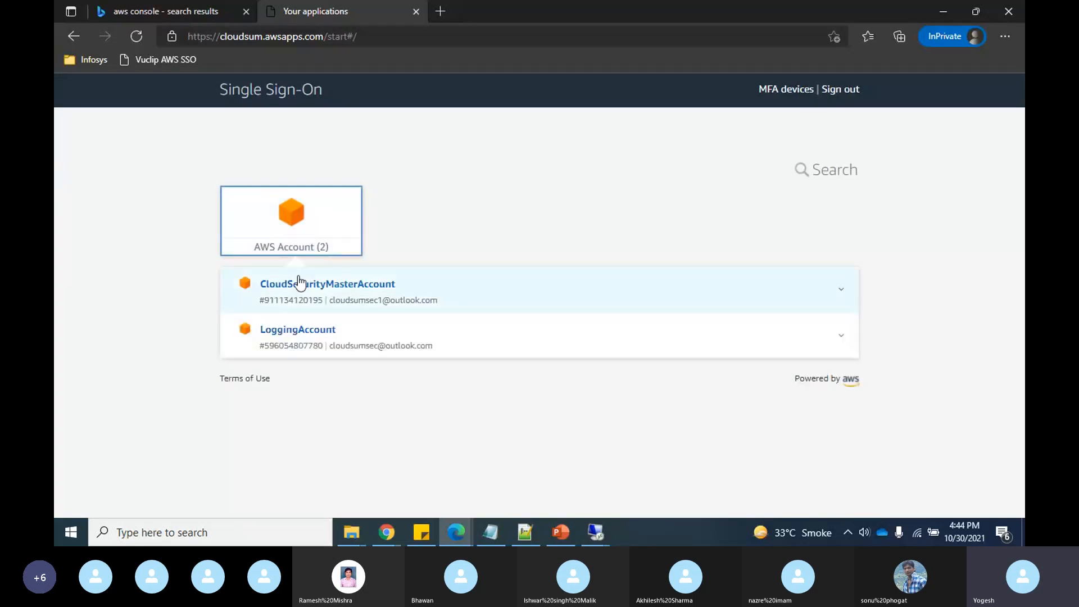
left_click(409, 287)
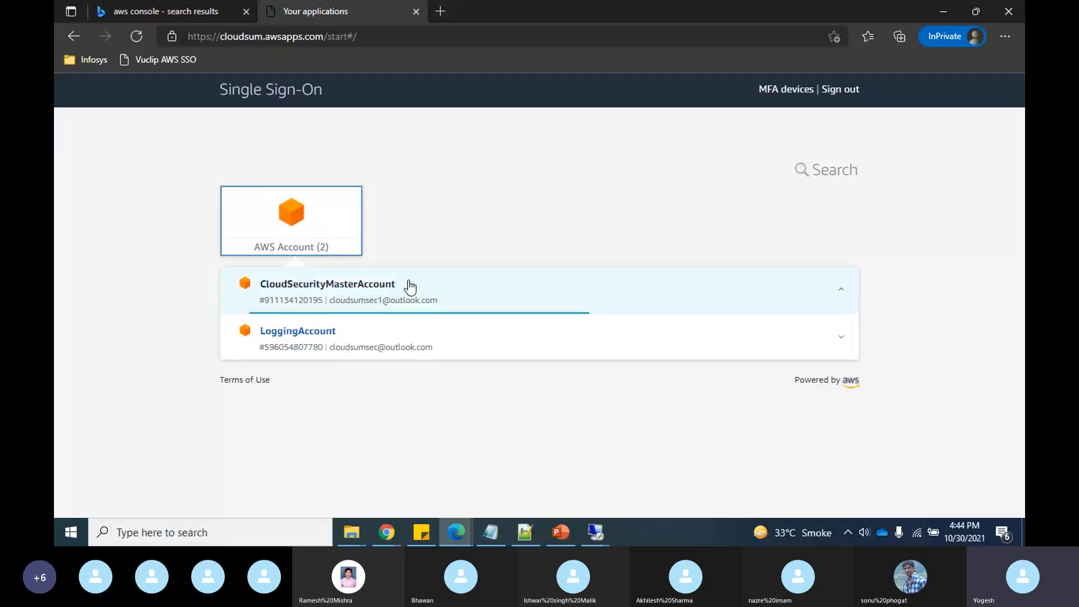
left_click(409, 374)
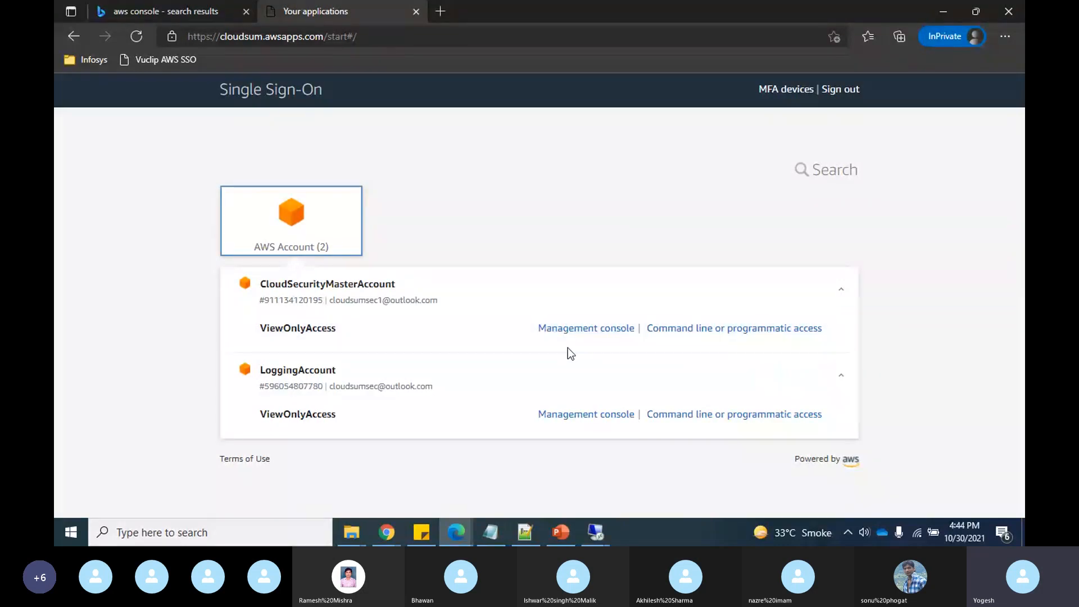
left_click(595, 332)
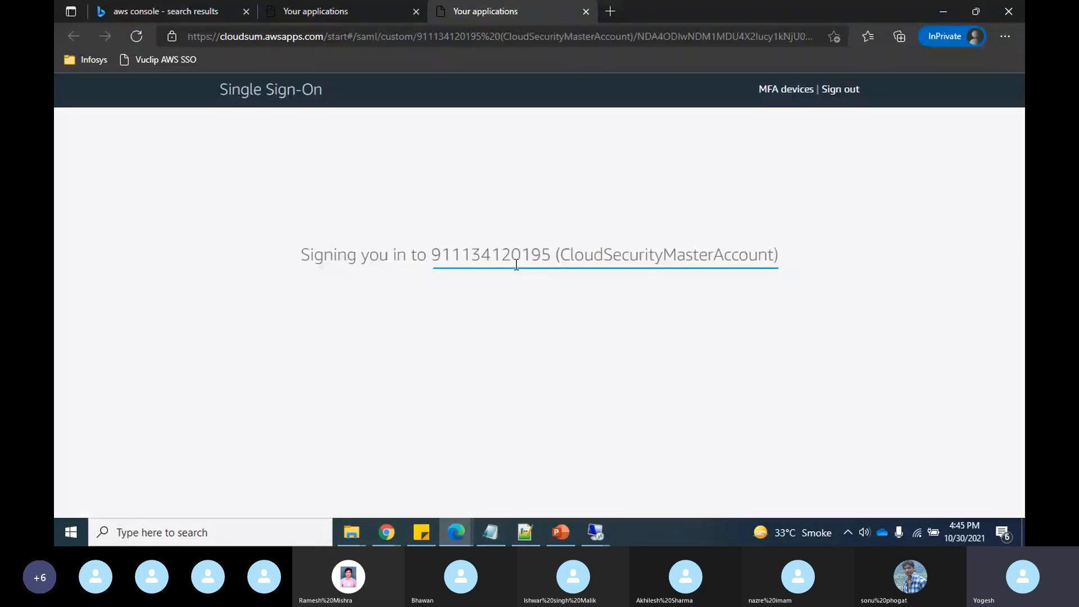
left_click(347, 7)
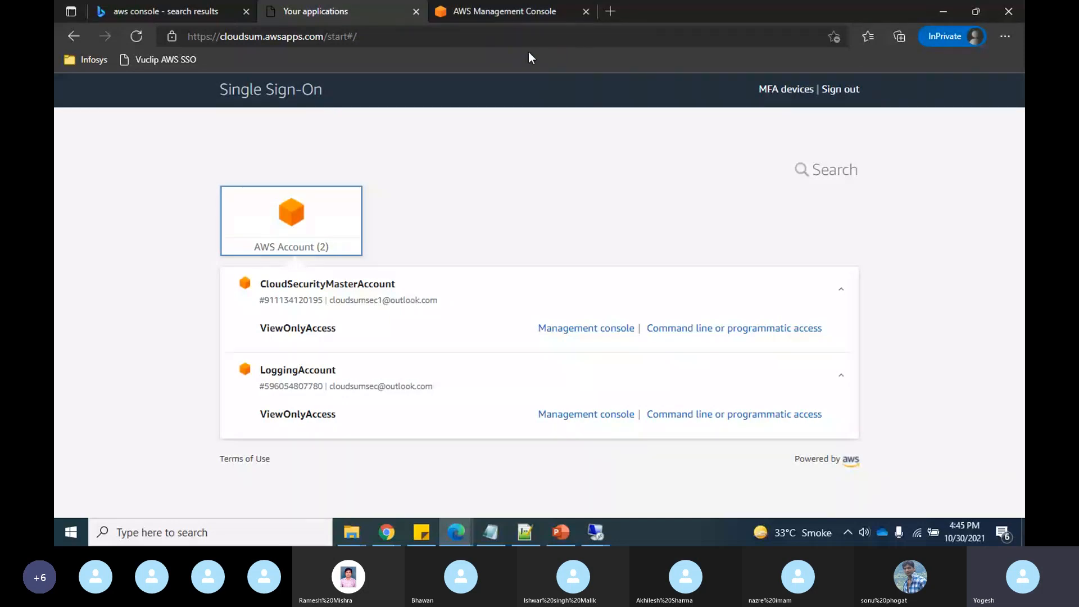
- Launch a maximized Command Prompt and run aws configure sso
left_click(181, 531)
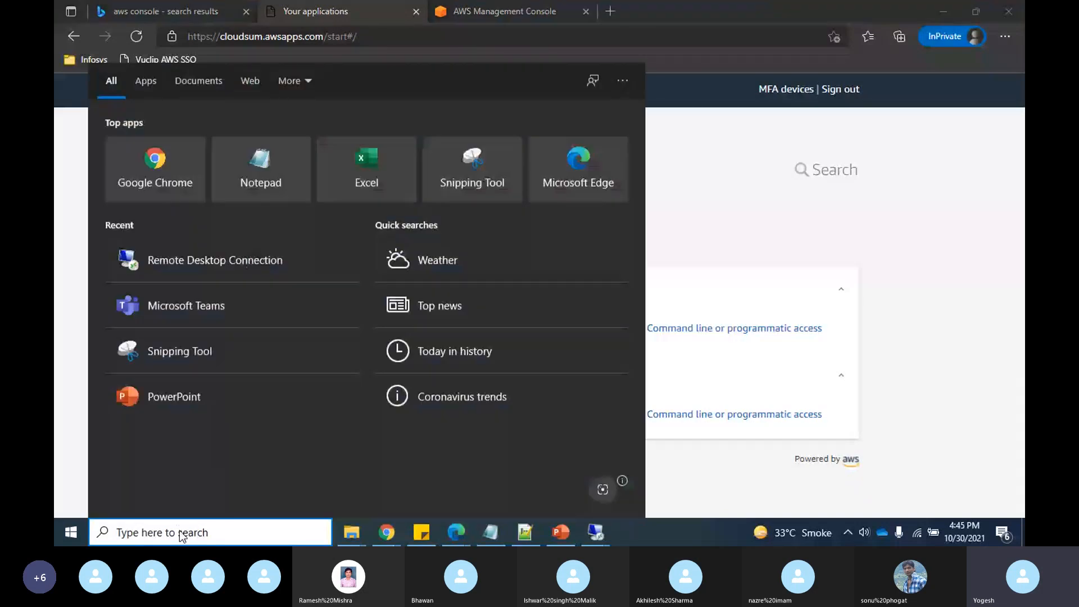
type("c")
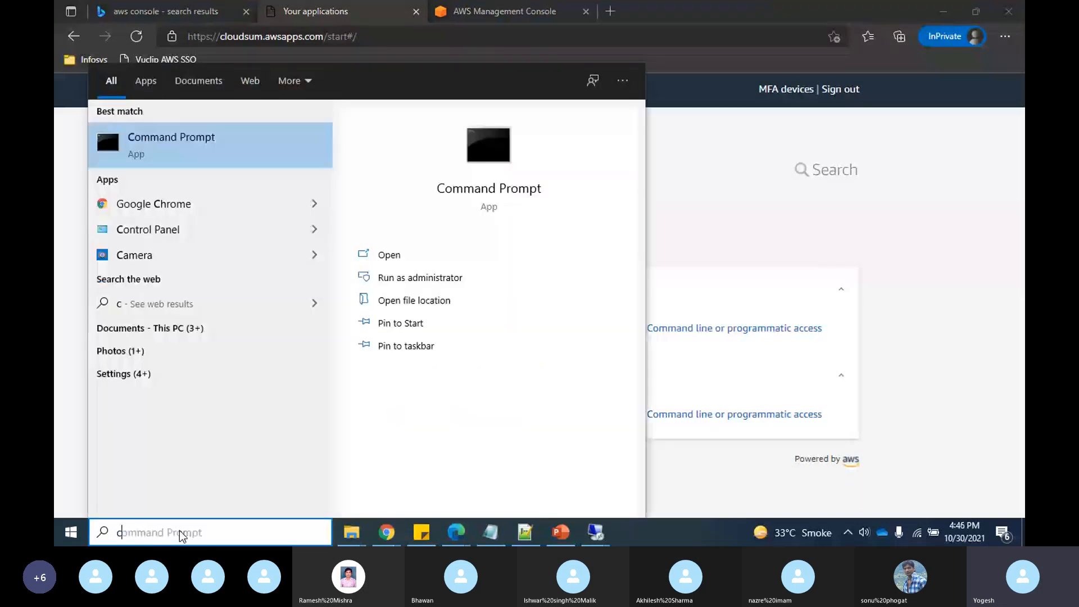
left_click(166, 138)
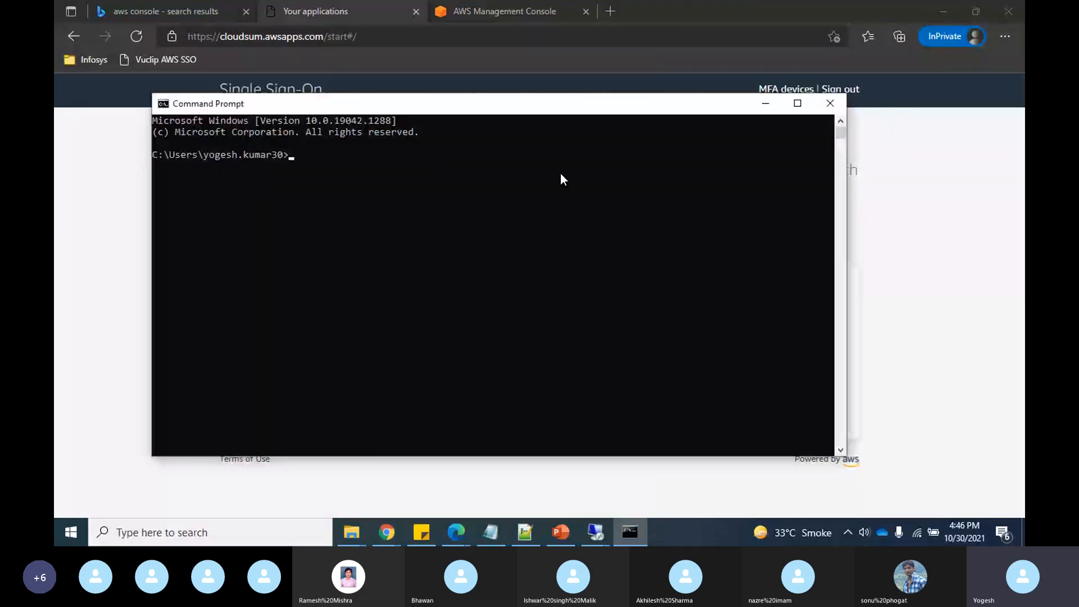
left_click(797, 104)
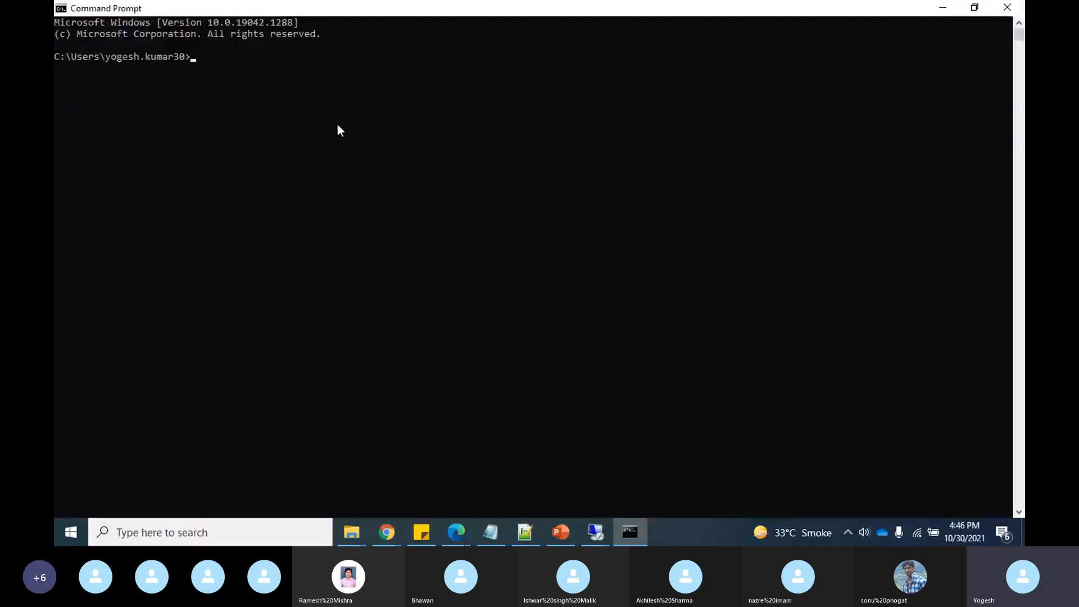
type("aws configure sso")
key("Return")
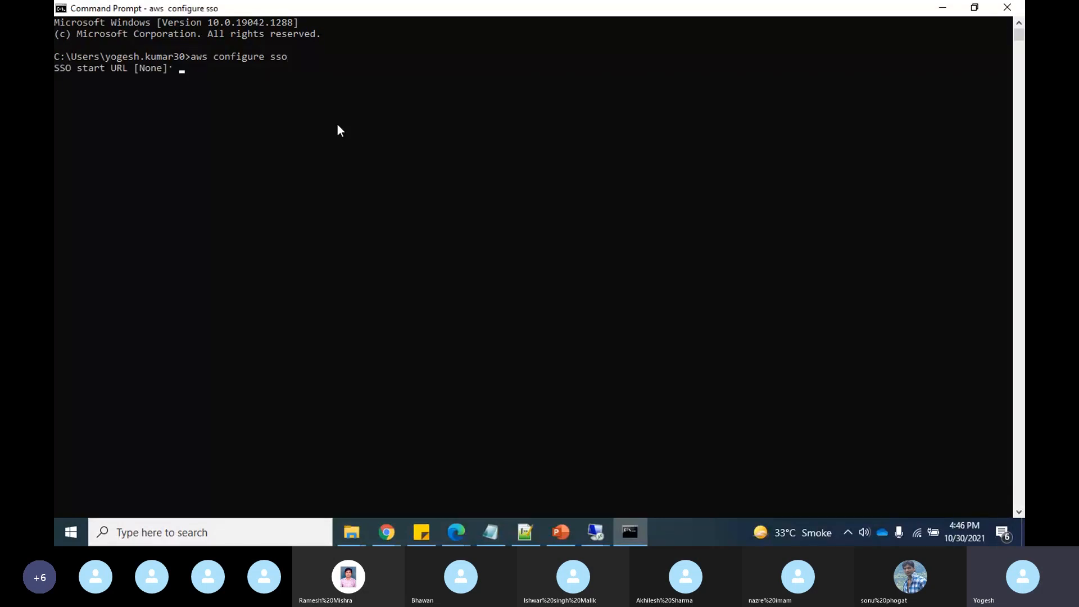
key("alt+Tab")
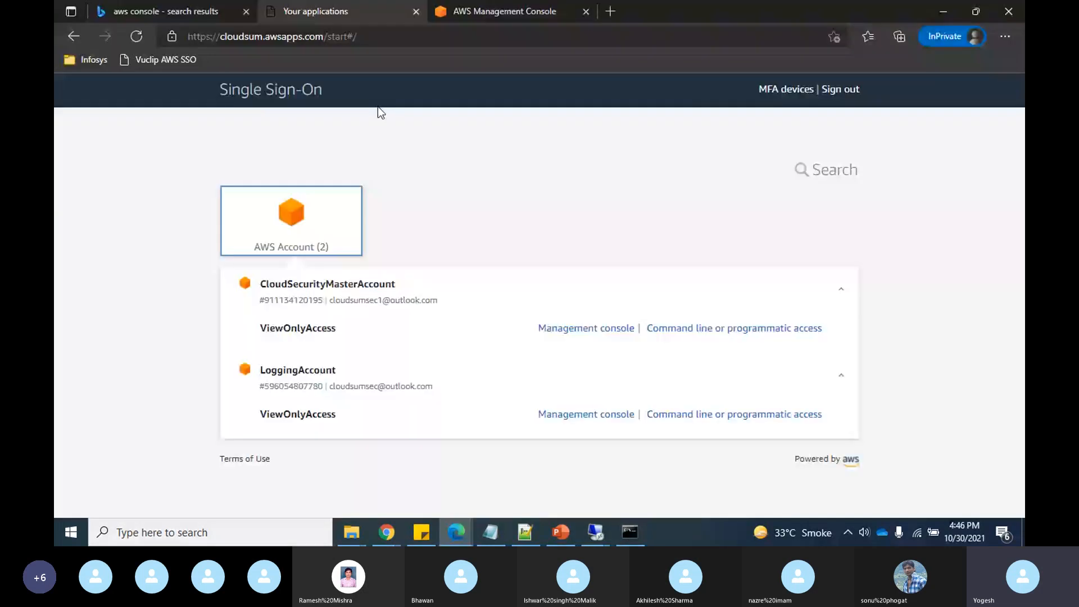
left_click(362, 36)
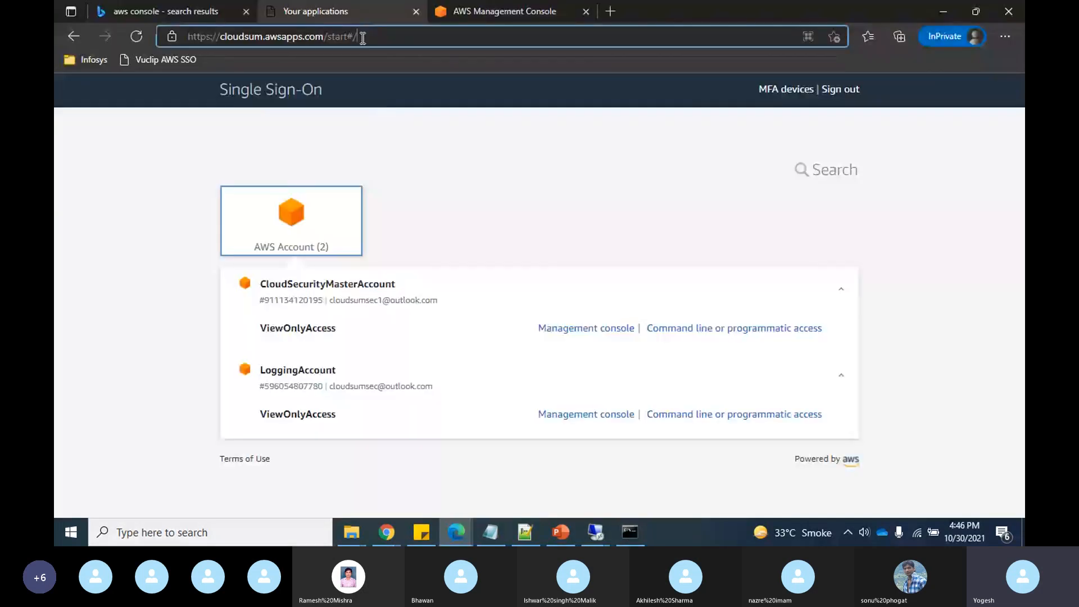
key("alt+Tab")
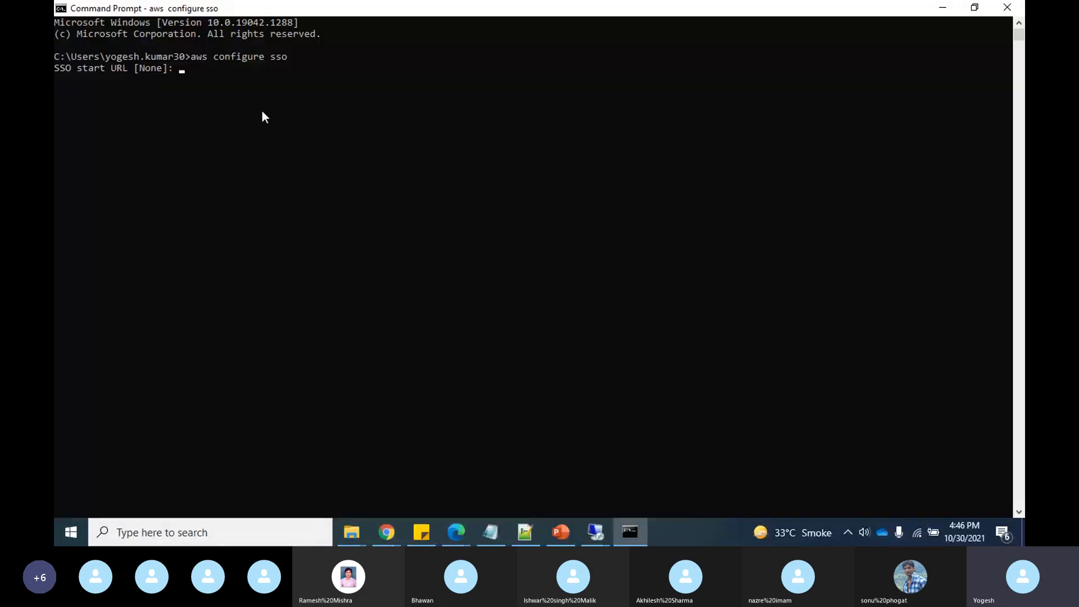
type("https://cloudsum.awsapps.com/start#/")
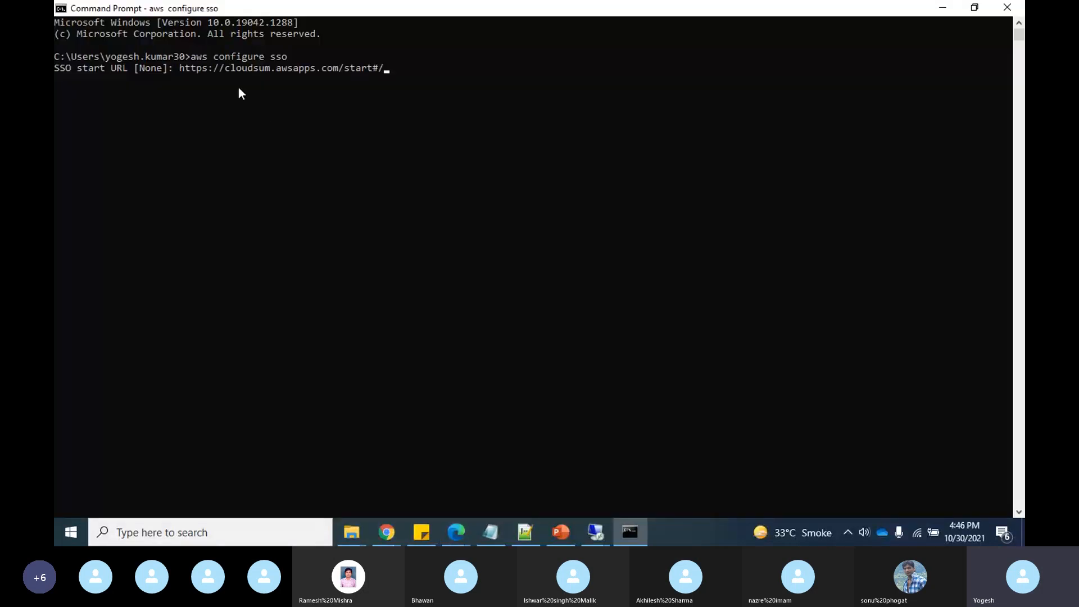
key("BackSpace")
key("BackSpace")
key("Return")
- Set the SSO region to us-east-1
type("eas")
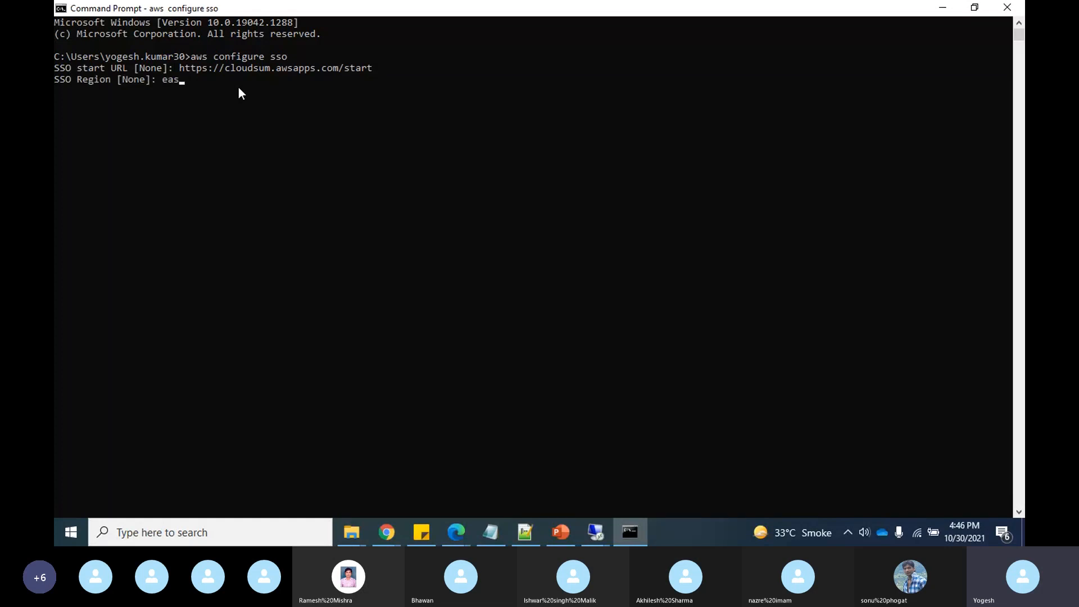
key("BackSpace")
key("BackSpace")
key("BackSpace")
type("us-east")
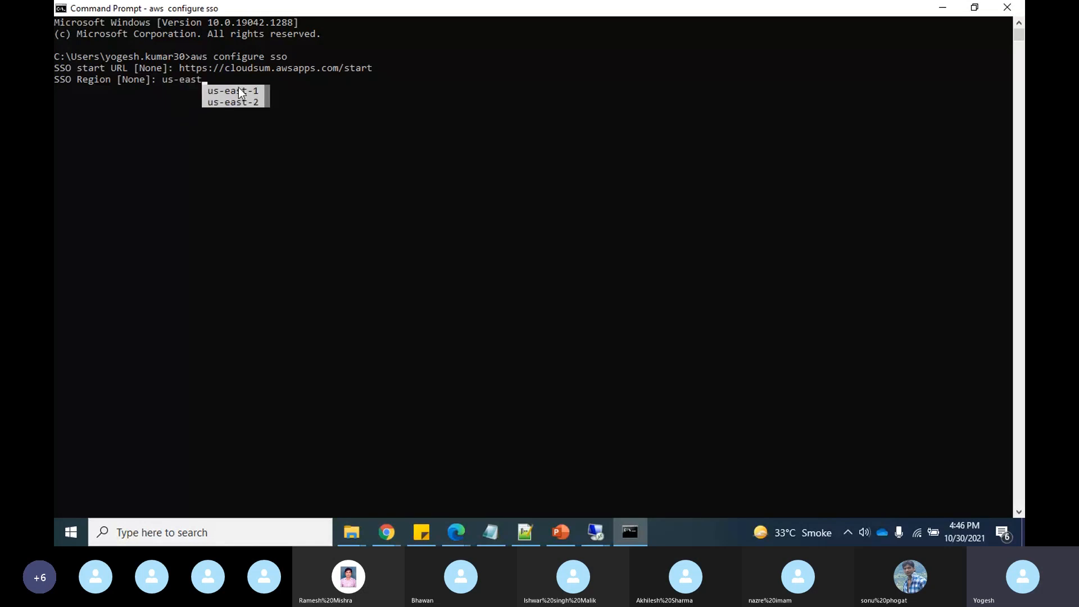
left_click(241, 91)
key("Return")
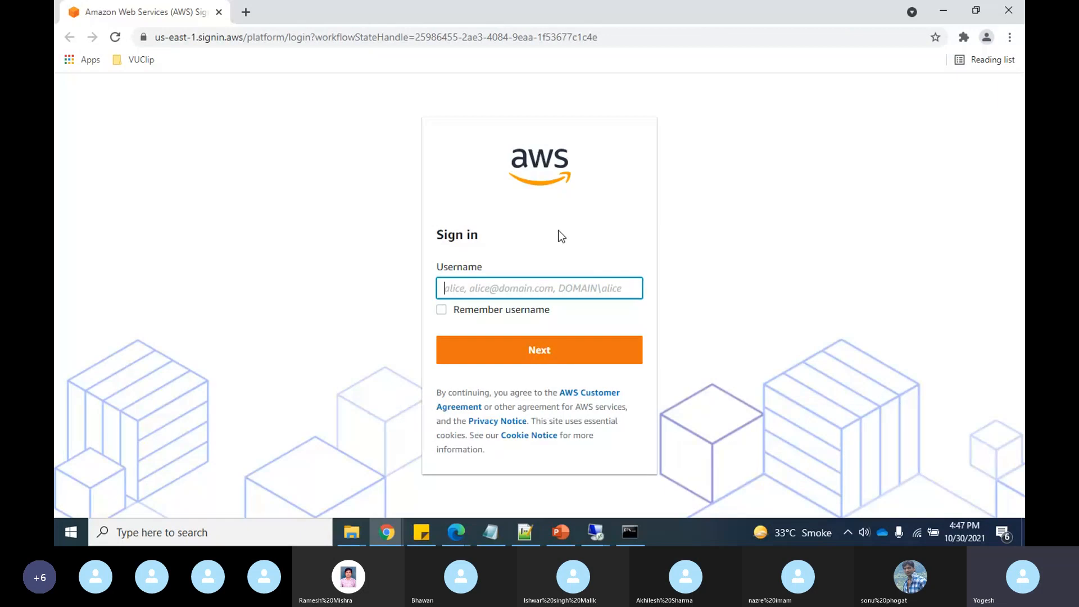
- Sign in to the portal with the directory user's e-mail and password
left_click(533, 291)
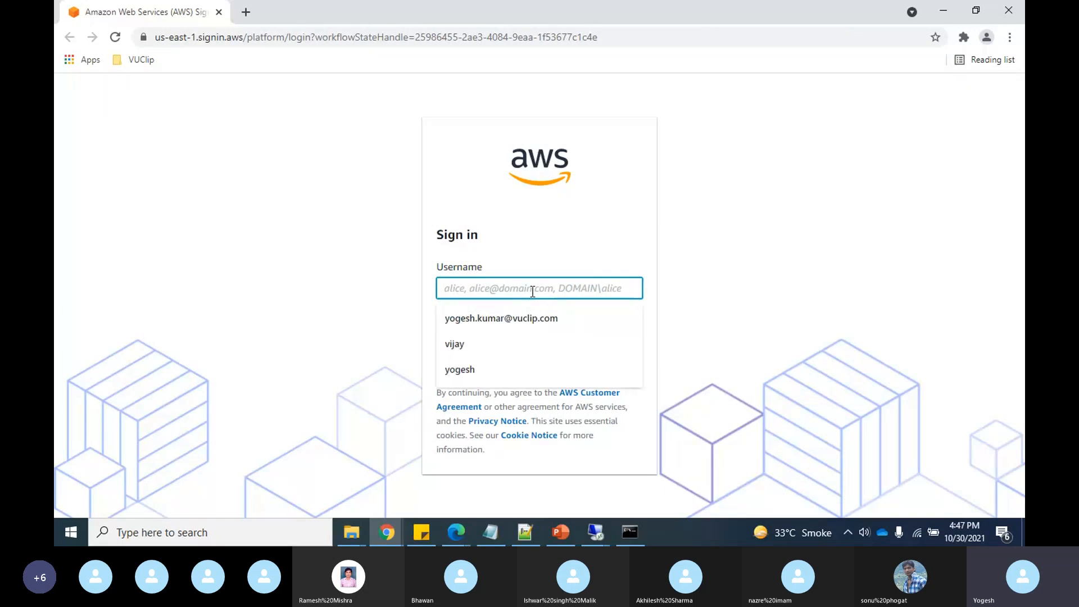
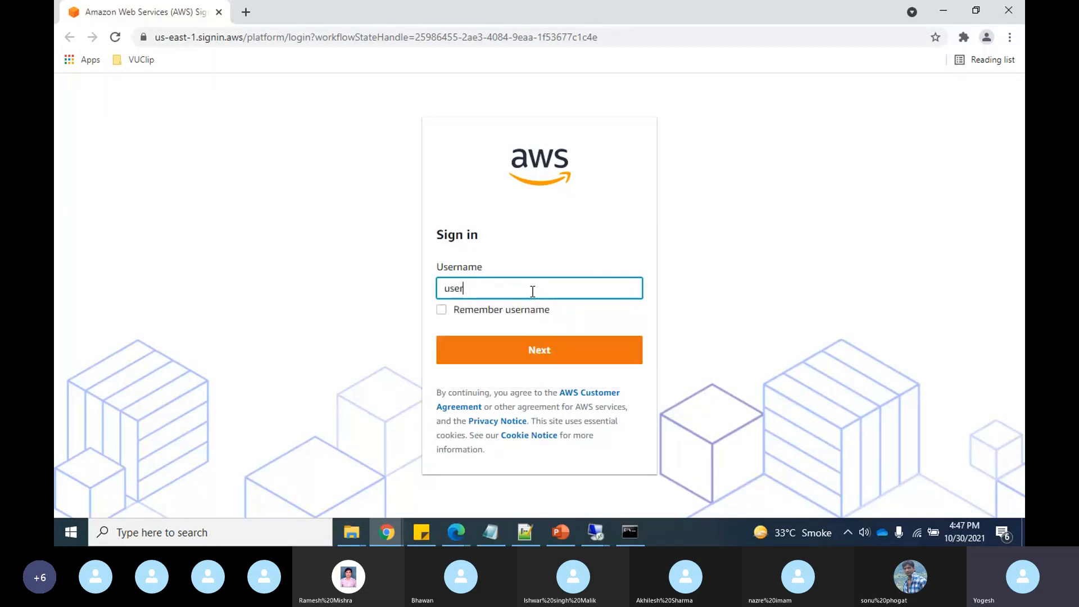
key("Return")
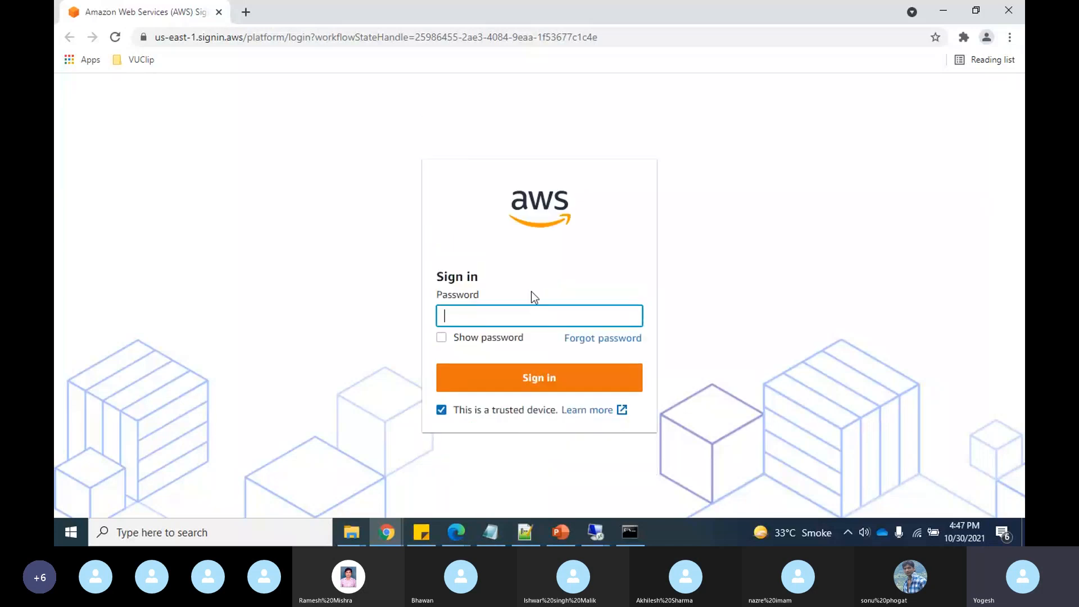
type("a")
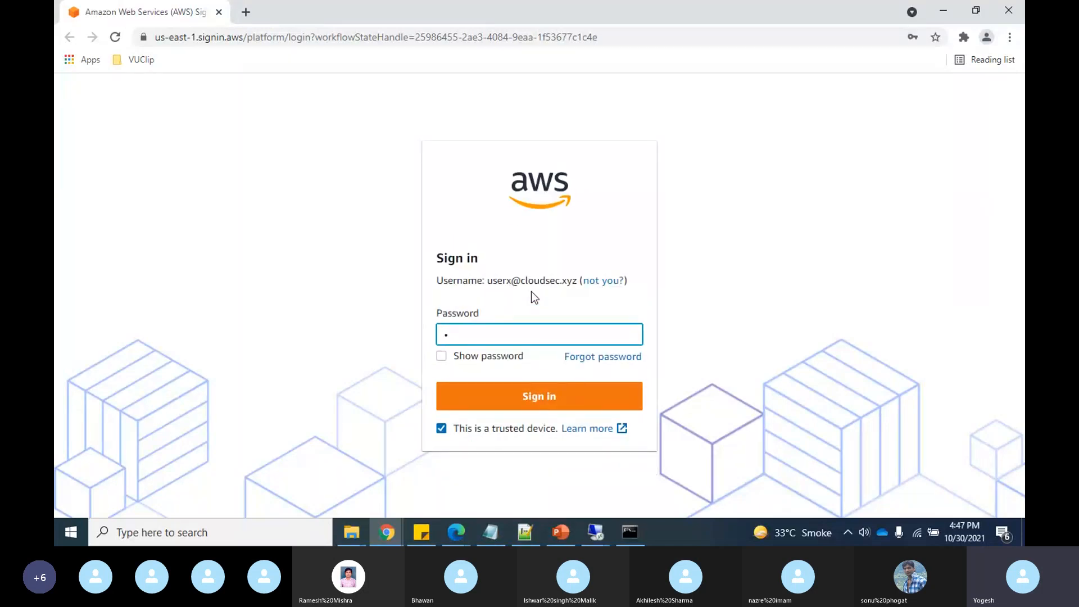
type("a")
type("****")
key("Return")
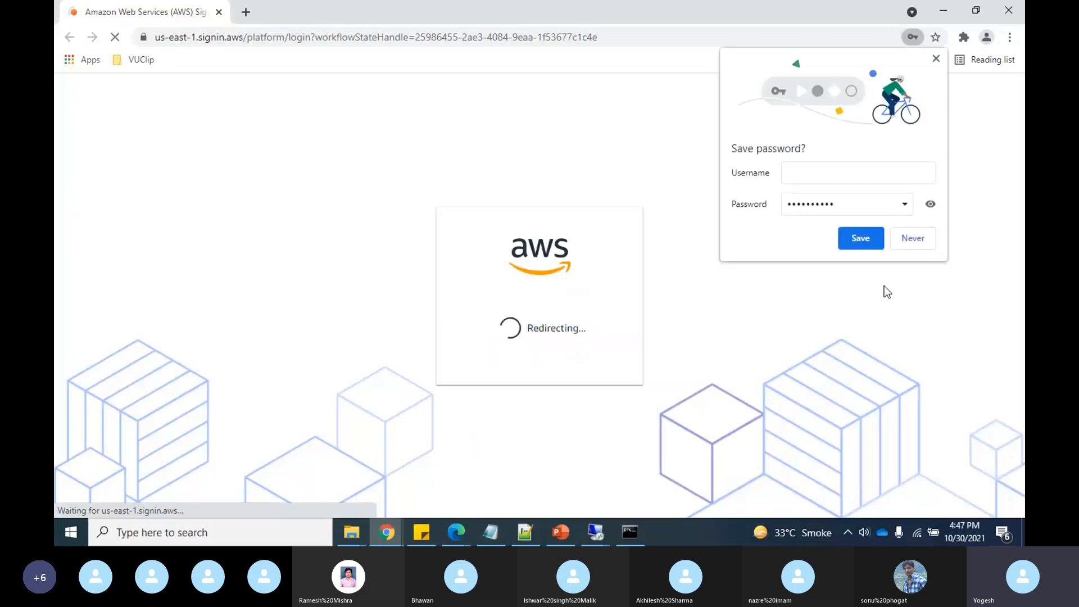
- Decline saving the password, allow the CLI authorization request, and return to the terminal
left_click(910, 238)
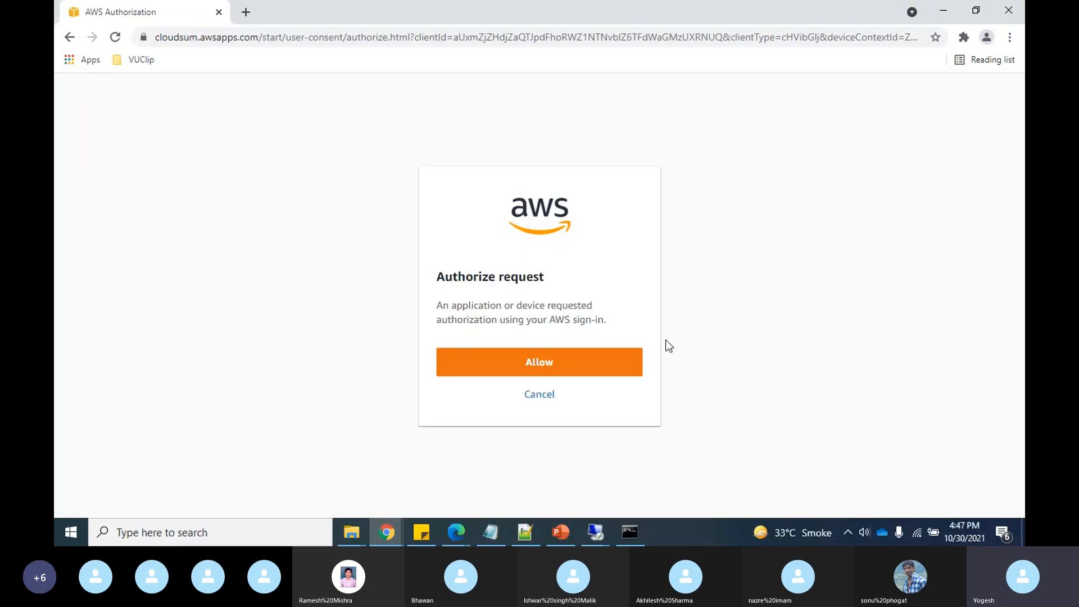
left_click(540, 364)
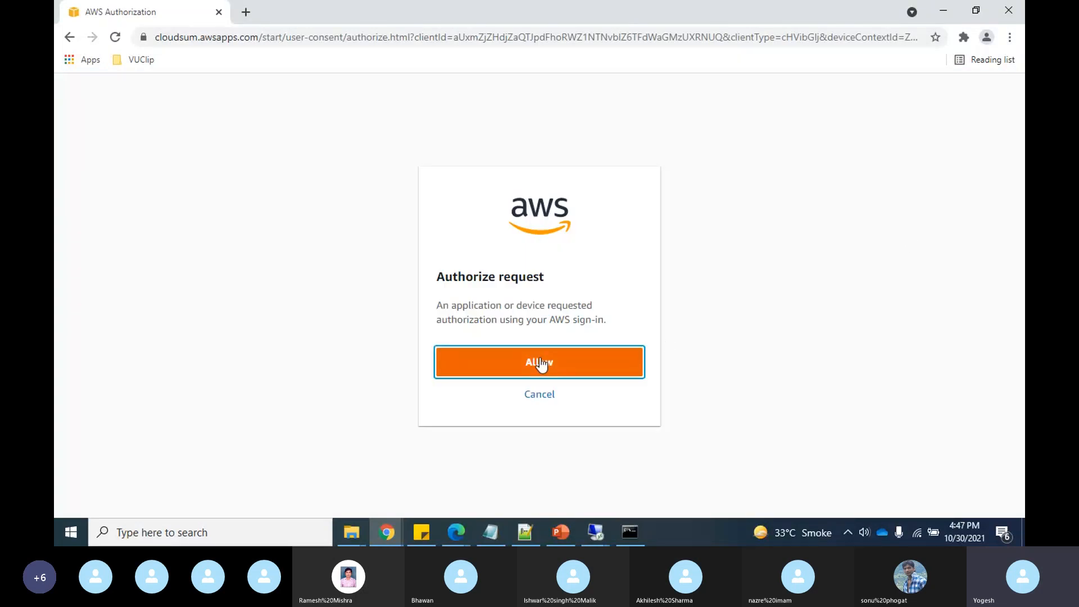
key("alt+Tab")
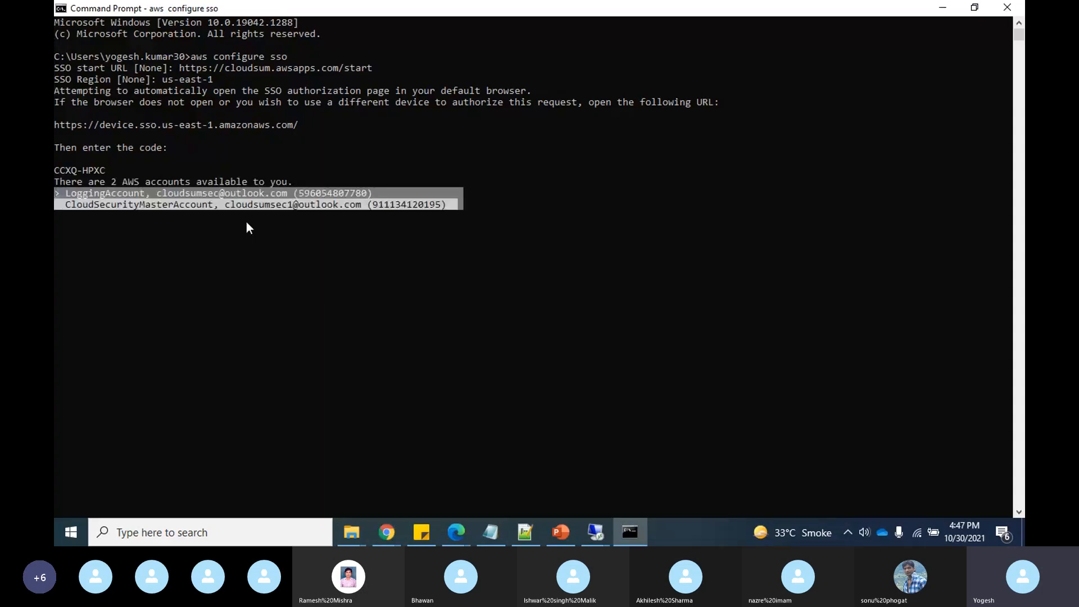
- Select LoggingAccount from the account list so the CLI uses ViewOnlyAccess
key("Down")
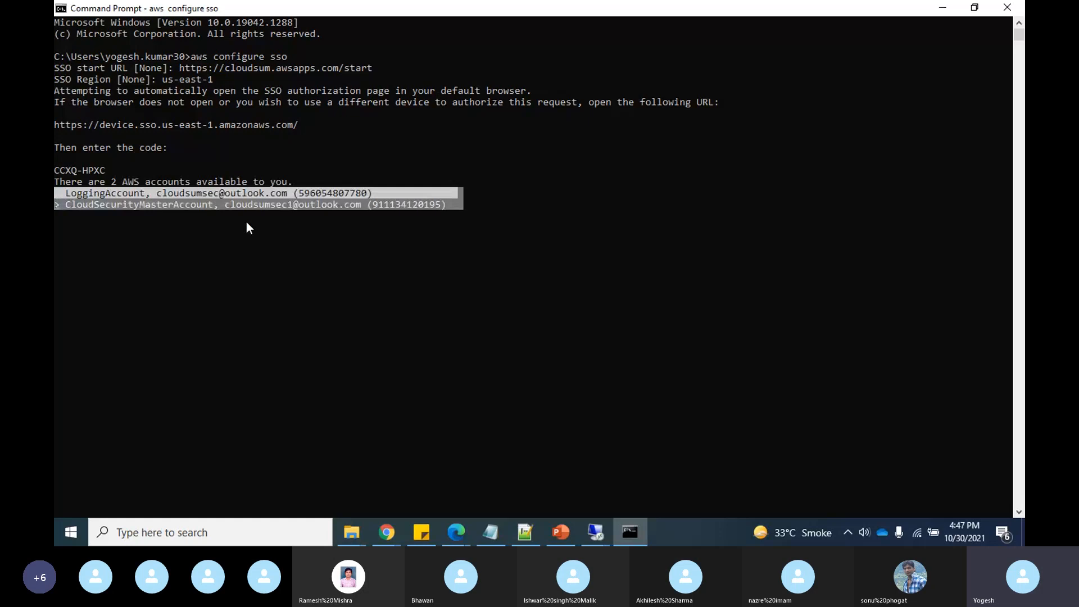
key("Up")
key("Return")
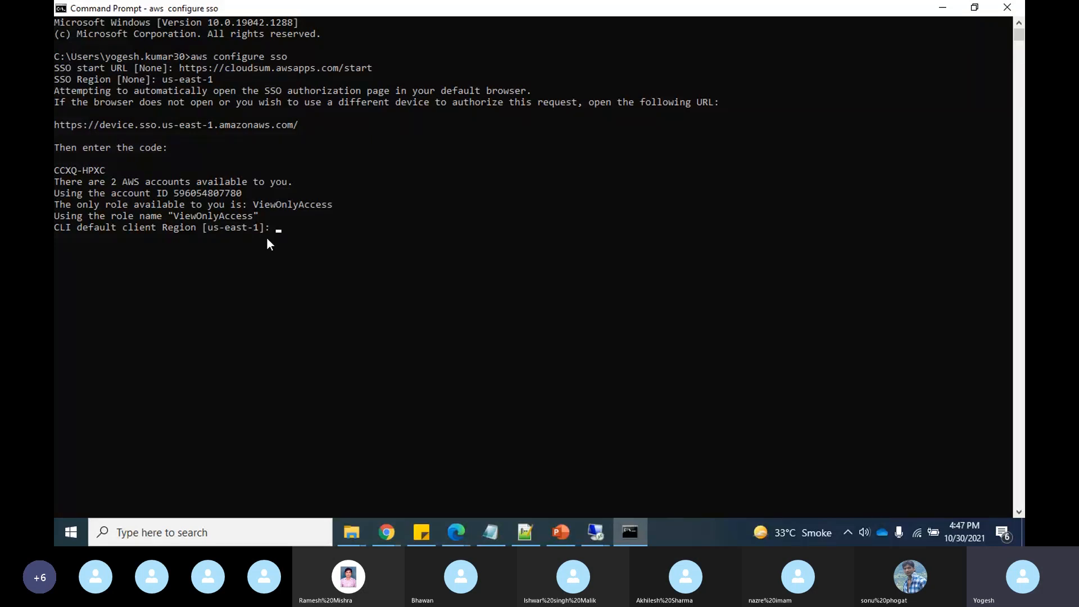
- Accept the default us-east-1 region and output format, and name the profile 'security'
key("Return")
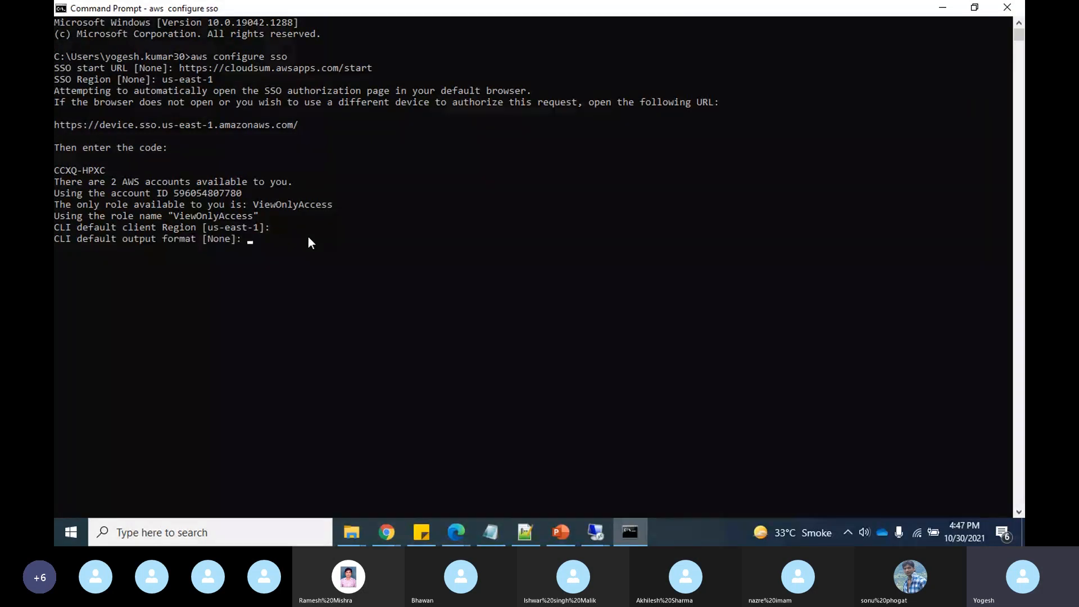
key("Return")
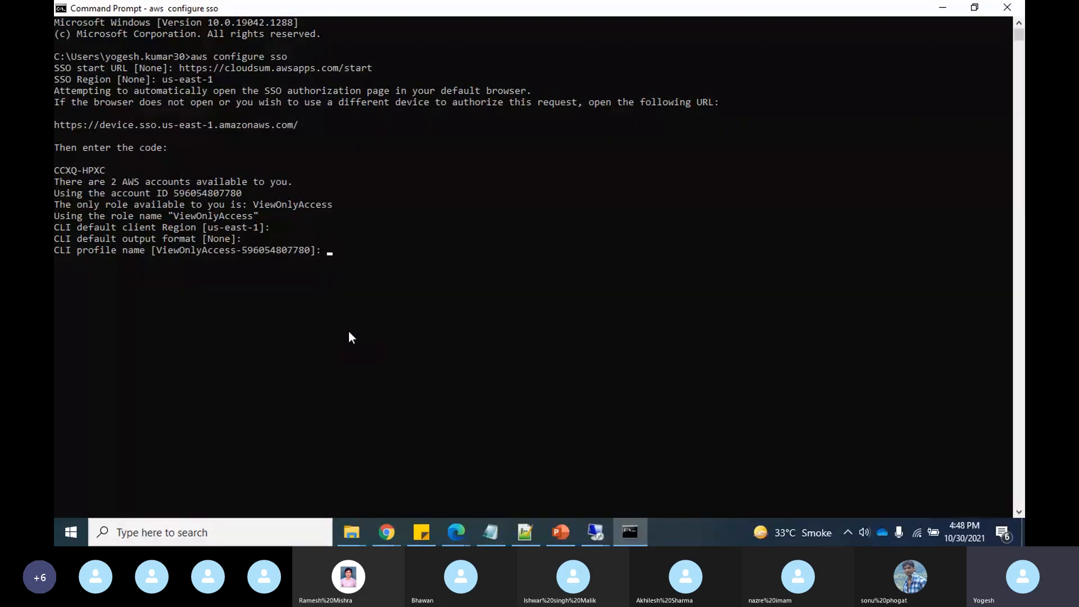
type("security")
key("Return")
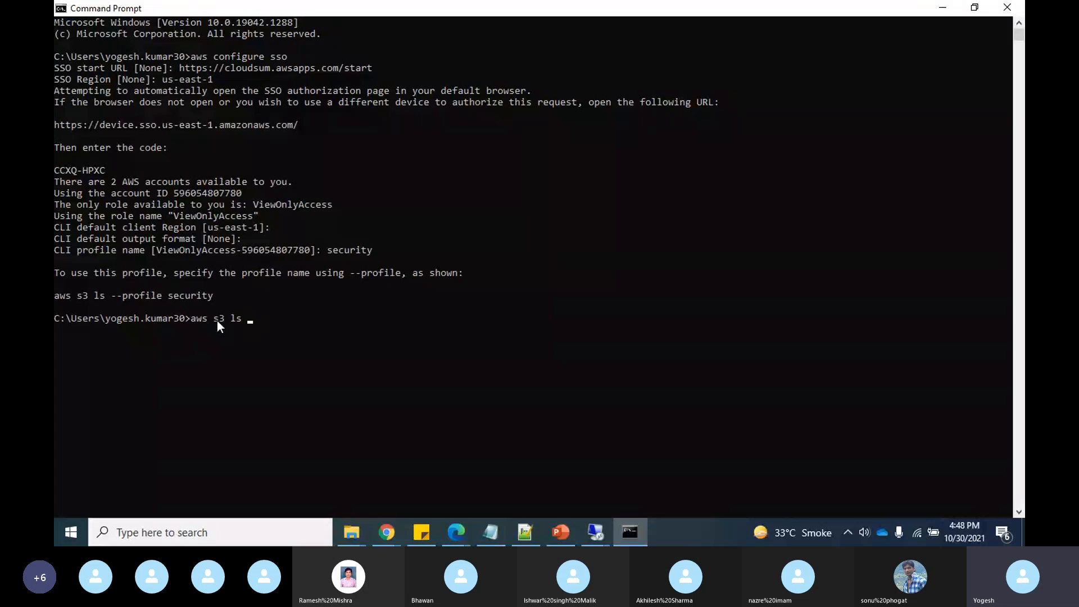
- Run aws s3 ls, then rerun it with --profile security to list cloudsumloggingbucket and the config bucket
type("aws s3 ls")
key("Return")
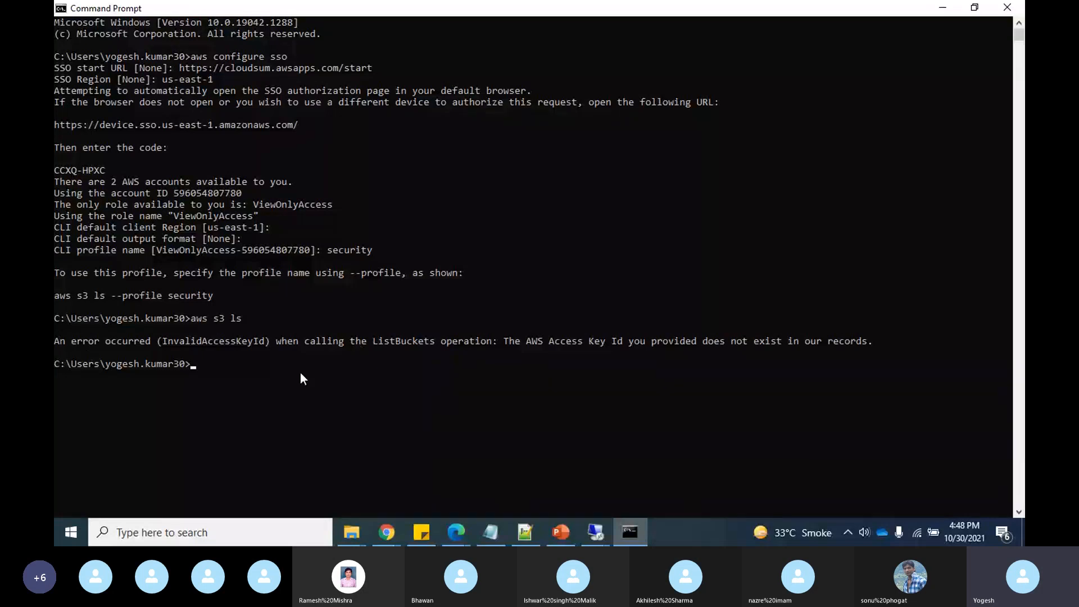
type("aws s3 ls")
left_click_drag(214, 293, 113, 295)
right_click(113, 296)
right_click(268, 364)
key("Return")
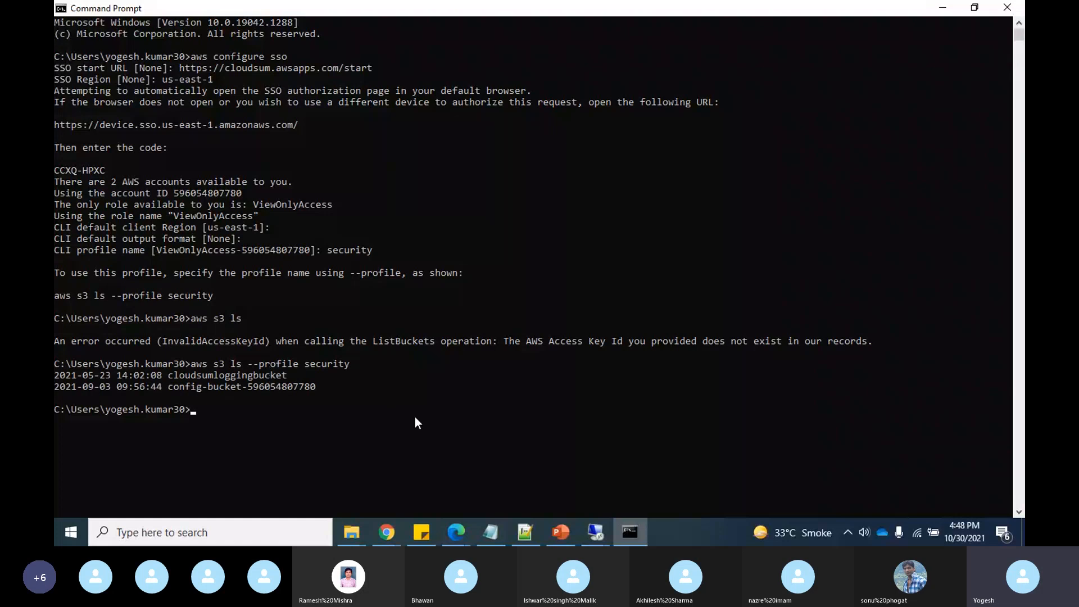
key("alt+Tab")
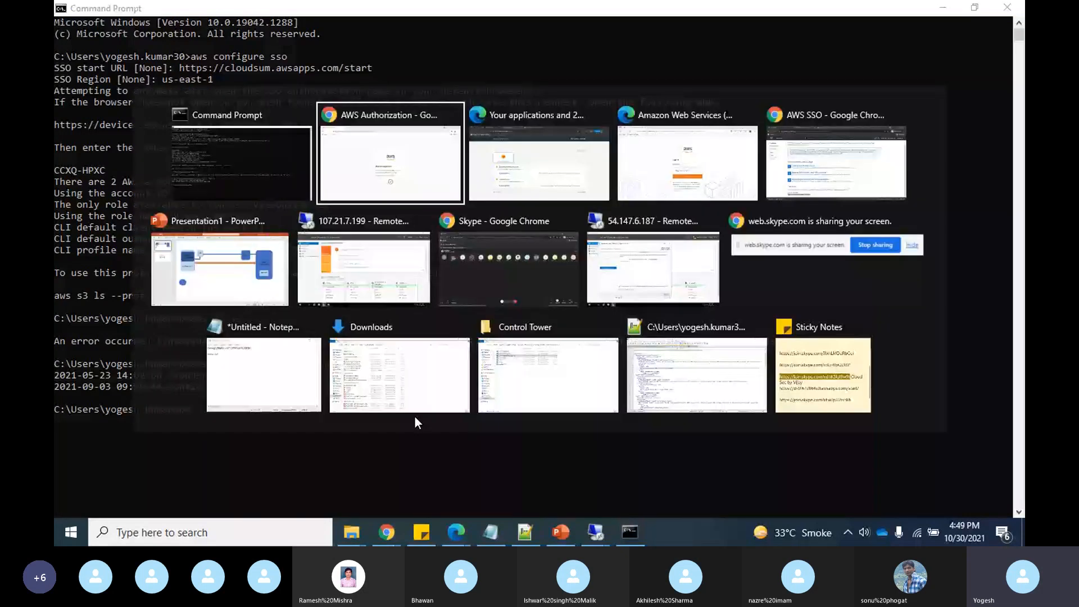
- Glance at the Single Sign-On portal, then bring the Chrome AWS SSO dashboard forward
key("alt+Tab")
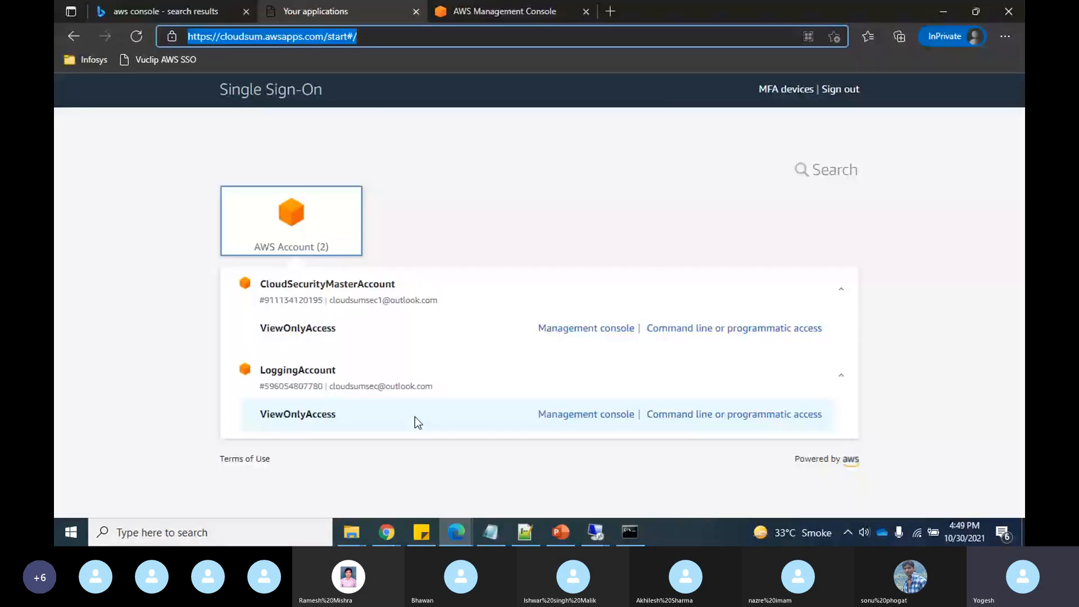
mouse_move(396, 530)
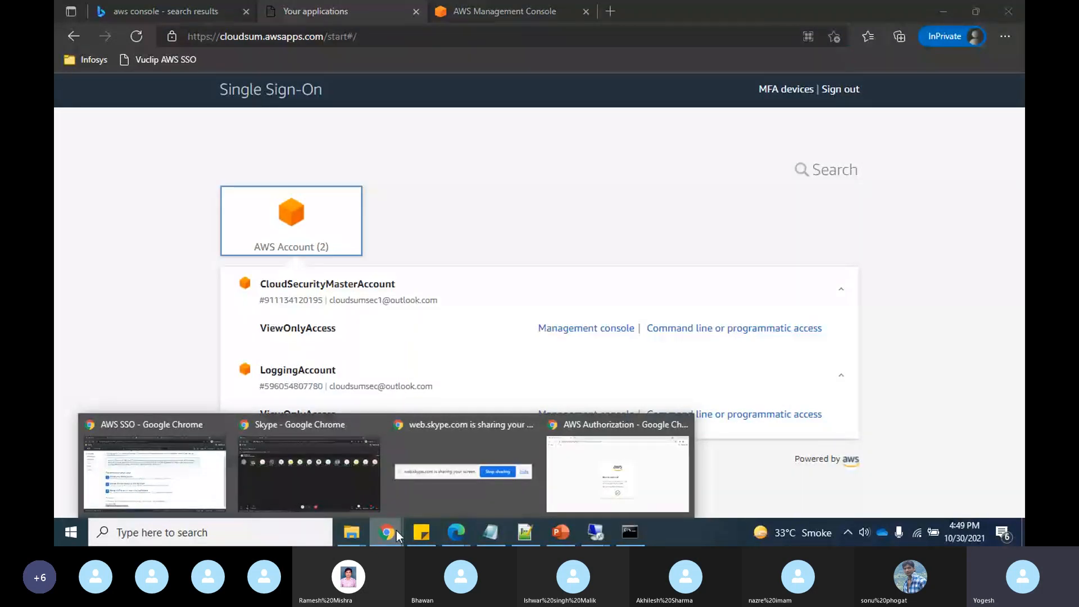
left_click(155, 470)
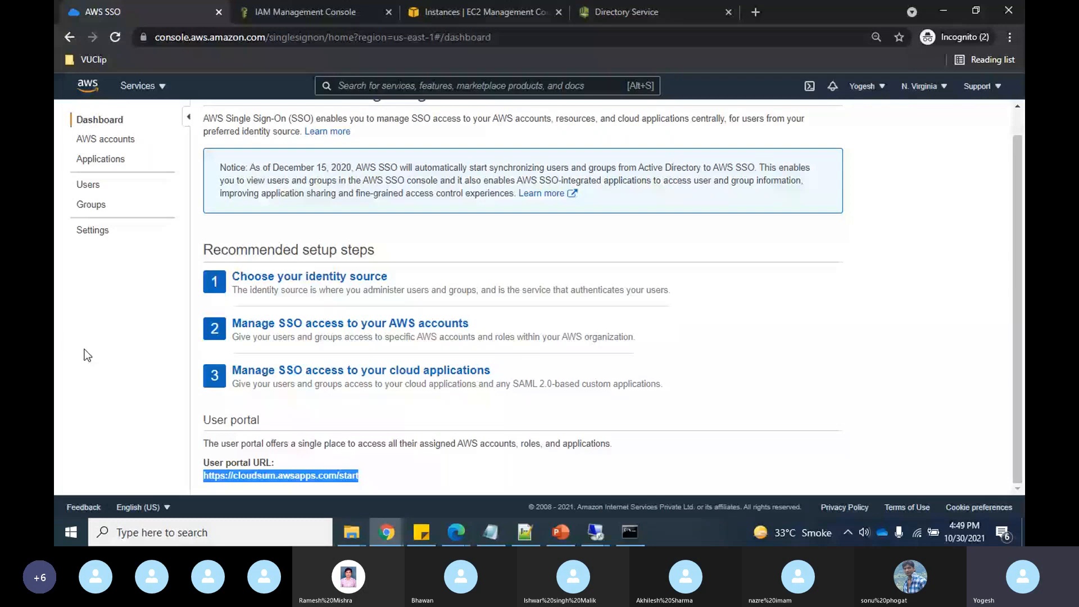
- Review the SSO settings and MFA configuration without saving, then view the empty Users list
left_click(91, 236)
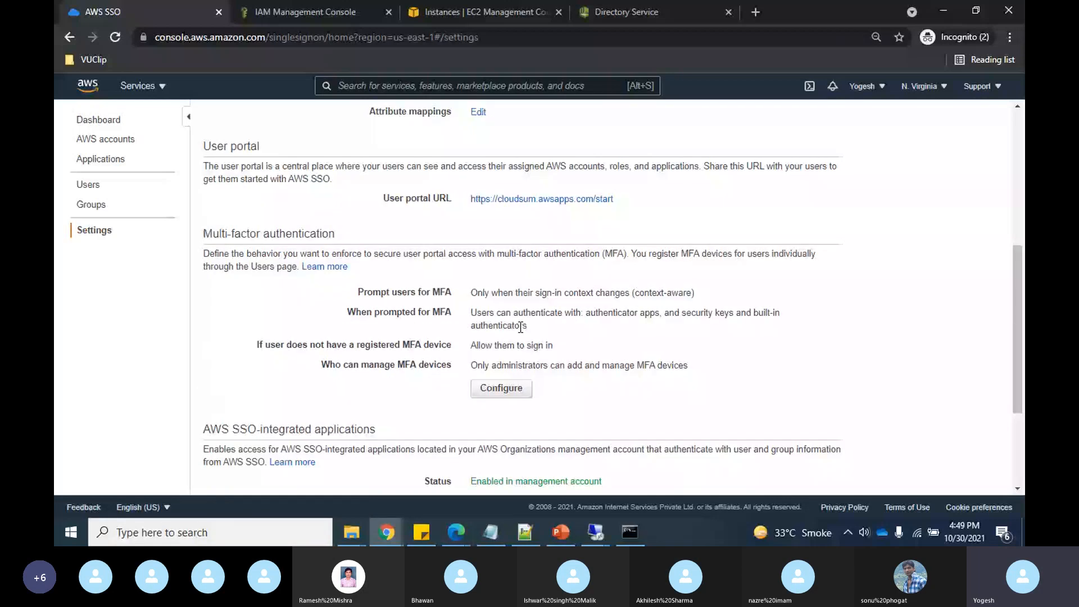
left_click(501, 388)
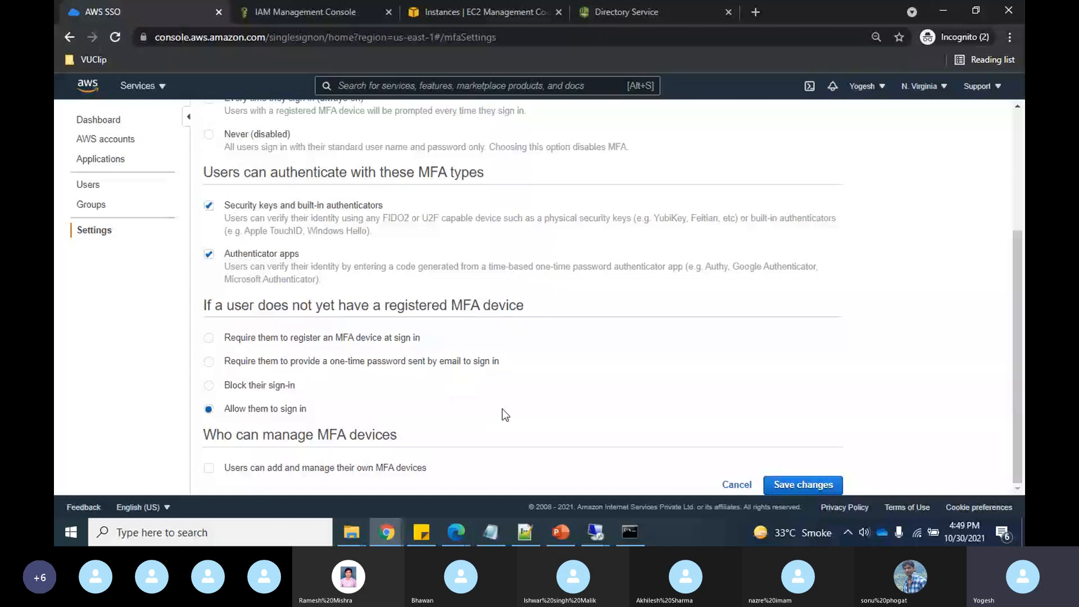
left_click(735, 486)
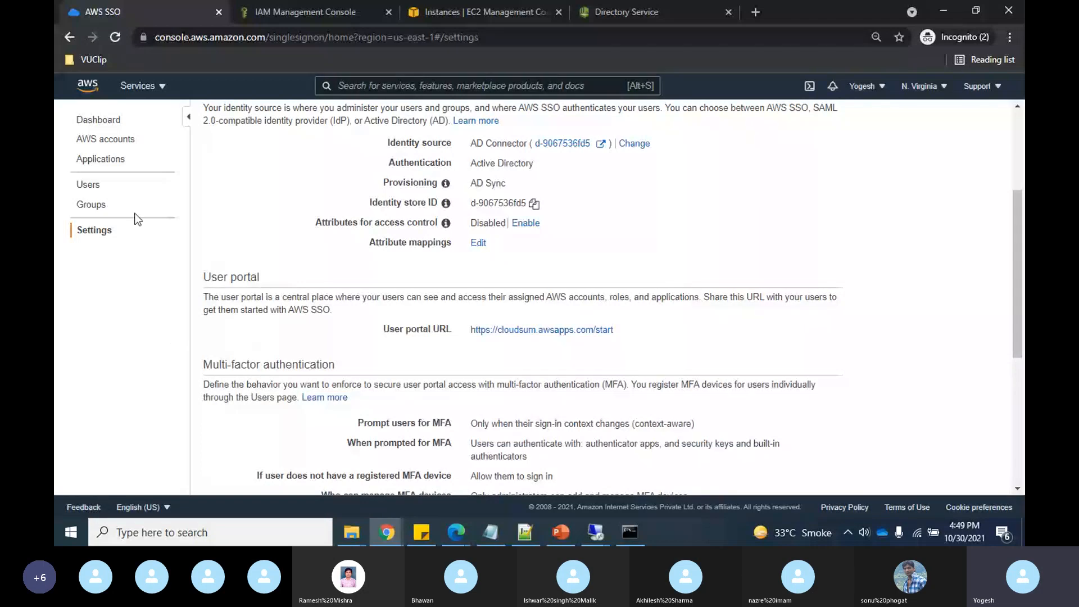
left_click(88, 185)
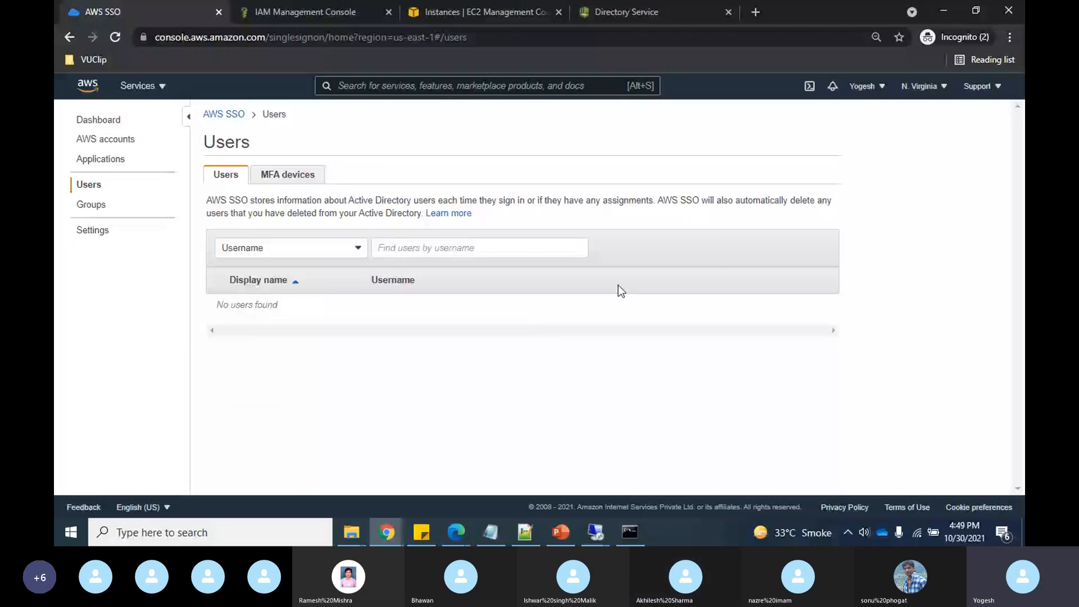
- Glance at the Skype call window, then return to the Command Prompt bucket listing
left_click(386, 533)
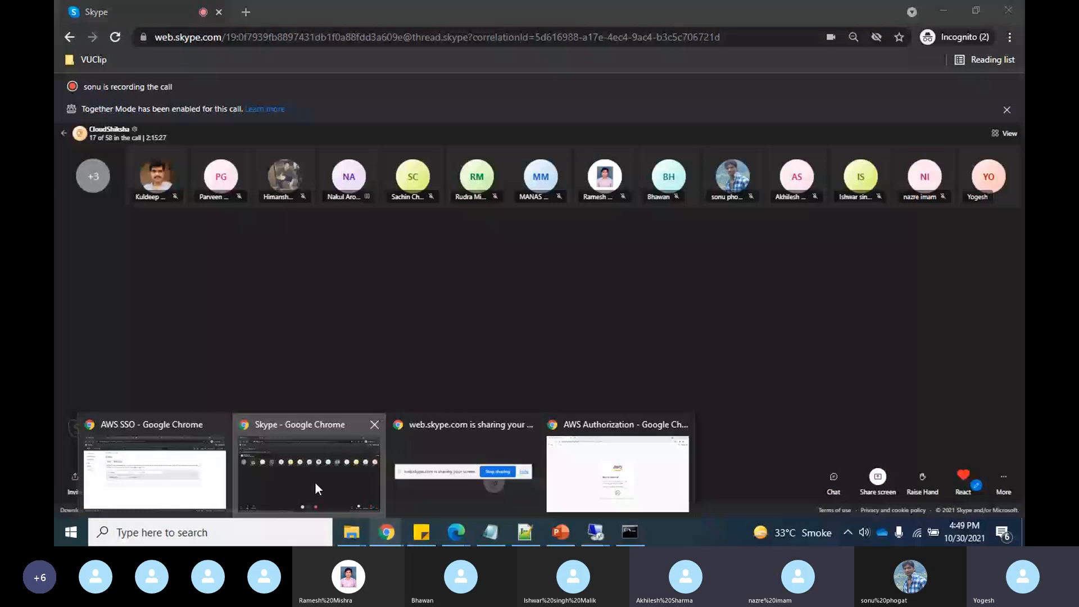
left_click(316, 483)
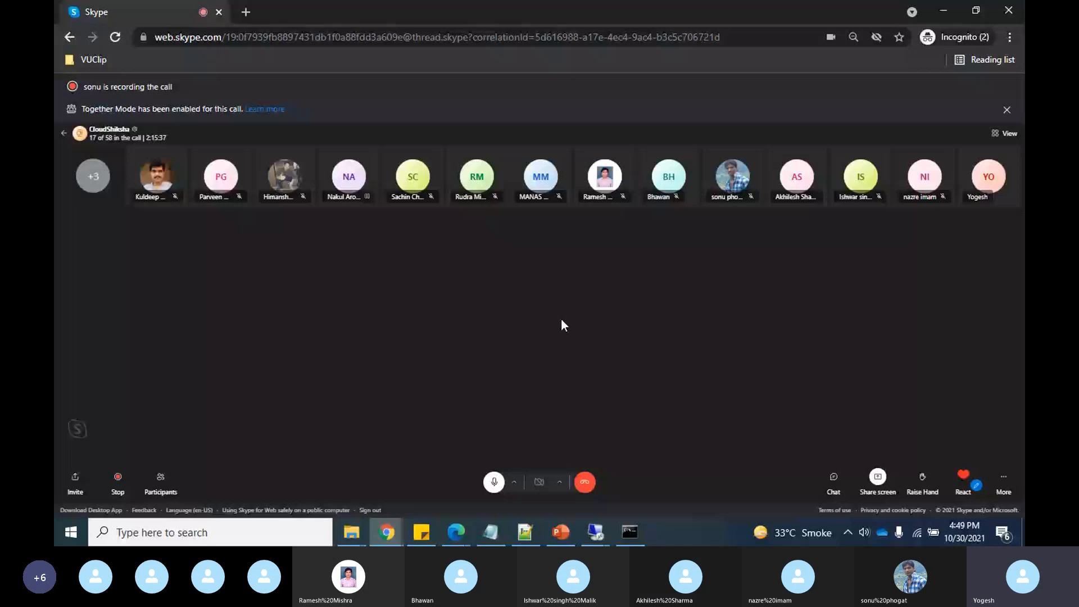
key("alt+Tab")
mouse_move(390, 531)
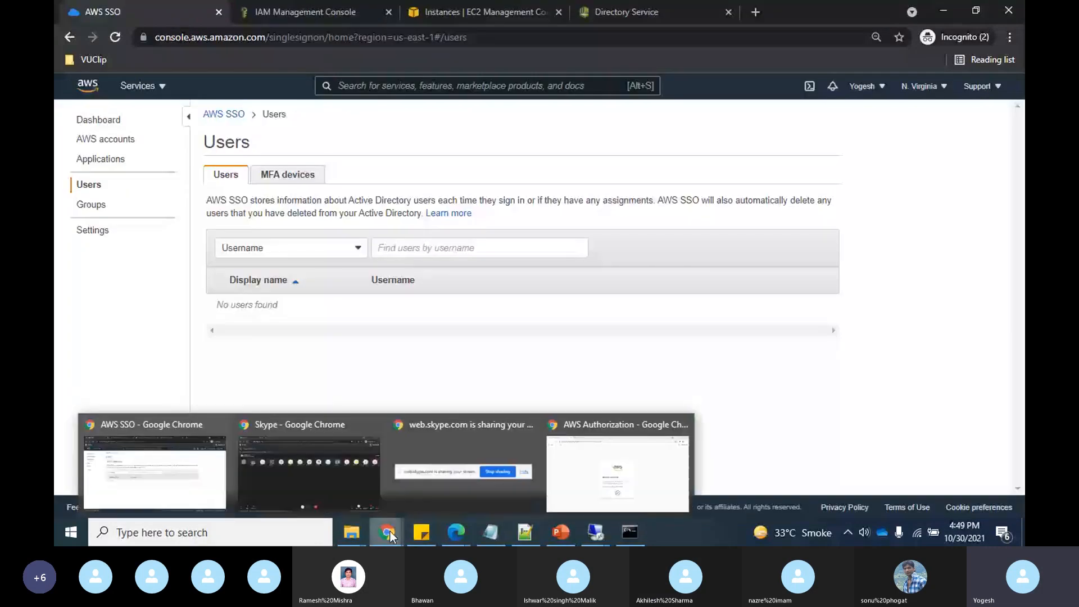
left_click(177, 471)
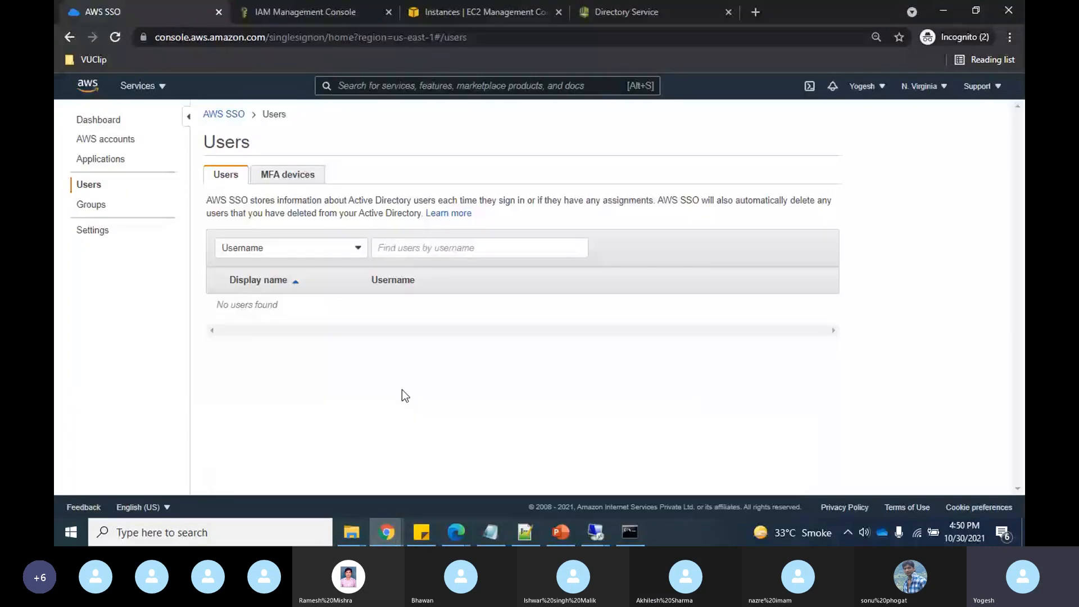
key("alt+Tab")
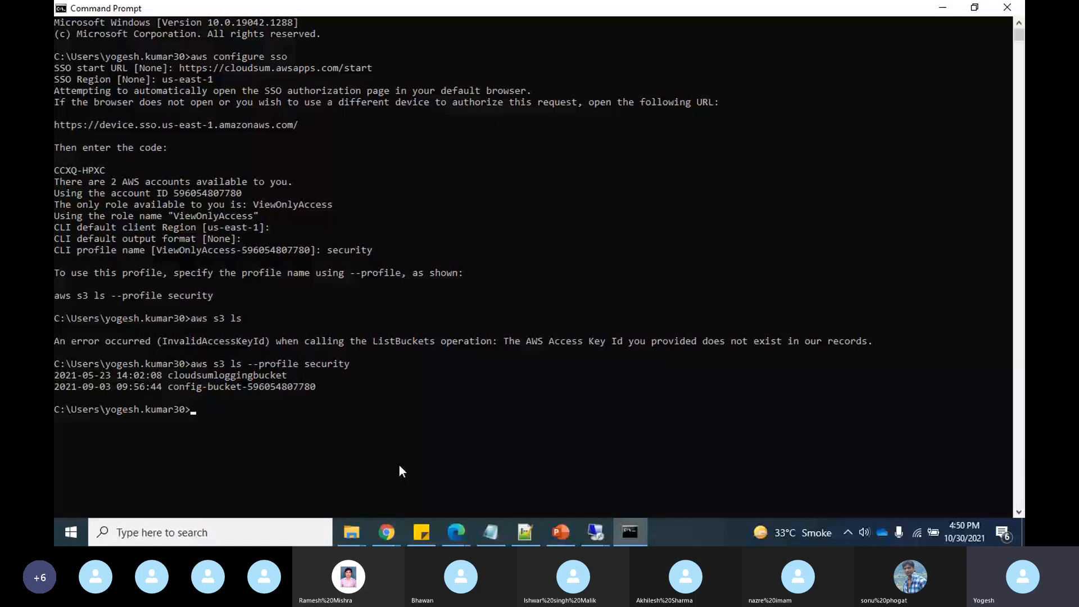
left_click(354, 539)
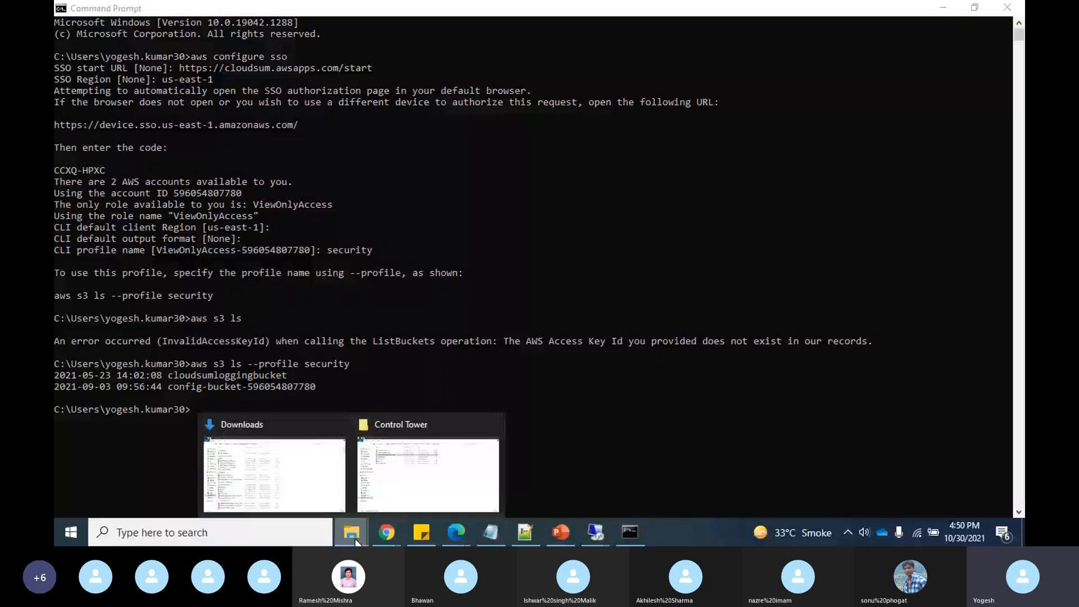
- Browse from the C drive through Users and the profile folder to .aws, and open credentials in Notepad
left_click(274, 484)
left_click(114, 407)
double_click(223, 135)
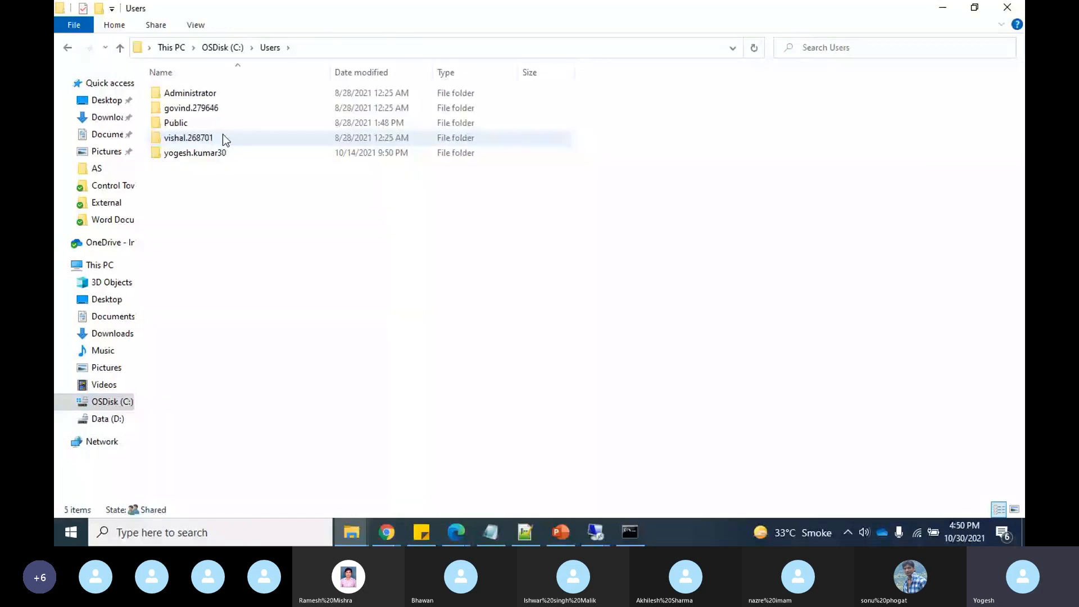
double_click(205, 152)
double_click(184, 95)
double_click(203, 138)
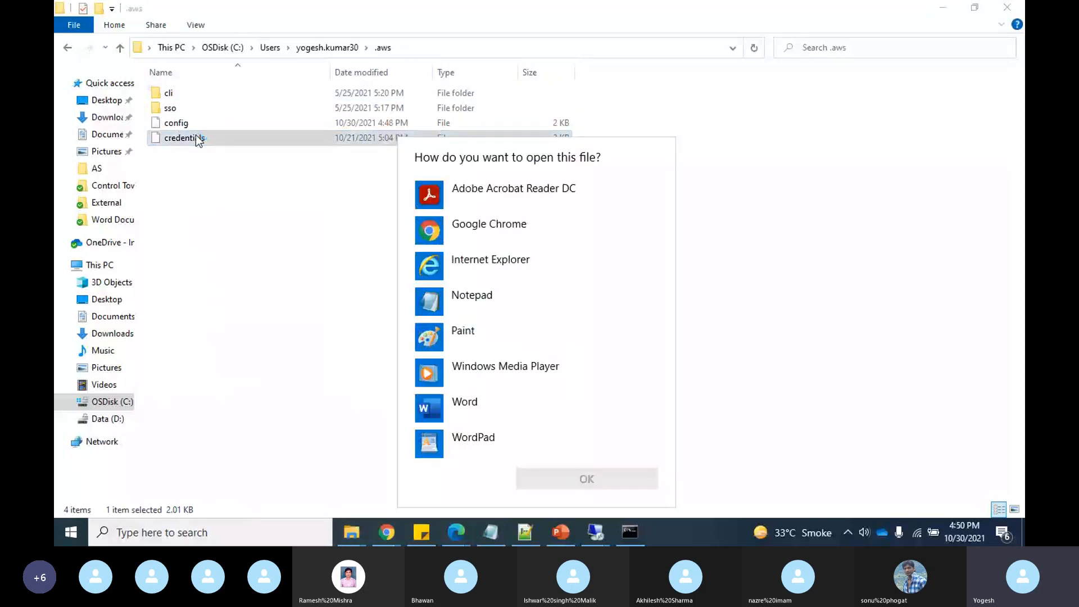
left_click(467, 297)
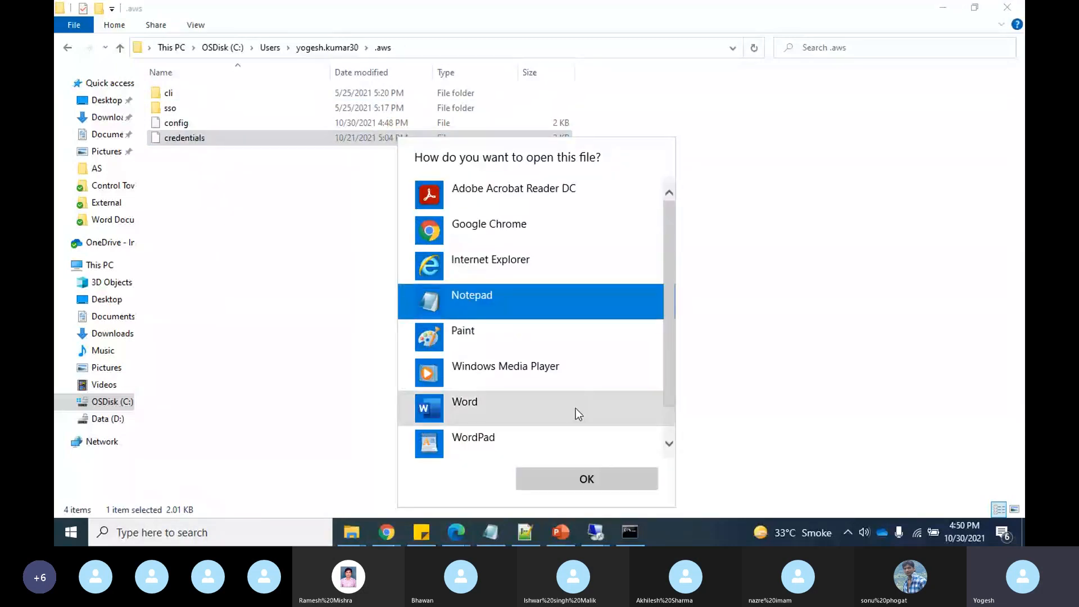
left_click(600, 476)
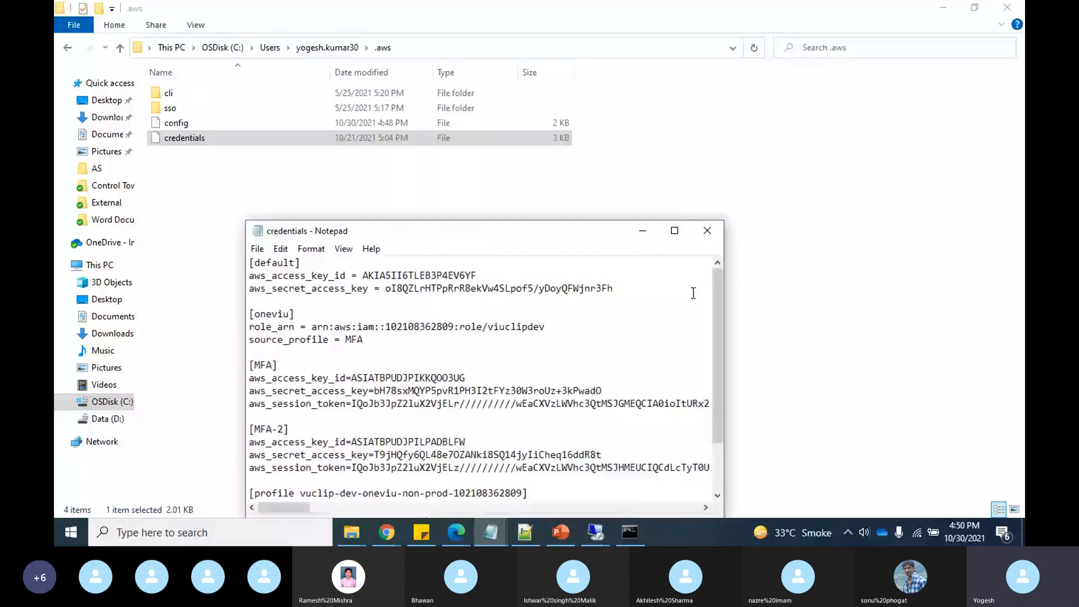
- Maximize the credentials file to read the default, oneviu, MFA and MFA-2 profiles, then return to File Explorer
left_click(677, 230)
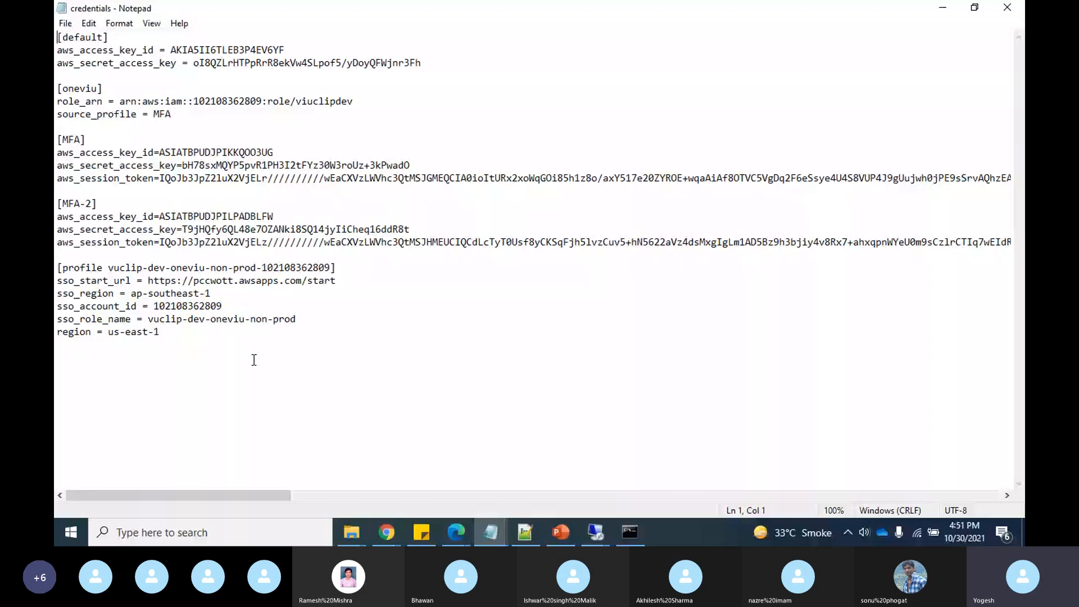
left_click(173, 346)
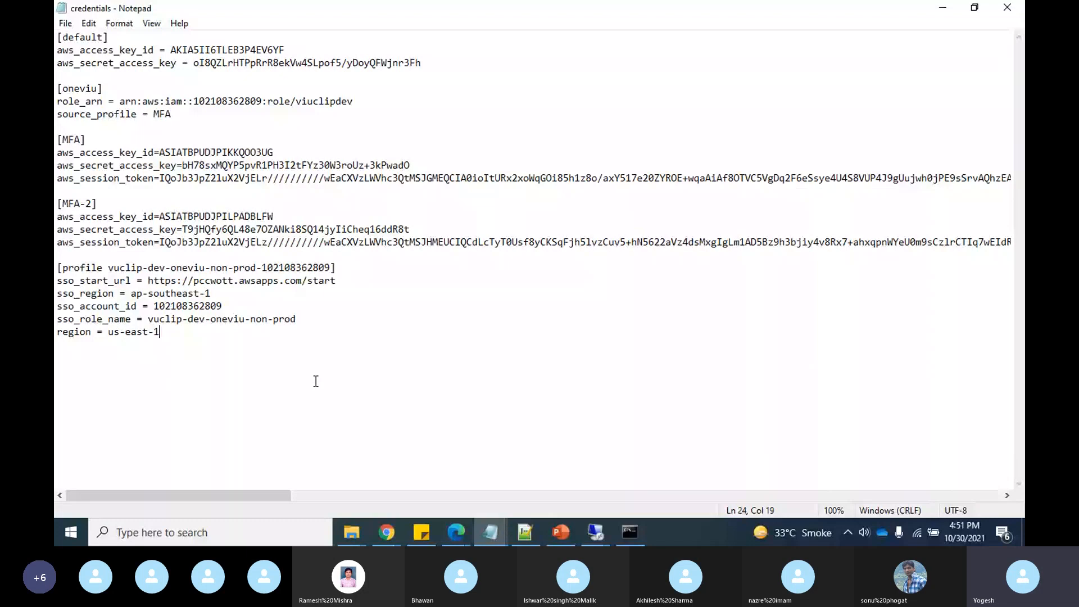
key("alt+Tab")
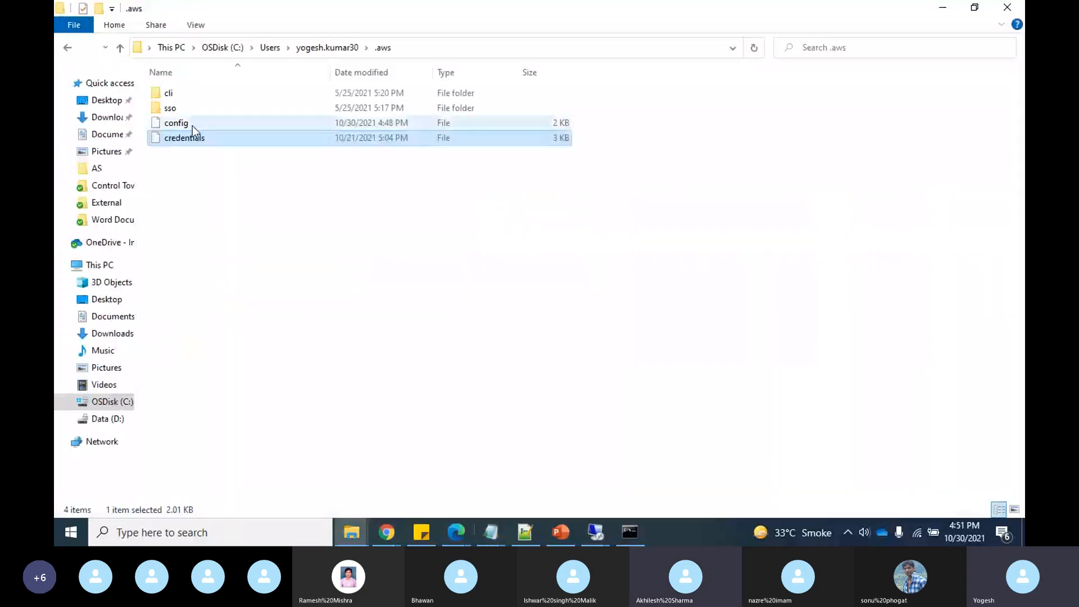
- Inspect the botocore-client-id-us-east-1 file in sso\cache, then go back up to the .aws folder
left_click(167, 112)
double_click(167, 112)
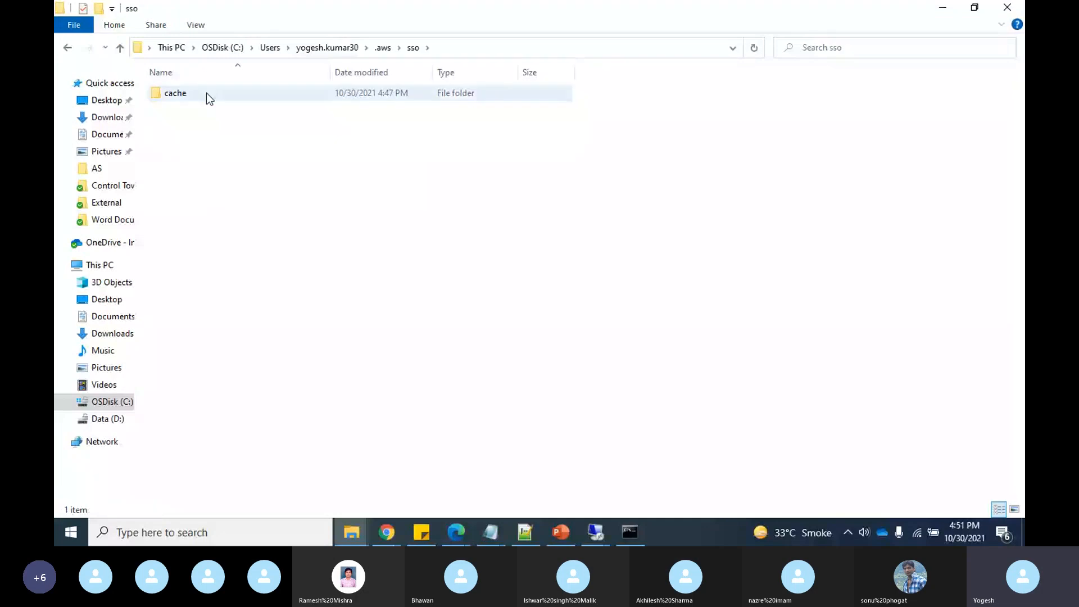
double_click(206, 97)
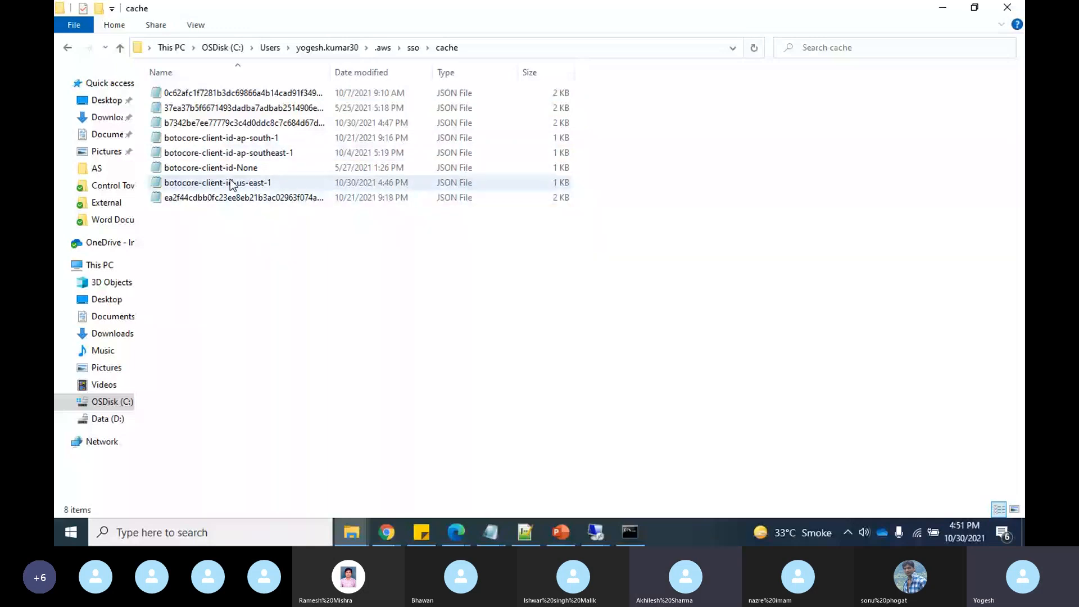
double_click(295, 180)
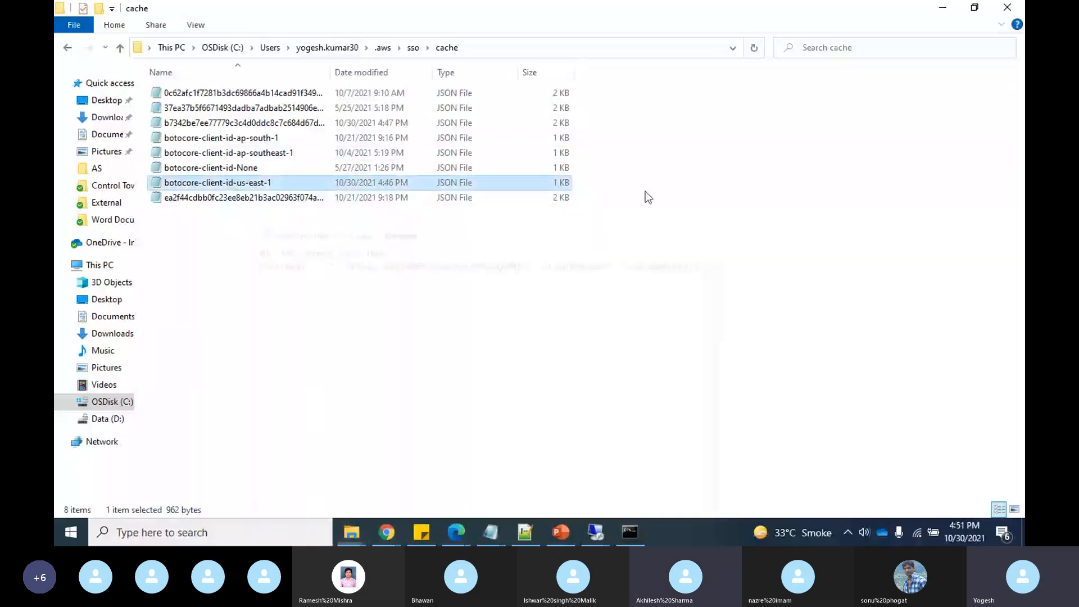
left_click(411, 48)
left_click(380, 50)
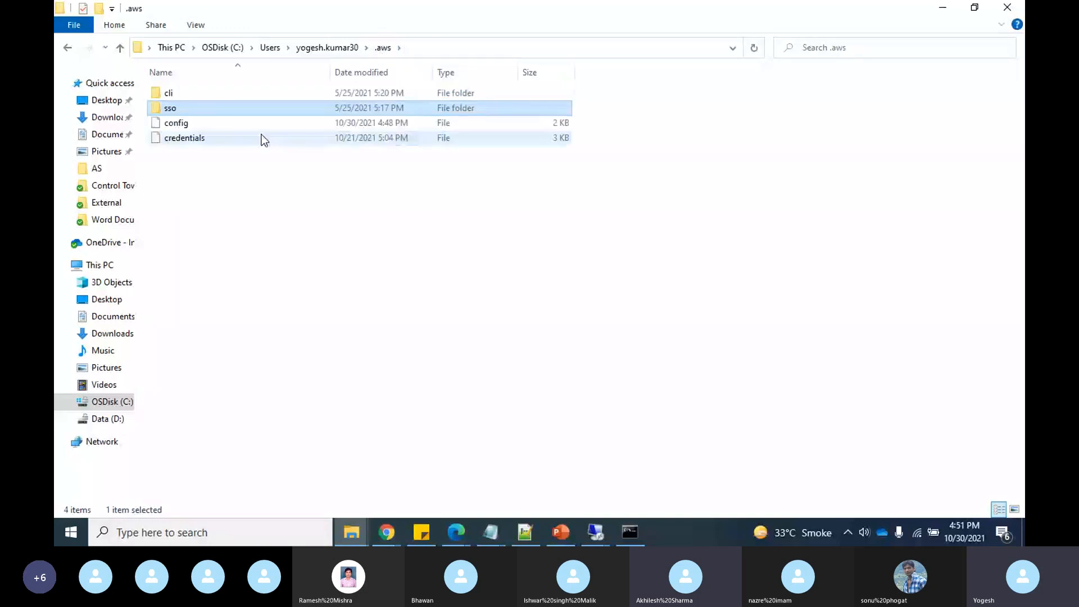
- Open the .aws config file with Notepad
left_click(173, 125)
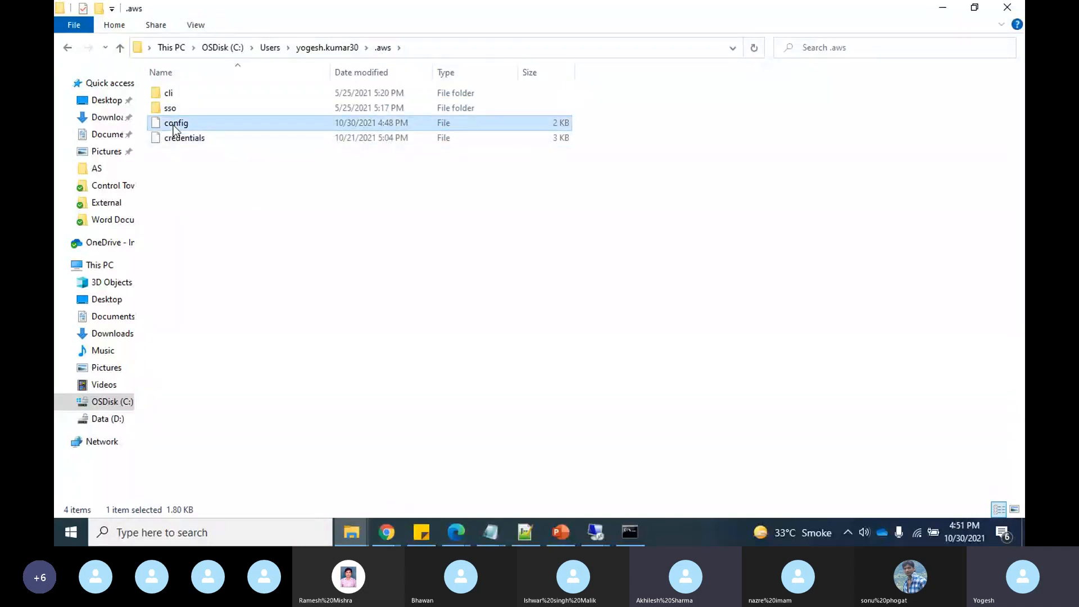
double_click(173, 124)
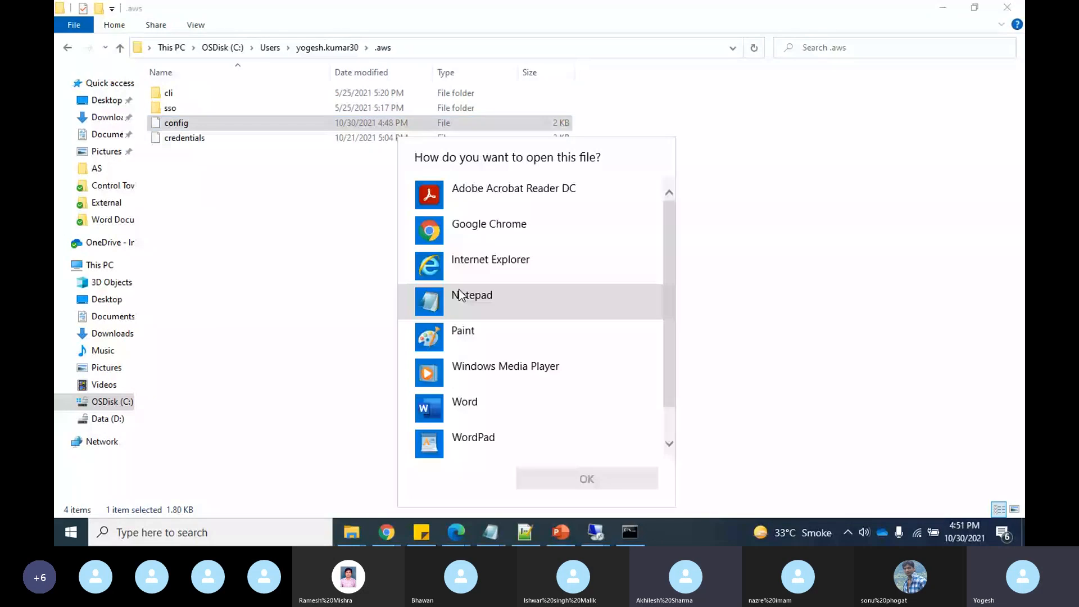
left_click(471, 296)
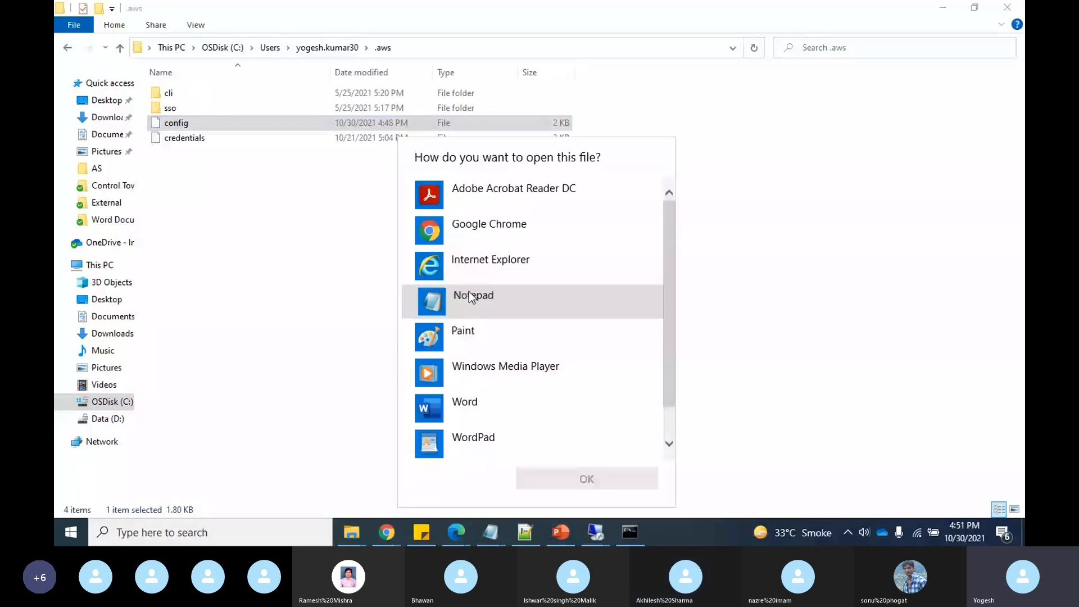
left_click(470, 296)
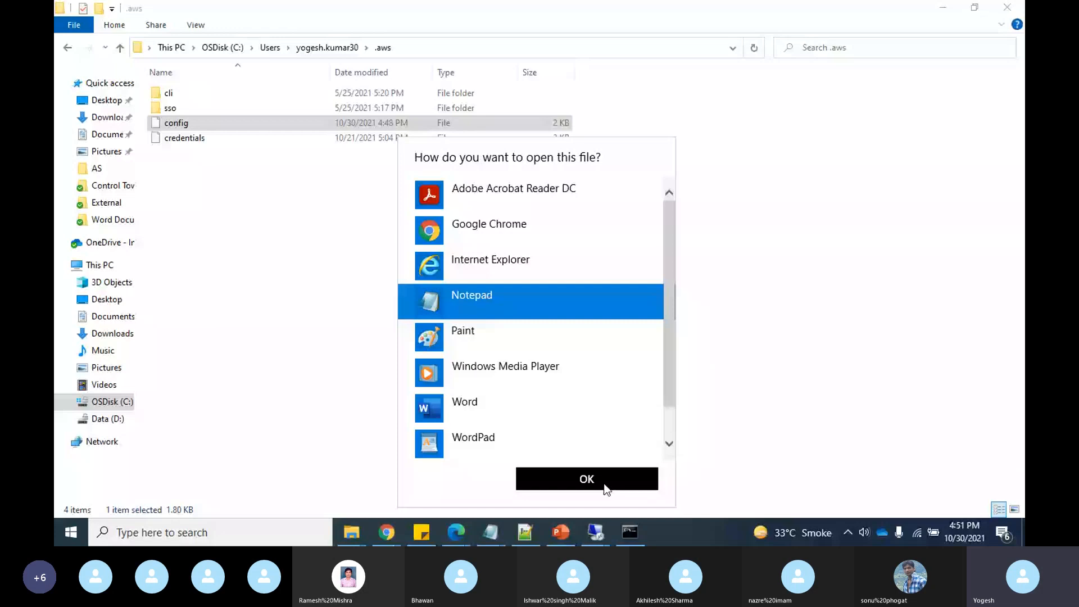
left_click(605, 486)
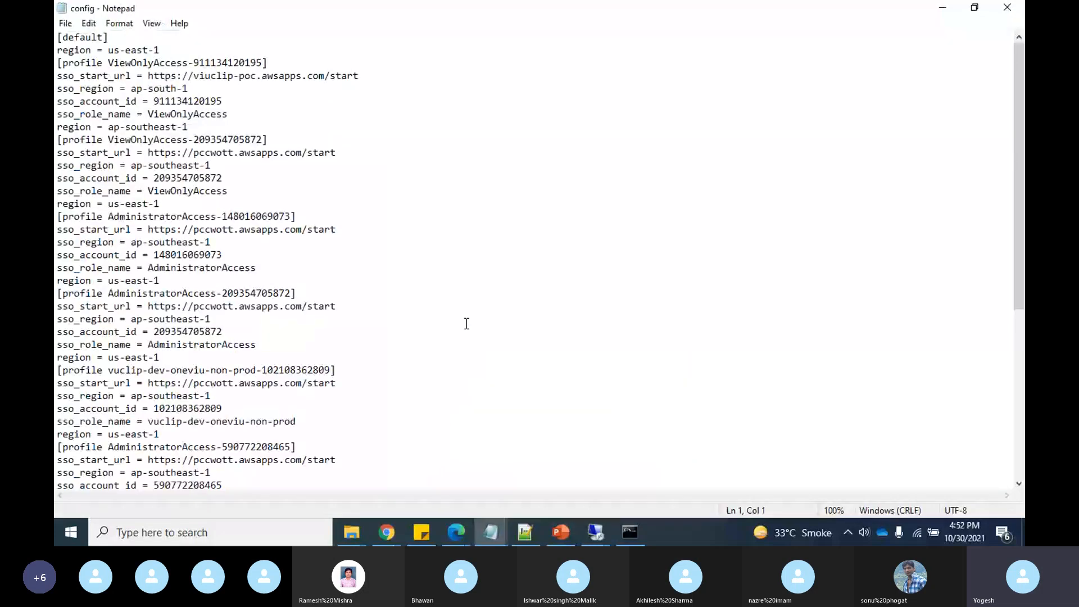
- Highlight the [profile security] ViewOnlyAccess entry at the end of config, then switch back to Command Prompt
scroll(467, 324, "down", 7)
left_click_drag(163, 460, 56, 398)
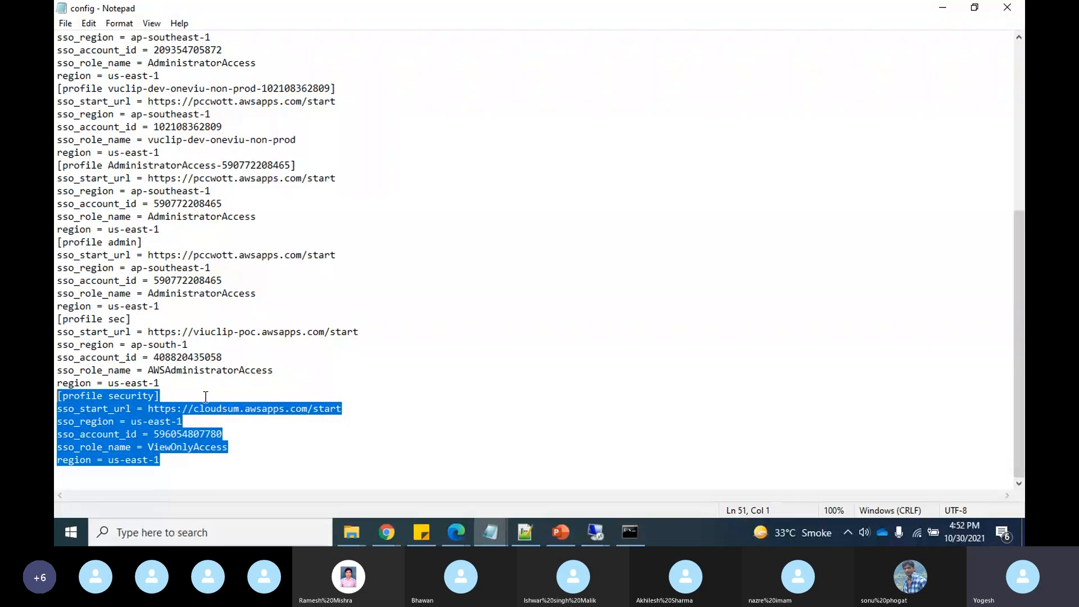
key("alt+Tab")
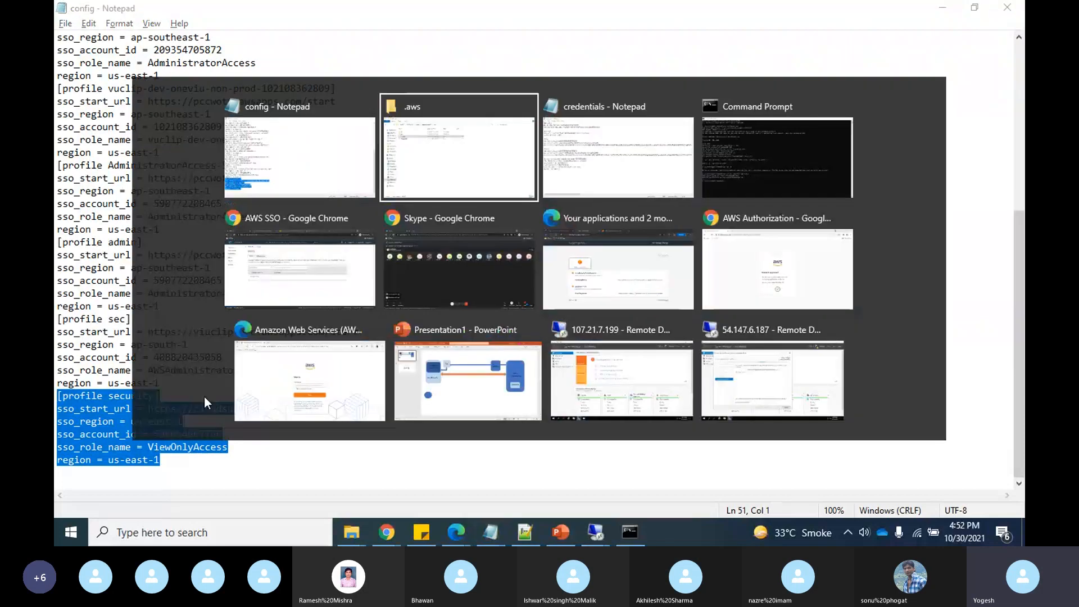
key("alt+Tab")
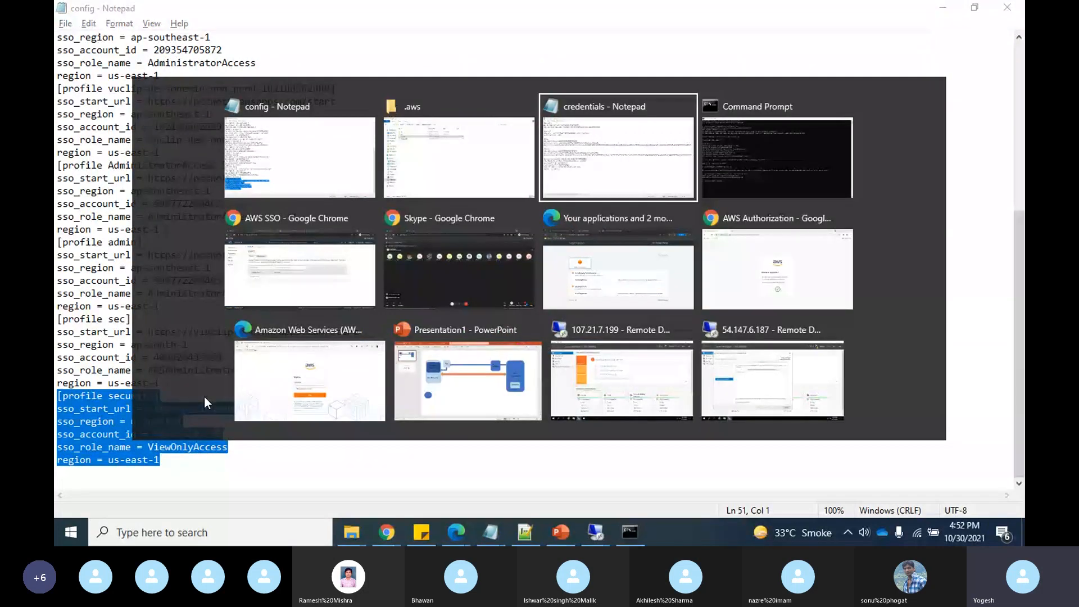
key("alt+Tab")
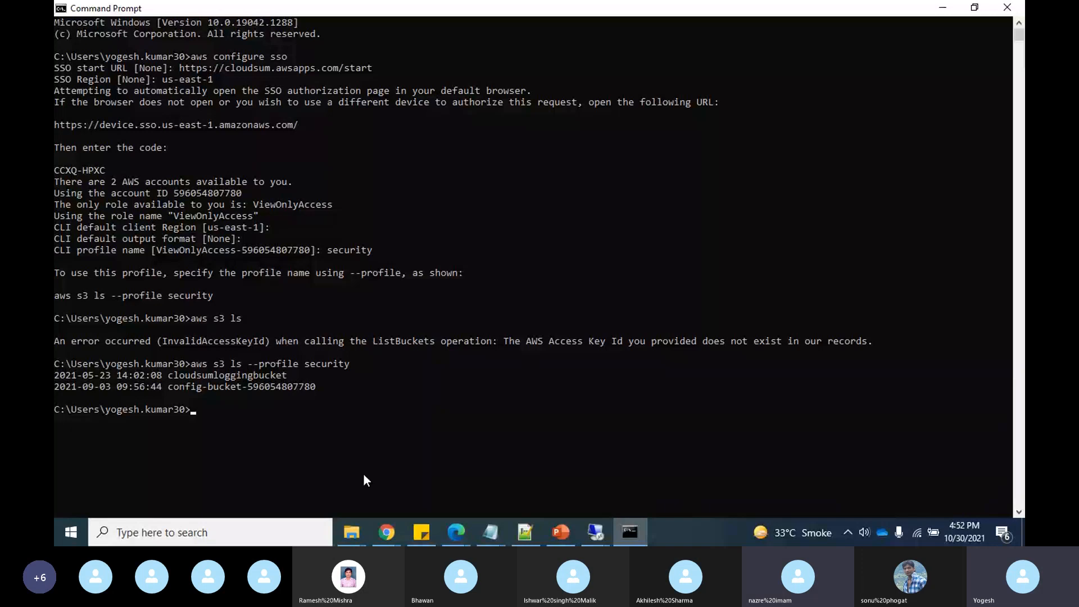
- Bring the Skype web call in Chrome to the front from the taskbar previews
mouse_move(396, 535)
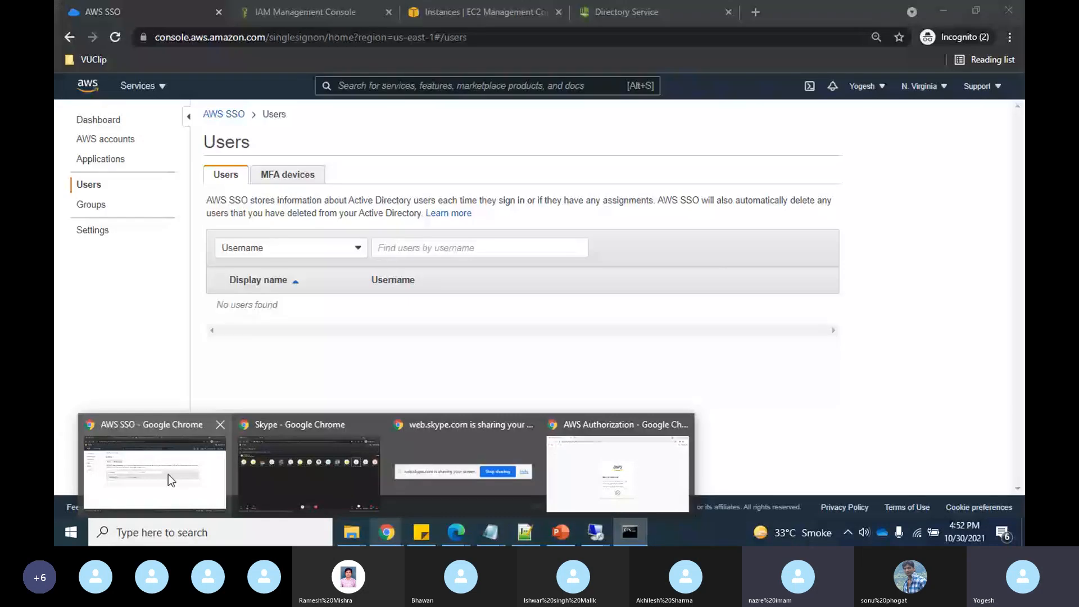
left_click(168, 474)
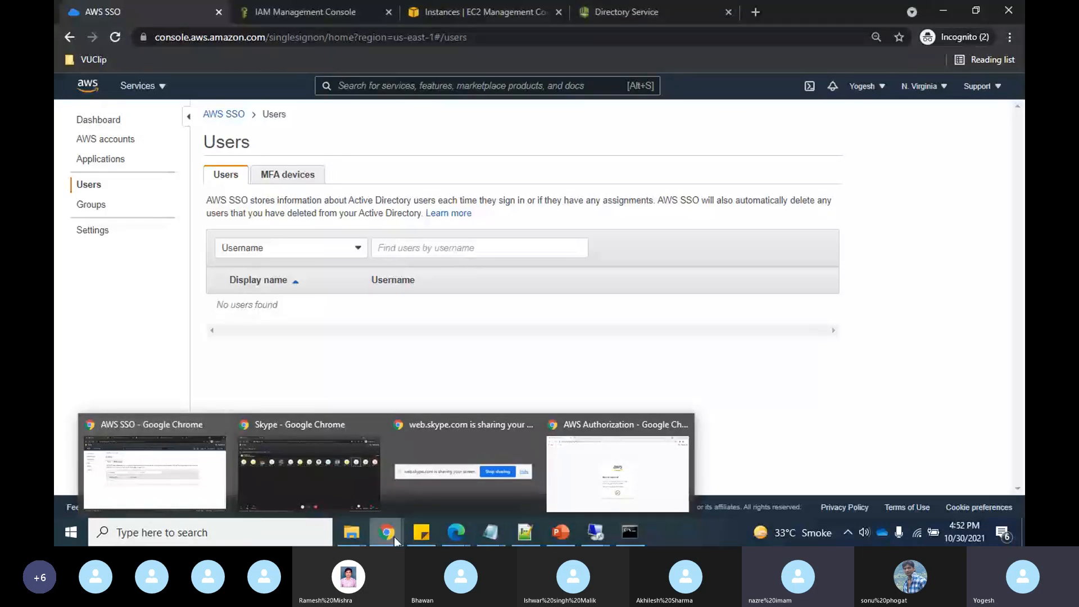
mouse_move(329, 480)
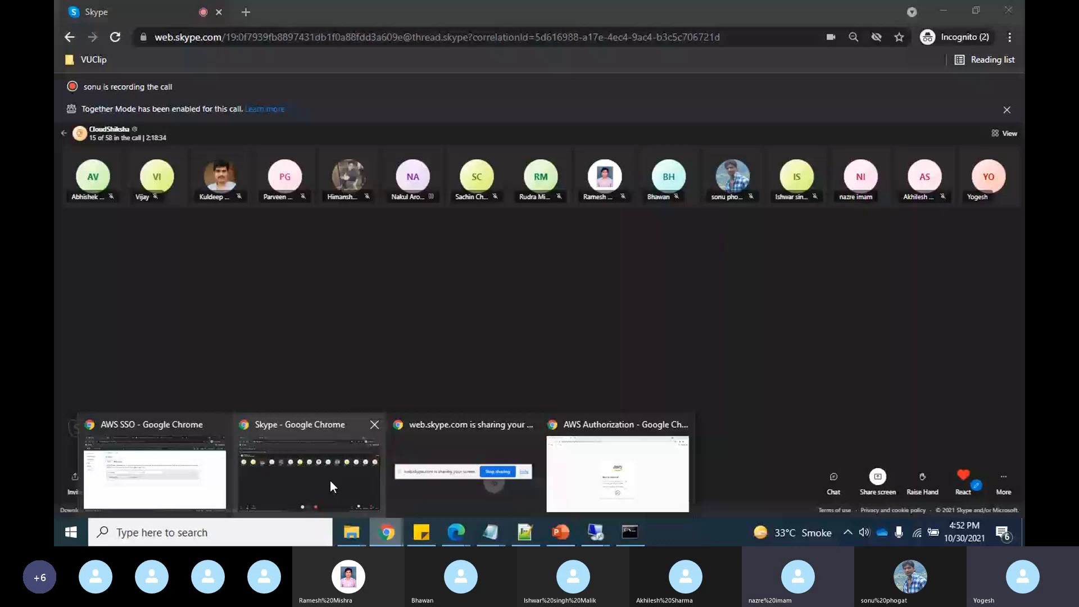
left_click(331, 482)
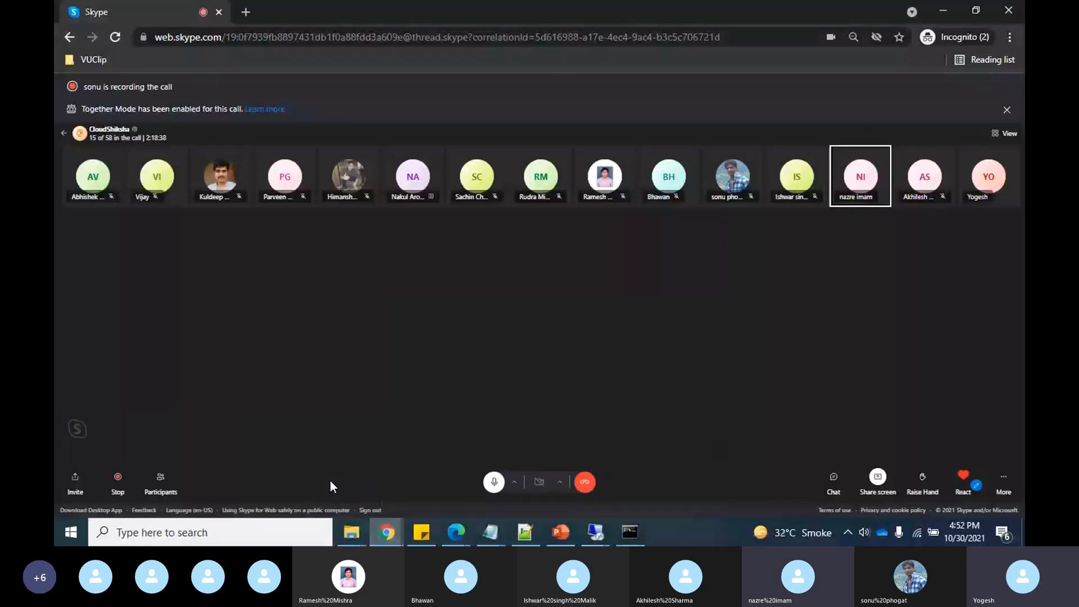